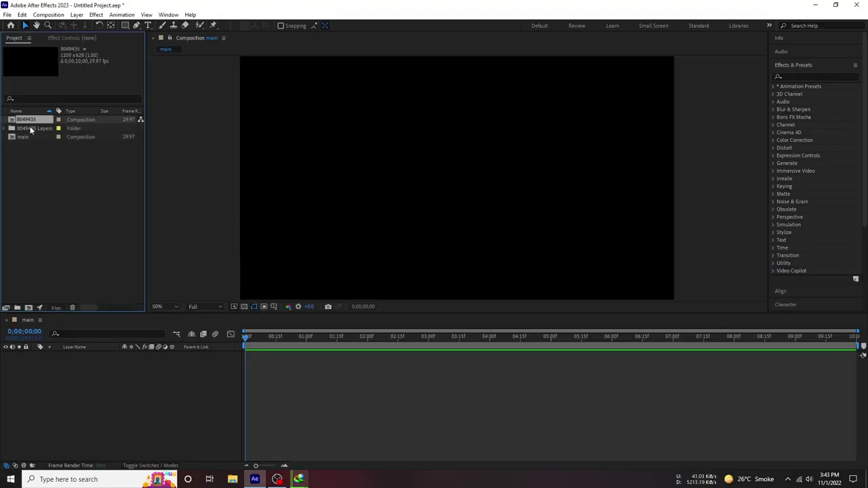
Rename the imported banner comp to DIG.
{"action": "right_click", "coordinate": [27, 116]}
{"action": "left_click", "coordinate": [68, 262]}
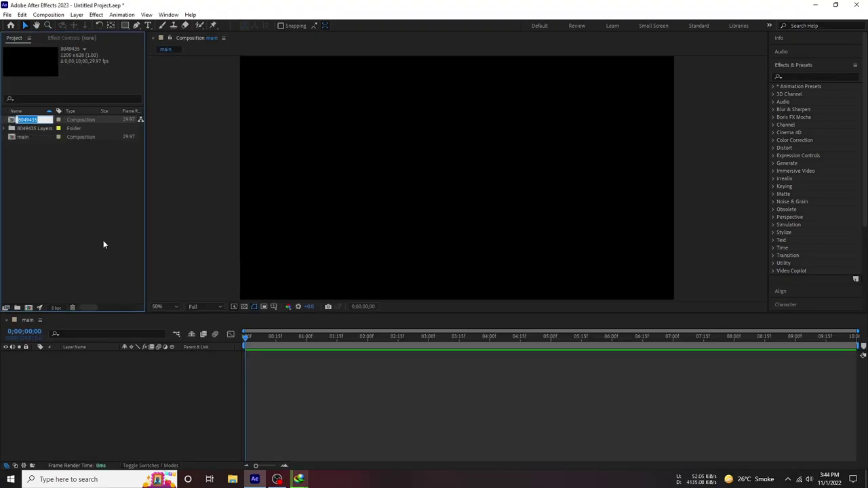
{"action": "type", "text": "DI"}
{"action": "type", "text": "G"}
{"action": "left_click", "coordinate": [105, 235]}
Add DIG as a layer in the main comp and fit it to the comp.
{"action": "left_click", "coordinate": [22, 131]}
{"action": "left_click_drag", "start_coordinate": [25, 129], "coordinate": [117, 391]}
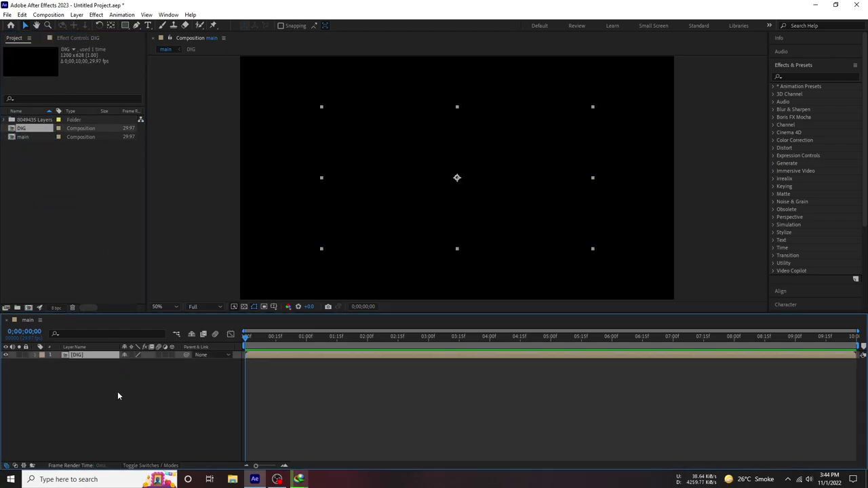
{"action": "right_click", "coordinate": [83, 355]}
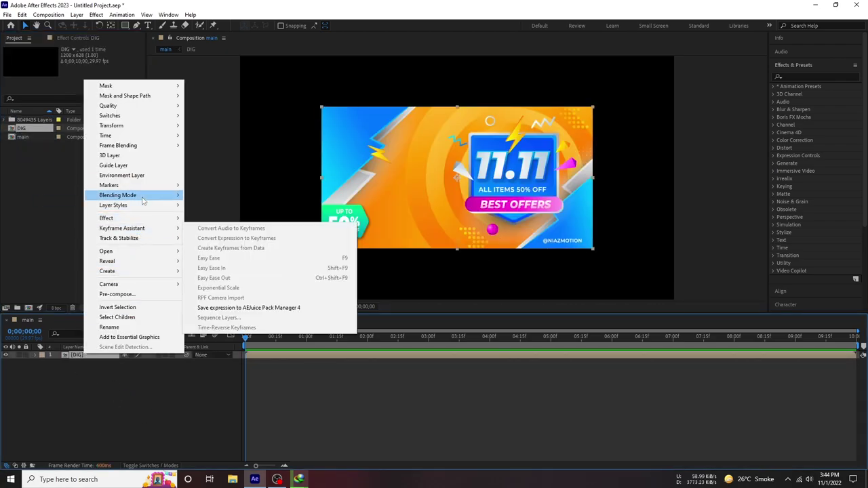
{"action": "mouse_move", "coordinate": [142, 126]}
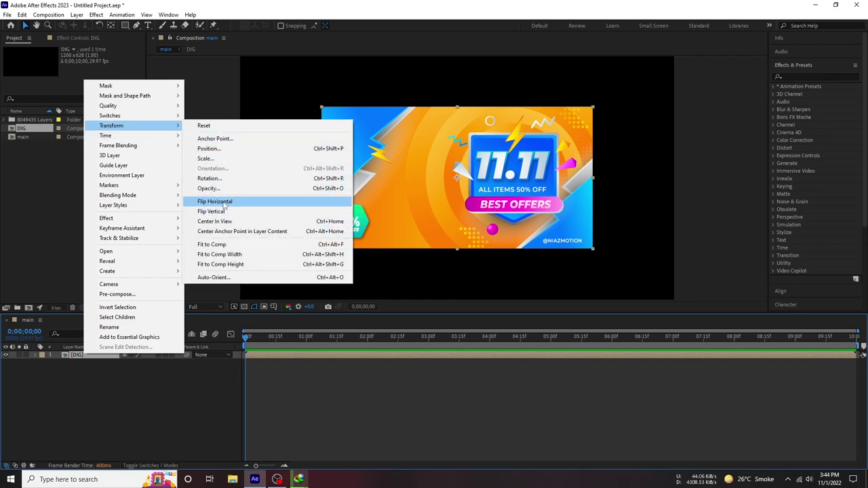
{"action": "left_click", "coordinate": [211, 244]}
{"action": "scroll", "coordinate": [512, 205], "scroll_direction": "up", "scroll_amount": 4}
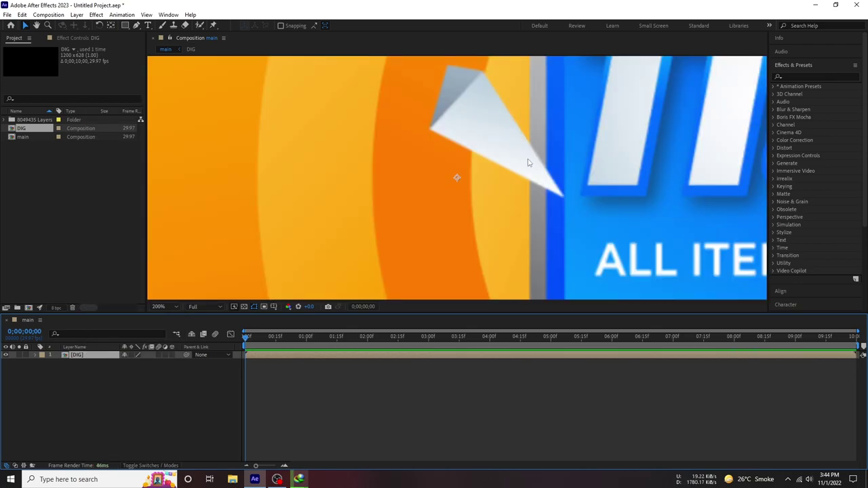
Turn on Collapse Transformations for the DIG layer in main at 100% view.
{"action": "double_click", "coordinate": [75, 355]}
{"action": "scroll", "coordinate": [364, 186], "scroll_direction": "down", "scroll_amount": 2}
{"action": "scroll", "coordinate": [364, 191], "scroll_direction": "down", "scroll_amount": 2}
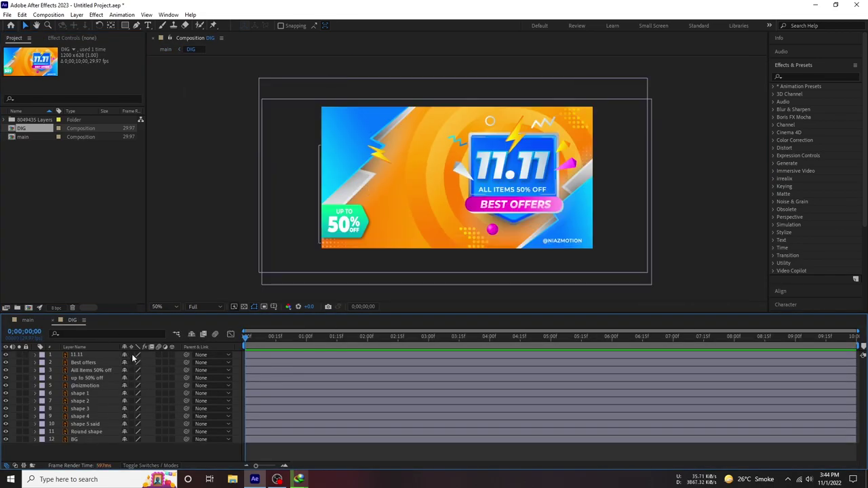
{"action": "left_click", "coordinate": [28, 319]}
{"action": "key", "text": "comma"}
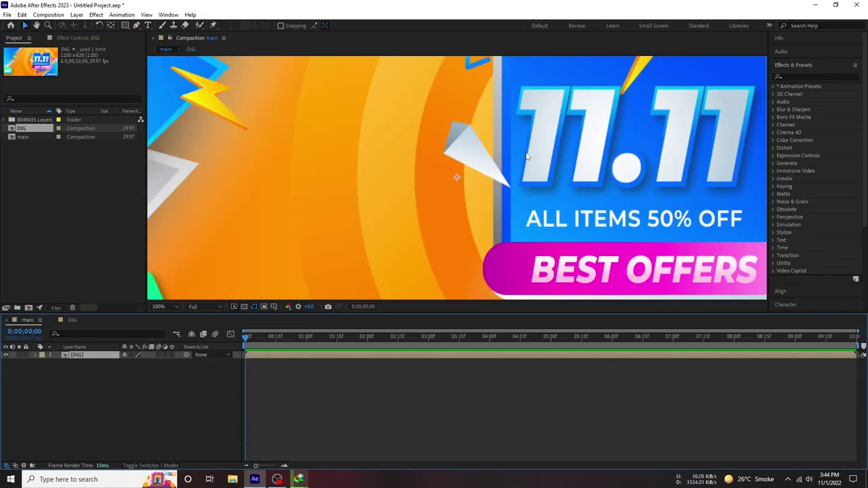
{"action": "left_click", "coordinate": [130, 355]}
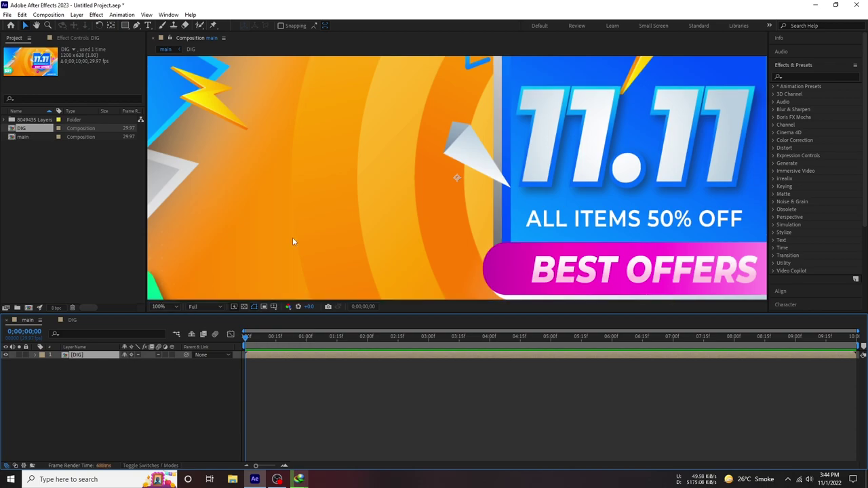
{"action": "left_click", "coordinate": [131, 356]}
{"action": "scroll", "coordinate": [404, 214], "scroll_direction": "down", "scroll_amount": 2}
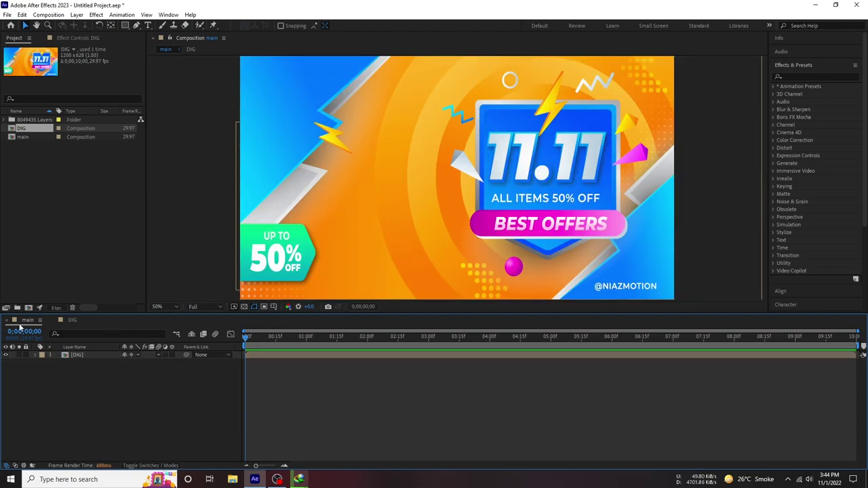
In the DIG comp, move all twelve banner layers together, then deselect them.
{"action": "left_click", "coordinate": [72, 320]}
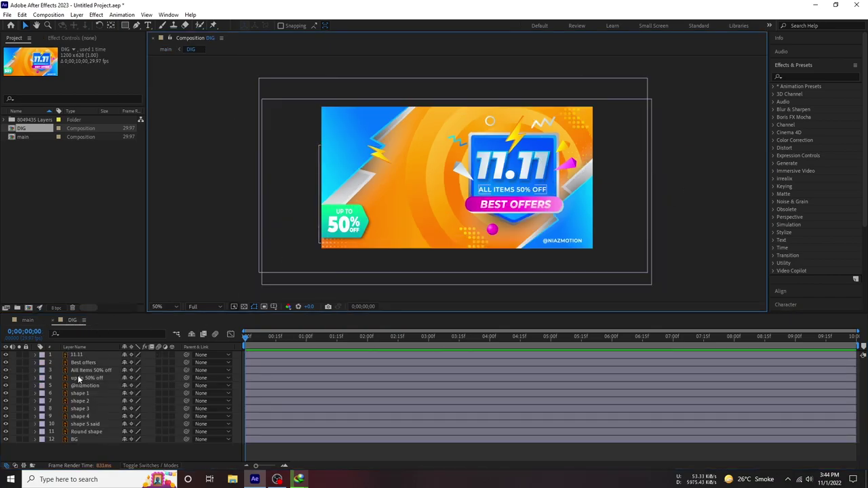
{"action": "key", "text": "ctrl+a"}
{"action": "left_click_drag", "start_coordinate": [429, 216], "coordinate": [480, 270]}
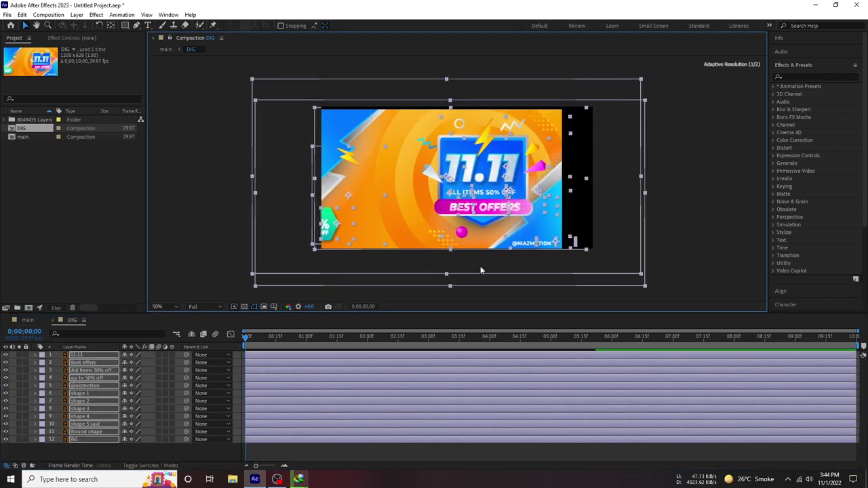
{"action": "left_click", "coordinate": [228, 201]}
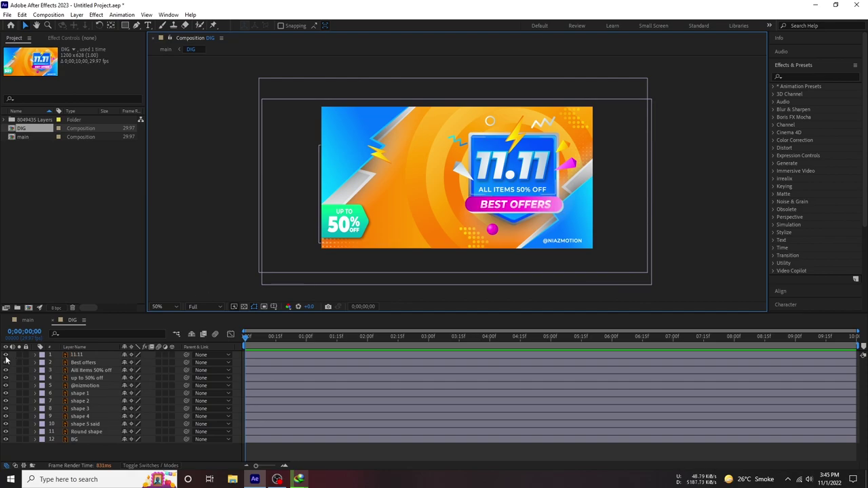
Hide DIG layers 1 through 11, including shape 5 said and Round shape.
{"action": "left_click_drag", "start_coordinate": [6, 355], "coordinate": [5, 416]}
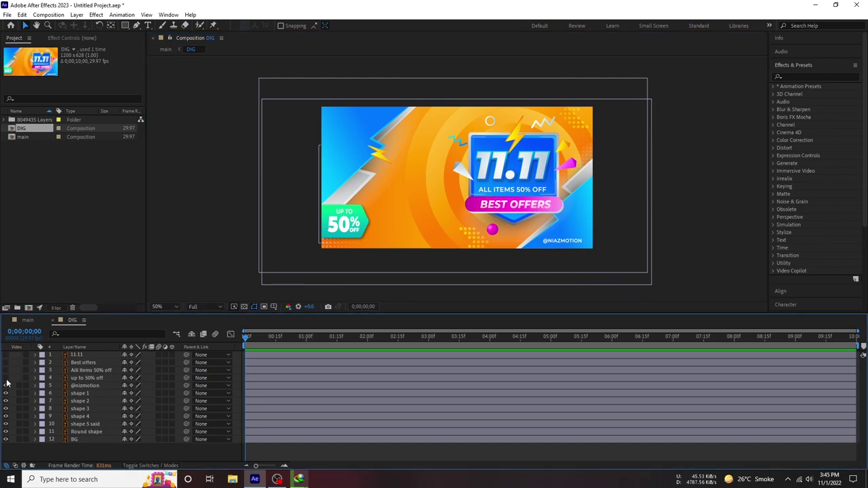
{"action": "left_click", "coordinate": [6, 423]}
{"action": "left_click", "coordinate": [5, 431]}
{"action": "left_click", "coordinate": [6, 432]}
{"action": "left_click", "coordinate": [5, 431]}
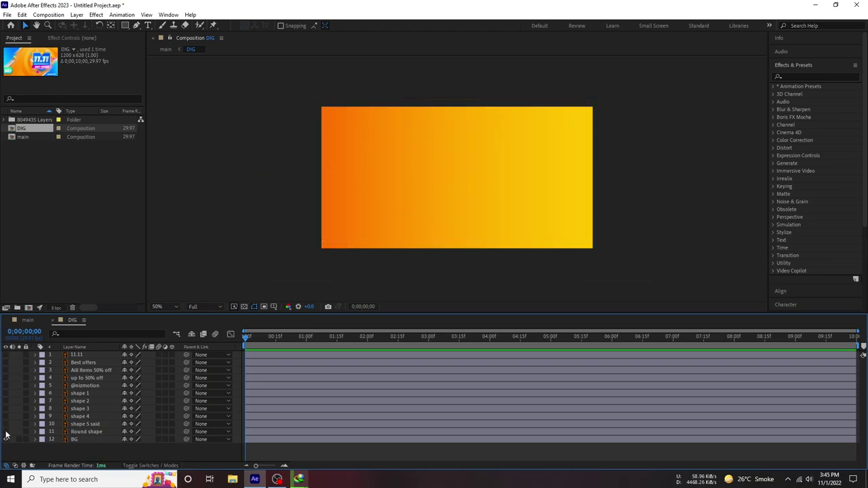
Select the BG layer and expand its properties.
{"action": "left_click", "coordinate": [78, 440]}
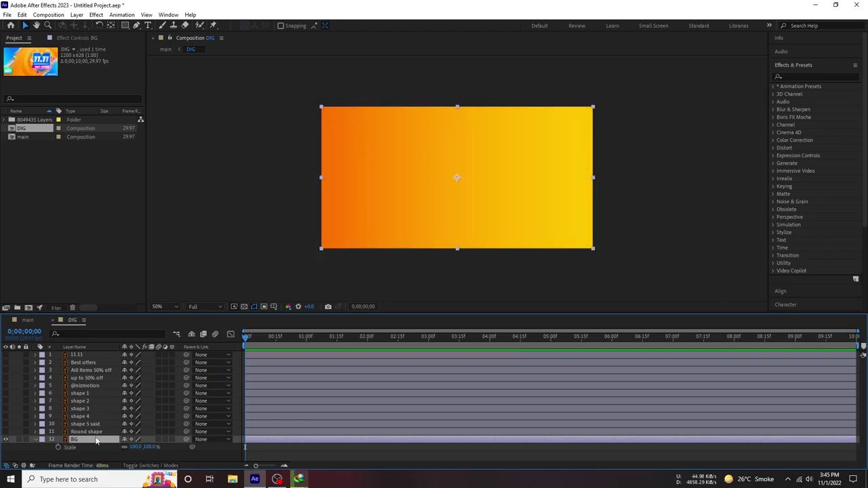
{"action": "right_click", "coordinate": [69, 446]}
{"action": "left_click", "coordinate": [66, 445]}
{"action": "left_click", "coordinate": [36, 440]}
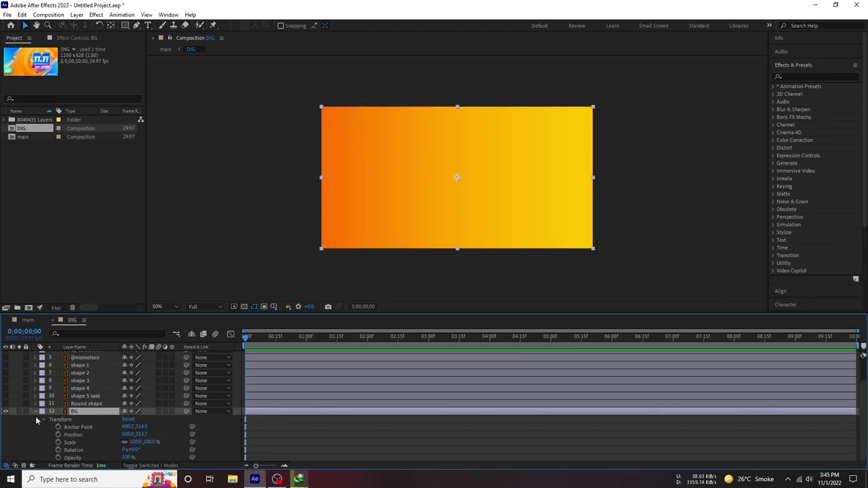
Set a BG opacity keyframe at 0% on the first frame.
{"action": "key", "text": "ctrl+grave"}
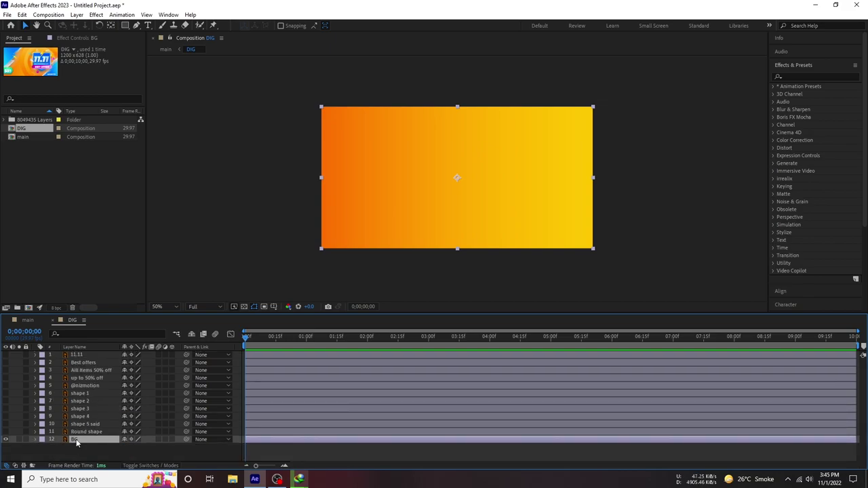
{"action": "left_click_drag", "start_coordinate": [127, 447], "coordinate": [236, 442]}
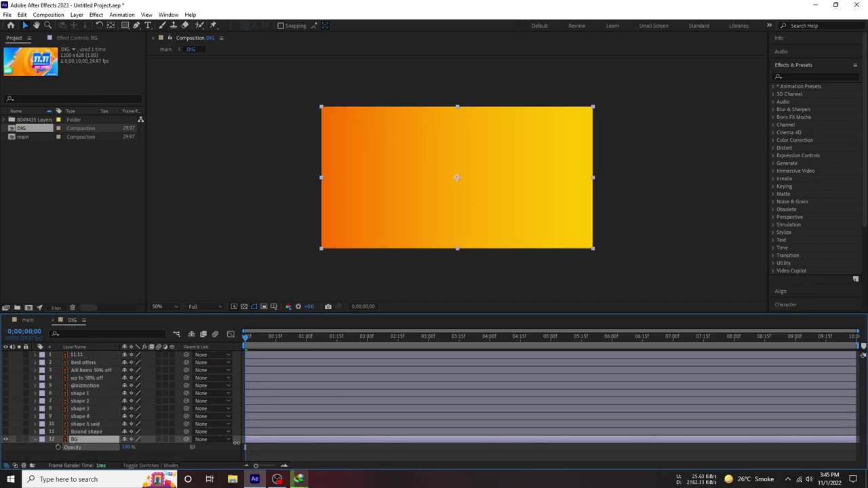
{"action": "type", "text": "0"}
{"action": "key", "text": "Return"}
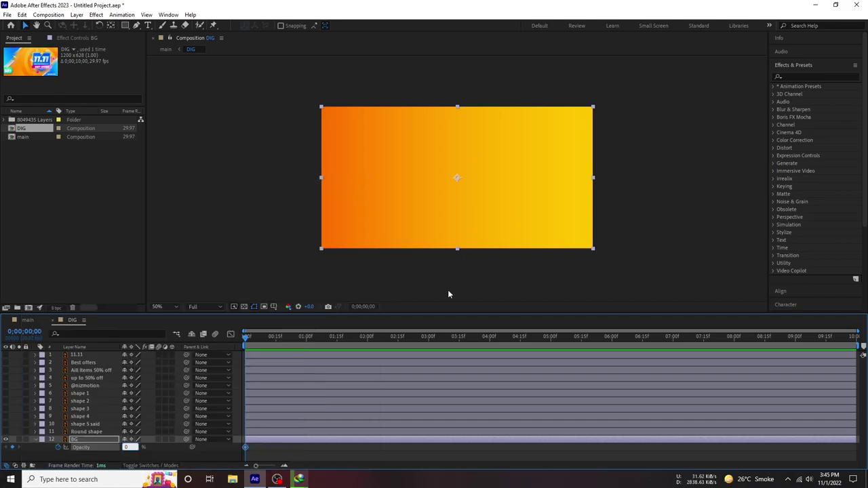
{"action": "left_click", "coordinate": [126, 447]}
{"action": "type", "text": "0"}
{"action": "key", "text": "Return"}
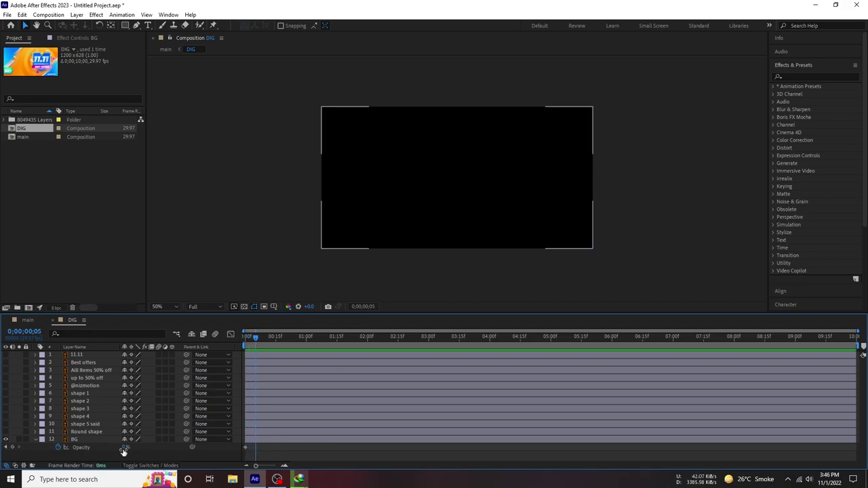
Preview the BG fade-in, then return to frame 0 with its keyframes shown.
{"action": "key", "text": "space"}
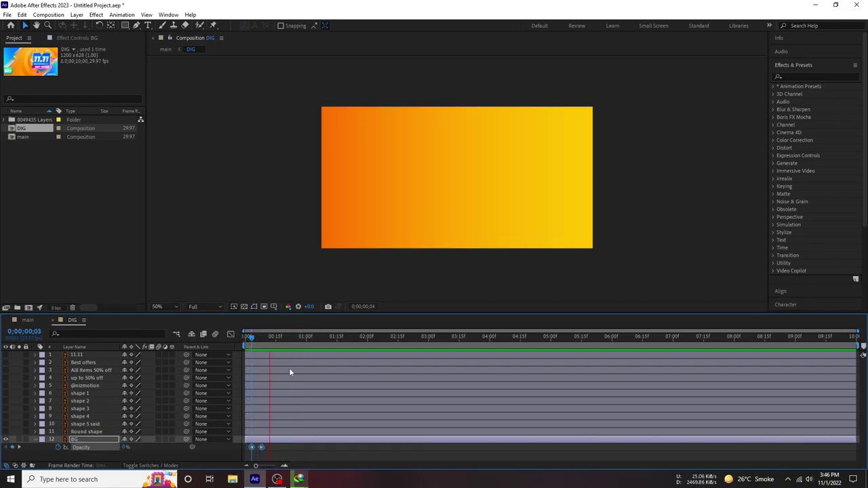
{"action": "left_click", "coordinate": [35, 440]}
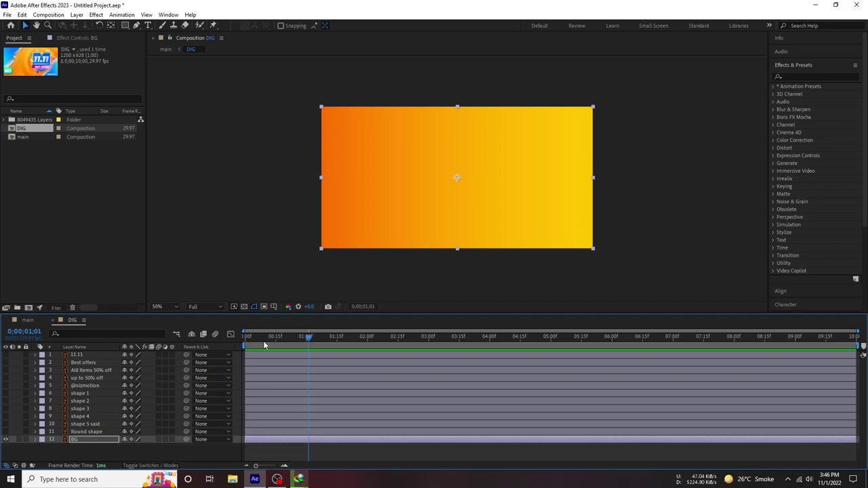
{"action": "key", "text": "space"}
{"action": "key", "text": "t"}
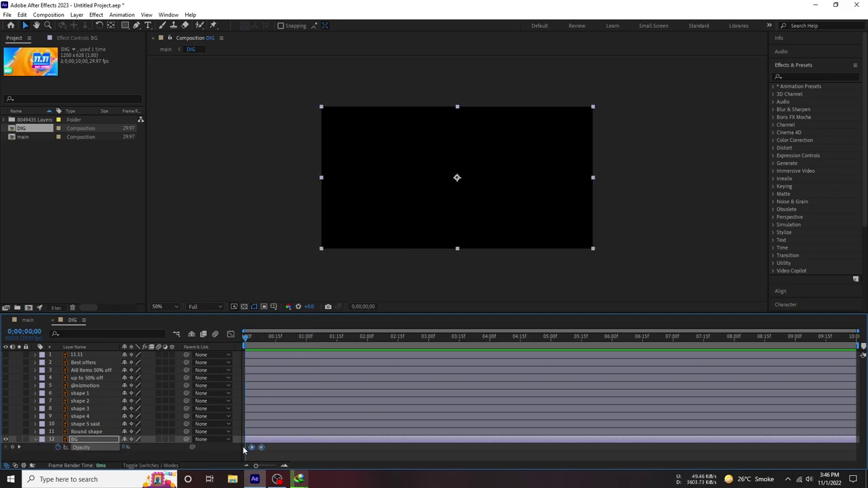
Change the label colour of BG's opacity keyframes to Green.
{"action": "right_click", "coordinate": [261, 448]}
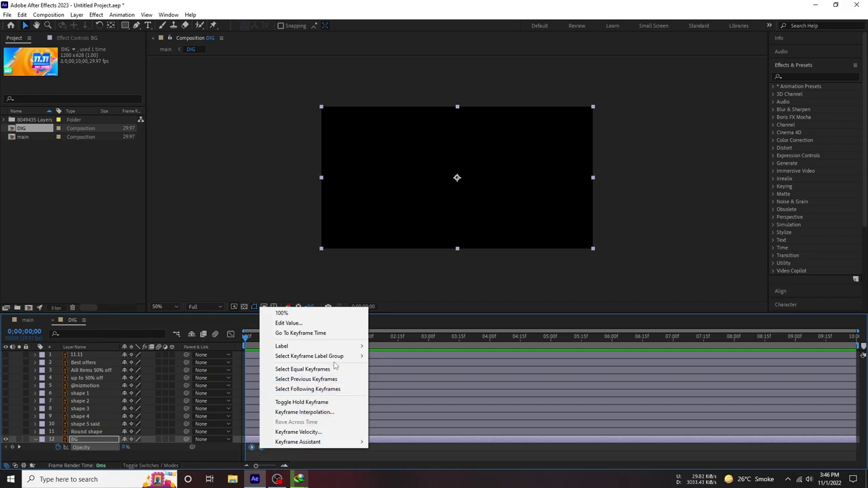
{"action": "mouse_move", "coordinate": [339, 346]}
{"action": "left_click", "coordinate": [400, 264]}
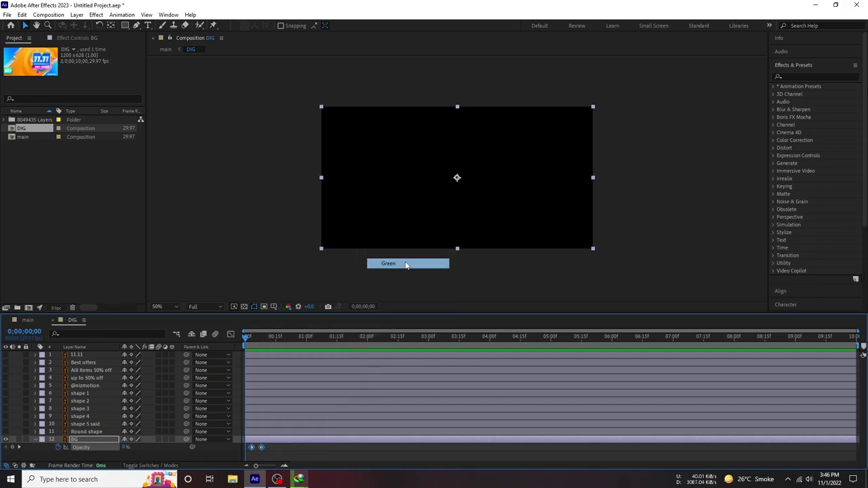
{"action": "right_click", "coordinate": [265, 449]}
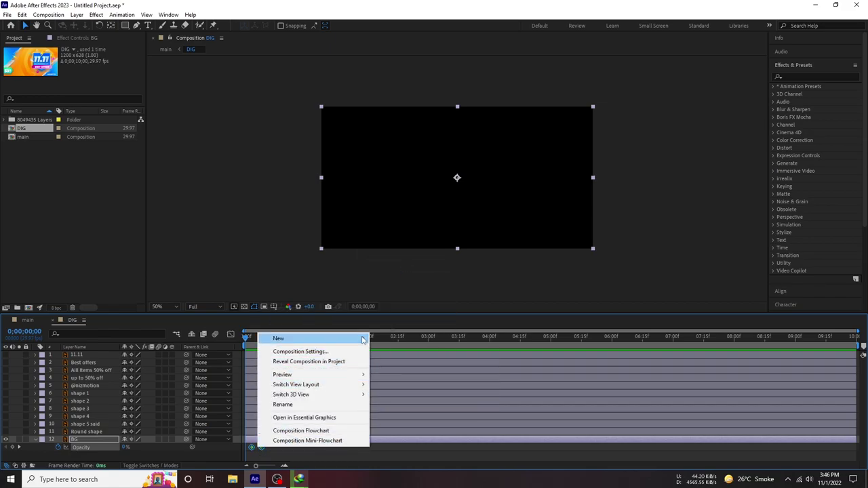
{"action": "left_click", "coordinate": [273, 456]}
{"action": "left_click", "coordinate": [261, 447]}
{"action": "right_click", "coordinate": [261, 448]}
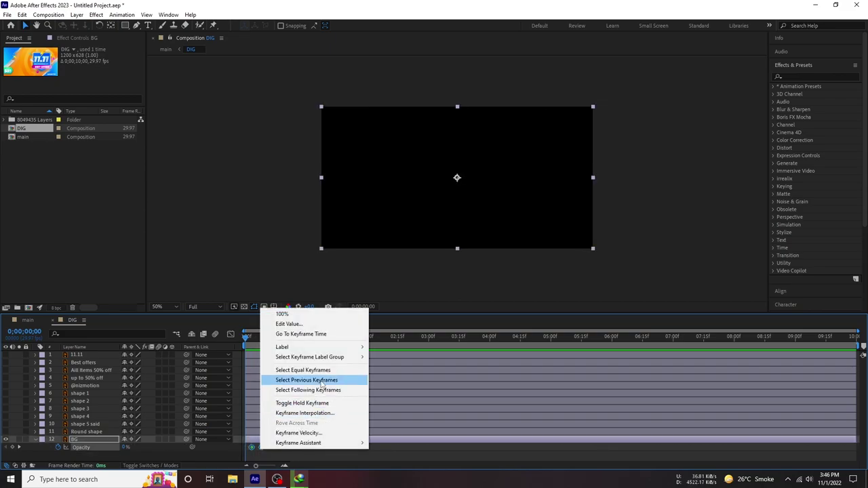
{"action": "mouse_move", "coordinate": [323, 360]}
{"action": "mouse_move", "coordinate": [284, 347]}
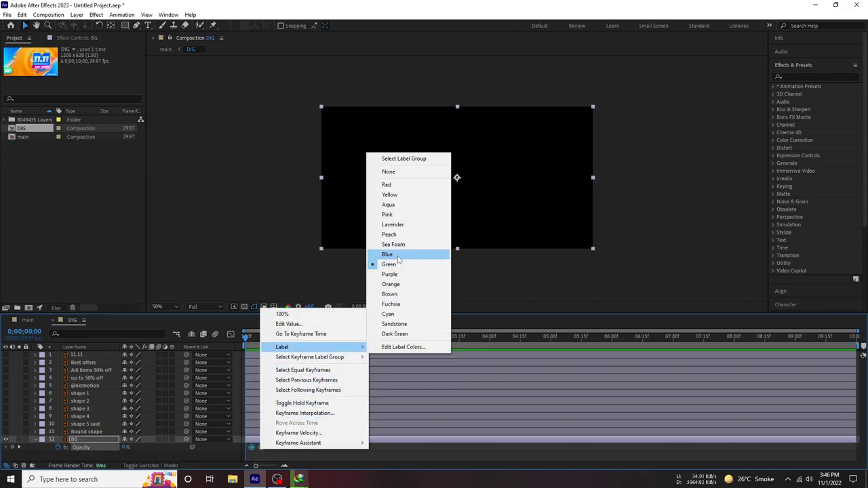
{"action": "left_click", "coordinate": [387, 184]}
Apply Easy Ease Out to BG's opacity keyframes and preview the opening fade.
{"action": "left_click", "coordinate": [202, 448]}
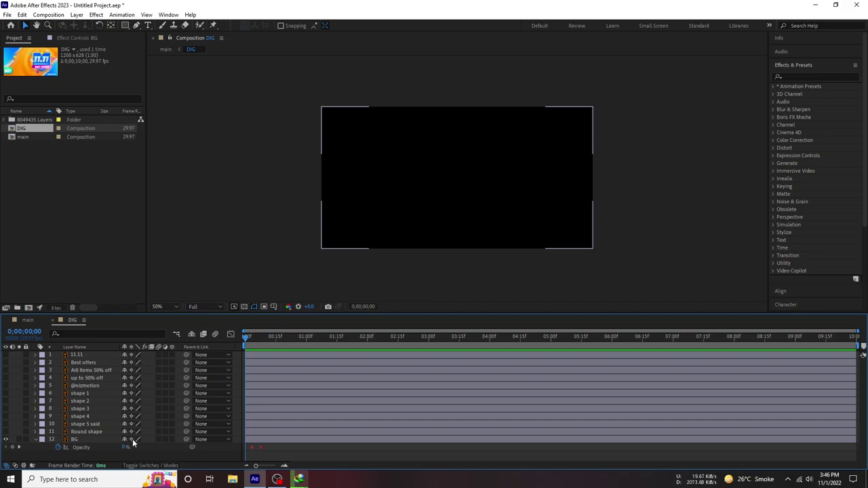
{"action": "left_click", "coordinate": [34, 441]}
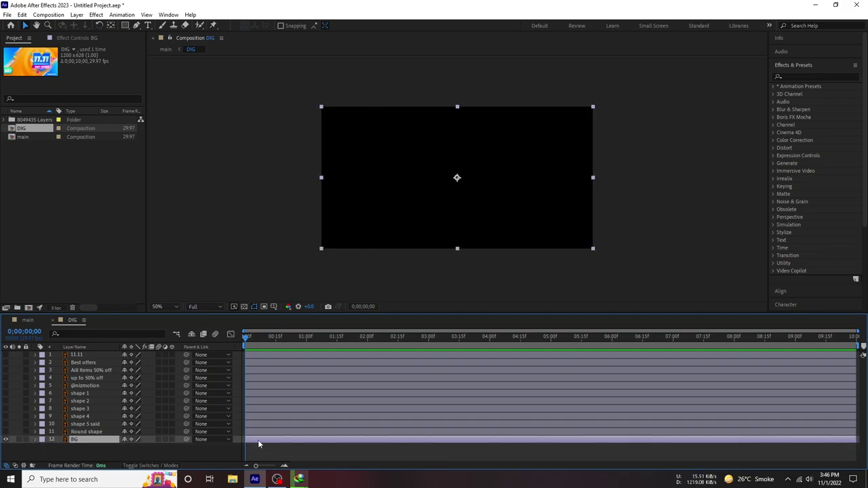
{"action": "key", "text": "t"}
{"action": "right_click", "coordinate": [263, 449]}
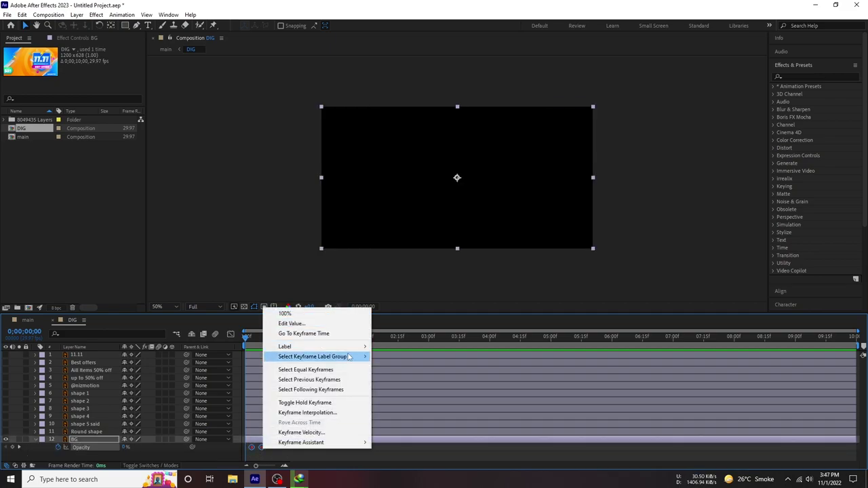
{"action": "mouse_move", "coordinate": [339, 444]}
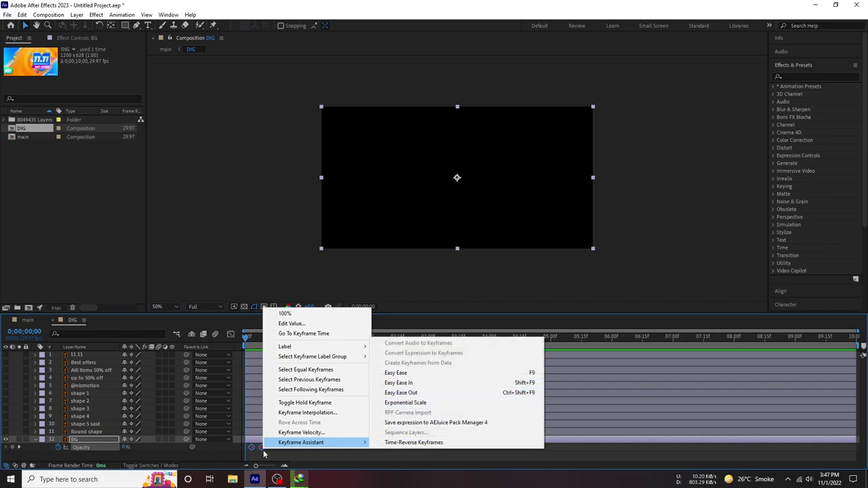
{"action": "left_click", "coordinate": [475, 393]}
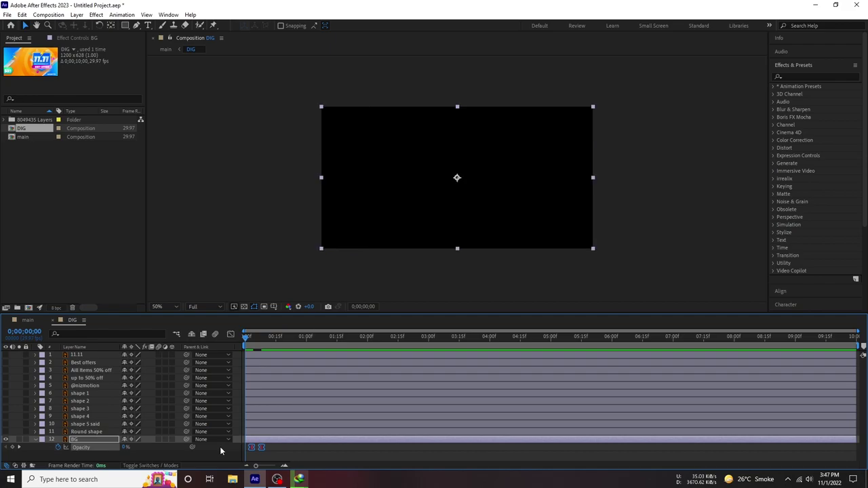
{"action": "left_click", "coordinate": [287, 455]}
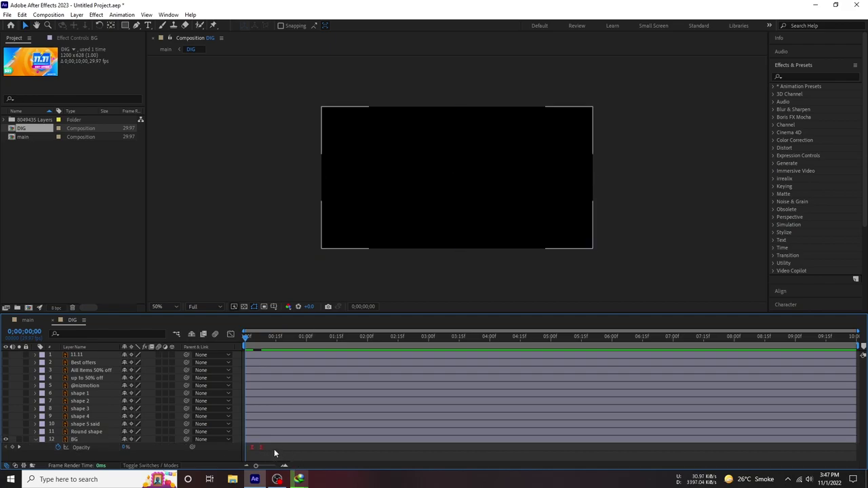
{"action": "key", "text": "space"}
{"action": "left_click", "coordinate": [251, 339]}
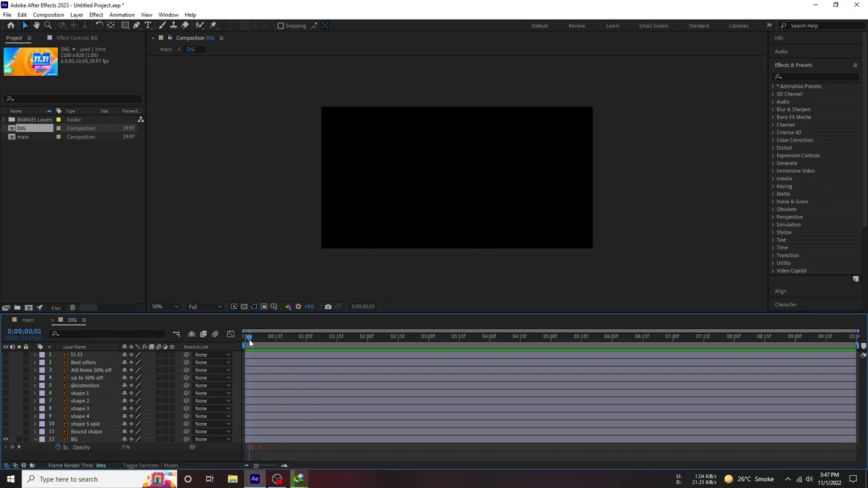
{"action": "left_click_drag", "start_coordinate": [249, 342], "coordinate": [312, 337]}
Make the Round shape layer visible, trying and undoing a 28° rotation.
{"action": "left_click", "coordinate": [75, 432]}
{"action": "left_click", "coordinate": [6, 432]}
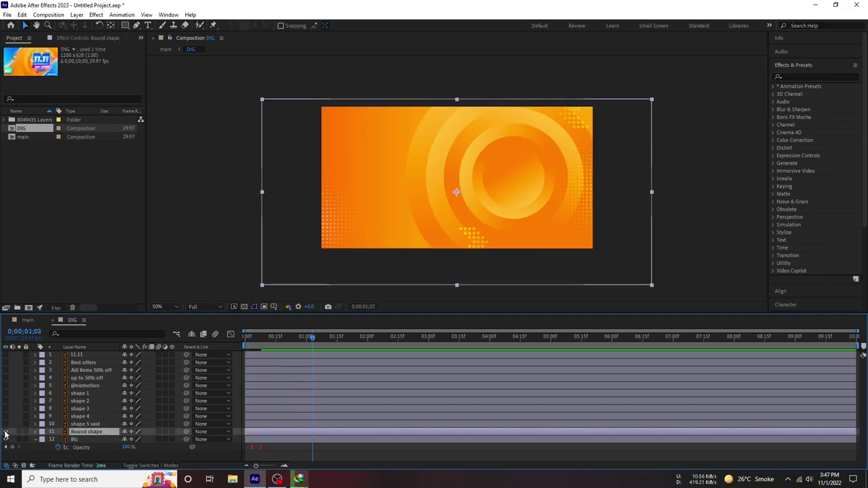
{"action": "left_click", "coordinate": [6, 432]}
{"action": "left_click", "coordinate": [6, 432]}
{"action": "mouse_move", "coordinate": [259, 339]}
{"action": "left_mouse_down"}
{"action": "mouse_move", "coordinate": [245, 339]}
{"action": "mouse_move", "coordinate": [270, 342]}
{"action": "left_mouse_up"}
{"action": "key", "text": "r"}
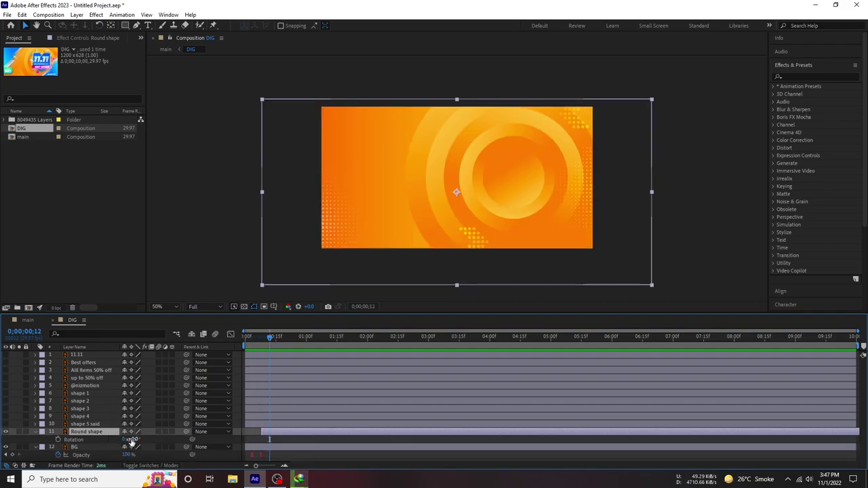
{"action": "left_click_drag", "start_coordinate": [130, 439], "coordinate": [143, 440]}
{"action": "key", "text": "ctrl+z"}
Keyframe Round shape's scale from 300% at frame 5 down to 100% at frame 10.
{"action": "left_click", "coordinate": [255, 347]}
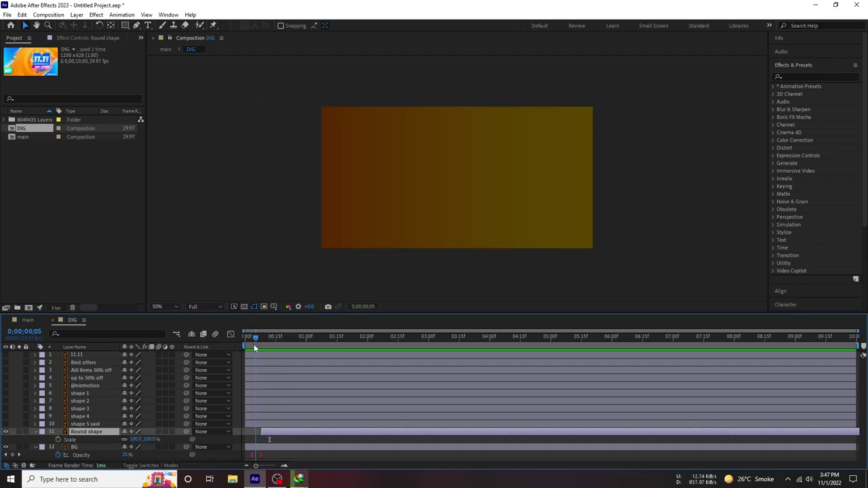
{"action": "left_click_drag", "start_coordinate": [133, 439], "coordinate": [221, 436]}
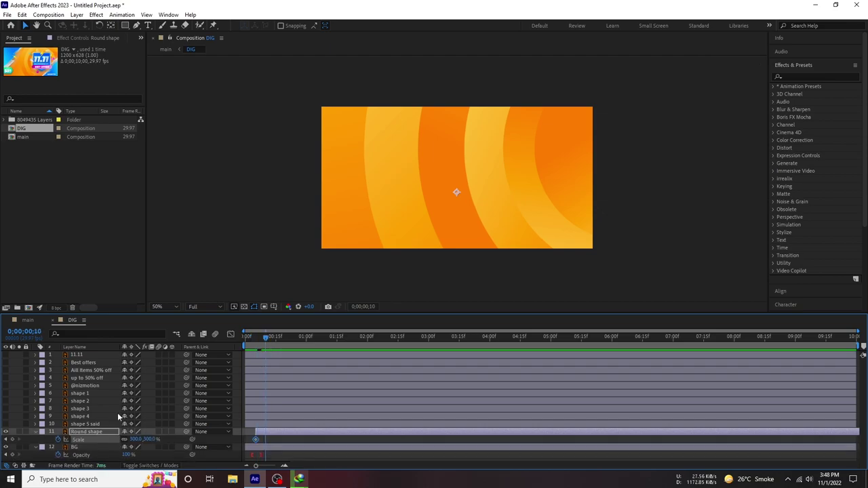
{"action": "left_click", "coordinate": [136, 440]}
{"action": "key", "text": "Return"}
{"action": "key", "text": "space"}
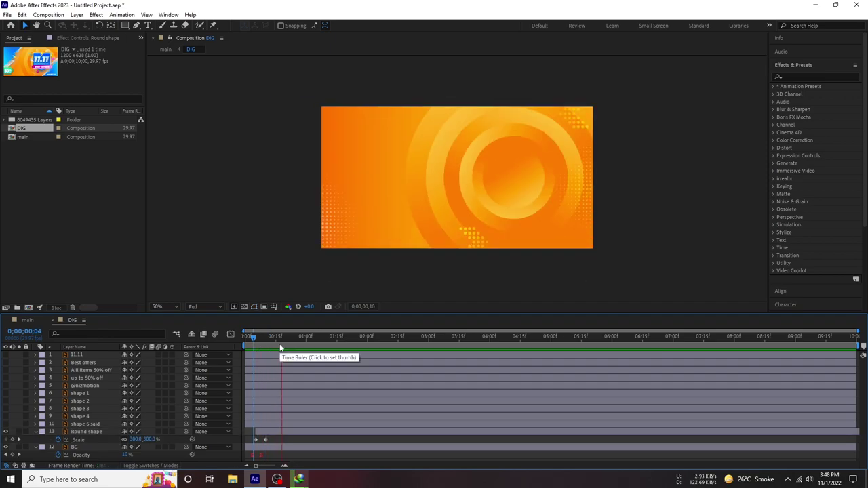
Shift the Round shape scale keyframes later and move the end keyframe further out.
{"action": "left_click_drag", "start_coordinate": [272, 446], "coordinate": [258, 444]}
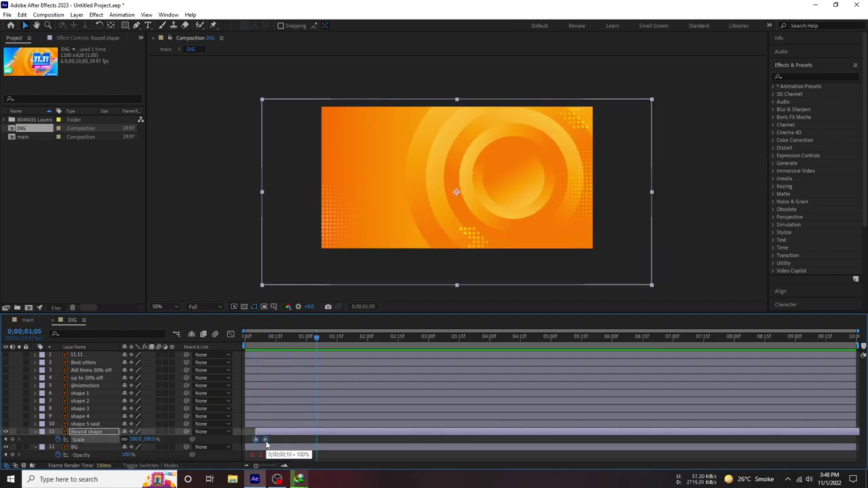
{"action": "left_click_drag", "start_coordinate": [256, 337], "coordinate": [258, 346]}
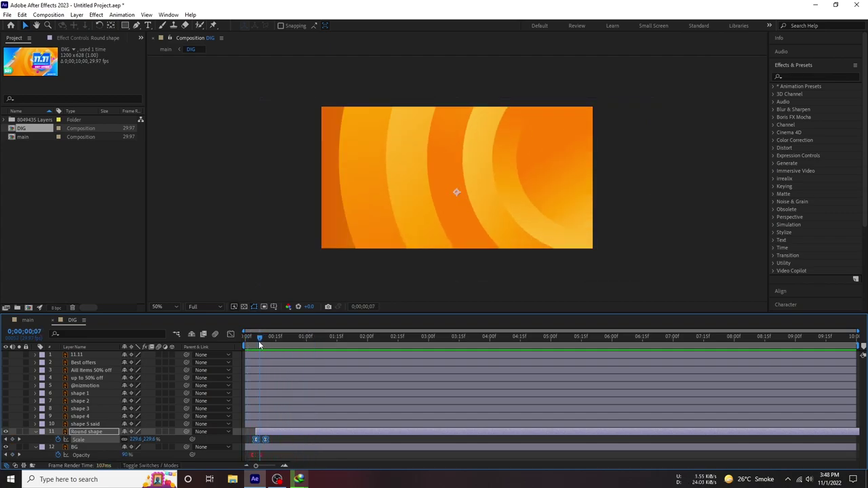
{"action": "left_click_drag", "start_coordinate": [256, 432], "coordinate": [260, 431]}
{"action": "mouse_move", "coordinate": [257, 337]}
{"action": "left_mouse_down"}
{"action": "mouse_move", "coordinate": [251, 348]}
{"action": "mouse_move", "coordinate": [266, 342]}
{"action": "left_mouse_up"}
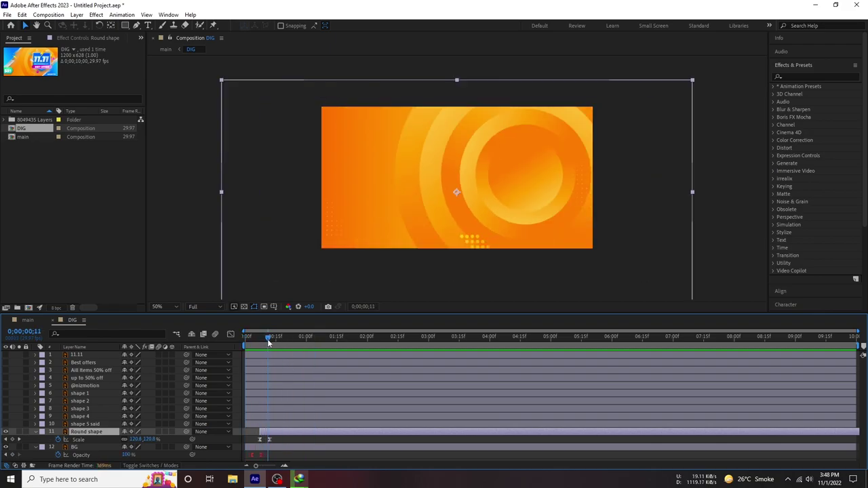
{"action": "left_click_drag", "start_coordinate": [269, 440], "coordinate": [296, 439]}
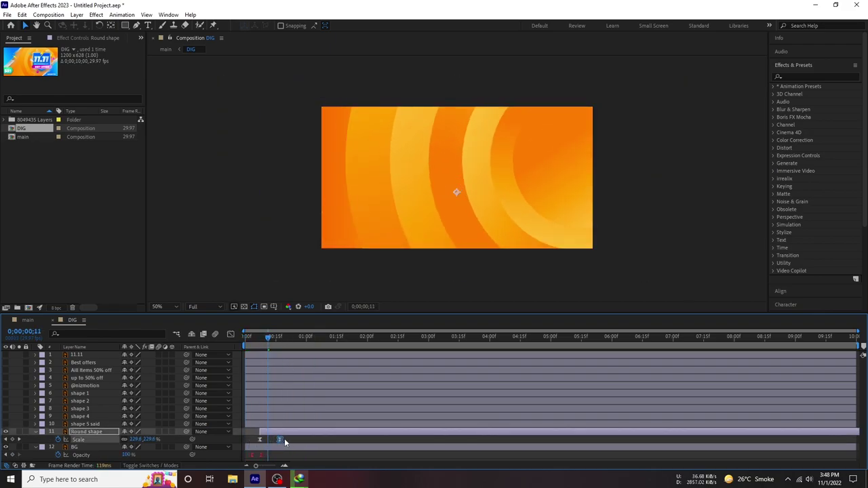
{"action": "key", "text": "space"}
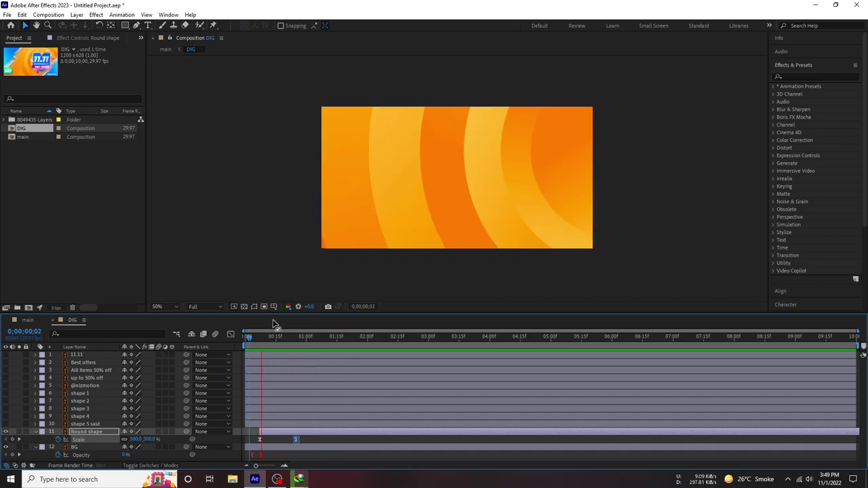
{"action": "key", "text": "space"}
{"action": "key", "text": "space"}
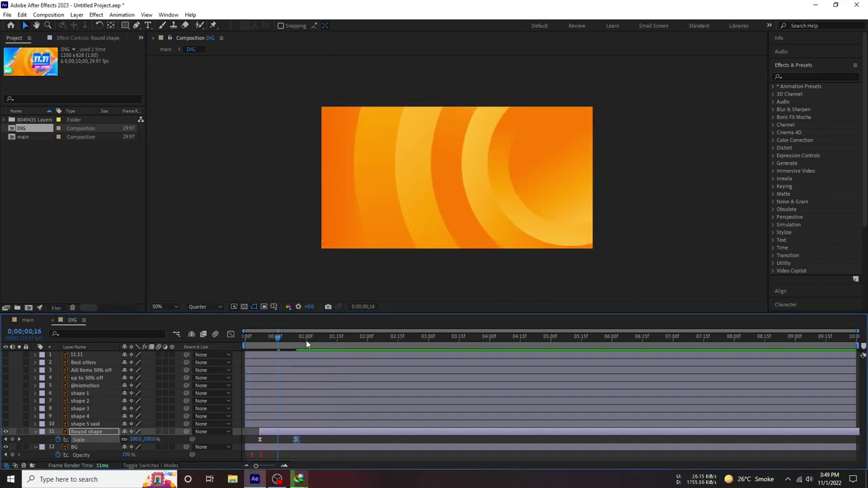
Preview the opening from the start, then view both scale keyframes in the speed graph.
{"action": "left_click", "coordinate": [264, 453]}
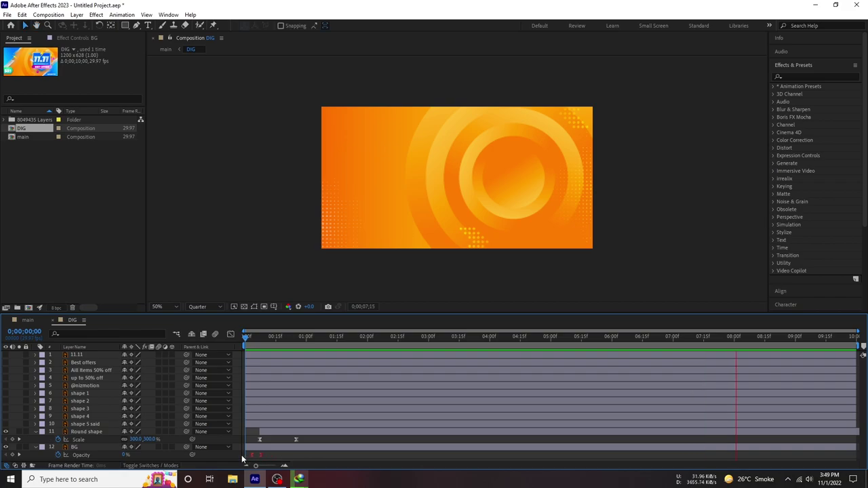
{"action": "left_click", "coordinate": [343, 337]}
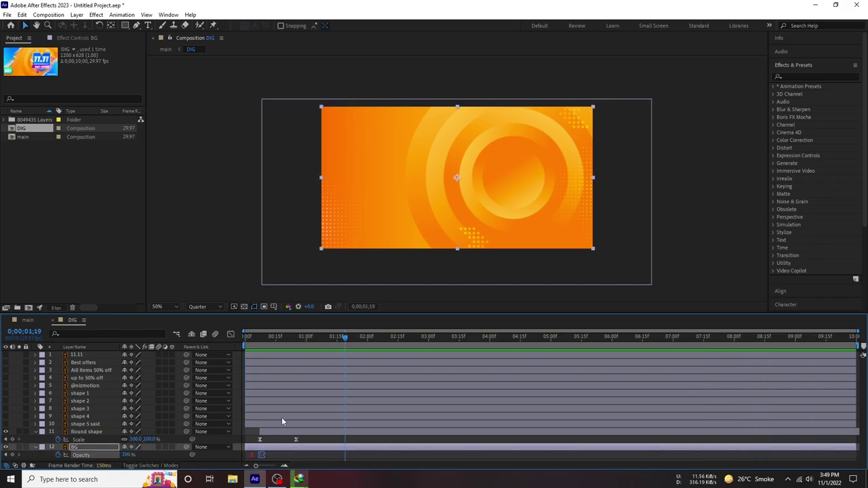
{"action": "left_click", "coordinate": [259, 455]}
{"action": "left_click", "coordinate": [257, 349]}
{"action": "key", "text": "space"}
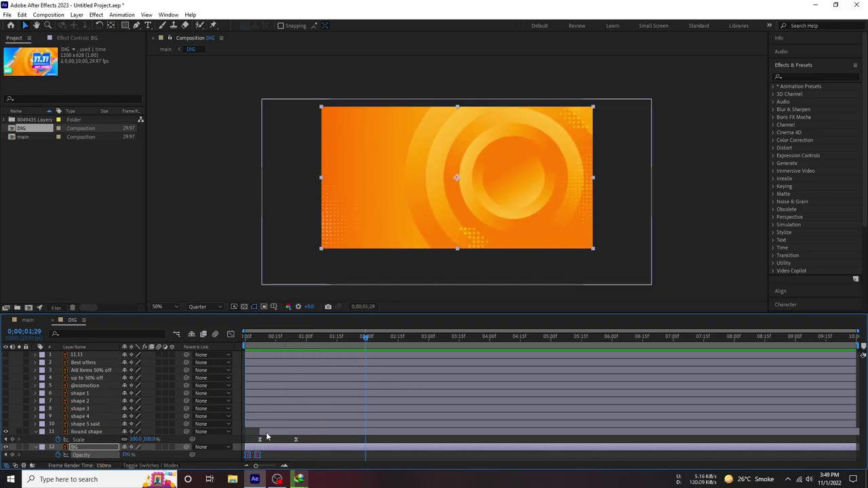
{"action": "left_click", "coordinate": [256, 349]}
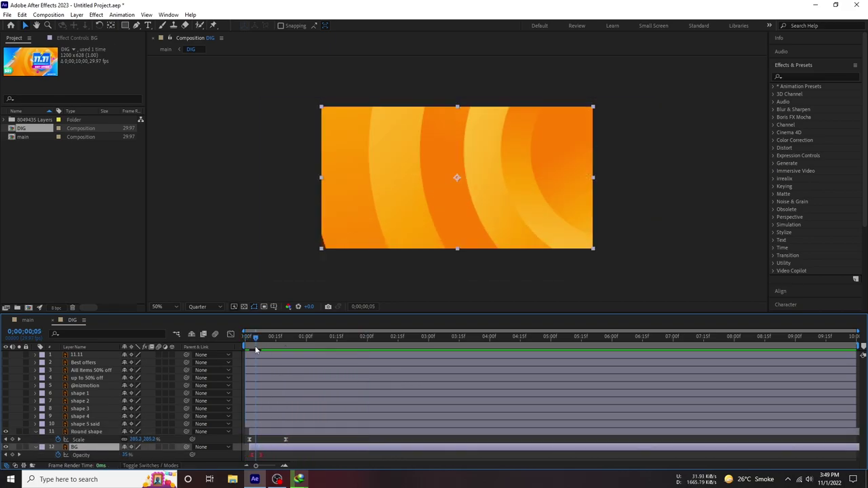
{"action": "key", "text": "space"}
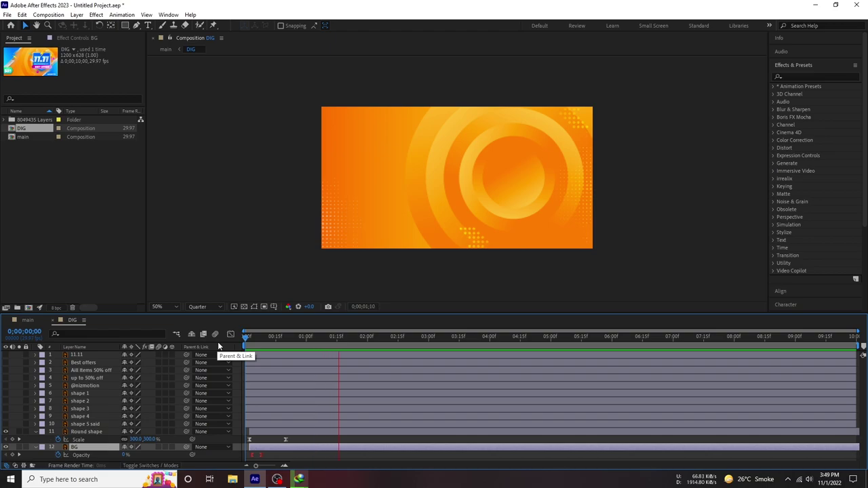
{"action": "key", "text": "space"}
{"action": "key", "text": "space"}
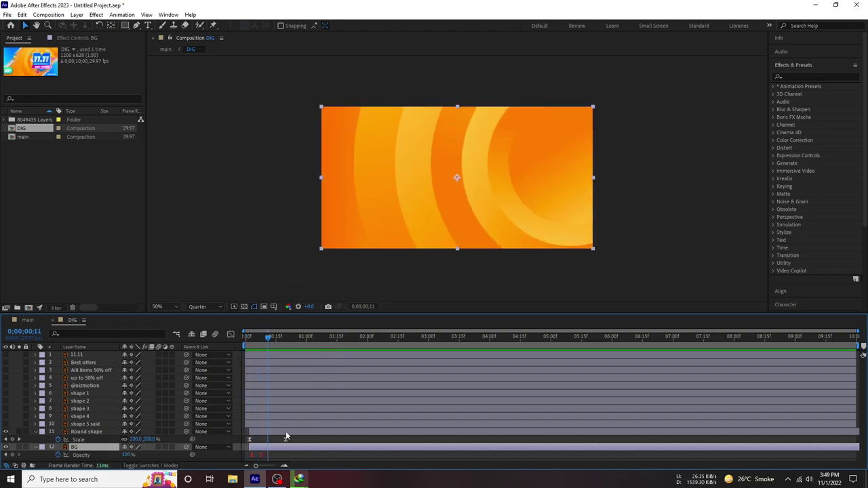
{"action": "left_click_drag", "start_coordinate": [286, 432], "coordinate": [242, 444]}
{"action": "left_click", "coordinate": [230, 334]}
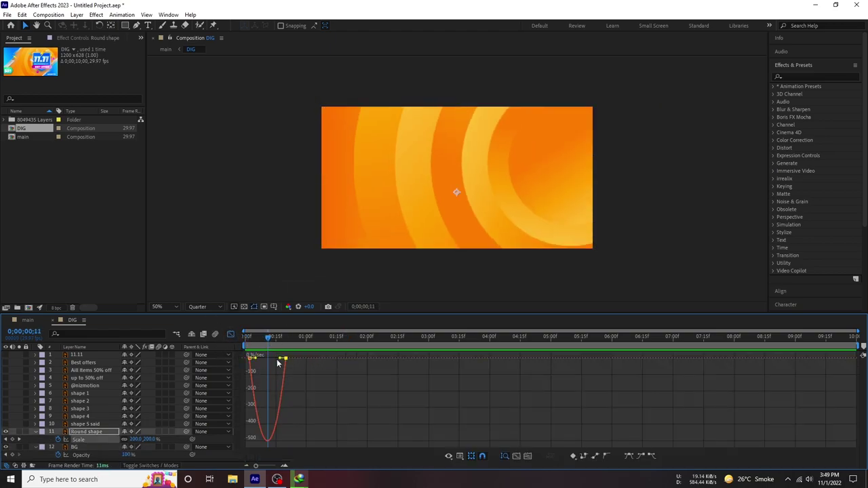
Lengthen the easing influence on the end scale keyframe in the speed graph.
{"action": "mouse_move", "coordinate": [281, 357]}
{"action": "left_mouse_down"}
{"action": "mouse_move", "coordinate": [257, 360]}
{"action": "mouse_move", "coordinate": [262, 355]}
{"action": "left_mouse_up"}
{"action": "key", "text": "space"}
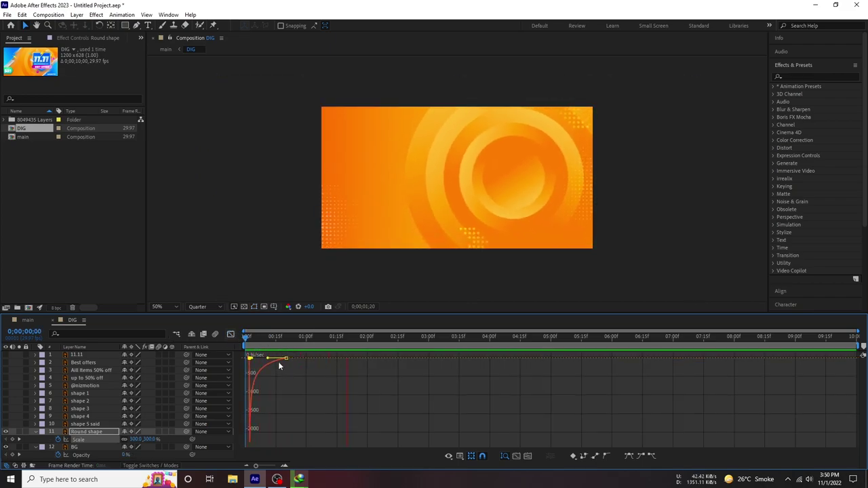
{"action": "left_click", "coordinate": [231, 334]}
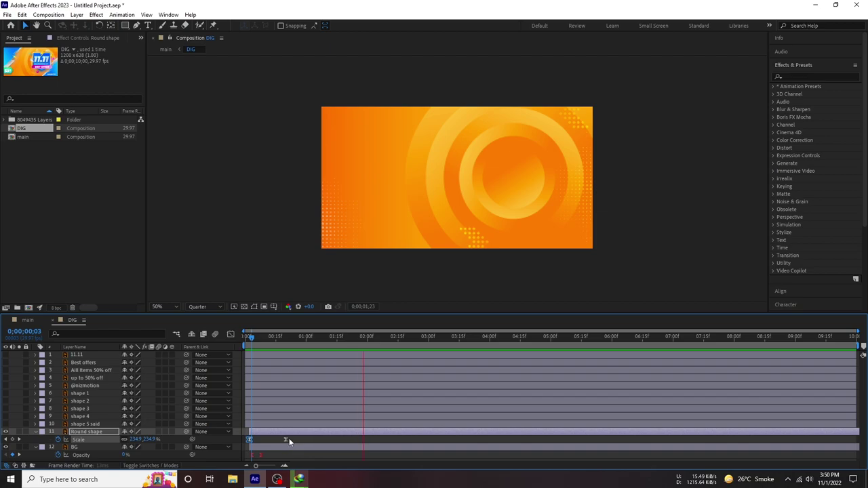
{"action": "left_click", "coordinate": [341, 337]}
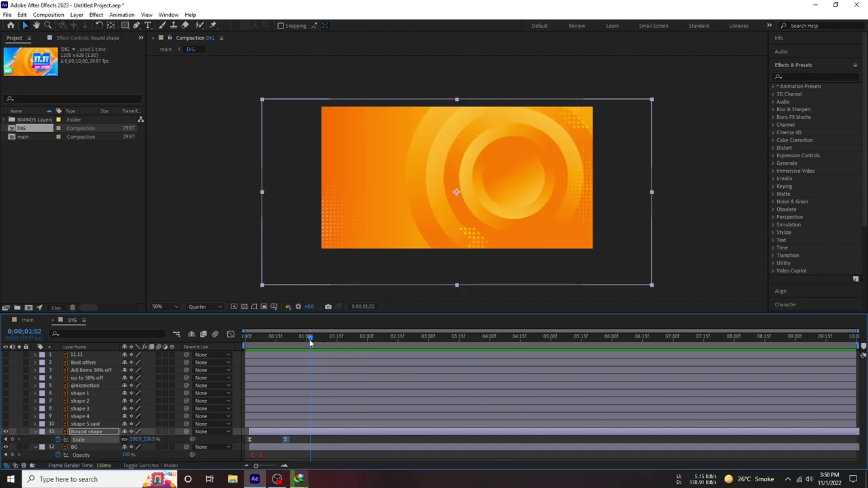
Retime the 100% end scale keyframe to 0;00;01;15 and reselect Round shape.
{"action": "left_click_drag", "start_coordinate": [313, 338], "coordinate": [305, 340]}
{"action": "left_click_drag", "start_coordinate": [285, 440], "coordinate": [307, 442]}
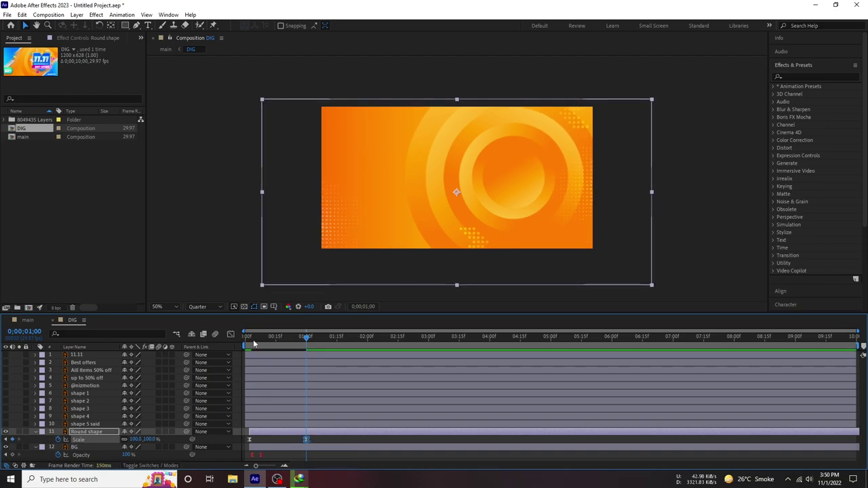
{"action": "key", "text": "space"}
{"action": "key", "text": "space"}
{"action": "left_click_drag", "start_coordinate": [310, 439], "coordinate": [380, 440]}
{"action": "key", "text": "Home"}
{"action": "key", "text": "space"}
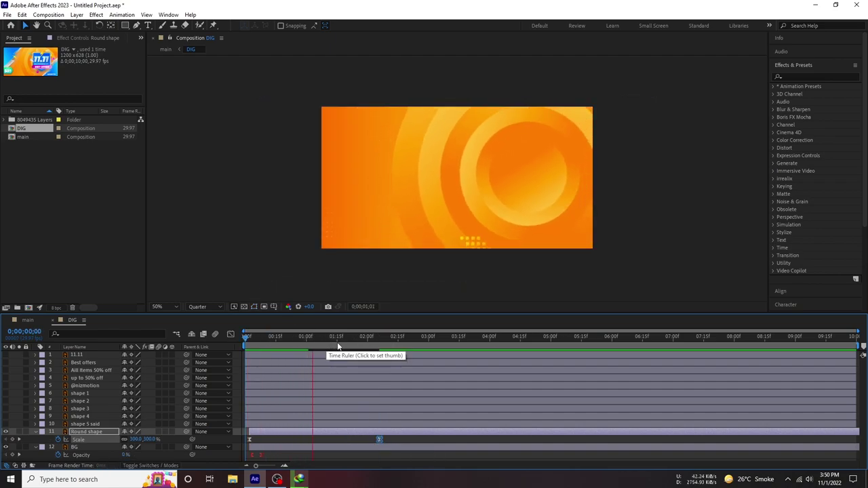
{"action": "left_click_drag", "start_coordinate": [364, 341], "coordinate": [337, 339]}
{"action": "left_click_drag", "start_coordinate": [379, 439], "coordinate": [337, 440]}
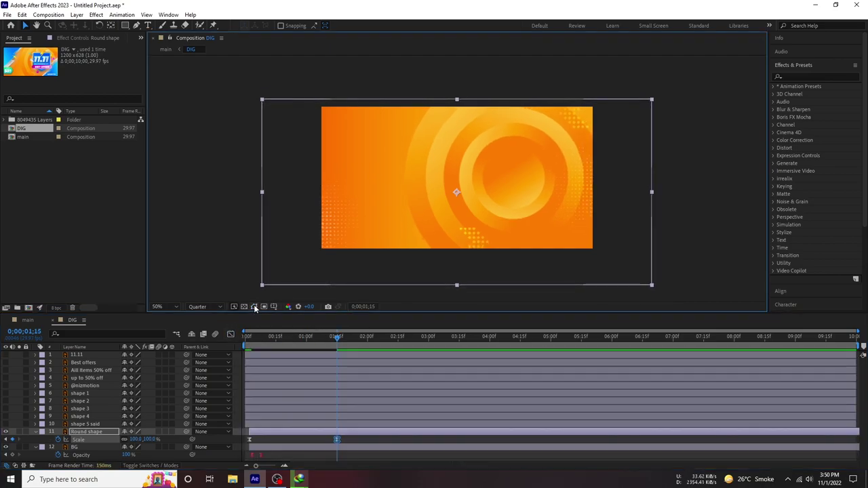
{"action": "left_click", "coordinate": [259, 298]}
{"action": "left_click", "coordinate": [36, 432]}
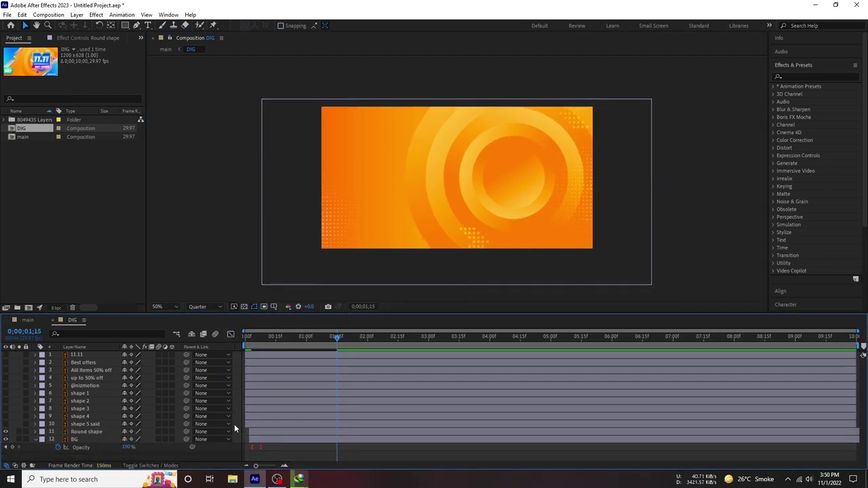
{"action": "left_click", "coordinate": [36, 440]}
Show Round shape's Scale keyframes and inspect the end keyframe's options.
{"action": "key", "text": "s"}
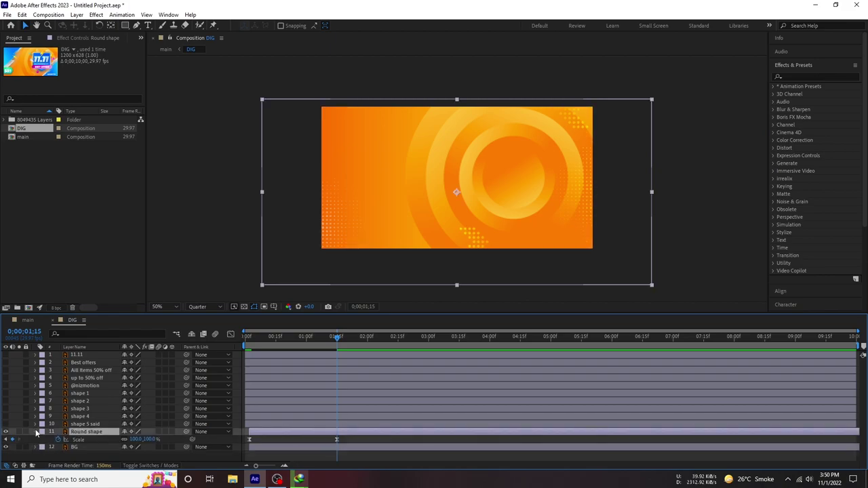
{"action": "right_click", "coordinate": [336, 439]}
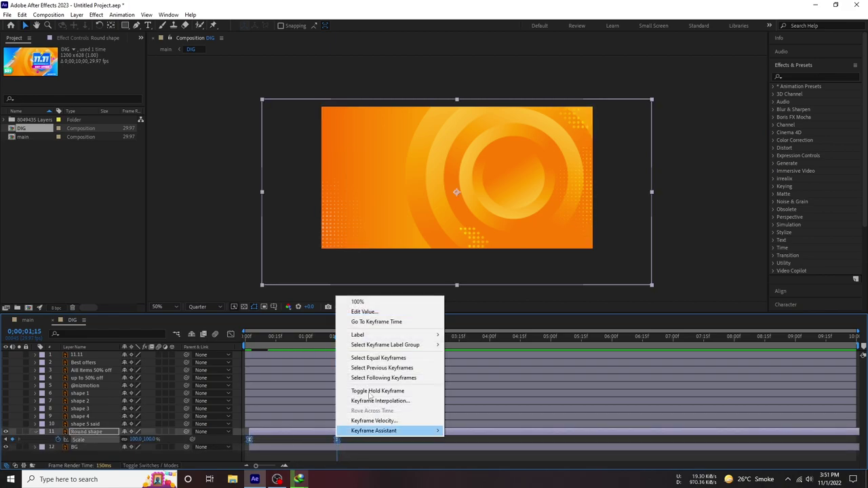
{"action": "mouse_move", "coordinate": [407, 334]}
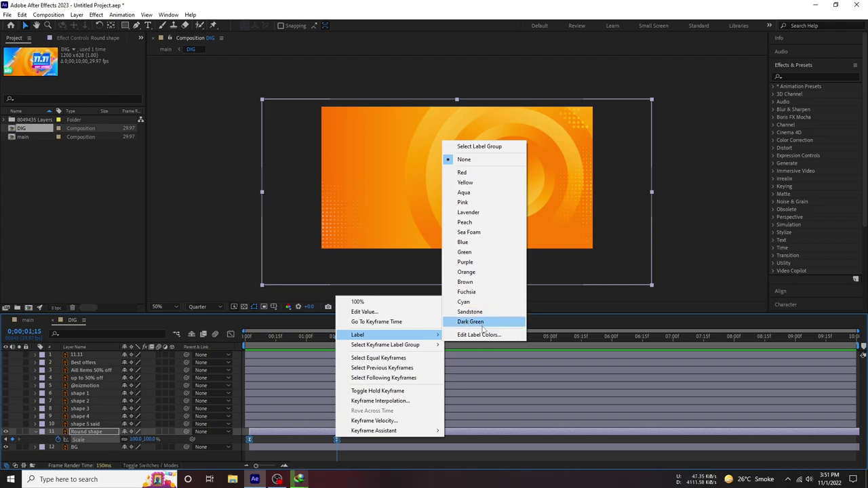
{"action": "left_click", "coordinate": [483, 322]}
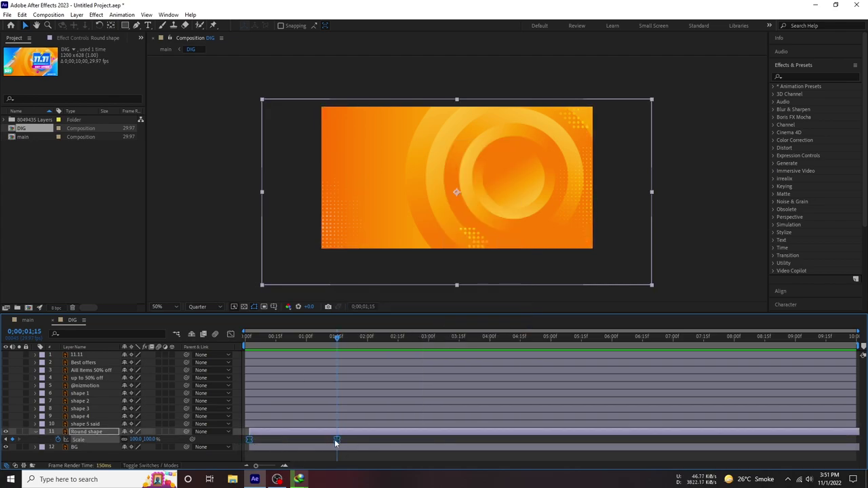
{"action": "right_click", "coordinate": [334, 440]}
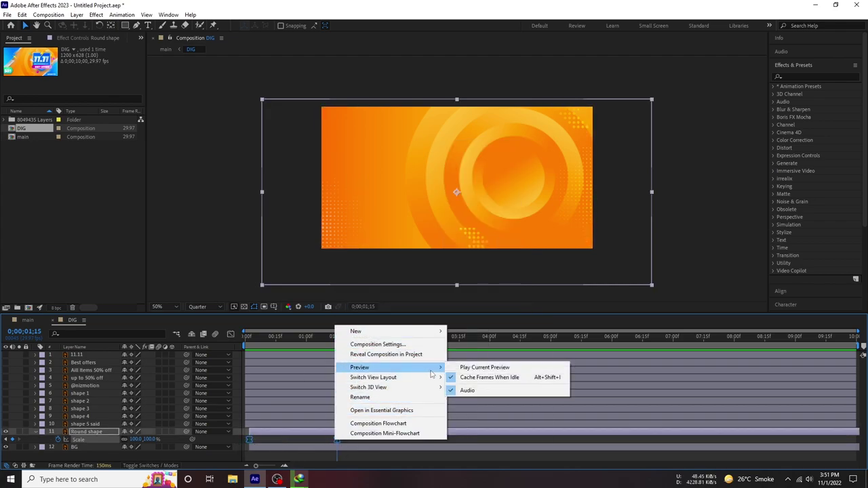
{"action": "mouse_move", "coordinate": [427, 388]}
{"action": "left_click", "coordinate": [355, 439]}
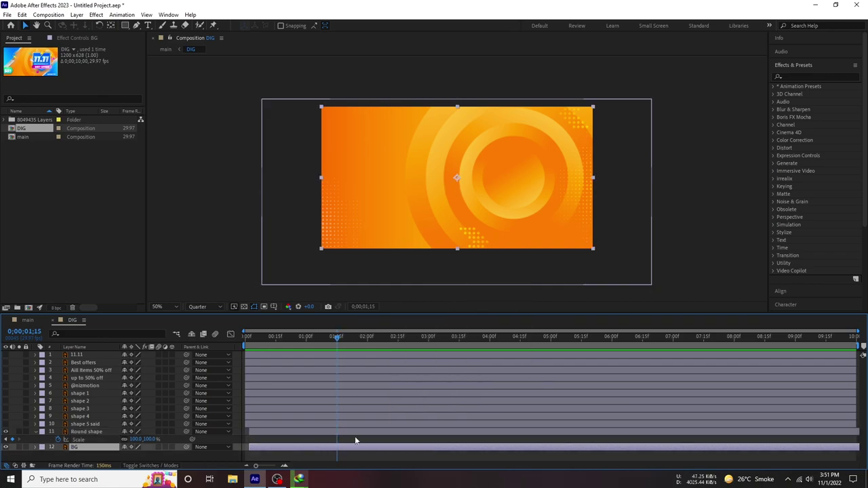
Dismiss the first keyframe's options, collapse all properties and return to frame 0.
{"action": "right_click", "coordinate": [334, 440]}
{"action": "right_click", "coordinate": [249, 440]}
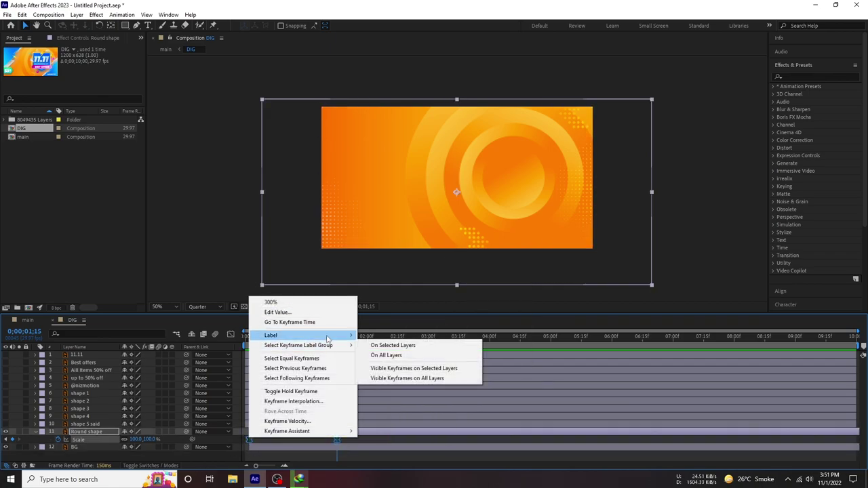
{"action": "mouse_move", "coordinate": [305, 335]}
{"action": "left_click", "coordinate": [398, 321]}
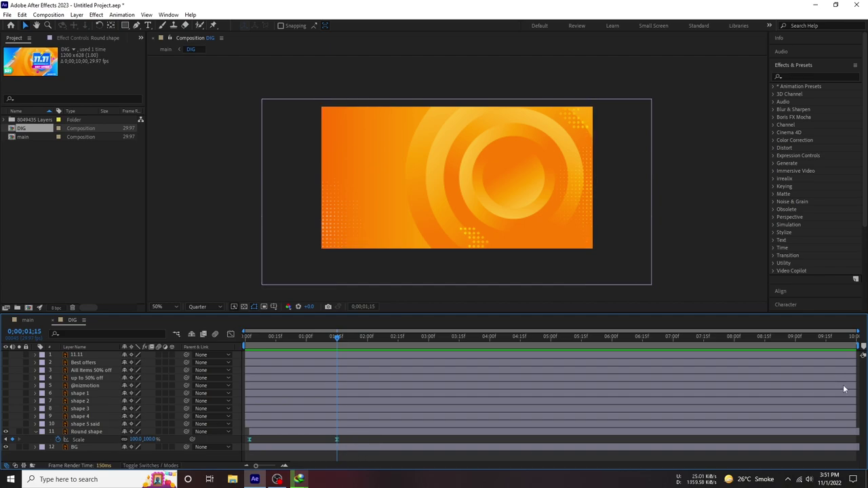
{"action": "key", "text": "u"}
{"action": "key", "text": "u"}
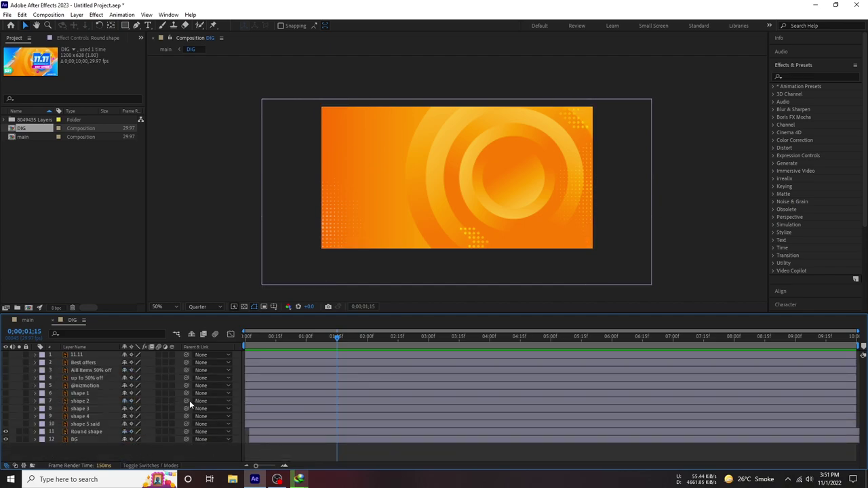
{"action": "key", "text": "Home"}
Make the shape 5 said layer visible and check the opening frames.
{"action": "key", "text": "space"}
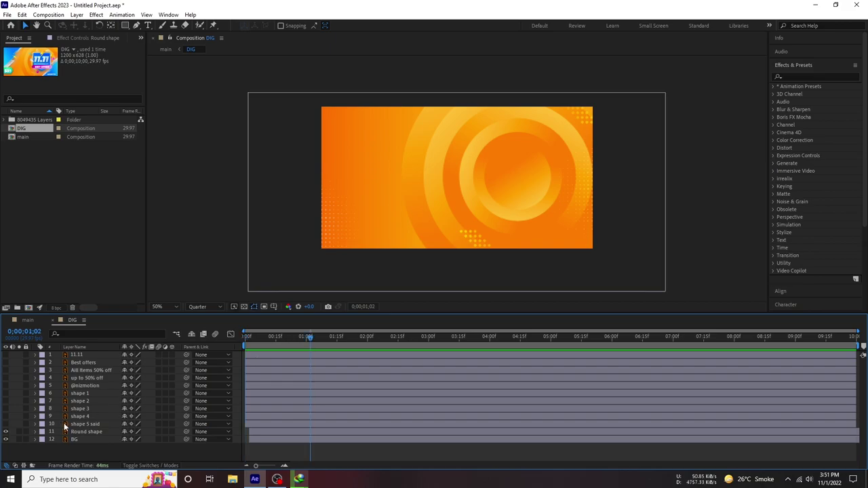
{"action": "left_click", "coordinate": [95, 424]}
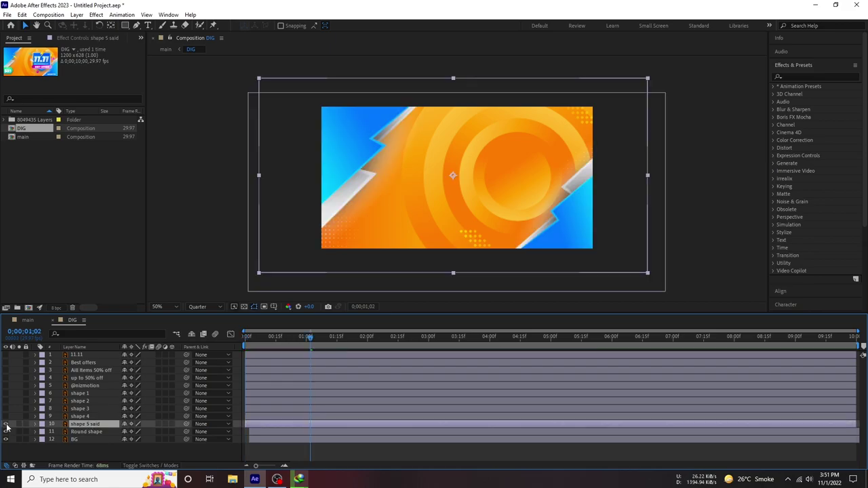
{"action": "left_click", "coordinate": [7, 427]}
{"action": "left_click_drag", "start_coordinate": [289, 343], "coordinate": [273, 348]}
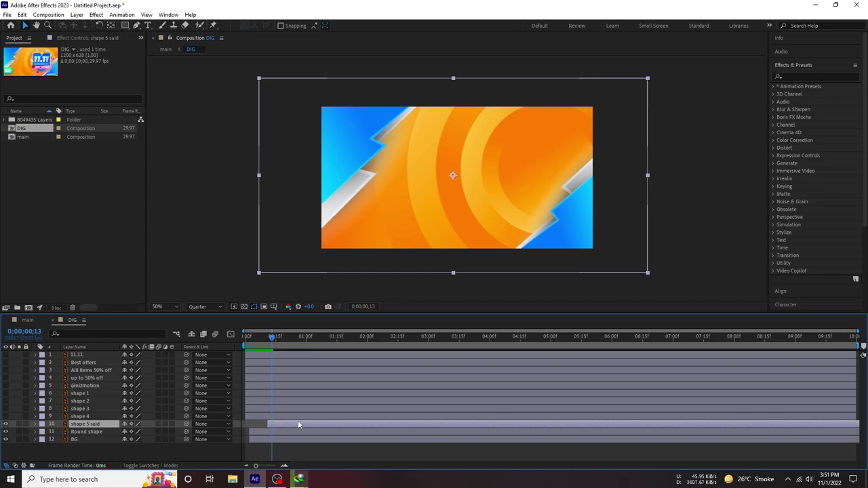
{"action": "left_click_drag", "start_coordinate": [275, 346], "coordinate": [290, 345]}
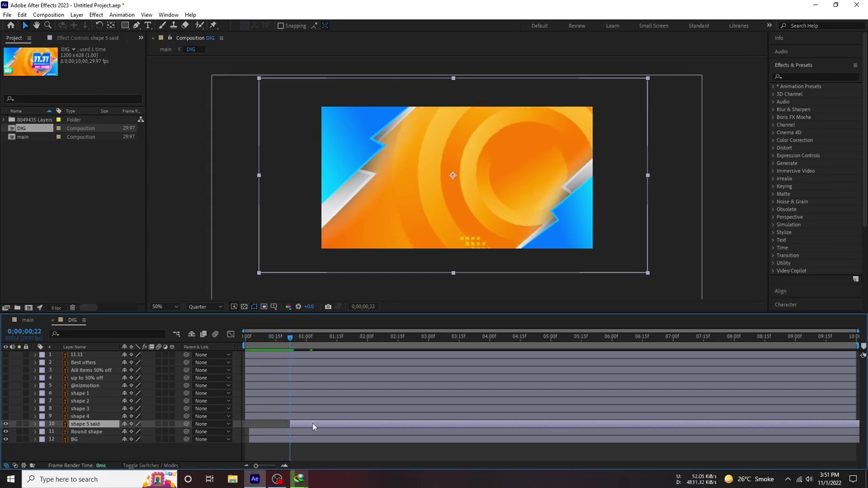
Add a Round shape Scale keyframe at 0;00;02;00.
{"action": "left_click", "coordinate": [279, 434]}
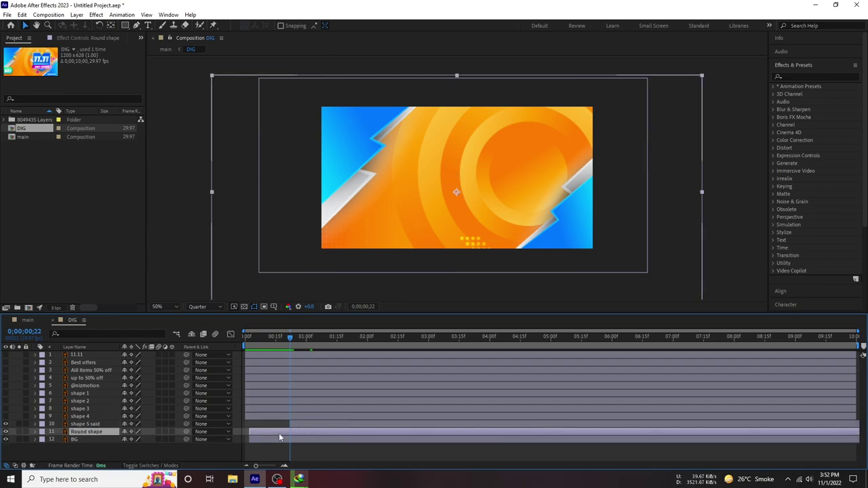
{"action": "key", "text": "s"}
{"action": "left_click", "coordinate": [67, 440]}
{"action": "left_click_drag", "start_coordinate": [290, 339], "coordinate": [338, 346]}
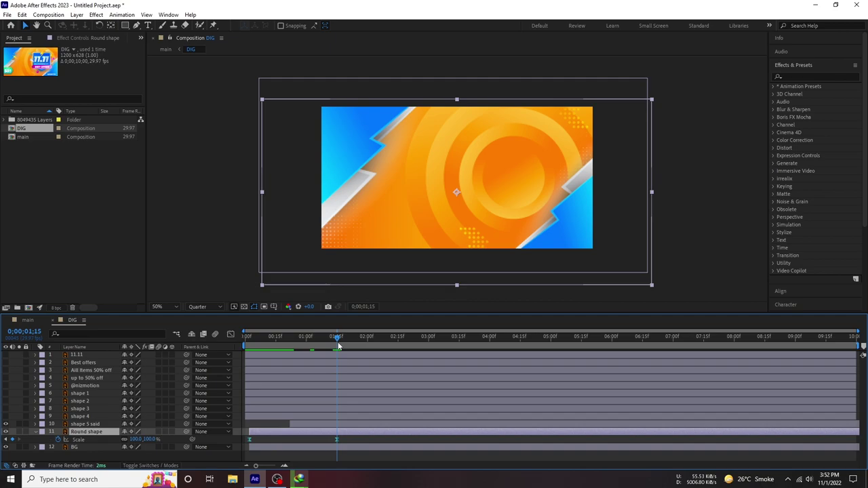
{"action": "key", "text": "s"}
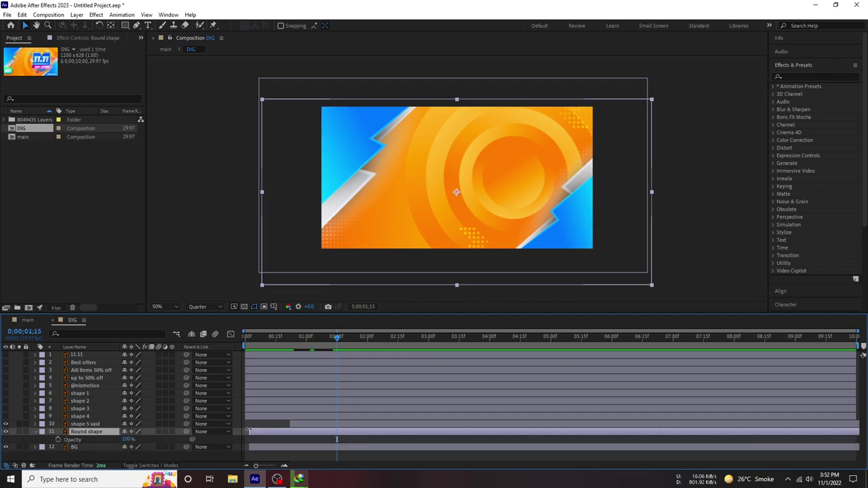
{"action": "key", "text": "s"}
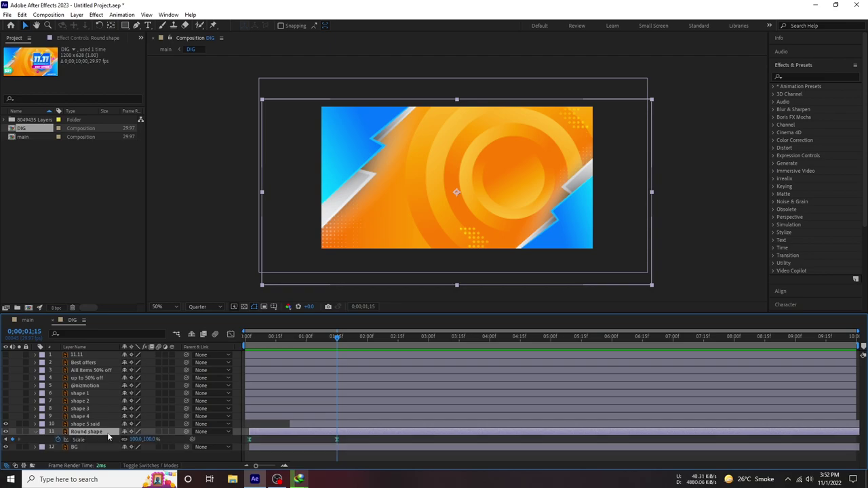
{"action": "key", "text": "Page_Down"}
{"action": "key", "text": "Page_Down"}
{"action": "key", "text": "alt+shift+s"}
Add a loopIn(100) expression to Round shape's Scale and preview the result.
{"action": "left_click", "coordinate": [58, 440], "text": "alt"}
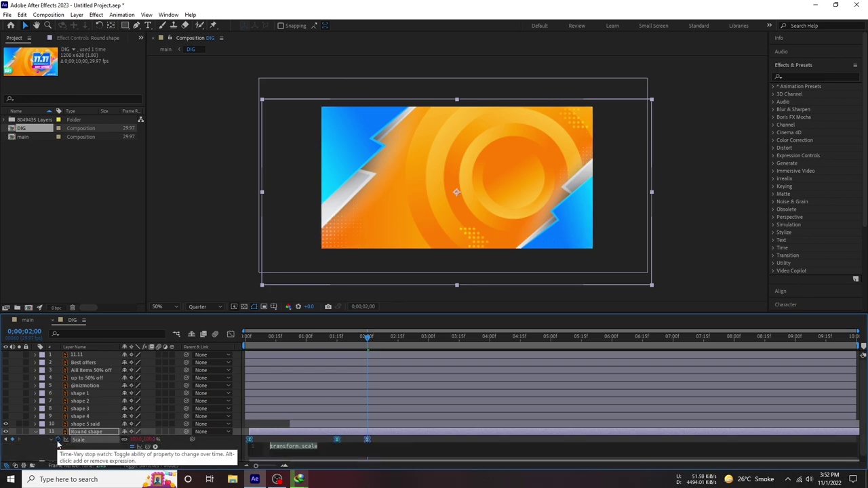
{"action": "type", "text": "loo"}
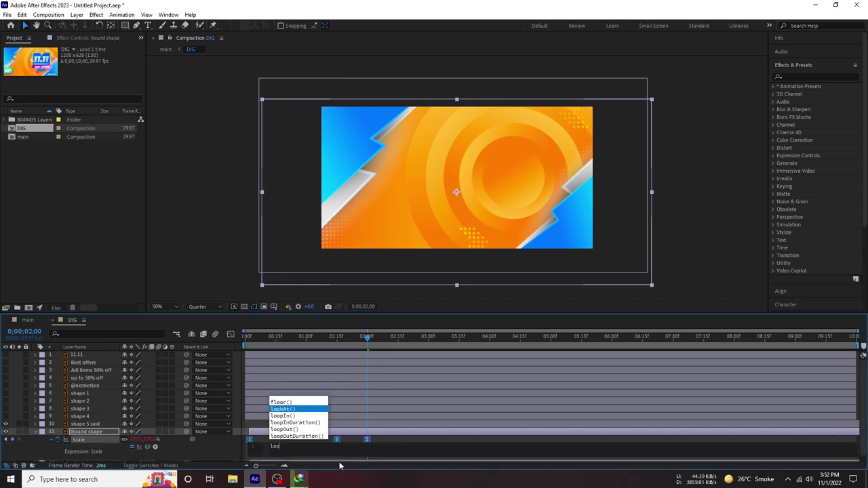
{"action": "left_click", "coordinate": [284, 415]}
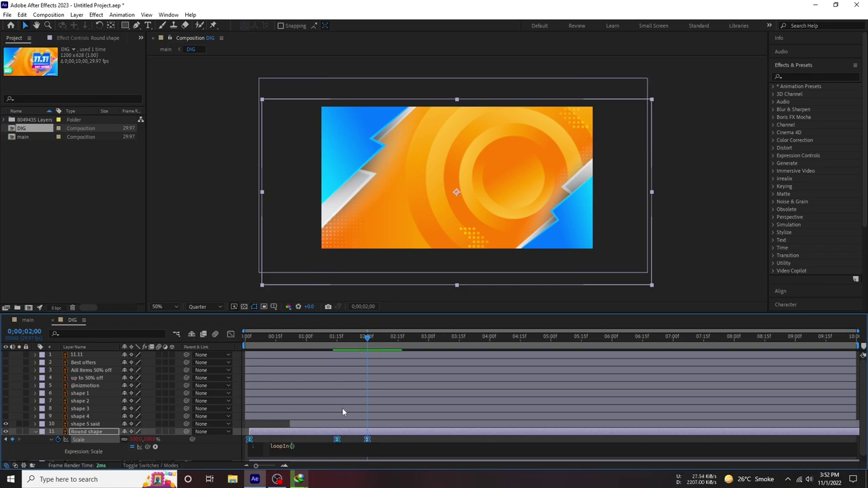
{"action": "left_click", "coordinate": [409, 430]}
{"action": "key", "text": "space"}
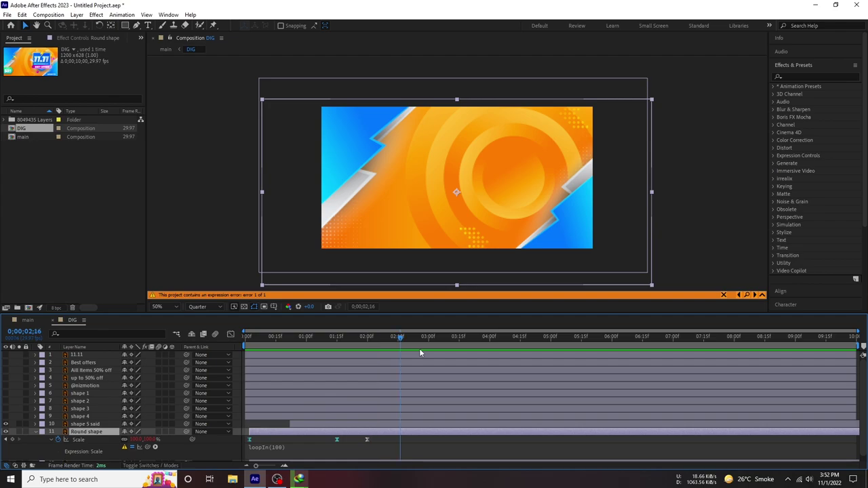
Delete the erroring loopIn text, remove the empty Scale expression, and replay the preview.
{"action": "left_click", "coordinate": [286, 447]}
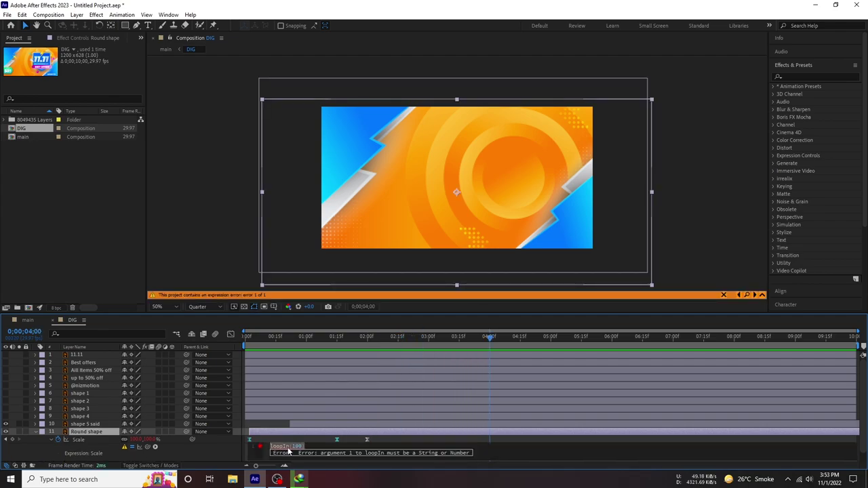
{"action": "key", "text": "BackSpace"}
{"action": "left_click", "coordinate": [57, 438]}
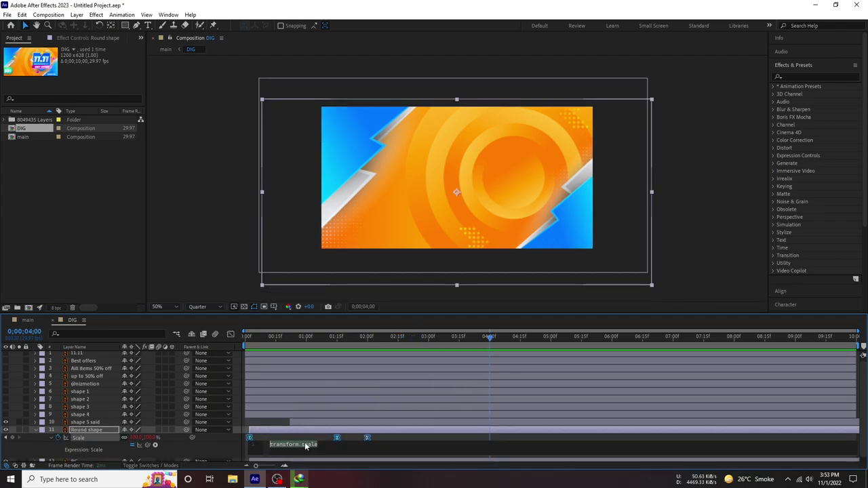
{"action": "key", "text": "space"}
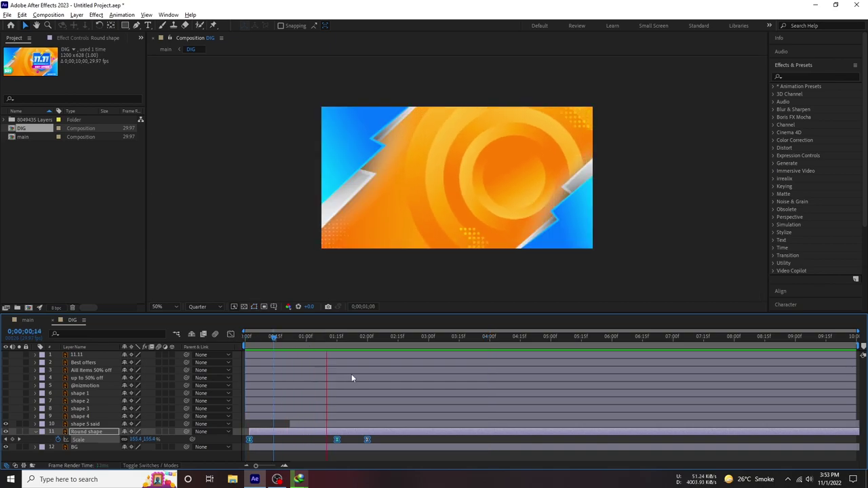
{"action": "key", "text": "space"}
{"action": "left_click", "coordinate": [366, 440]}
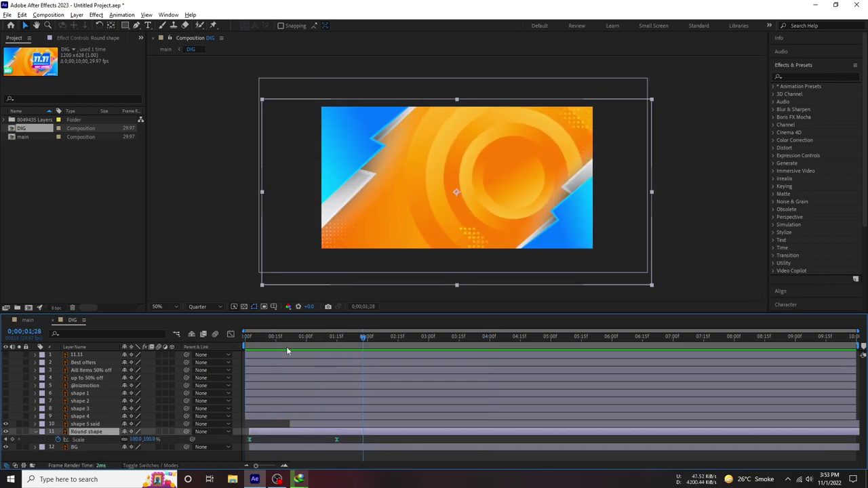
Slide the shape 4 layer so it starts at 0;00;00;29, just after shape 5 said.
{"action": "key", "text": "space"}
{"action": "key", "text": "space"}
{"action": "key", "text": "s"}
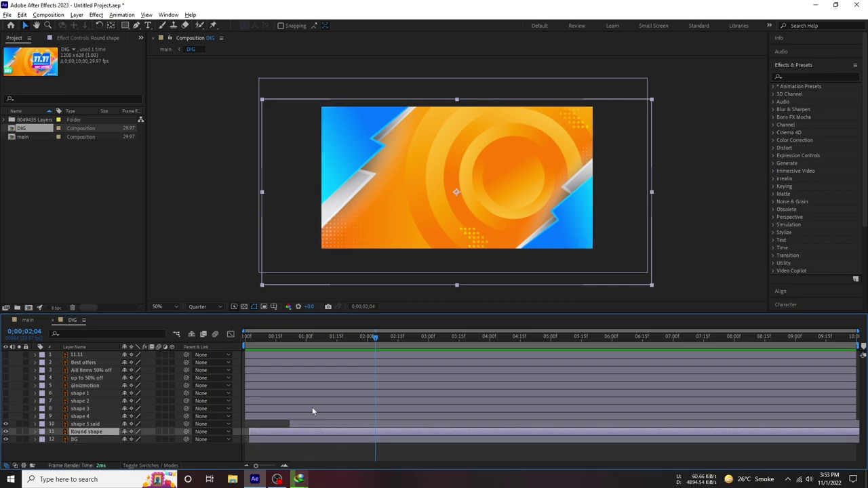
{"action": "left_click_drag", "start_coordinate": [305, 337], "coordinate": [314, 351]}
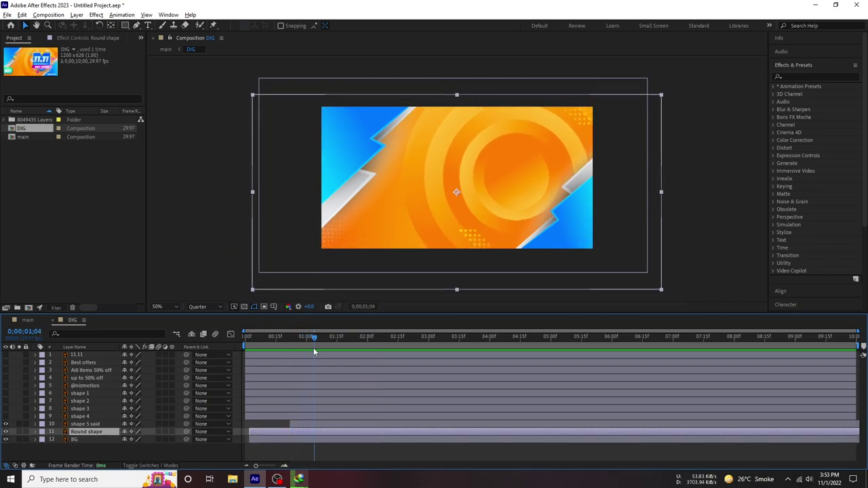
{"action": "left_click", "coordinate": [297, 425]}
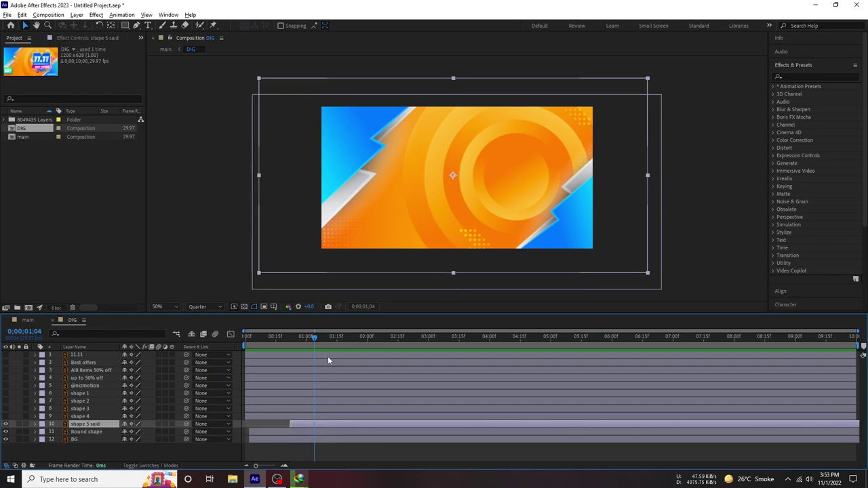
{"action": "left_click_drag", "start_coordinate": [306, 337], "coordinate": [312, 337]}
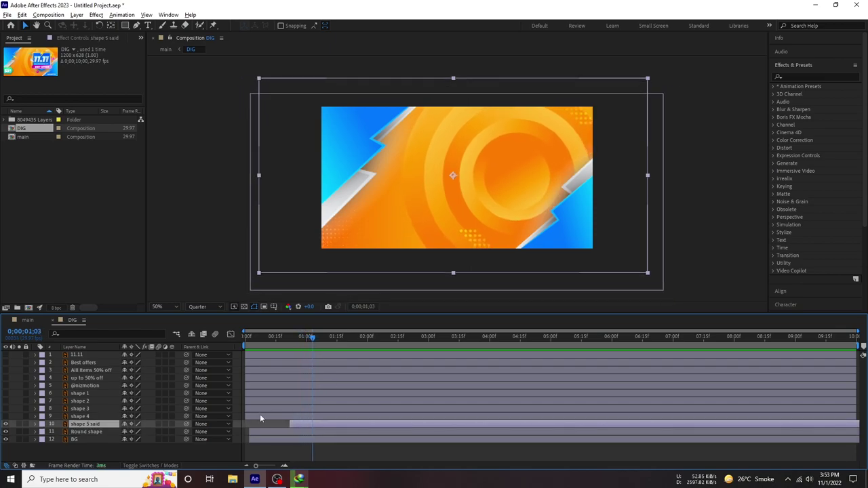
{"action": "left_click_drag", "start_coordinate": [263, 416], "coordinate": [329, 413]}
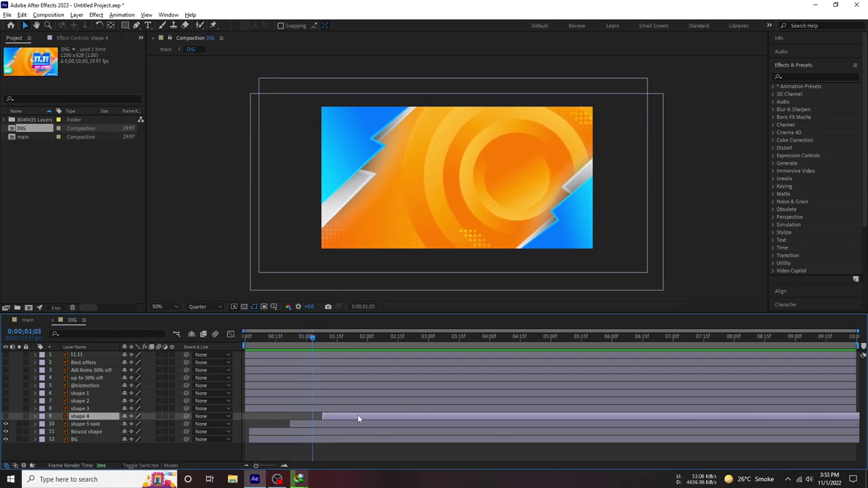
{"action": "left_click", "coordinate": [303, 341]}
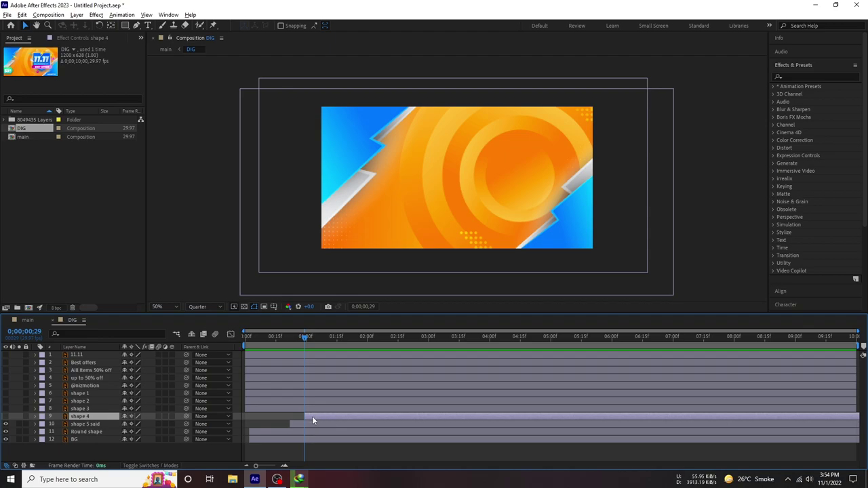
Scrub shape 4's Scale value up to enlarge it, then check the frame at 0;00;01;03.
{"action": "key", "text": "s"}
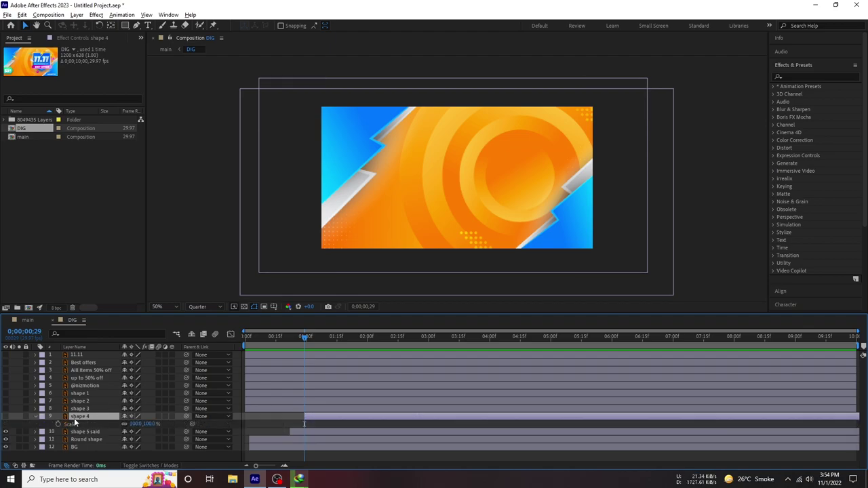
{"action": "left_click_drag", "start_coordinate": [135, 423], "coordinate": [153, 424]}
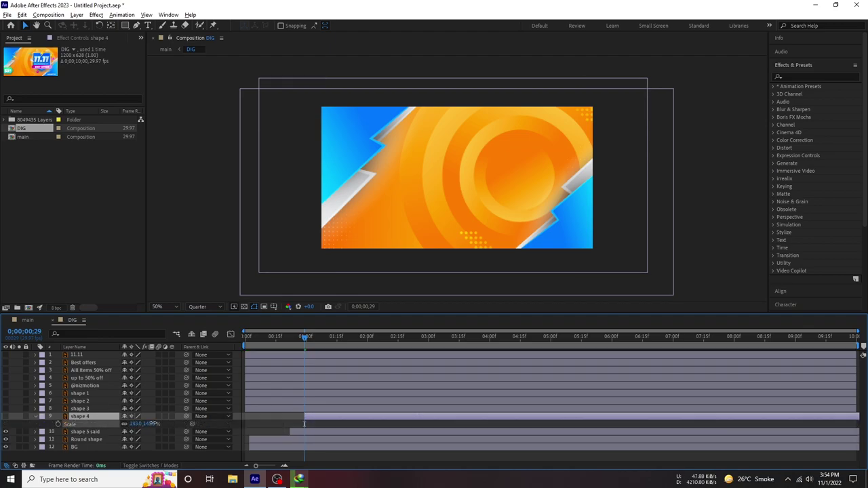
{"action": "left_click", "coordinate": [312, 337]}
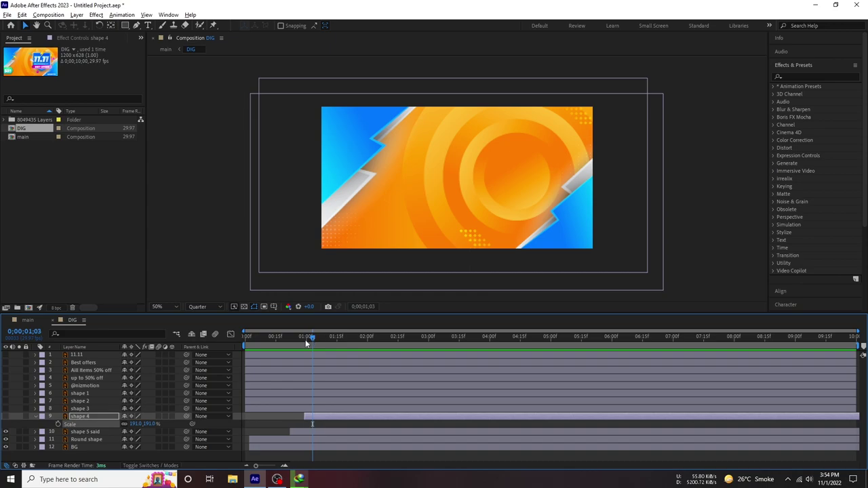
Scale shape 5 said up to about 206% and key it at 0;00;00;22.
{"action": "left_click", "coordinate": [35, 416]}
{"action": "left_click", "coordinate": [88, 424]}
{"action": "key", "text": "s"}
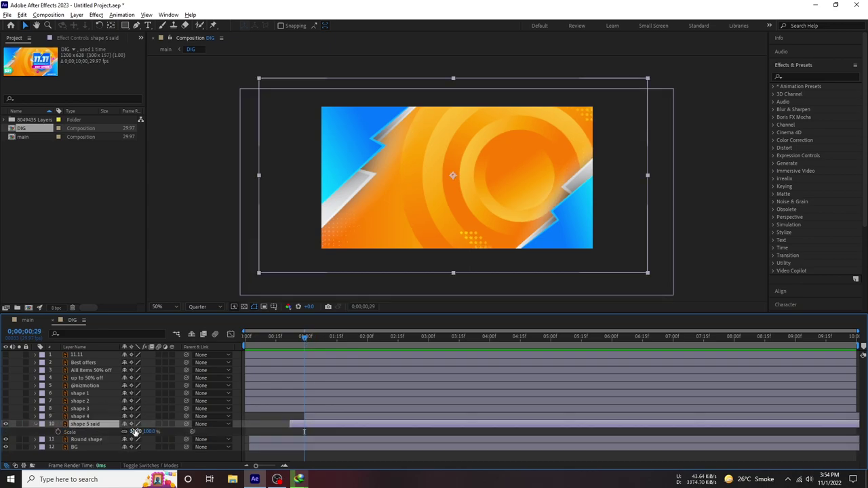
{"action": "left_click_drag", "start_coordinate": [135, 431], "coordinate": [304, 432]}
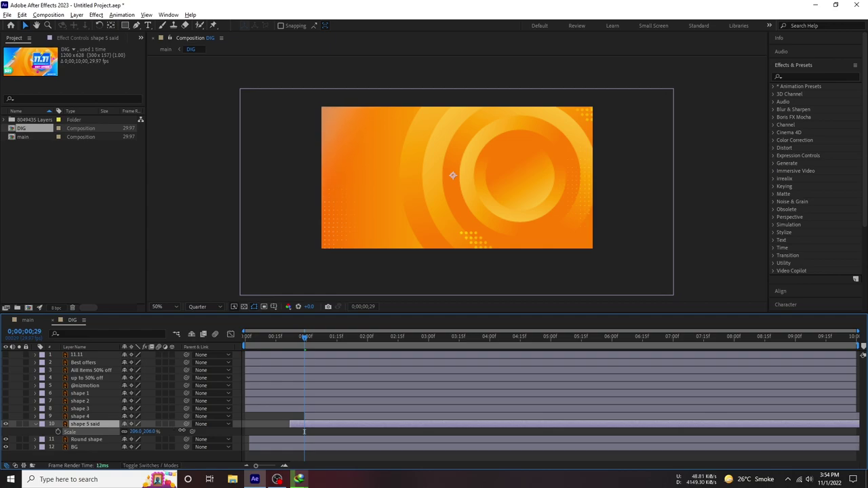
{"action": "left_click", "coordinate": [290, 345]}
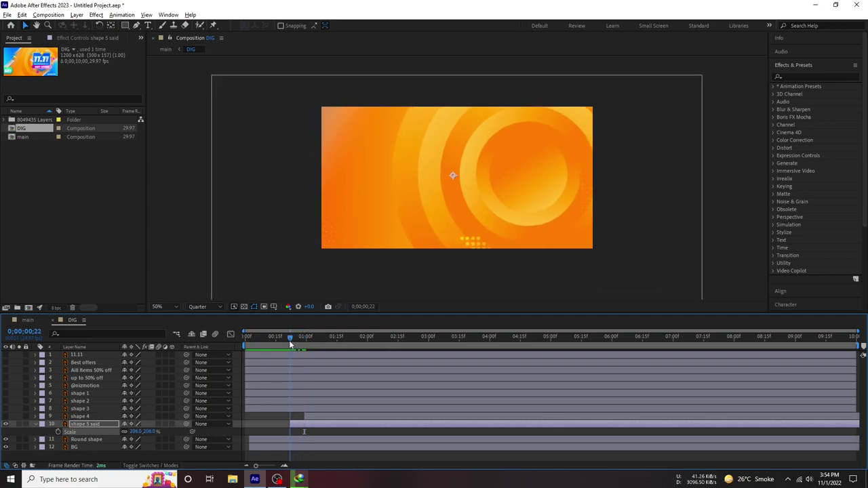
{"action": "left_click", "coordinate": [57, 432]}
Add a 100% Scale keyframe later, shift the layer slightly later, and Easy Ease both keyframes.
{"action": "key", "text": "space"}
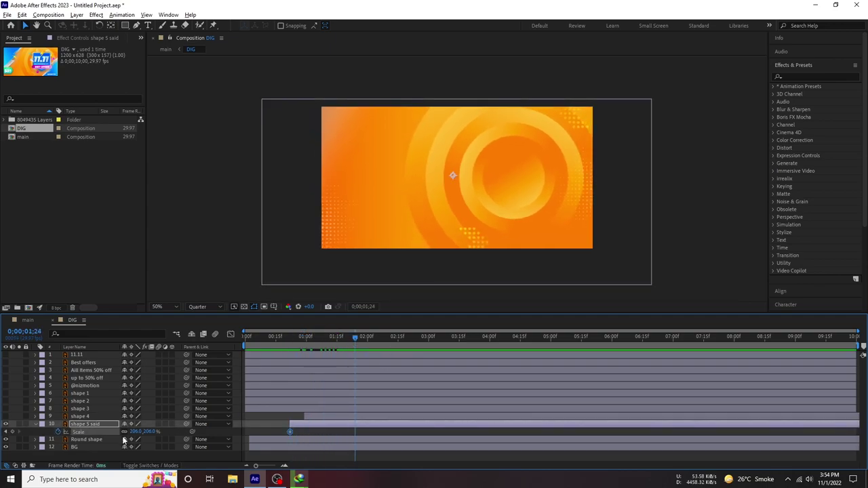
{"action": "left_click_drag", "start_coordinate": [136, 431], "coordinate": [192, 432]}
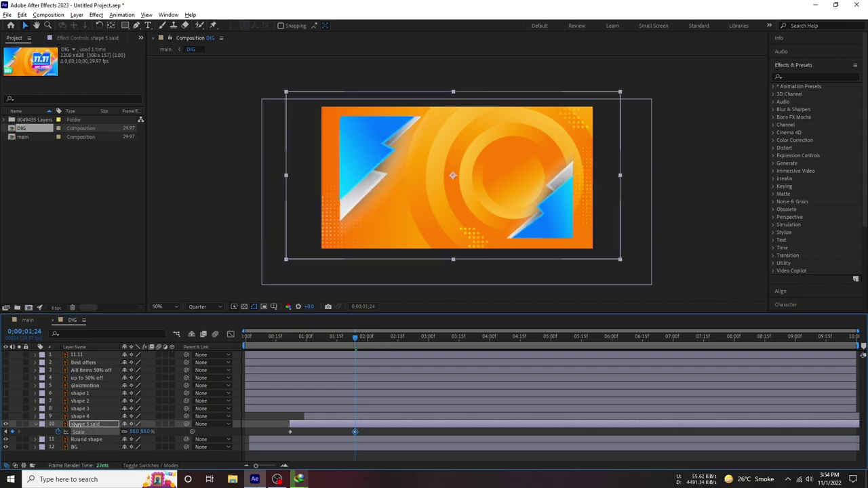
{"action": "left_click_drag", "start_coordinate": [139, 431], "coordinate": [143, 431]}
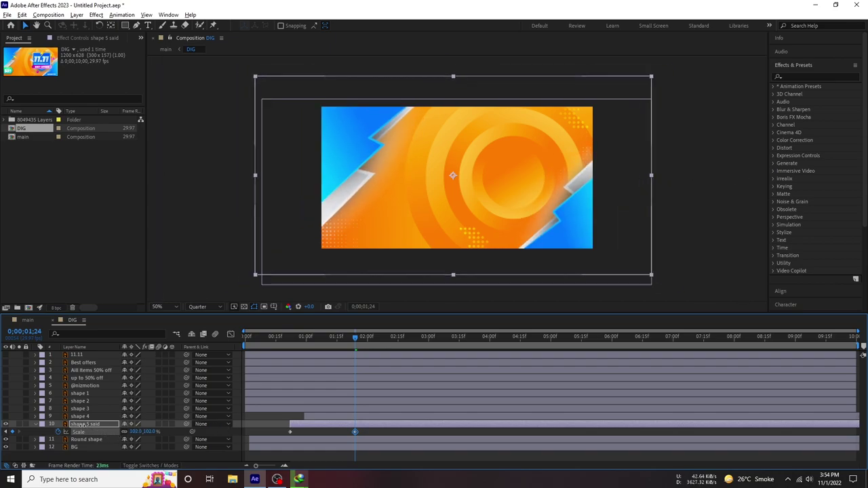
{"action": "key", "text": "space"}
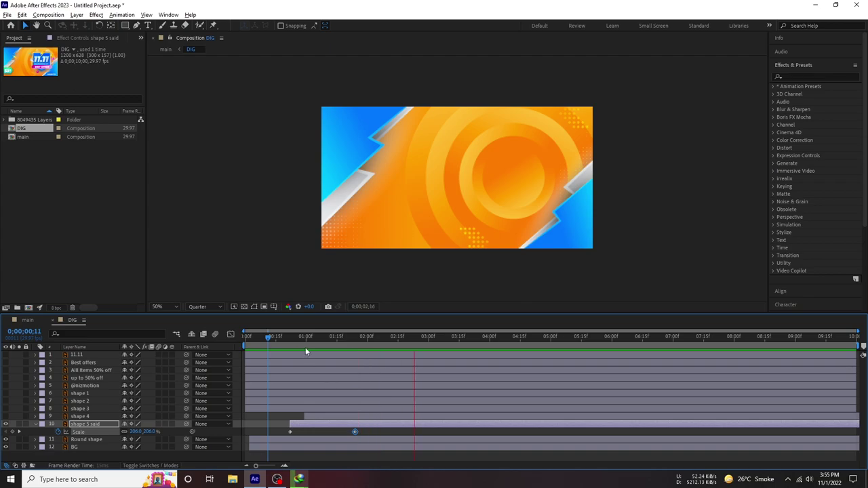
{"action": "left_click", "coordinate": [336, 348]}
{"action": "left_click_drag", "start_coordinate": [331, 425], "coordinate": [350, 425]}
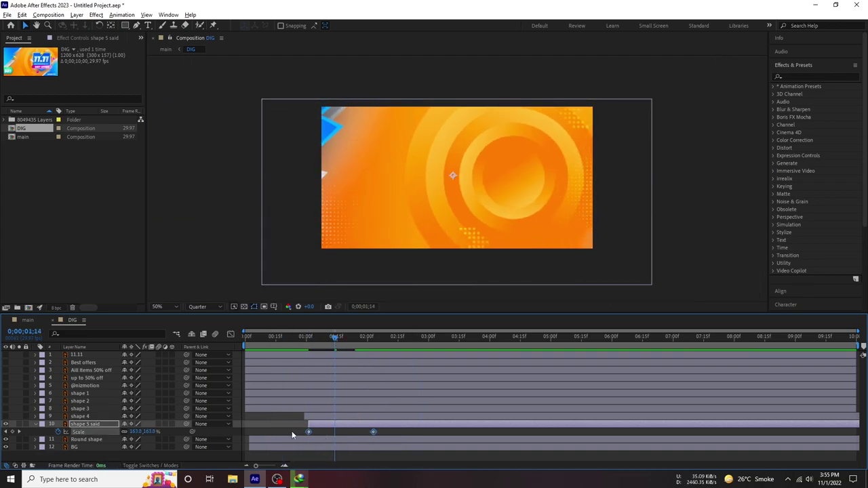
{"action": "key", "text": "F9"}
Drag the Scale speed-curve influence handles so shape 5 said starts fast and settles slowly, then preview.
{"action": "left_click", "coordinate": [231, 333]}
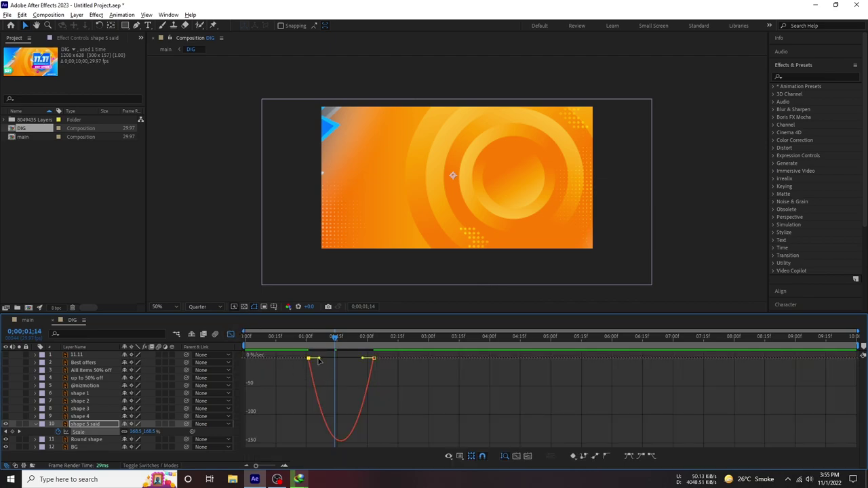
{"action": "left_click", "coordinate": [286, 341]}
{"action": "mouse_move", "coordinate": [363, 358]}
{"action": "left_mouse_down"}
{"action": "mouse_move", "coordinate": [377, 362]}
{"action": "mouse_move", "coordinate": [314, 361]}
{"action": "left_mouse_up"}
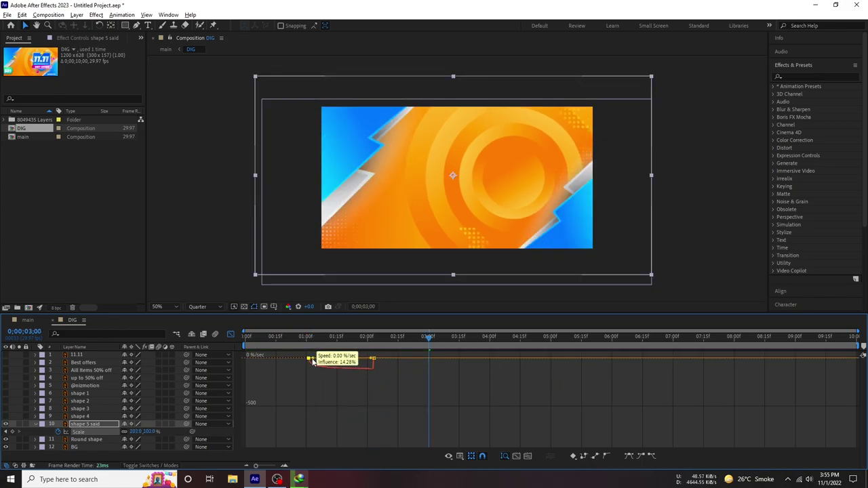
{"action": "key", "text": "space"}
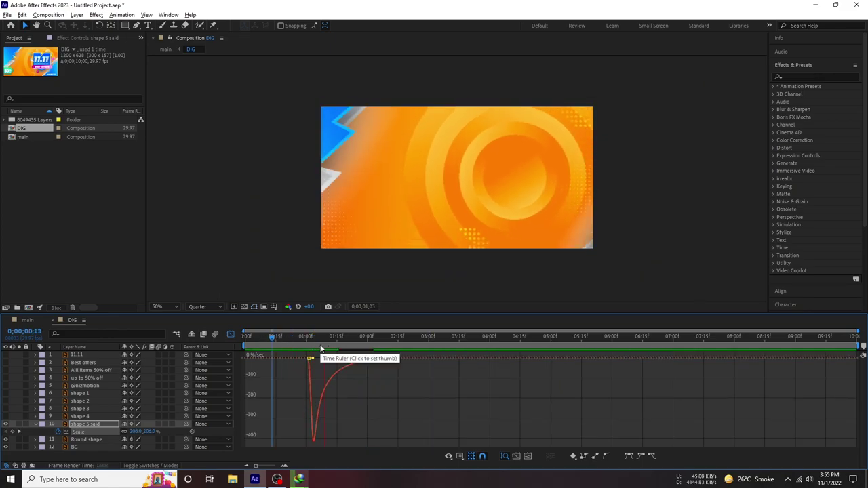
{"action": "key", "text": "shift+F3"}
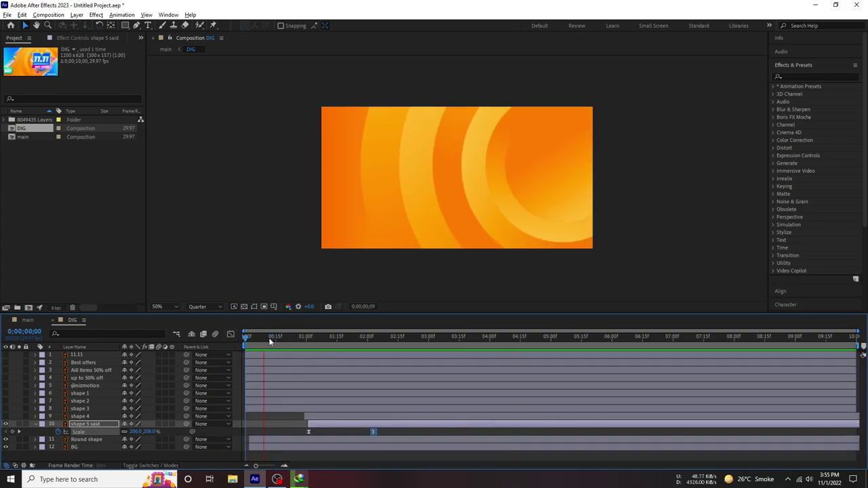
{"action": "key", "text": "space"}
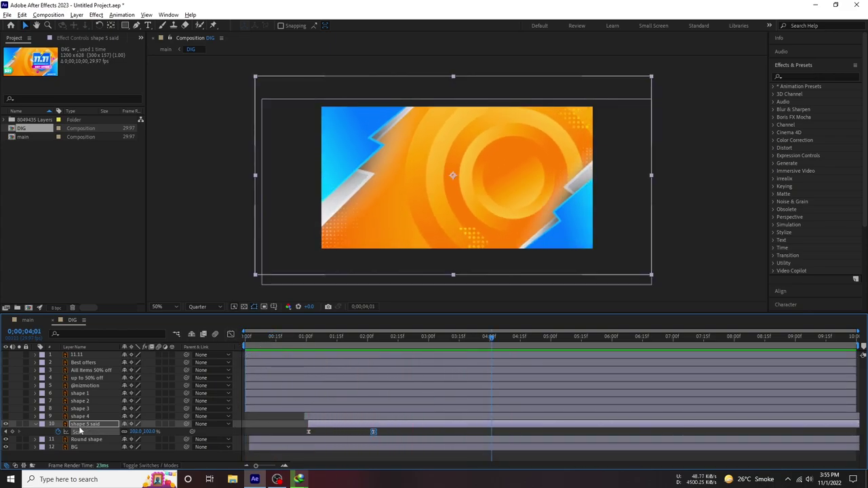
Preview and scrub the first two seconds of the DIG composition to check the motion.
{"action": "left_click", "coordinate": [35, 424]}
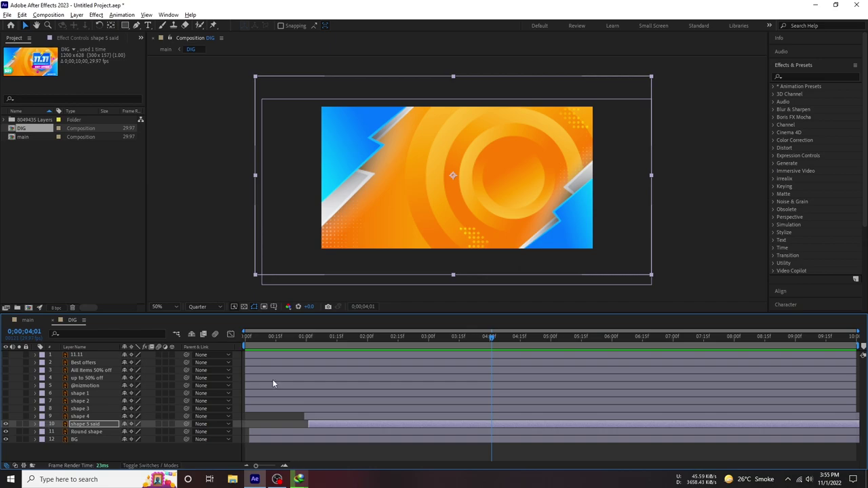
{"action": "key", "text": "space"}
{"action": "left_click_drag", "start_coordinate": [282, 346], "coordinate": [270, 347]}
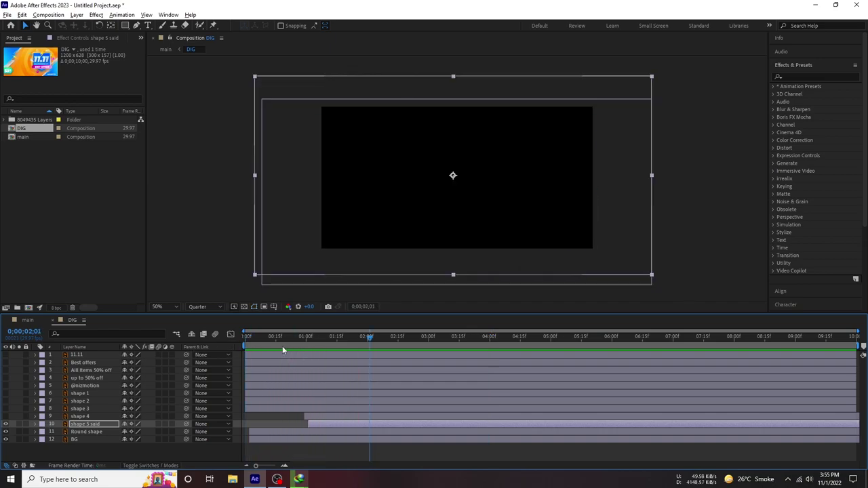
{"action": "key", "text": "space"}
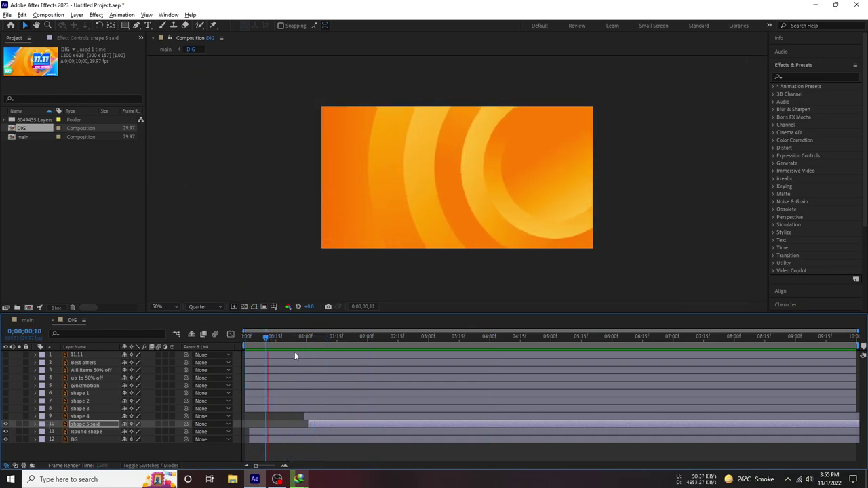
{"action": "left_click", "coordinate": [278, 341]}
{"action": "left_click_drag", "start_coordinate": [280, 339], "coordinate": [378, 340]}
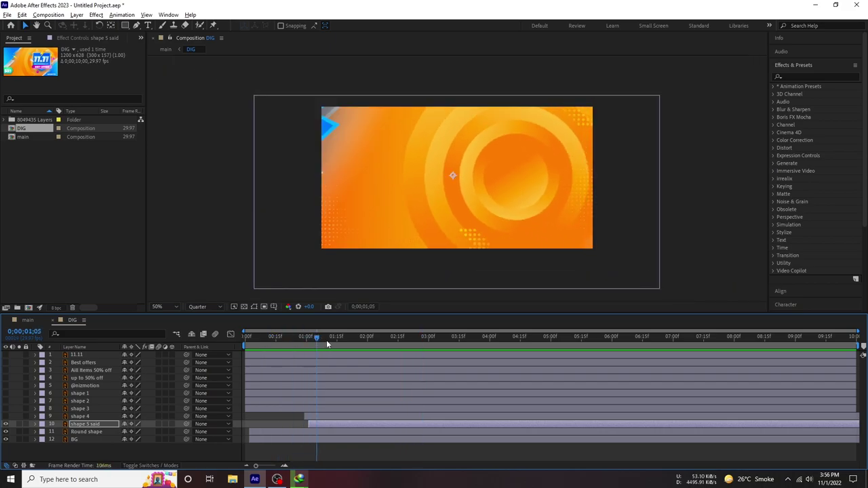
{"action": "left_click", "coordinate": [59, 417]}
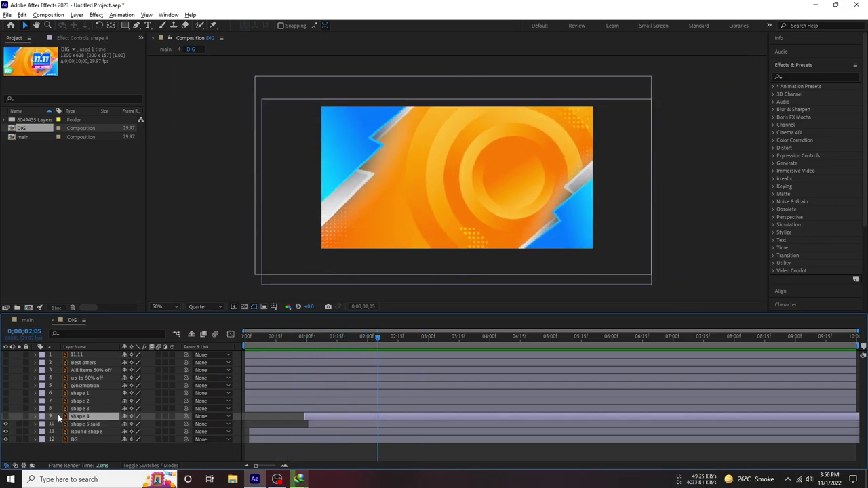
{"action": "left_click", "coordinate": [6, 417]}
{"action": "left_click", "coordinate": [6, 417]}
{"action": "left_click", "coordinate": [84, 410]}
{"action": "left_click", "coordinate": [80, 393]}
{"action": "left_click", "coordinate": [6, 393]}
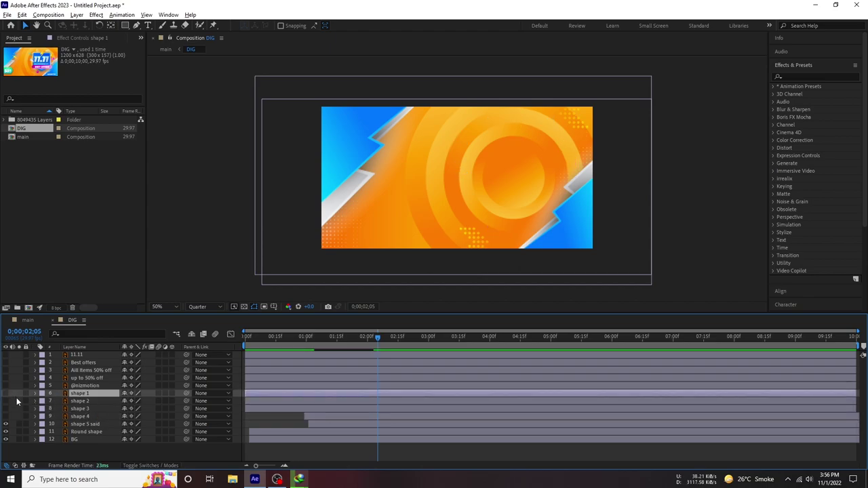
{"action": "left_click", "coordinate": [6, 393]}
{"action": "left_click", "coordinate": [6, 401]}
{"action": "left_click", "coordinate": [7, 401]}
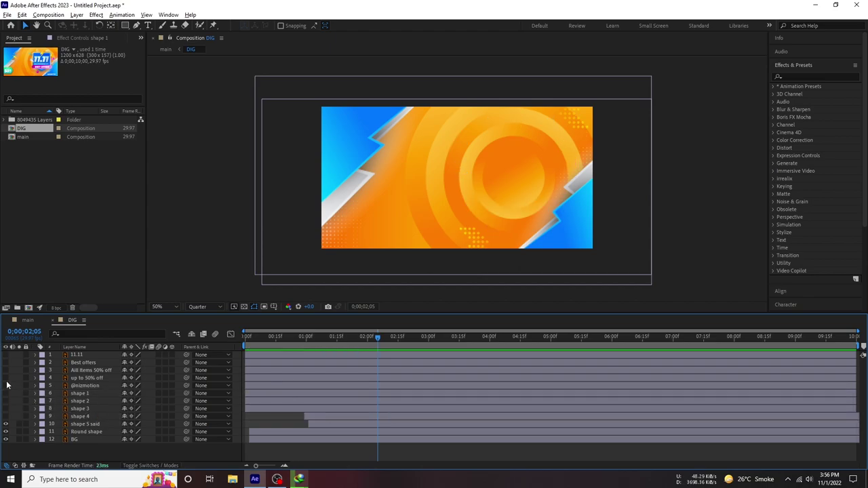
{"action": "left_click", "coordinate": [5, 389]}
{"action": "left_click", "coordinate": [6, 385]}
Settle the layer visibility so shape 3's blue shield shows while shapes 1 and 2 stay hidden.
{"action": "left_click", "coordinate": [6, 393]}
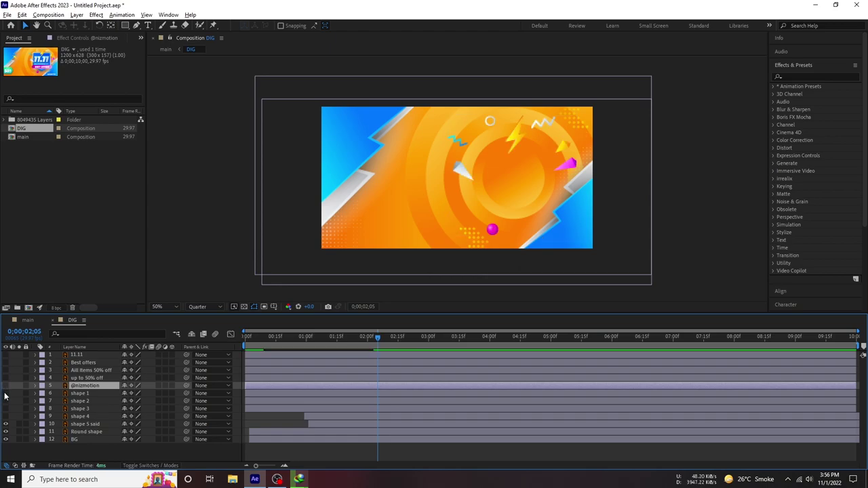
{"action": "double_click", "coordinate": [6, 393]}
{"action": "left_click", "coordinate": [6, 393]}
{"action": "left_click", "coordinate": [6, 401]}
{"action": "left_click", "coordinate": [7, 400]}
{"action": "left_click", "coordinate": [6, 408]}
{"action": "left_click", "coordinate": [6, 401]}
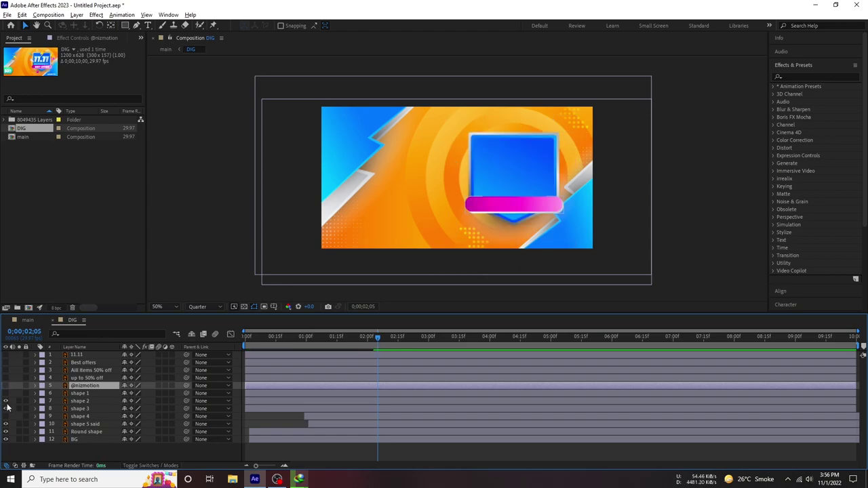
{"action": "left_click", "coordinate": [6, 401]}
{"action": "left_click", "coordinate": [6, 401]}
{"action": "left_click", "coordinate": [6, 401]}
{"action": "left_click", "coordinate": [6, 394]}
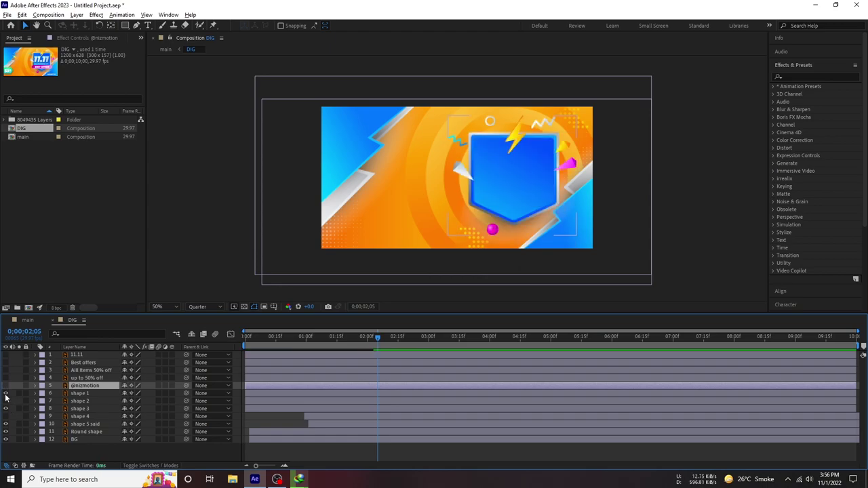
{"action": "left_click", "coordinate": [7, 394]}
{"action": "left_click", "coordinate": [6, 401]}
{"action": "left_click", "coordinate": [6, 401]}
{"action": "left_click", "coordinate": [6, 408]}
{"action": "left_click", "coordinate": [6, 408]}
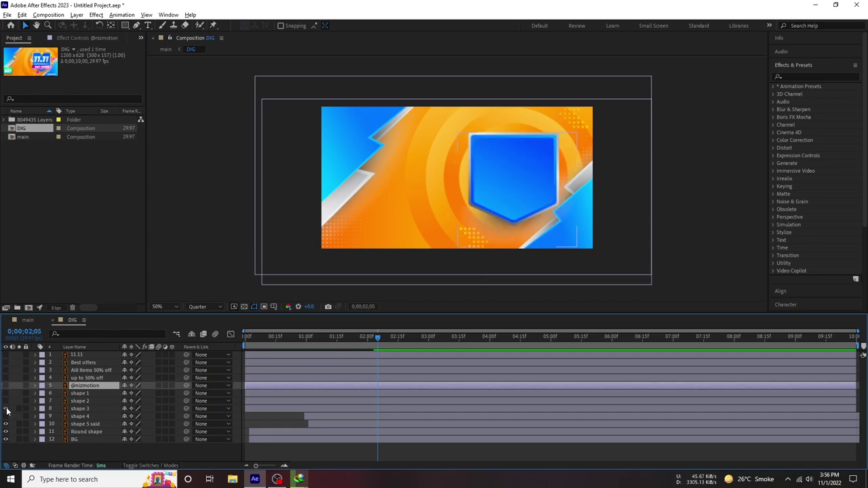
{"action": "key", "text": "s"}
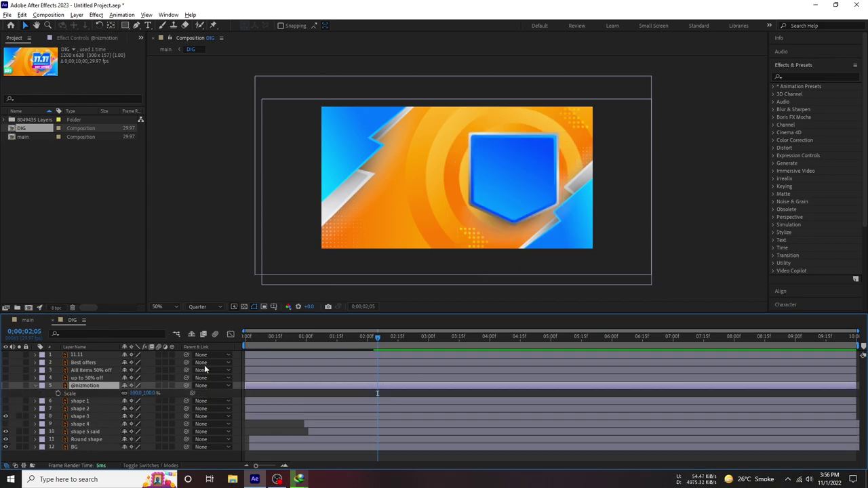
{"action": "left_click_drag", "start_coordinate": [263, 389], "coordinate": [351, 390]}
{"action": "left_click_drag", "start_coordinate": [374, 339], "coordinate": [320, 349]}
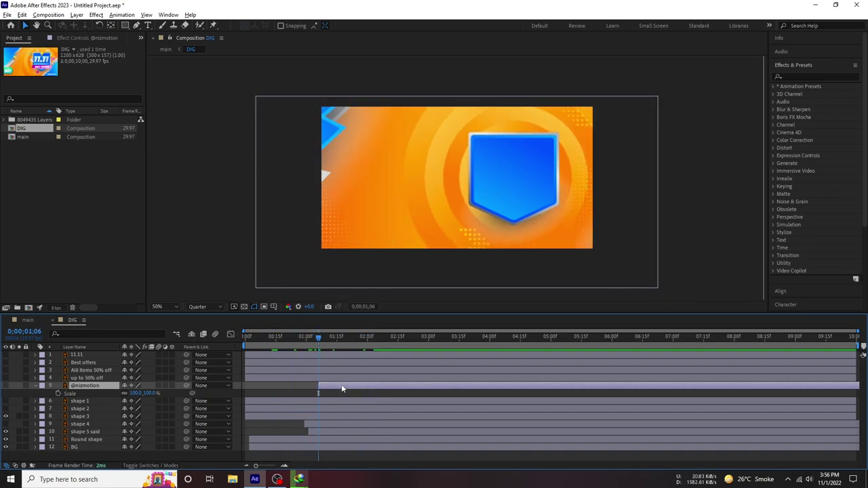
{"action": "left_click_drag", "start_coordinate": [332, 386], "coordinate": [318, 387]}
{"action": "left_click", "coordinate": [136, 393]}
{"action": "left_click", "coordinate": [193, 393]}
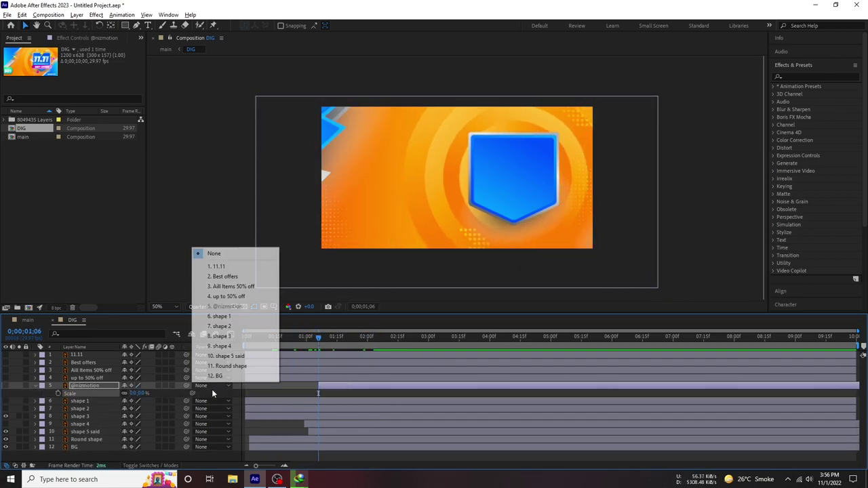
{"action": "left_click", "coordinate": [315, 392]}
{"action": "left_click", "coordinate": [59, 393]}
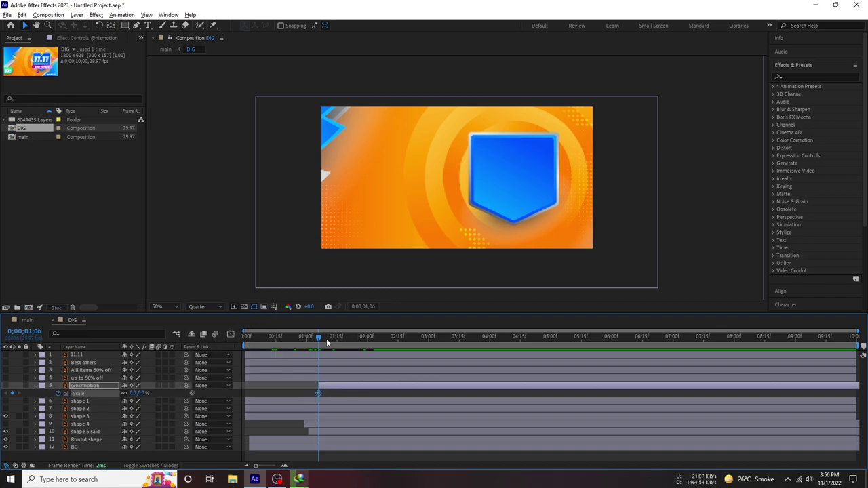
Add a larger Scale keyframe of about 112% at 0;00;02;01, preview it, and collapse the layer.
{"action": "left_click_drag", "start_coordinate": [326, 338], "coordinate": [369, 337]}
{"action": "left_click_drag", "start_coordinate": [136, 393], "coordinate": [225, 392]}
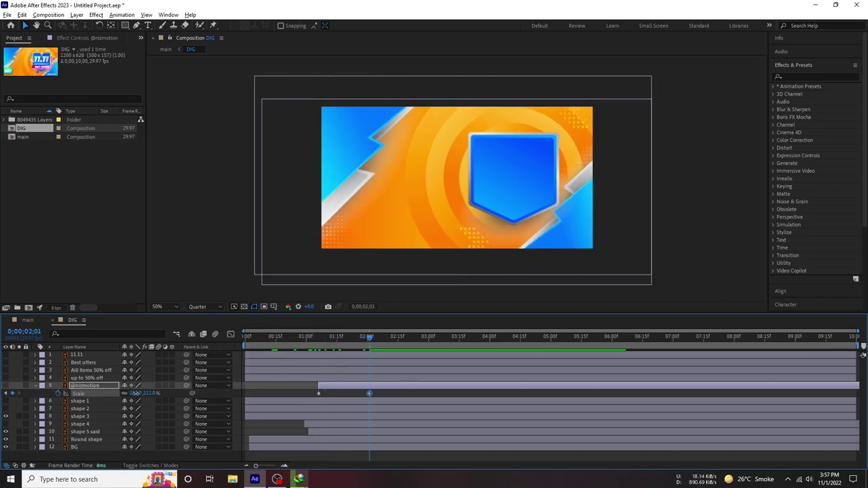
{"action": "left_click", "coordinate": [137, 393]}
{"action": "key", "text": "Return"}
{"action": "key", "text": "space"}
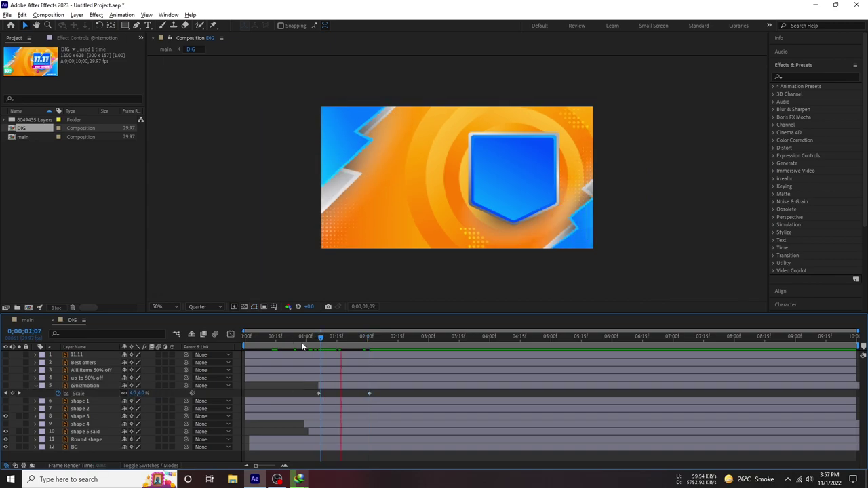
{"action": "left_click", "coordinate": [321, 337]}
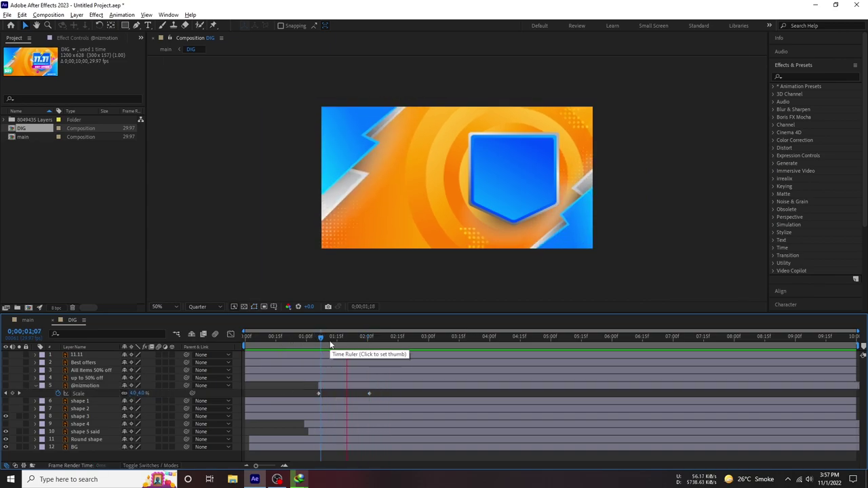
{"action": "left_click", "coordinate": [319, 393]}
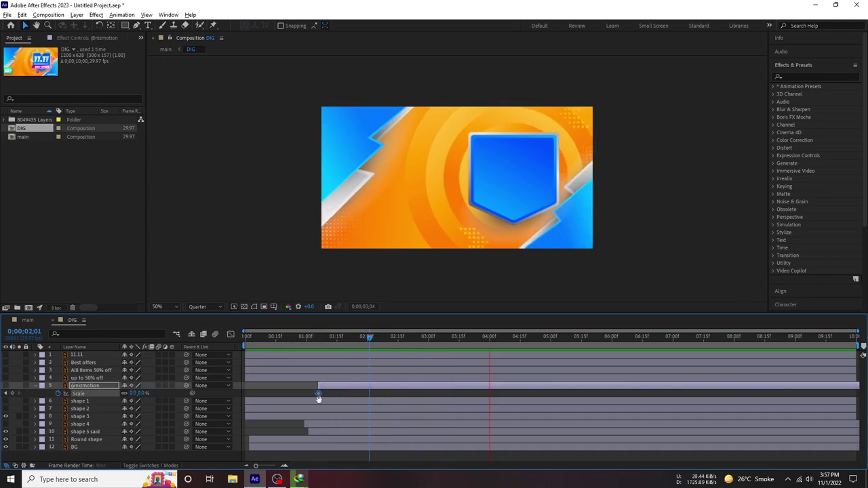
{"action": "left_click", "coordinate": [36, 385]}
Start shape 3's blue shield at 1 second and key its Scale at 0% there.
{"action": "left_click", "coordinate": [81, 409]}
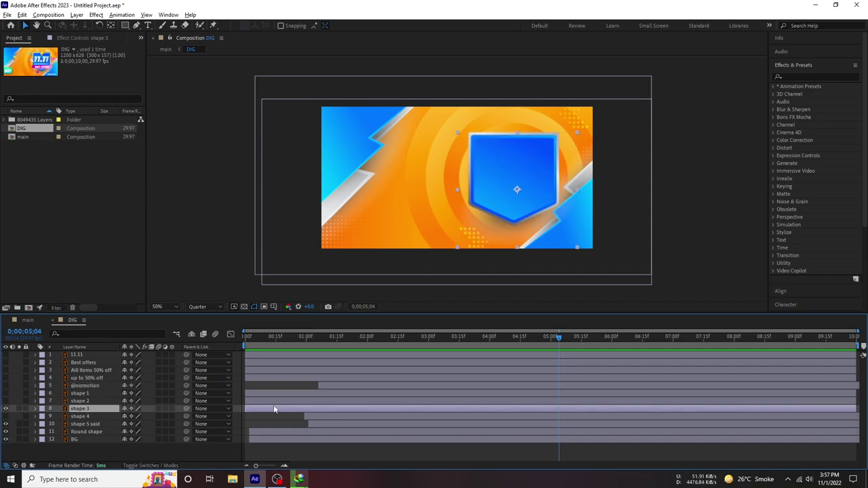
{"action": "left_click_drag", "start_coordinate": [273, 409], "coordinate": [335, 409]}
{"action": "left_click_drag", "start_coordinate": [325, 343], "coordinate": [305, 346]}
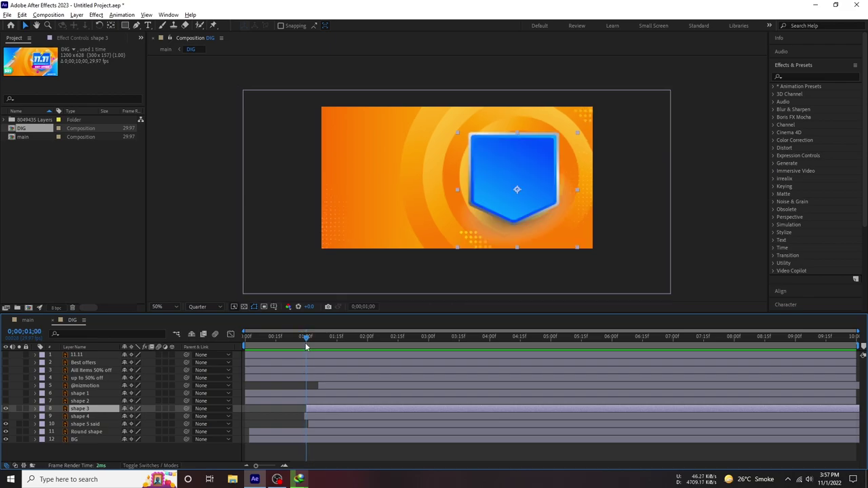
{"action": "key", "text": "s"}
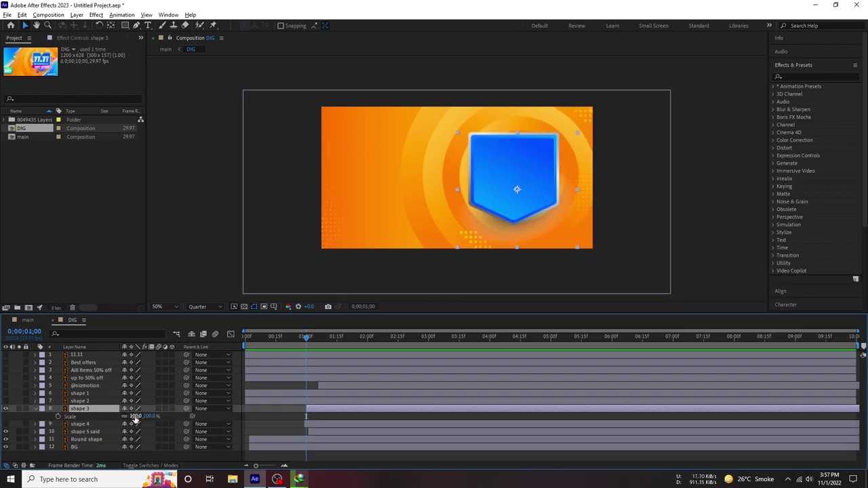
{"action": "left_click", "coordinate": [134, 416]}
{"action": "type", "text": "0"}
{"action": "key", "text": "Return"}
Key the shield overshooting past 100% a few frames later, then settling back near 2 seconds.
{"action": "key", "text": "space"}
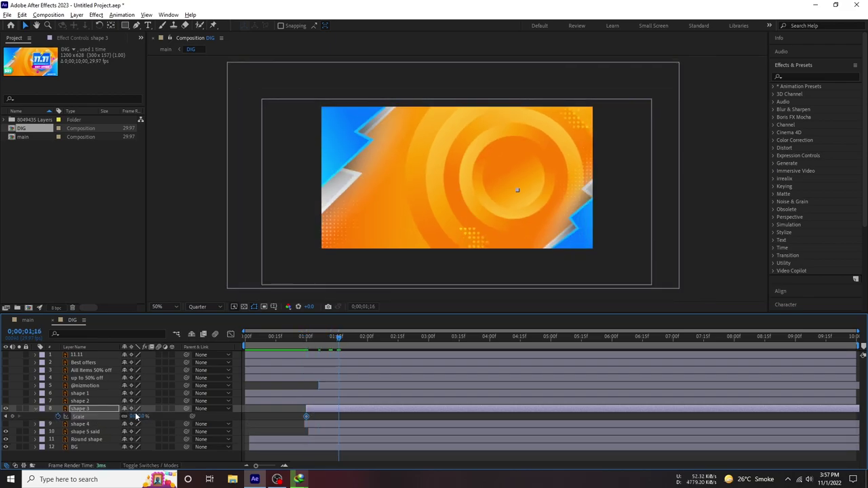
{"action": "left_click", "coordinate": [135, 416]}
{"action": "type", "text": "100"}
{"action": "key", "text": "Return"}
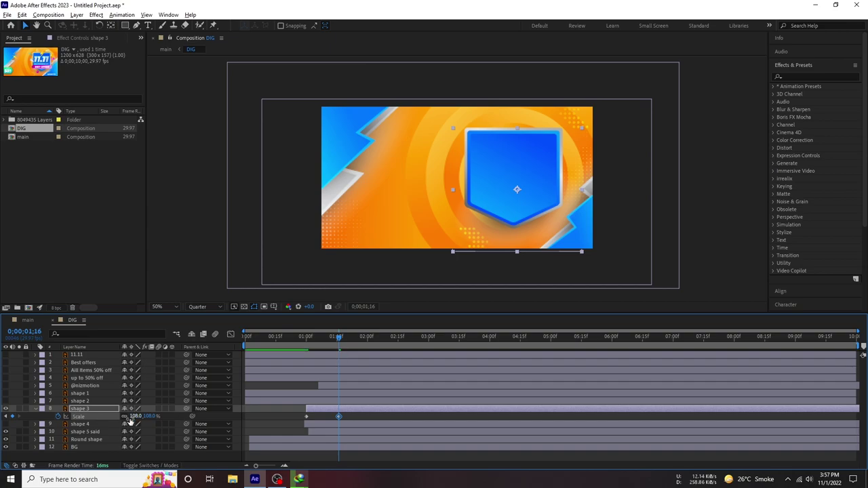
{"action": "left_click_drag", "start_coordinate": [135, 417], "coordinate": [144, 416]}
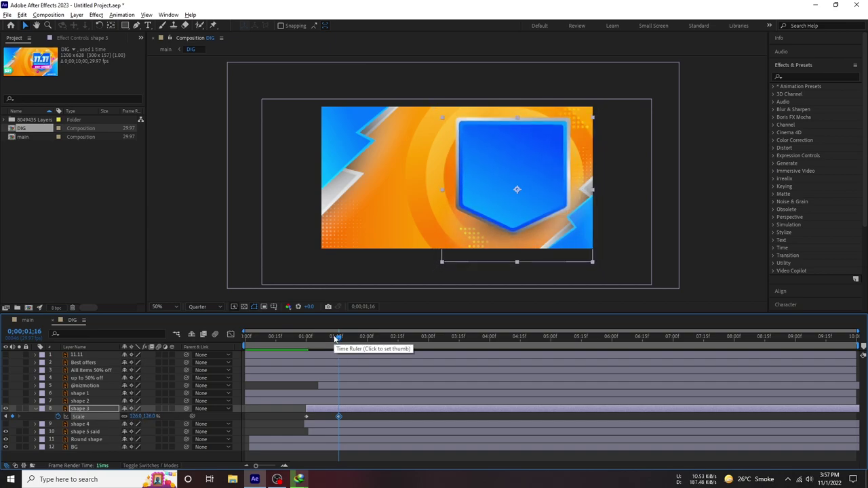
{"action": "left_click_drag", "start_coordinate": [336, 338], "coordinate": [383, 337]}
{"action": "left_click_drag", "start_coordinate": [135, 417], "coordinate": [123, 416]}
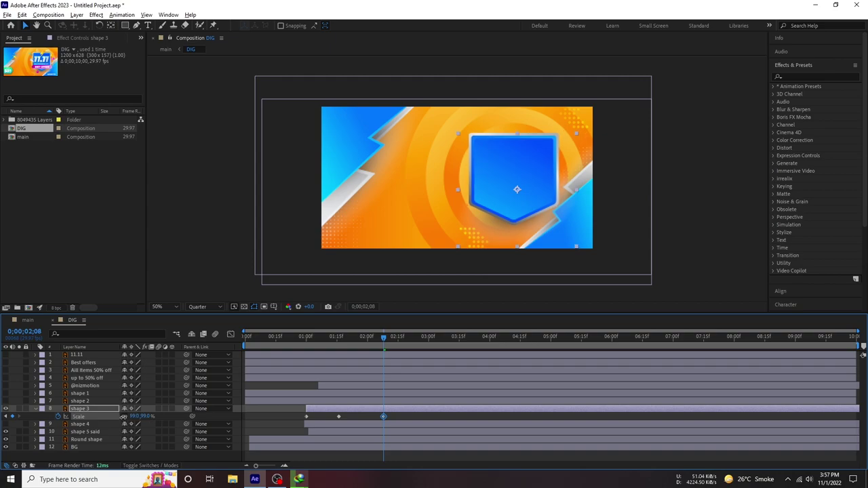
Preview the shield pop-in and adjust the settling keyframe's timing.
{"action": "key", "text": "space"}
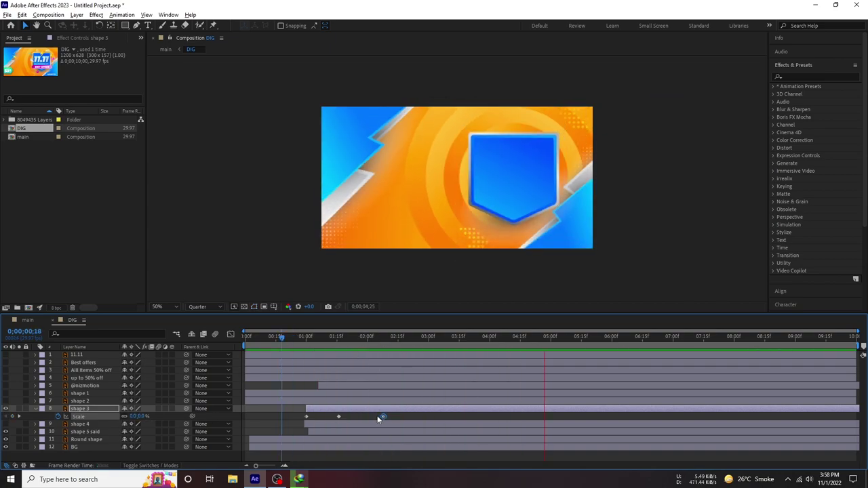
{"action": "left_click_drag", "start_coordinate": [381, 417], "coordinate": [341, 416]}
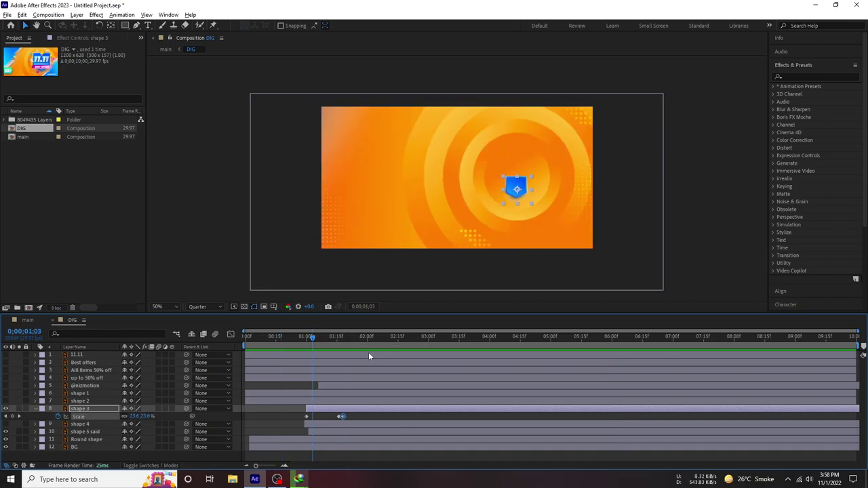
{"action": "left_click_drag", "start_coordinate": [323, 339], "coordinate": [375, 346]}
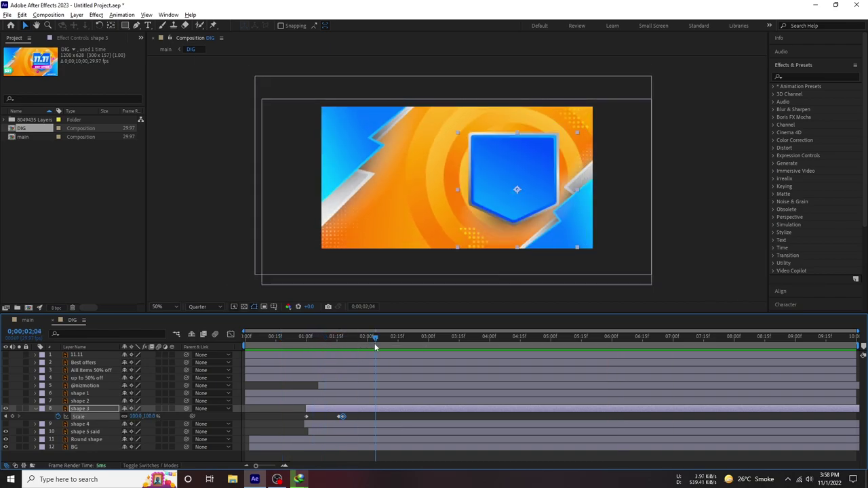
{"action": "left_click_drag", "start_coordinate": [341, 416], "coordinate": [362, 417]}
{"action": "left_click", "coordinate": [294, 340]}
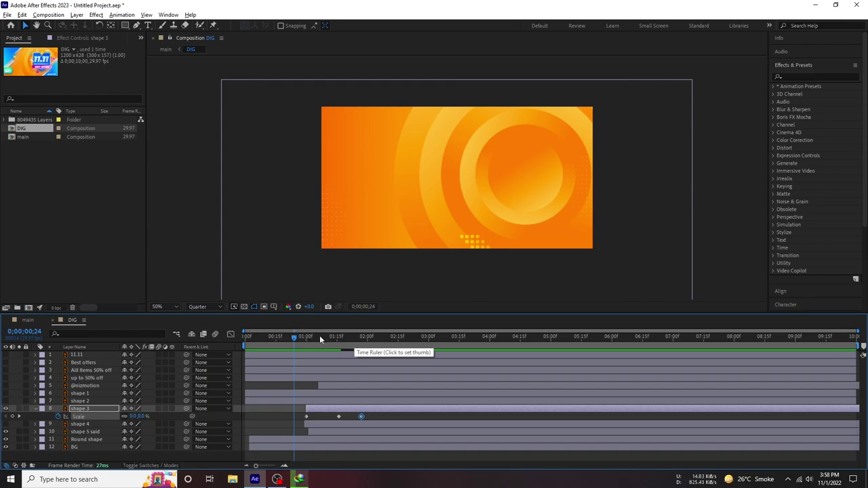
{"action": "mouse_move", "coordinate": [311, 337]}
{"action": "left_mouse_down"}
{"action": "mouse_move", "coordinate": [386, 356]}
{"action": "mouse_move", "coordinate": [362, 350]}
{"action": "left_mouse_up"}
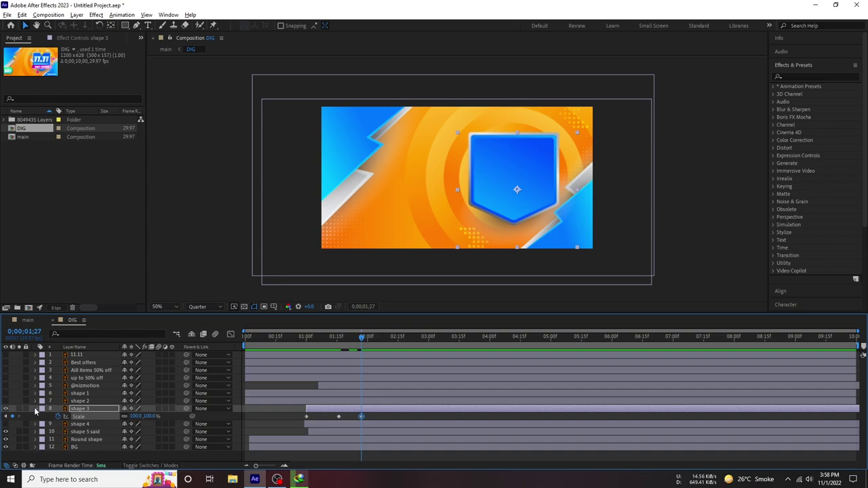
Make shape 2's magenta bar visible and start its layer at 1 second.
{"action": "left_click", "coordinate": [36, 409]}
{"action": "left_click", "coordinate": [78, 417]}
{"action": "left_click", "coordinate": [6, 417]}
{"action": "left_click", "coordinate": [5, 416]}
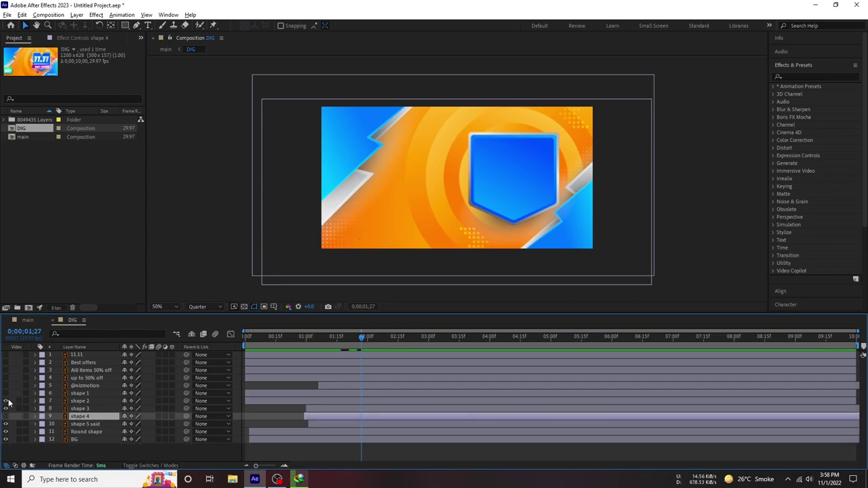
{"action": "left_click", "coordinate": [6, 401]}
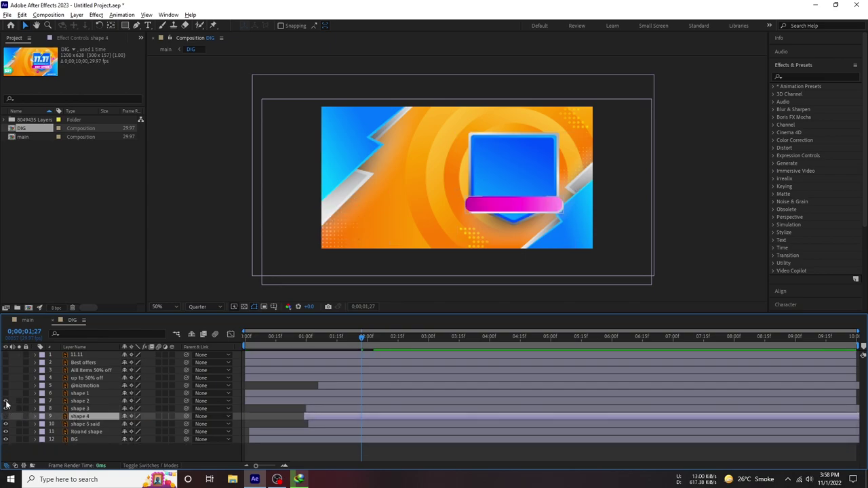
{"action": "left_click_drag", "start_coordinate": [307, 400], "coordinate": [368, 399]}
{"action": "mouse_move", "coordinate": [326, 337]}
{"action": "left_mouse_down"}
{"action": "mouse_move", "coordinate": [307, 346]}
{"action": "mouse_move", "coordinate": [345, 346]}
{"action": "mouse_move", "coordinate": [307, 337]}
{"action": "left_mouse_up"}
Add a Position keyframe for shape 2 at 1 second, trying and undoing an off-screen move.
{"action": "key", "text": "p"}
{"action": "left_click", "coordinate": [57, 409]}
{"action": "left_click_drag", "start_coordinate": [130, 409], "coordinate": [491, 398]}
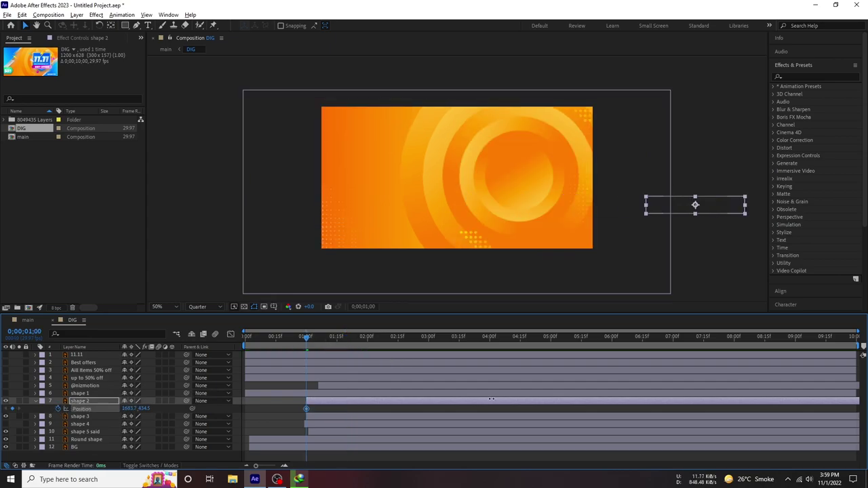
{"action": "left_click", "coordinate": [342, 339]}
{"action": "left_click", "coordinate": [306, 339]}
{"action": "key", "text": "ctrl+z"}
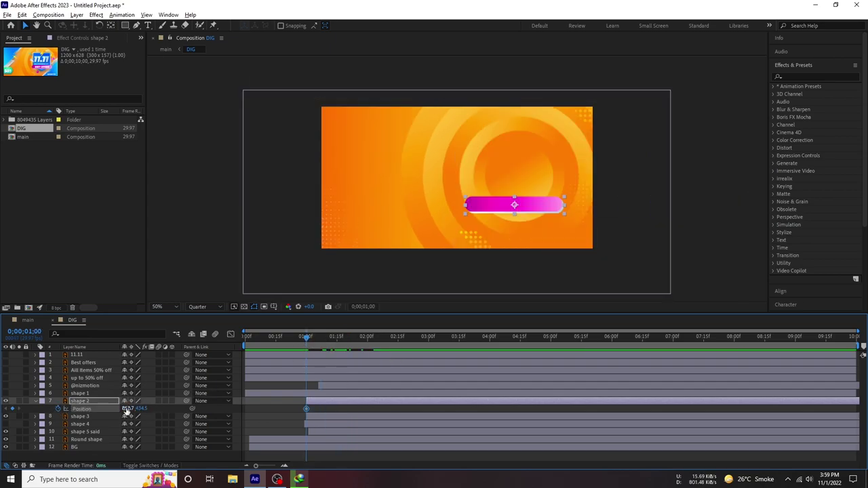
{"action": "left_click", "coordinate": [133, 409]}
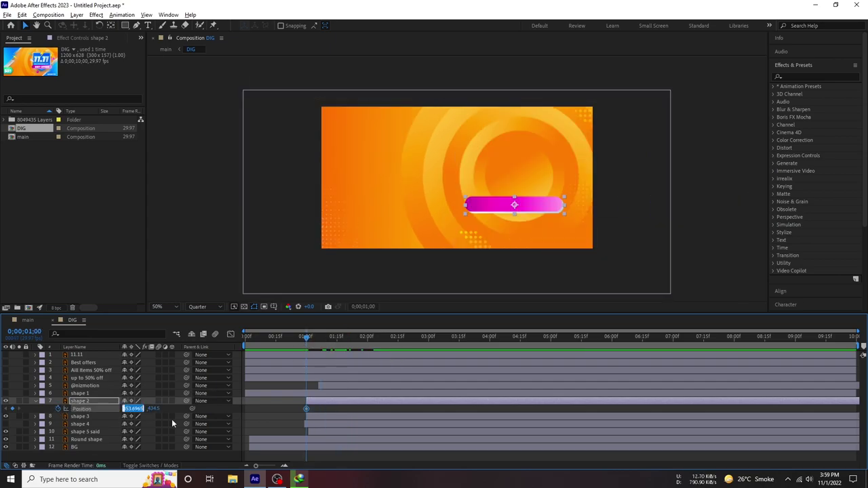
{"action": "left_click", "coordinate": [335, 408]}
Key the bar's horizontal position at 853.6965 around 0;00;01;20, then pull that keyframe earlier.
{"action": "left_click", "coordinate": [346, 337]}
{"action": "left_click_drag", "start_coordinate": [130, 408], "coordinate": [422, 402]}
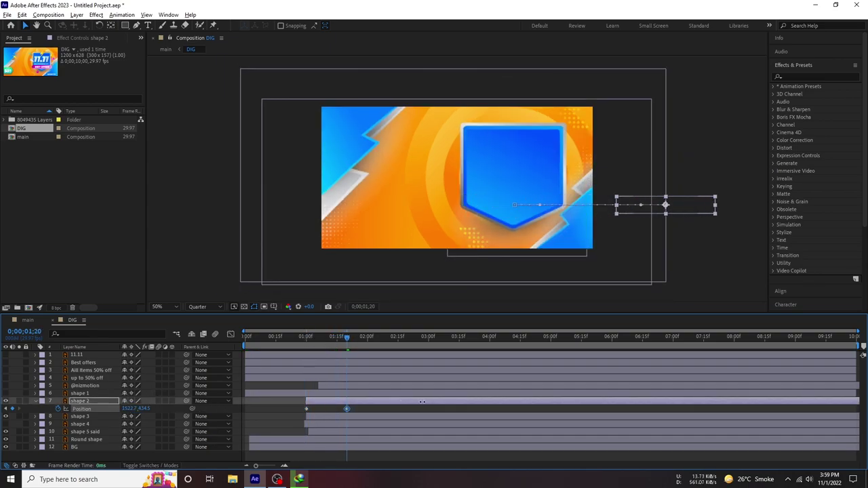
{"action": "key", "text": "F2"}
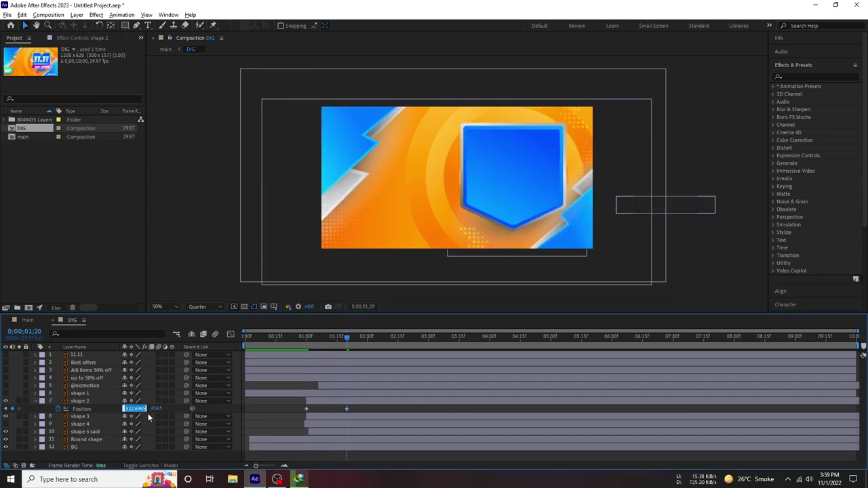
{"action": "left_click", "coordinate": [348, 409]}
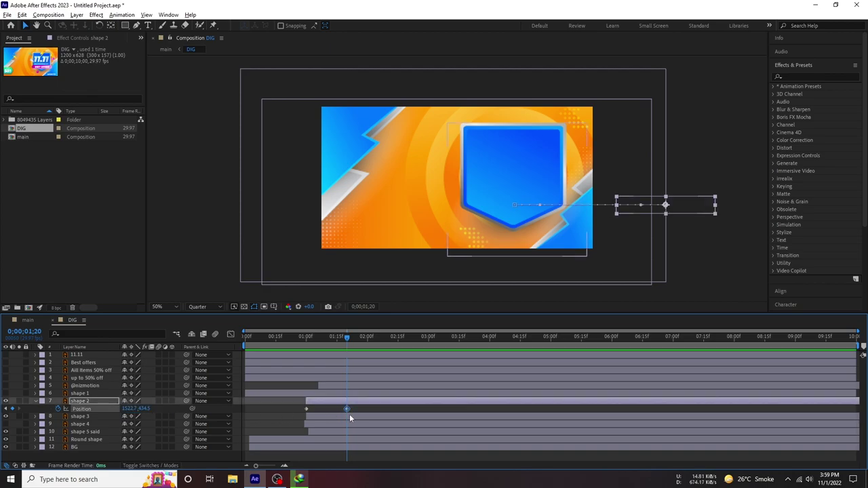
{"action": "left_click", "coordinate": [135, 408]}
{"action": "type", "text": "853.6965"}
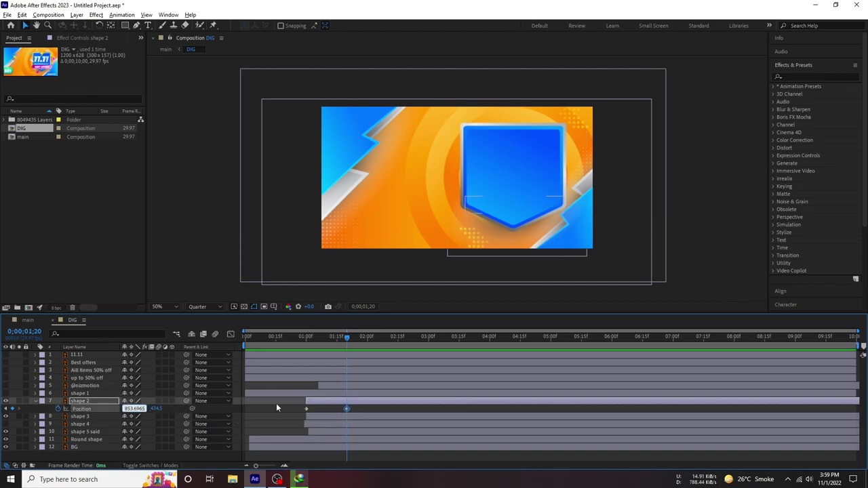
{"action": "left_click", "coordinate": [276, 408]}
{"action": "key", "text": "space"}
{"action": "left_click_drag", "start_coordinate": [346, 409], "coordinate": [324, 410]}
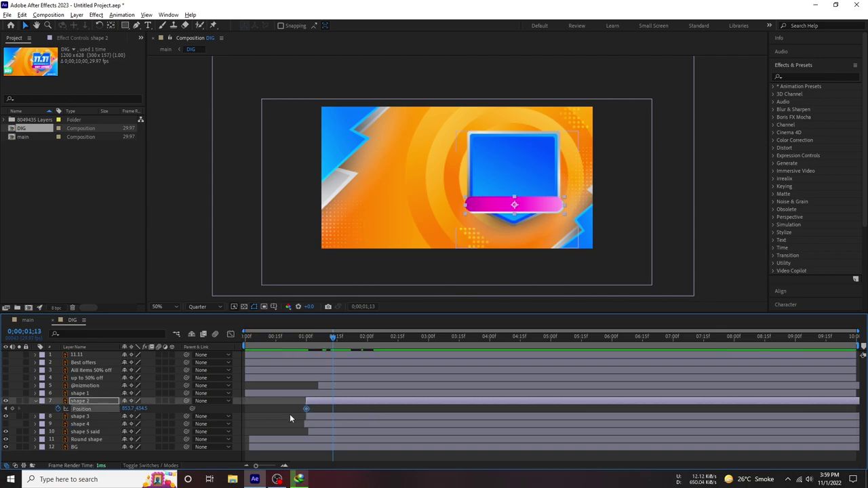
Place the bar off the right edge at 1 second and make it reach center sooner.
{"action": "mouse_move", "coordinate": [272, 343]}
{"action": "left_mouse_down"}
{"action": "mouse_move", "coordinate": [313, 348]}
{"action": "mouse_move", "coordinate": [306, 339]}
{"action": "left_mouse_up"}
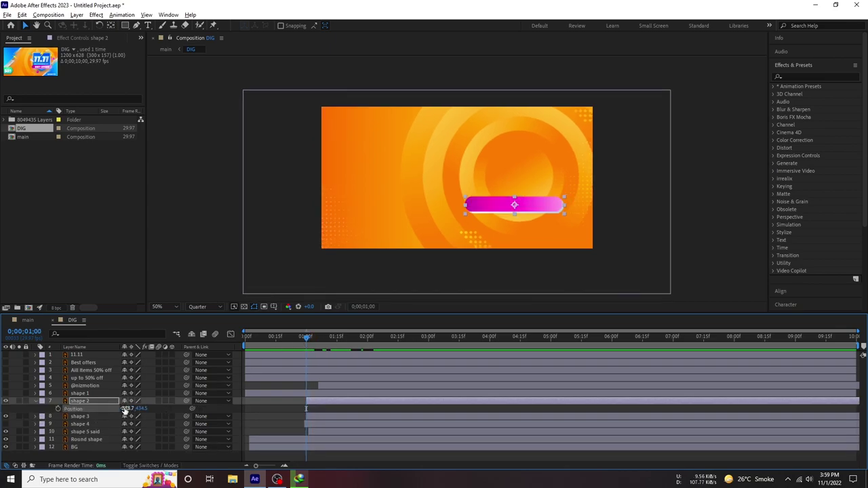
{"action": "left_click_drag", "start_coordinate": [130, 408], "coordinate": [374, 393]}
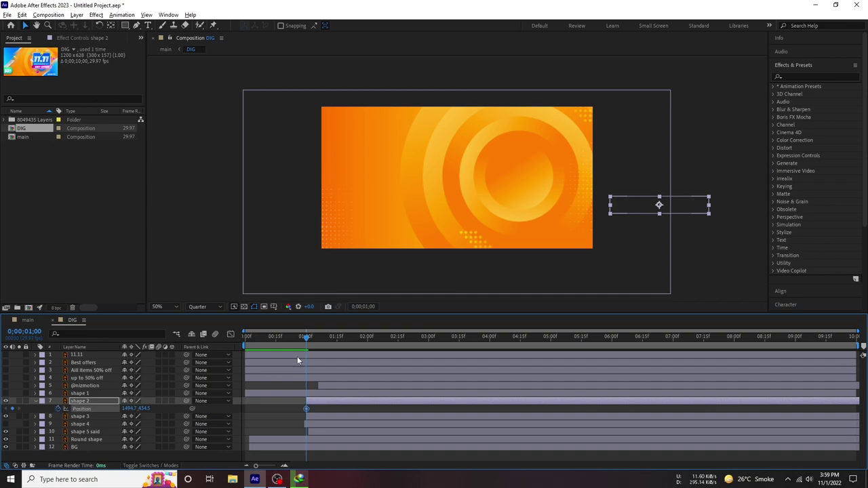
{"action": "left_click_drag", "start_coordinate": [306, 337], "coordinate": [361, 337]}
{"action": "key", "text": "Return"}
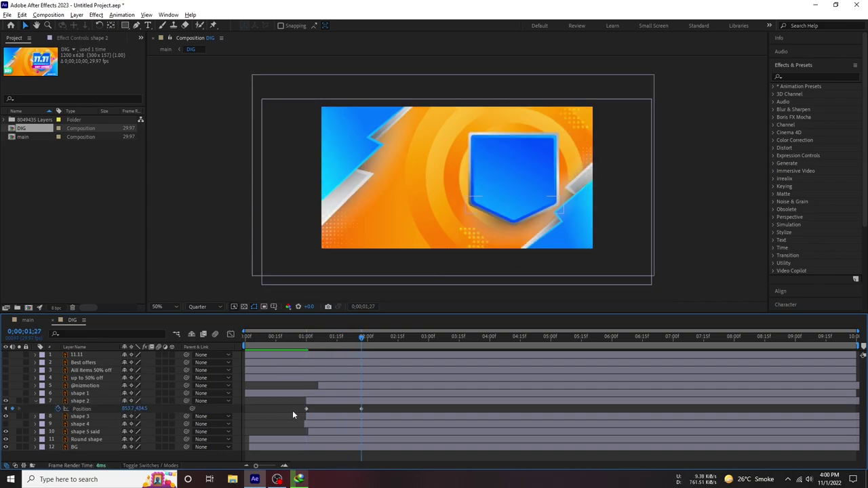
{"action": "key", "text": "space"}
{"action": "left_click_drag", "start_coordinate": [361, 408], "coordinate": [321, 408]}
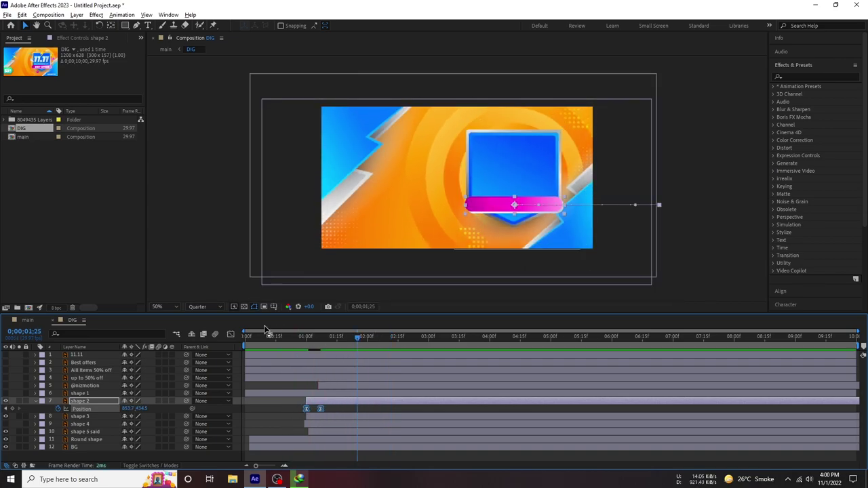
Reshape shape 2's Position speed curve so the bar eases in slowly and peaks sharply near the end.
{"action": "left_click", "coordinate": [231, 333]}
{"action": "scroll", "coordinate": [322, 440], "scroll_direction": "up", "scroll_amount": 3, "text": "alt"}
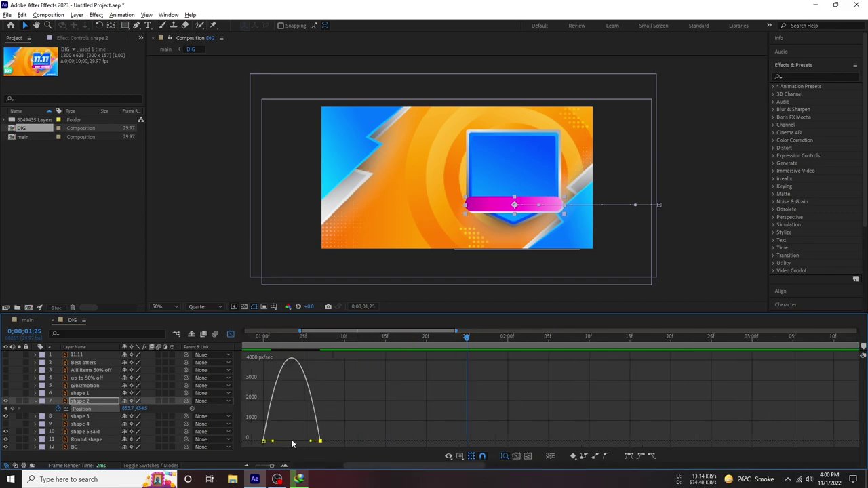
{"action": "mouse_move", "coordinate": [319, 441]}
{"action": "left_mouse_down"}
{"action": "mouse_move", "coordinate": [292, 441]}
{"action": "mouse_move", "coordinate": [316, 426]}
{"action": "mouse_move", "coordinate": [255, 446]}
{"action": "mouse_move", "coordinate": [303, 442]}
{"action": "left_mouse_up"}
{"action": "key", "text": "space"}
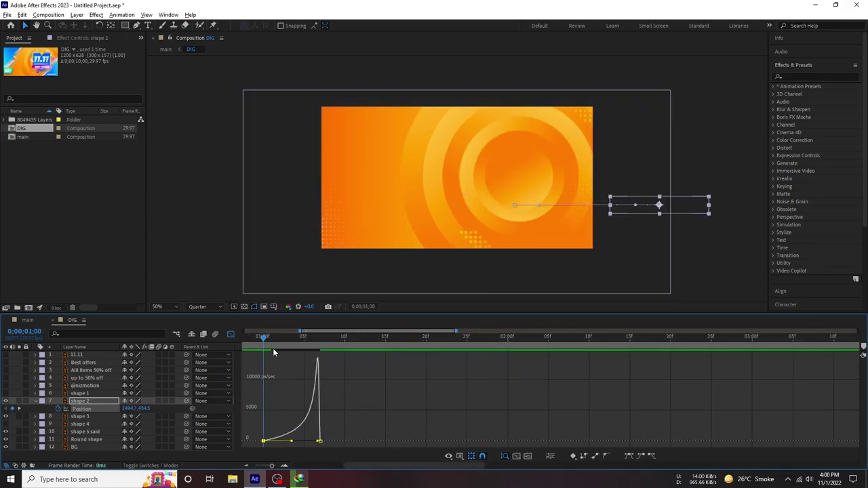
{"action": "key", "text": "shift+F3"}
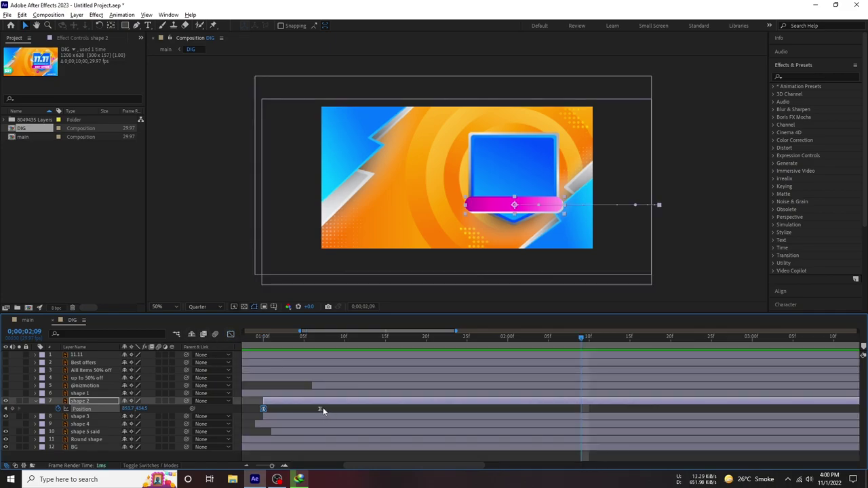
{"action": "key", "text": "space"}
Scrub the bar's slide-in and move shape 2's final Position keyframe a few frames earlier.
{"action": "scroll", "coordinate": [360, 354], "scroll_direction": "down", "scroll_amount": 5}
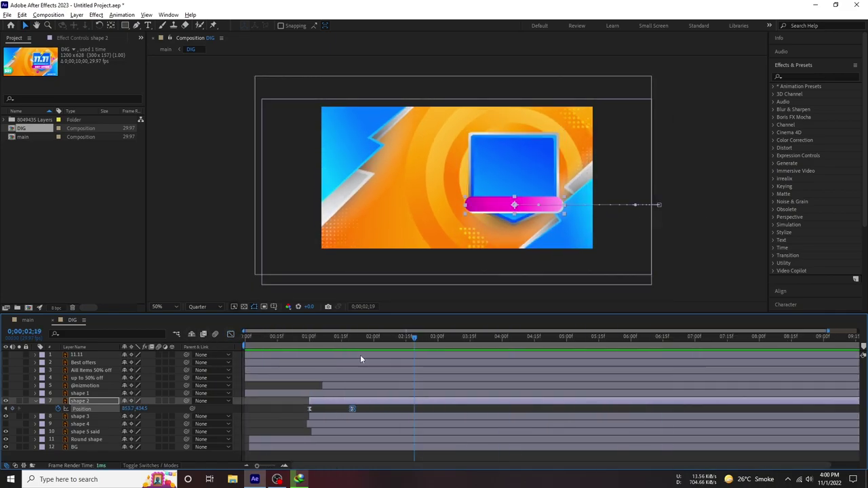
{"action": "left_click", "coordinate": [301, 336]}
{"action": "key", "text": "space"}
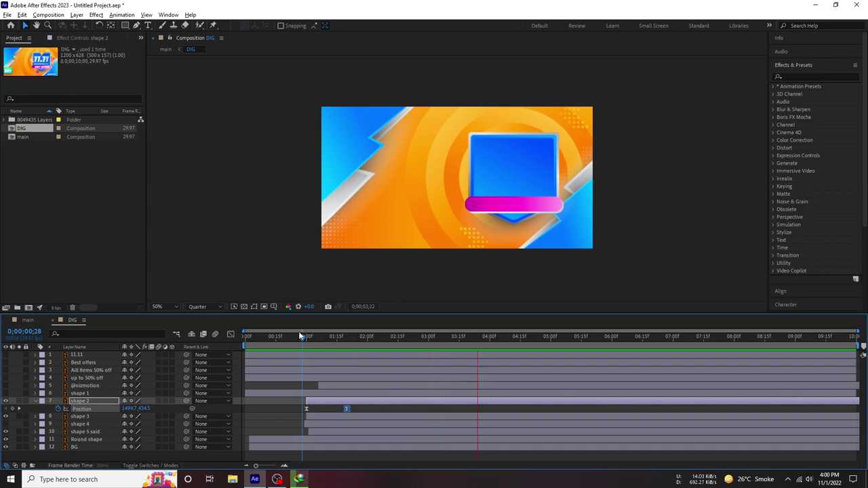
{"action": "left_click_drag", "start_coordinate": [307, 339], "coordinate": [386, 346]}
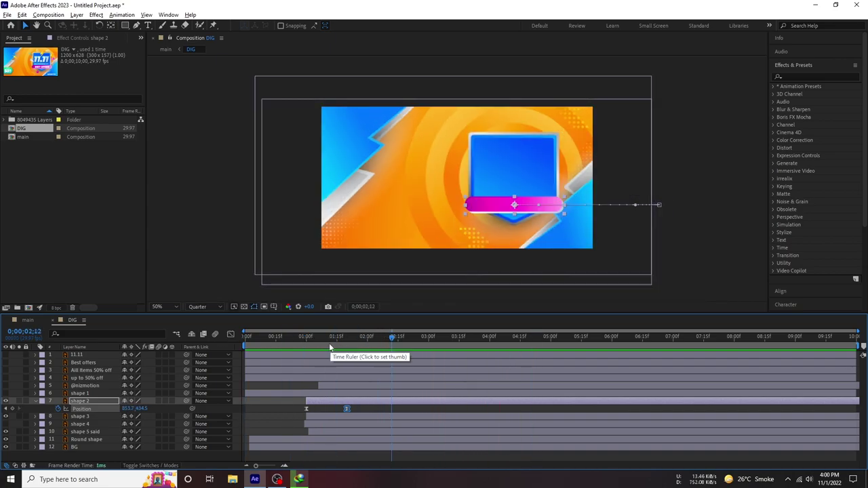
{"action": "left_click", "coordinate": [296, 410]}
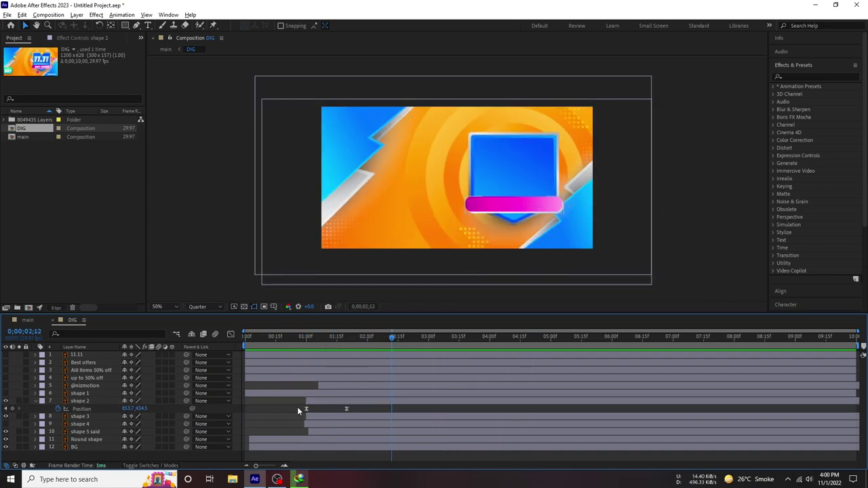
{"action": "left_click_drag", "start_coordinate": [296, 339], "coordinate": [344, 340]}
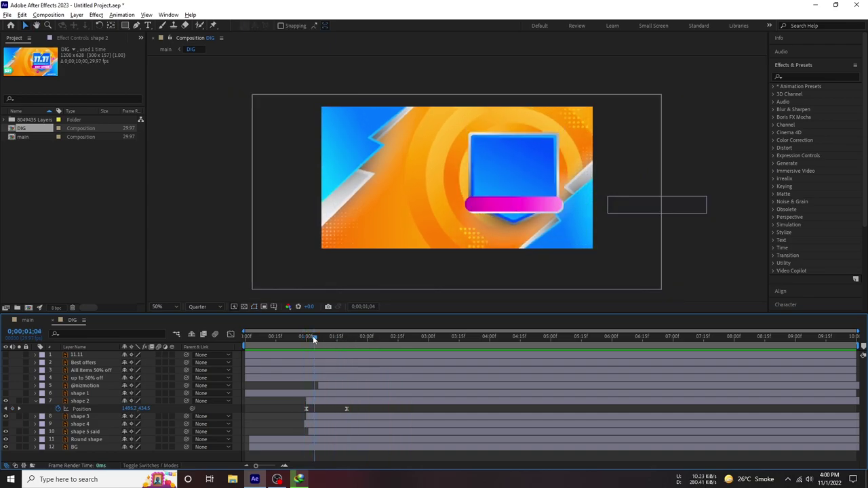
{"action": "left_click_drag", "start_coordinate": [346, 409], "coordinate": [338, 409]}
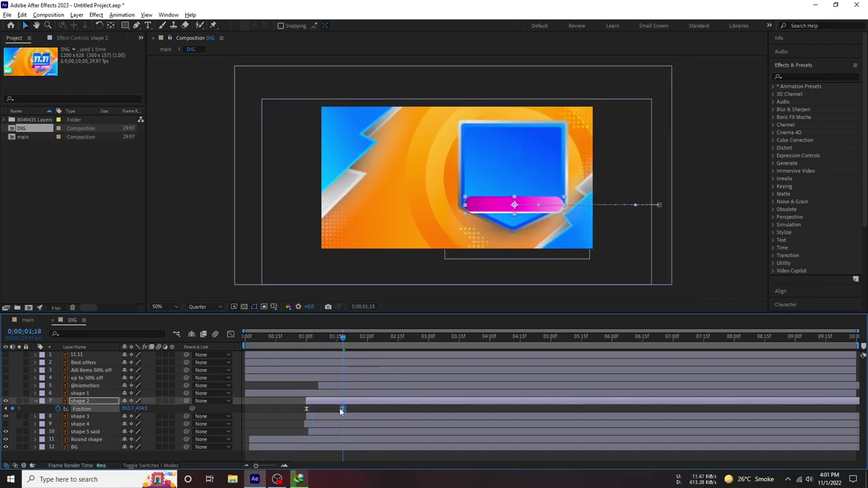
Preview the shortened slide-in from frame 15 and collapse shape 2's Position property.
{"action": "left_click", "coordinate": [303, 344]}
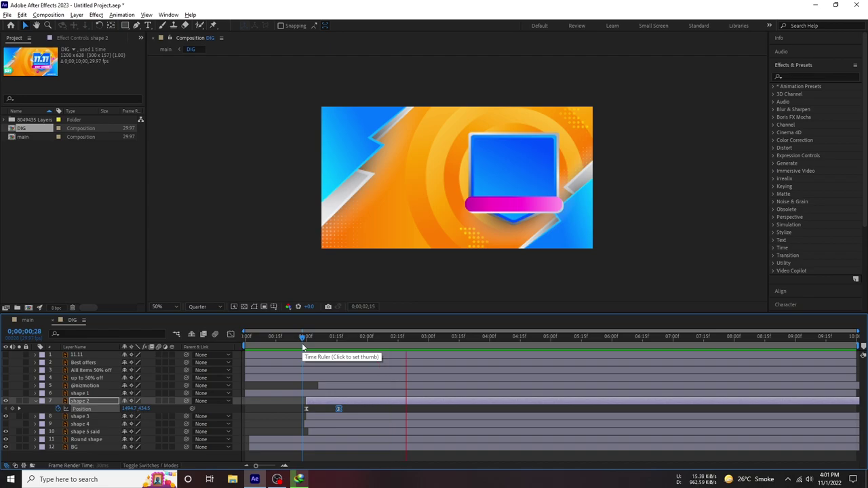
{"action": "left_click_drag", "start_coordinate": [351, 347], "coordinate": [273, 345]}
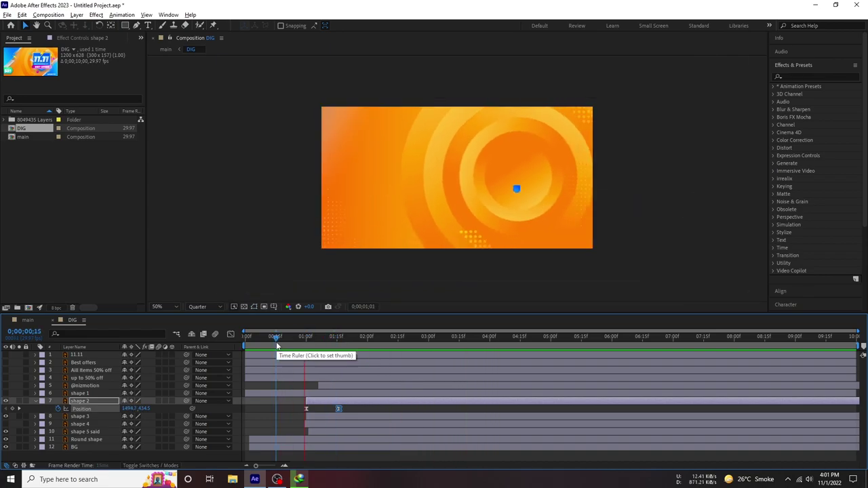
{"action": "key", "text": "space"}
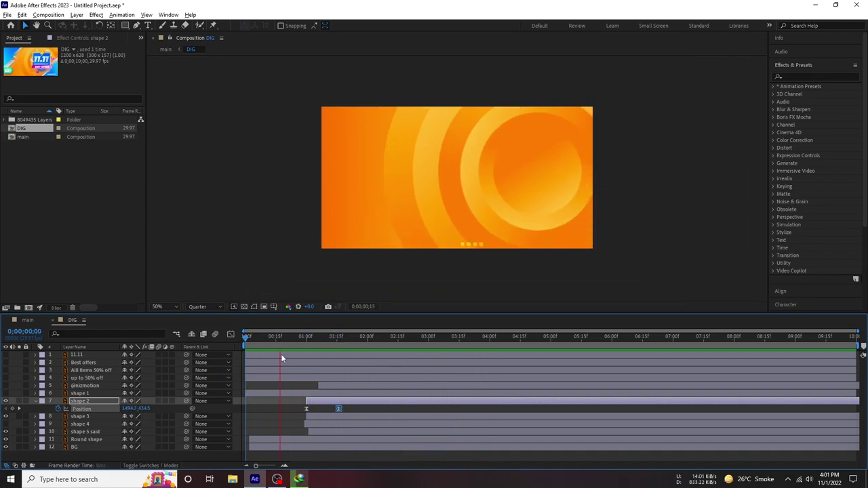
{"action": "left_click", "coordinate": [106, 404]}
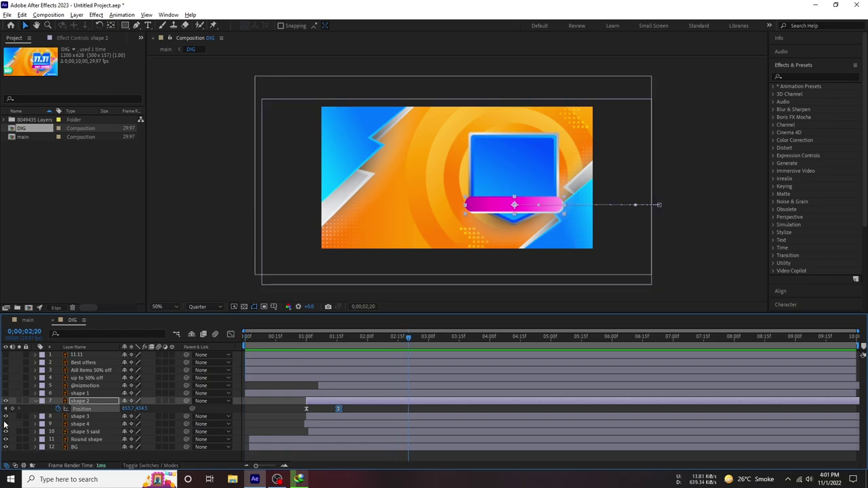
{"action": "left_click", "coordinate": [79, 423]}
{"action": "left_click", "coordinate": [271, 341]}
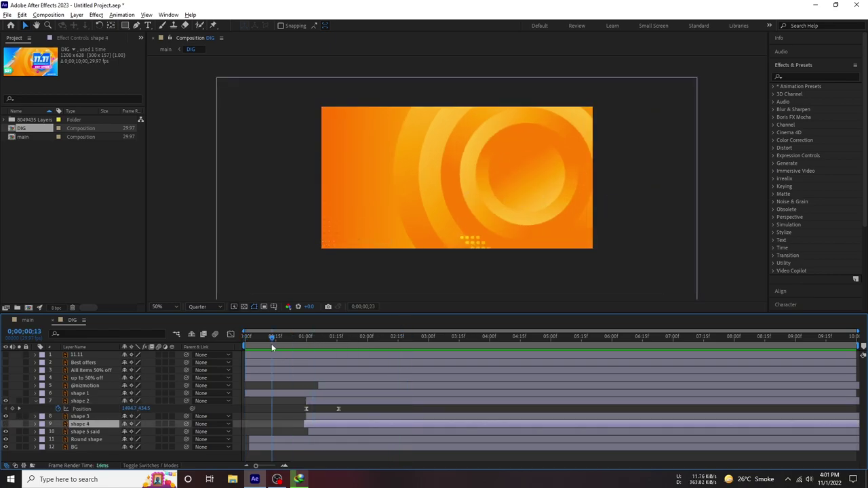
{"action": "left_click_drag", "start_coordinate": [271, 343], "coordinate": [364, 343]}
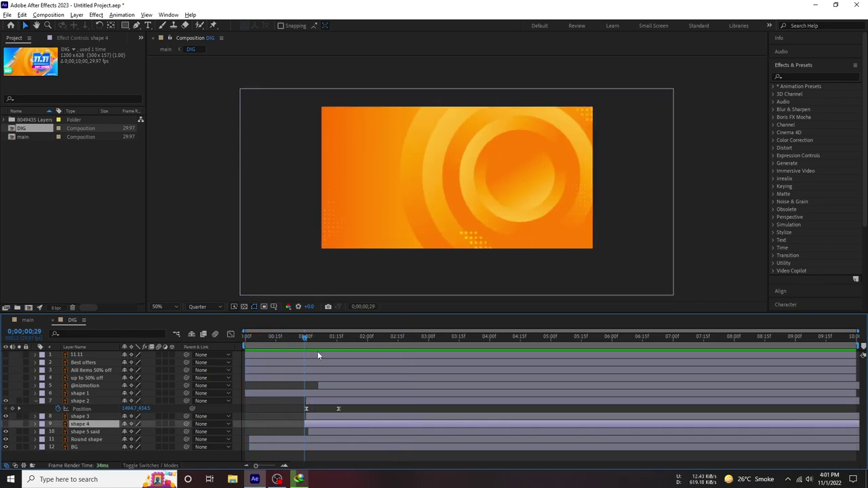
{"action": "left_click", "coordinate": [35, 402]}
{"action": "left_click", "coordinate": [93, 385]}
Lock the 11.11 layer and make its text visible on the blue badge.
{"action": "left_click", "coordinate": [76, 355]}
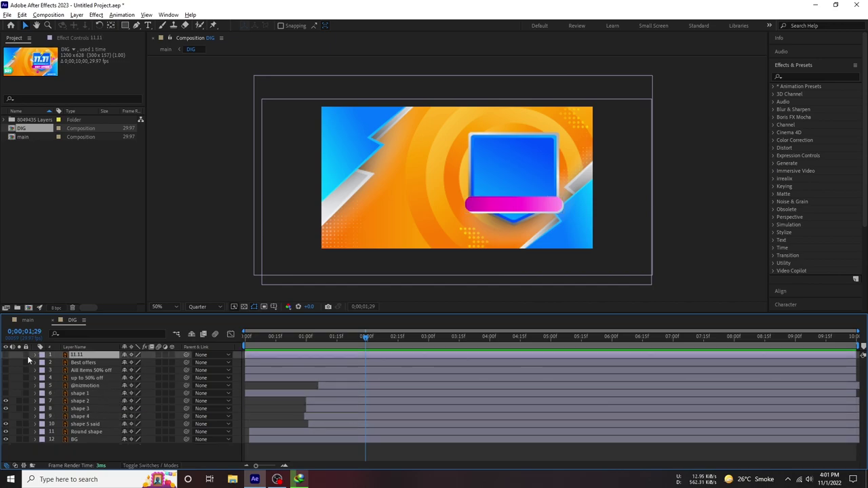
{"action": "left_click", "coordinate": [26, 354]}
{"action": "mouse_move", "coordinate": [247, 337]}
{"action": "left_mouse_down"}
{"action": "mouse_move", "coordinate": [390, 343]}
{"action": "mouse_move", "coordinate": [378, 347]}
{"action": "left_mouse_up"}
{"action": "left_click", "coordinate": [6, 355]}
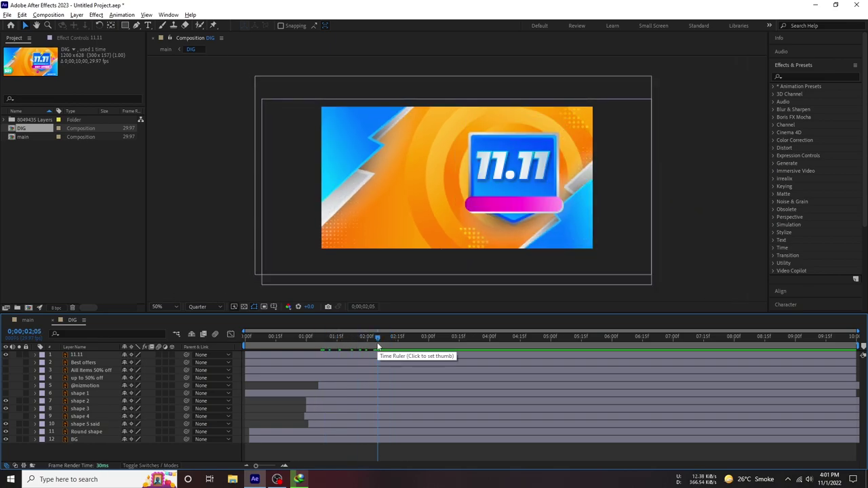
{"action": "left_click", "coordinate": [306, 340]}
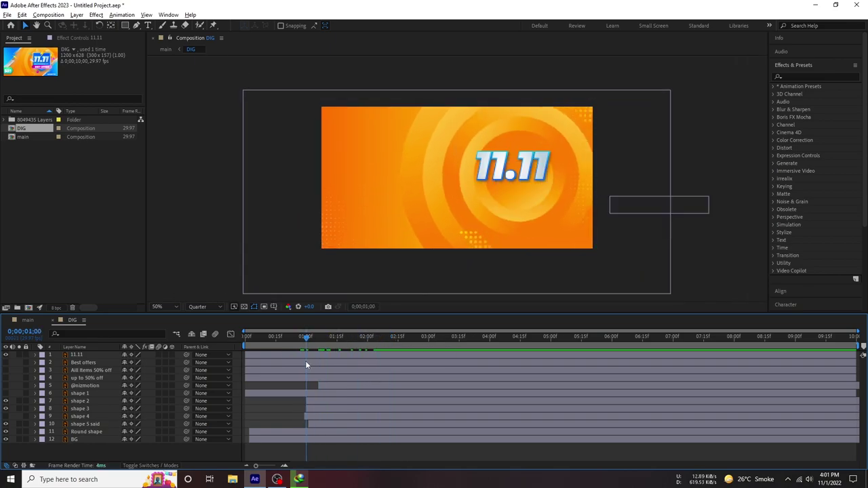
{"action": "left_click", "coordinate": [336, 355]}
{"action": "left_click_drag", "start_coordinate": [305, 340], "coordinate": [316, 340]}
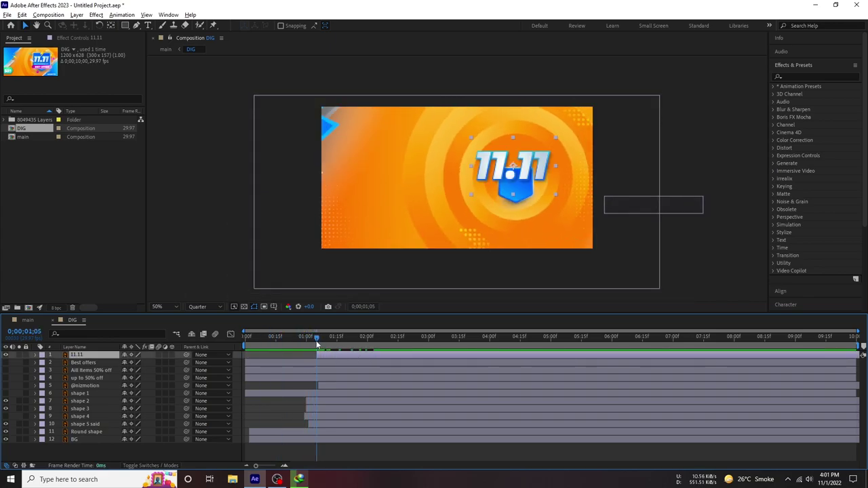
Shift the shape 3, shape 4 and shape 5 said layer bars to start earlier, then preview.
{"action": "left_click", "coordinate": [320, 424]}
{"action": "left_click", "coordinate": [326, 416]}
{"action": "left_click", "coordinate": [511, 235]}
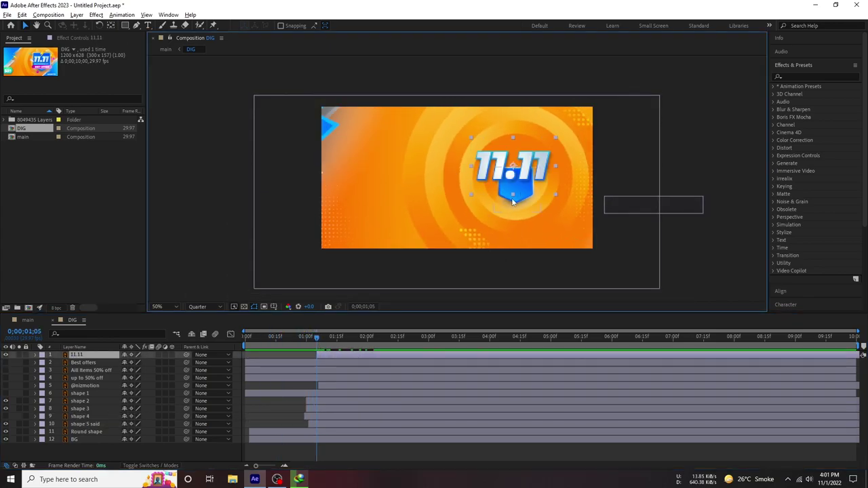
{"action": "left_click", "coordinate": [512, 195]}
{"action": "left_click_drag", "start_coordinate": [312, 408], "coordinate": [278, 409]}
{"action": "mouse_move", "coordinate": [330, 416]}
{"action": "left_mouse_down"}
{"action": "mouse_move", "coordinate": [299, 417]}
{"action": "mouse_move", "coordinate": [316, 425]}
{"action": "mouse_move", "coordinate": [315, 417]}
{"action": "left_mouse_up"}
{"action": "key", "text": "space"}
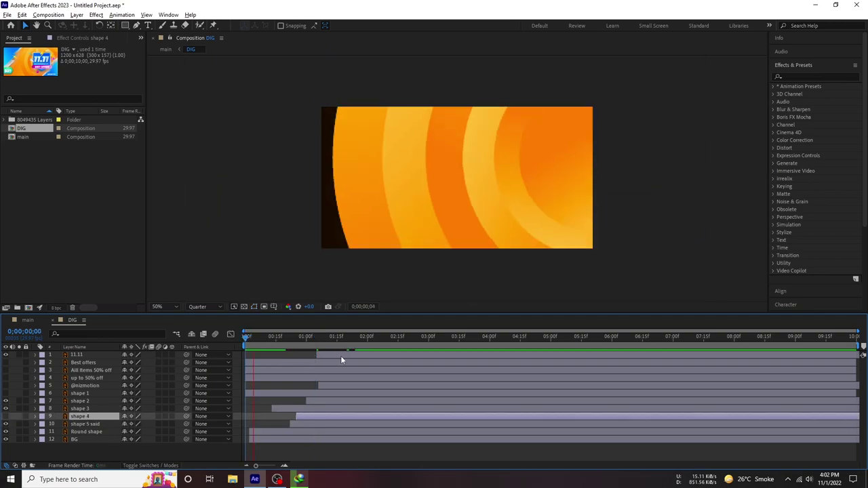
{"action": "left_click_drag", "start_coordinate": [291, 347], "coordinate": [346, 351]}
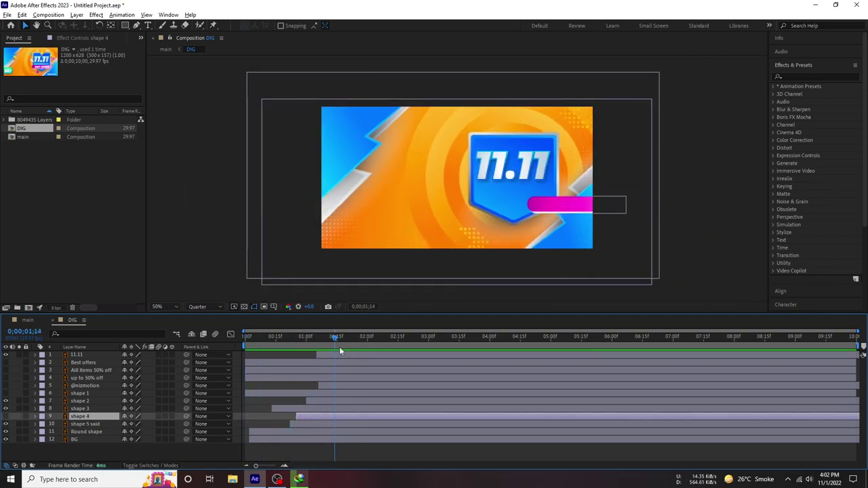
{"action": "left_click_drag", "start_coordinate": [345, 350], "coordinate": [334, 349]}
{"action": "left_click", "coordinate": [514, 171]}
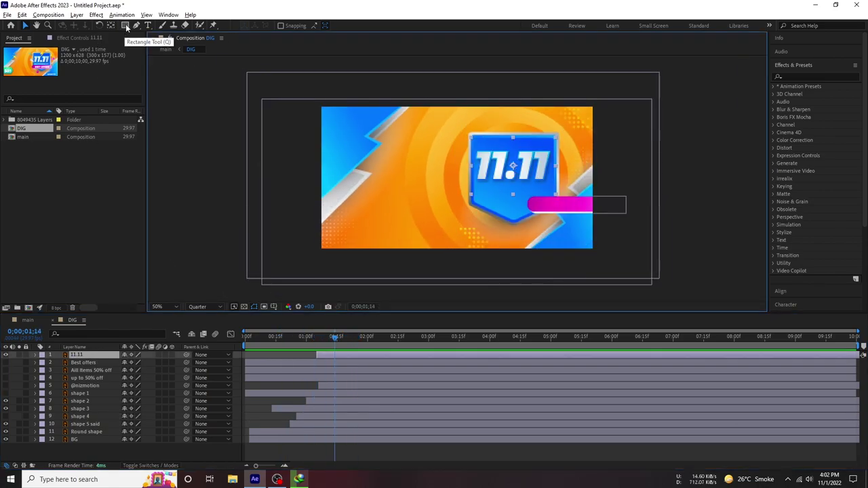
Draw a rectangular mask over the 11.11 text and show the layer's Position.
{"action": "scroll", "coordinate": [536, 162], "scroll_direction": "up", "scroll_amount": 4}
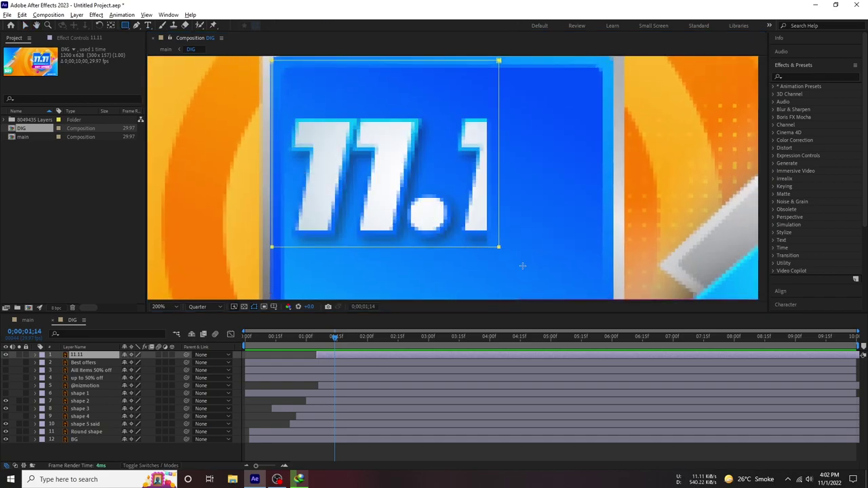
{"action": "left_click_drag", "start_coordinate": [271, 61], "coordinate": [599, 277]}
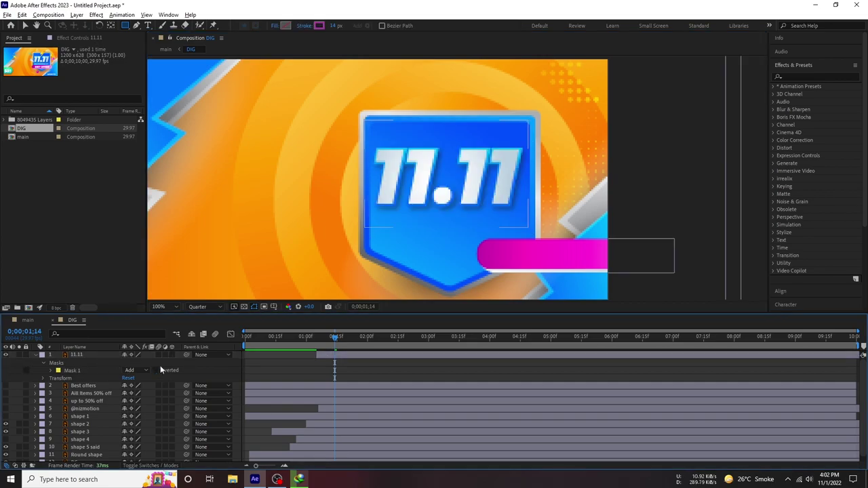
{"action": "left_click", "coordinate": [83, 354]}
{"action": "key", "text": "p"}
Lower the 11.11 text on the badge to Position 847.4, 404.9.
{"action": "left_click_drag", "start_coordinate": [129, 363], "coordinate": [187, 360]}
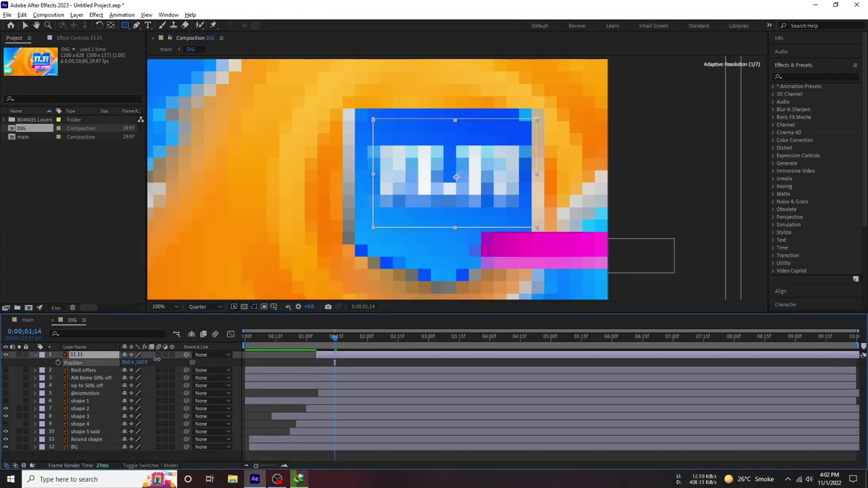
{"action": "key", "text": "ctrl+z"}
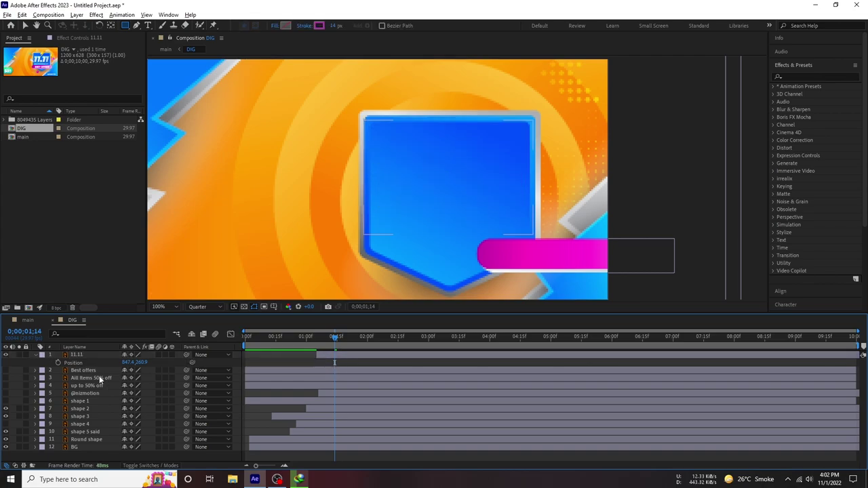
{"action": "left_click", "coordinate": [52, 363]}
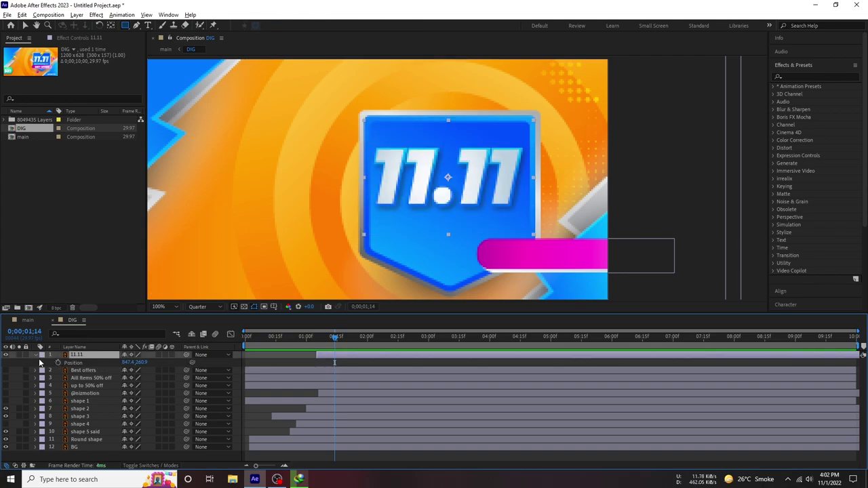
{"action": "left_click", "coordinate": [35, 355]}
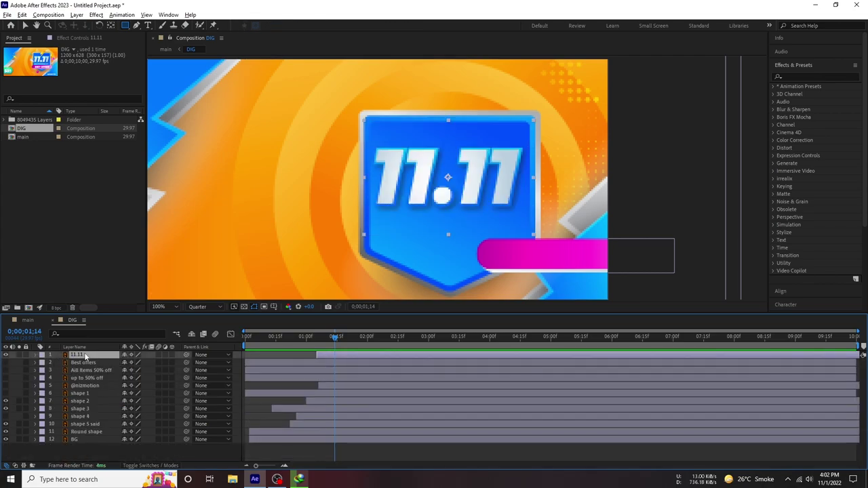
{"action": "key", "text": "p"}
{"action": "key", "text": "p"}
{"action": "key", "text": "p"}
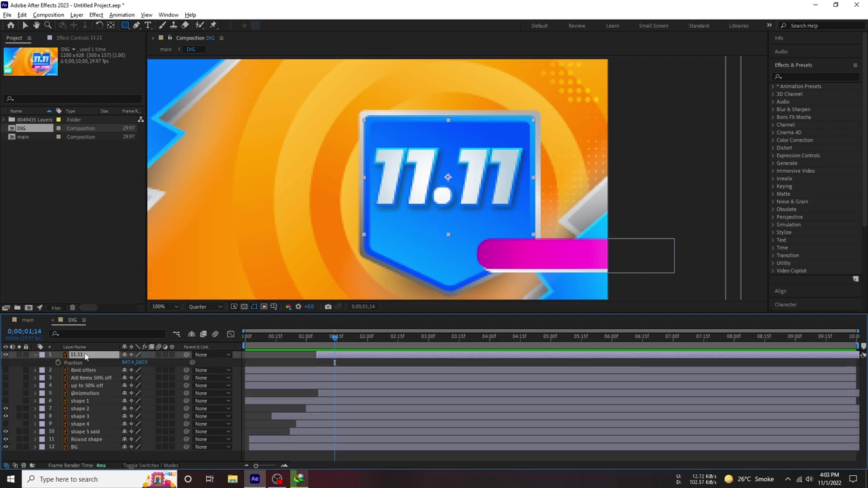
{"action": "left_click_drag", "start_coordinate": [123, 364], "coordinate": [171, 366]}
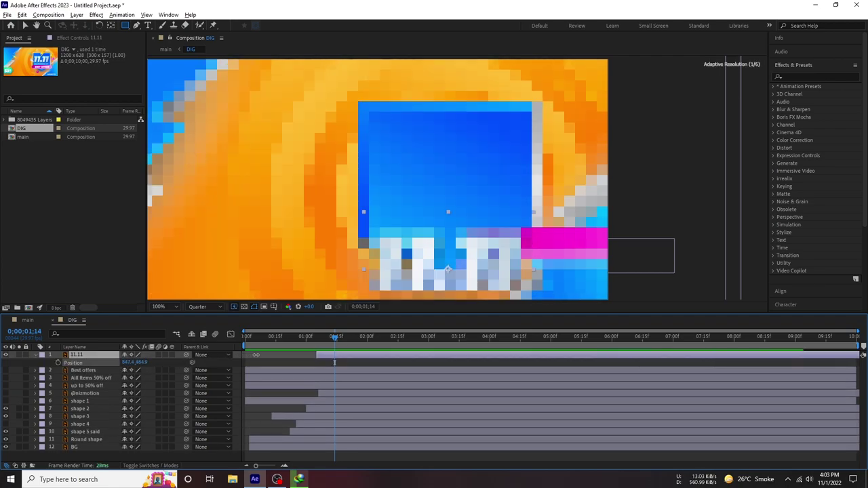
Set a Position keyframe at 01;06 with the 11.11 text above the frame at 847.4, -80.1.
{"action": "key", "text": "ctrl+z"}
{"action": "left_click", "coordinate": [131, 363]}
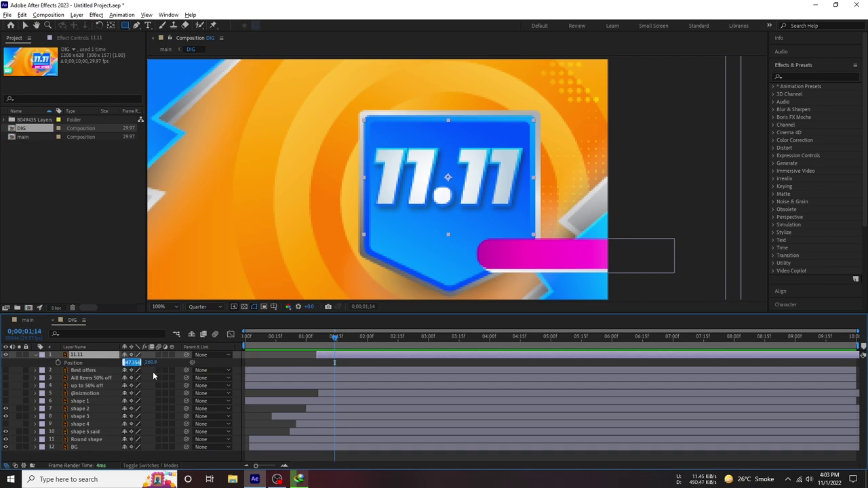
{"action": "left_click_drag", "start_coordinate": [332, 343], "coordinate": [319, 342]}
{"action": "left_click", "coordinate": [88, 354]}
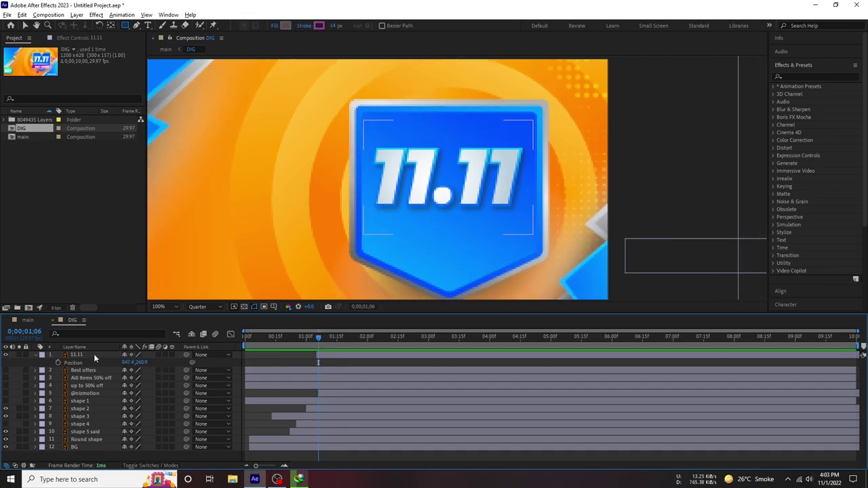
{"action": "left_click", "coordinate": [57, 362]}
{"action": "left_click", "coordinate": [347, 336]}
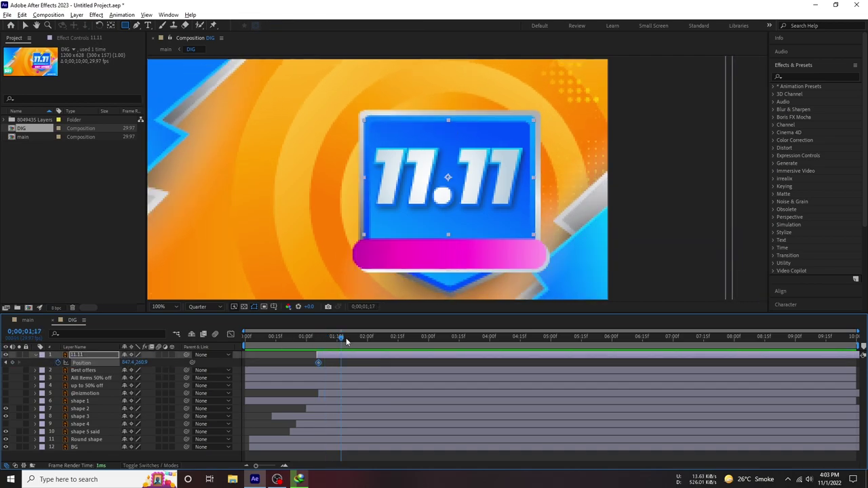
{"action": "key", "text": "j"}
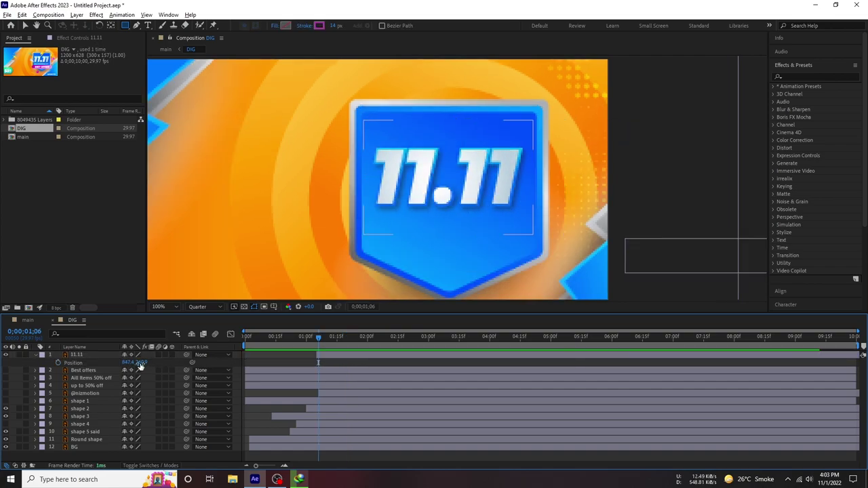
{"action": "left_click_drag", "start_coordinate": [448, 178], "coordinate": [448, 60]}
{"action": "scroll", "coordinate": [385, 252], "scroll_direction": "down", "scroll_amount": 2}
{"action": "left_click_drag", "start_coordinate": [141, 363], "coordinate": [235, 346]}
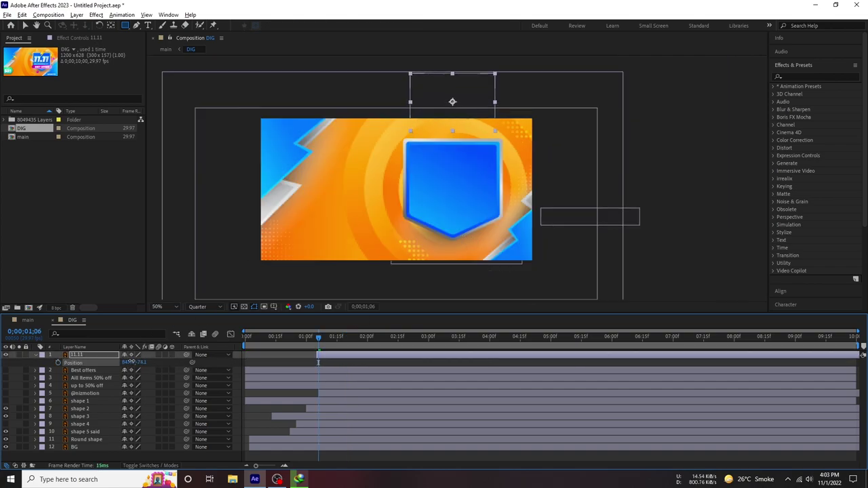
{"action": "left_click", "coordinate": [60, 363]}
{"action": "left_click_drag", "start_coordinate": [288, 335], "coordinate": [350, 343]}
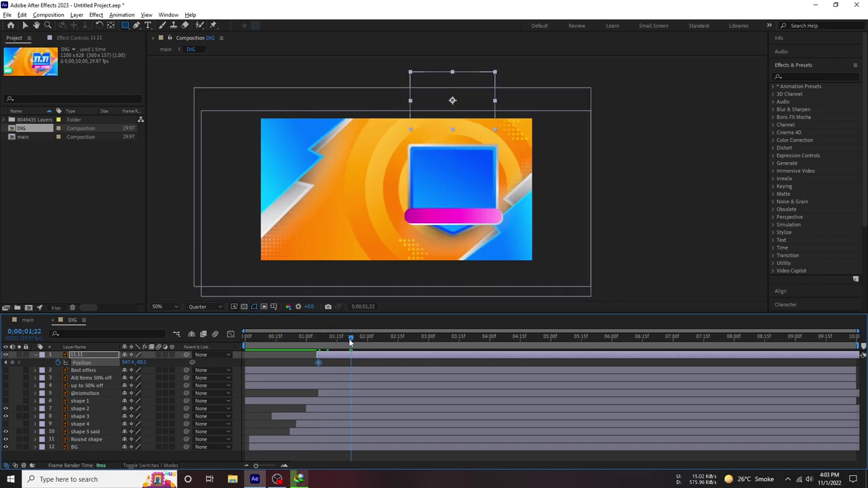
{"action": "left_click", "coordinate": [164, 384]}
Keyframe the text down into the badge at 01;20 (Y 260.9) and Easy Ease both keyframes.
{"action": "left_click", "coordinate": [339, 339]}
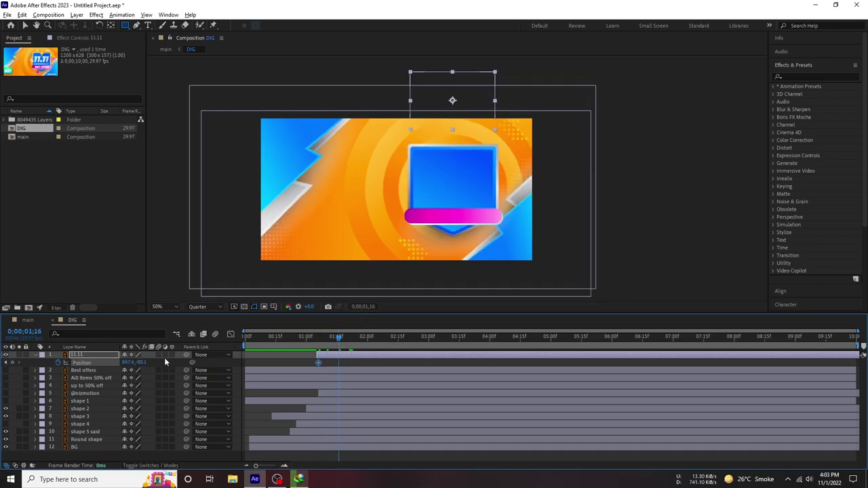
{"action": "key", "text": "j"}
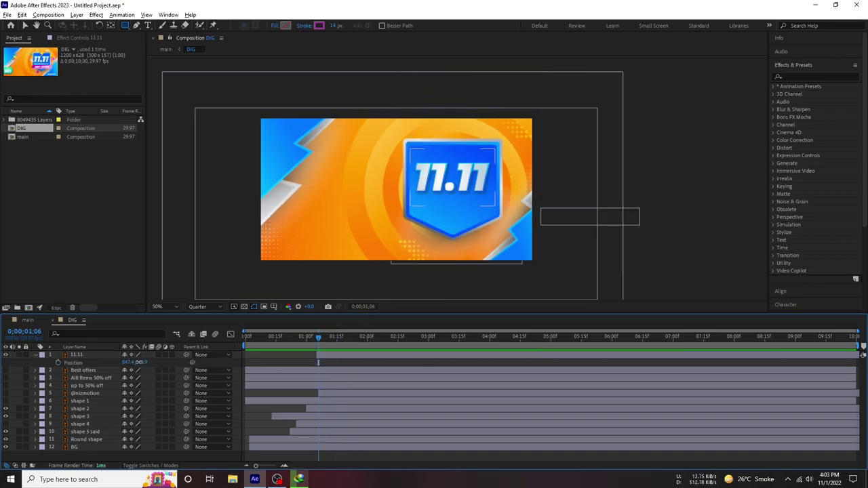
{"action": "left_click", "coordinate": [147, 362]}
{"action": "left_click", "coordinate": [107, 363]}
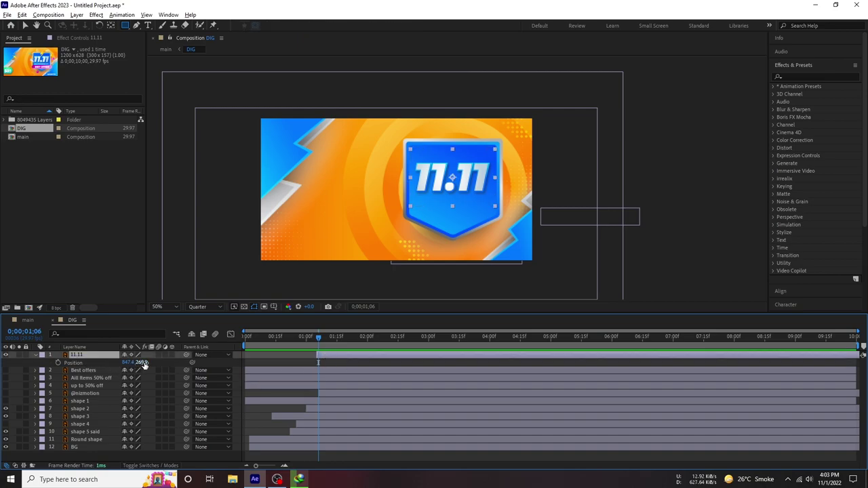
{"action": "left_click_drag", "start_coordinate": [144, 362], "coordinate": [63, 366]}
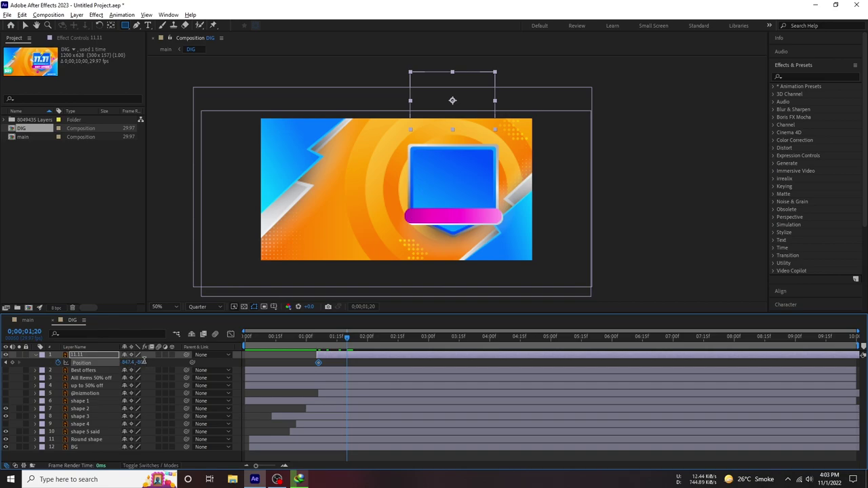
{"action": "left_click_drag", "start_coordinate": [144, 362], "coordinate": [185, 371]}
{"action": "left_click", "coordinate": [309, 341]}
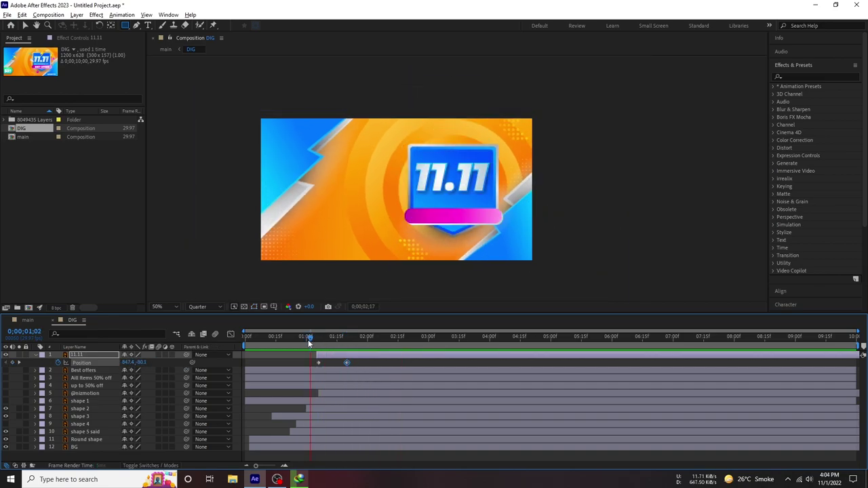
{"action": "left_click_drag", "start_coordinate": [310, 337], "coordinate": [358, 337]}
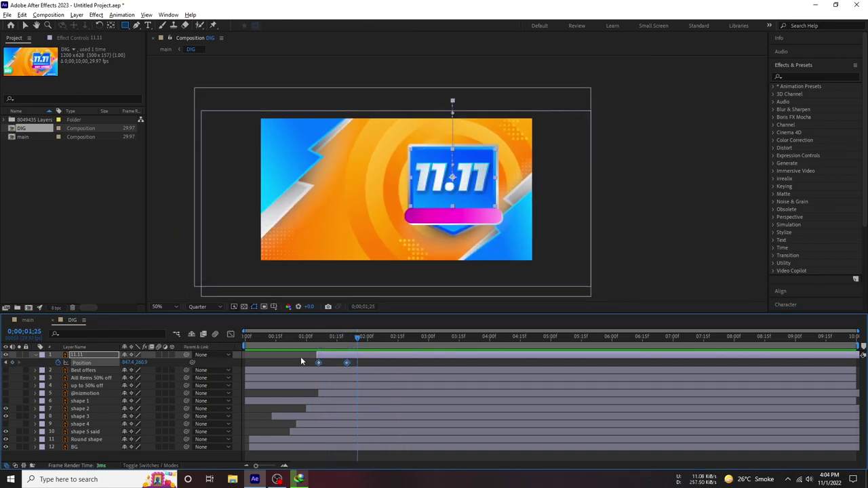
{"action": "key", "text": "F9"}
Sharpen the 11.11 Position speed curve so the drop starts fast and settles slowly, then preview.
{"action": "left_click", "coordinate": [231, 334]}
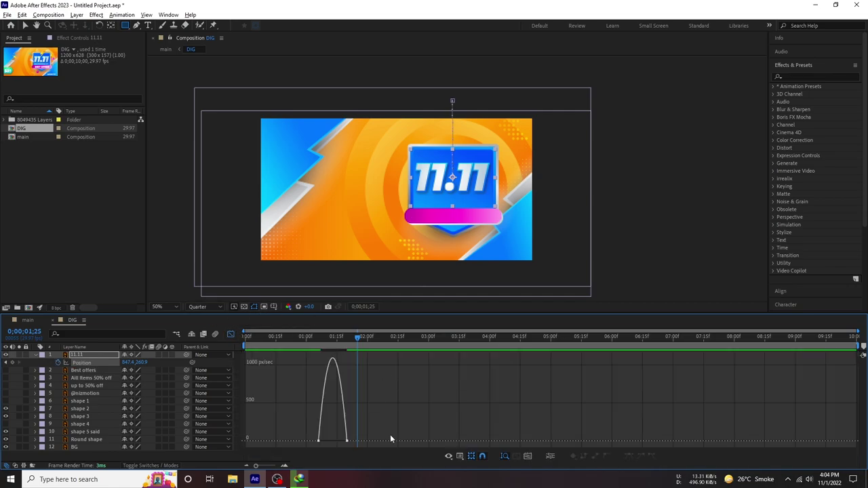
{"action": "left_click_drag", "start_coordinate": [329, 441], "coordinate": [322, 444]}
{"action": "left_click", "coordinate": [321, 337]}
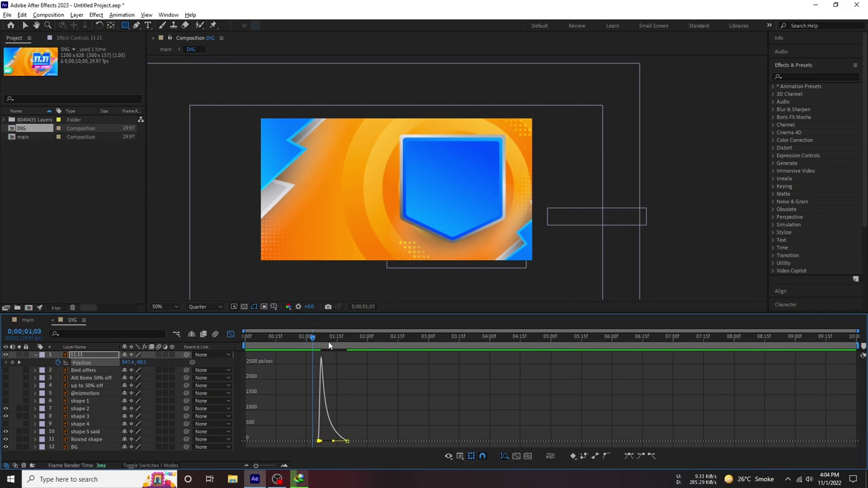
{"action": "key", "text": "Home"}
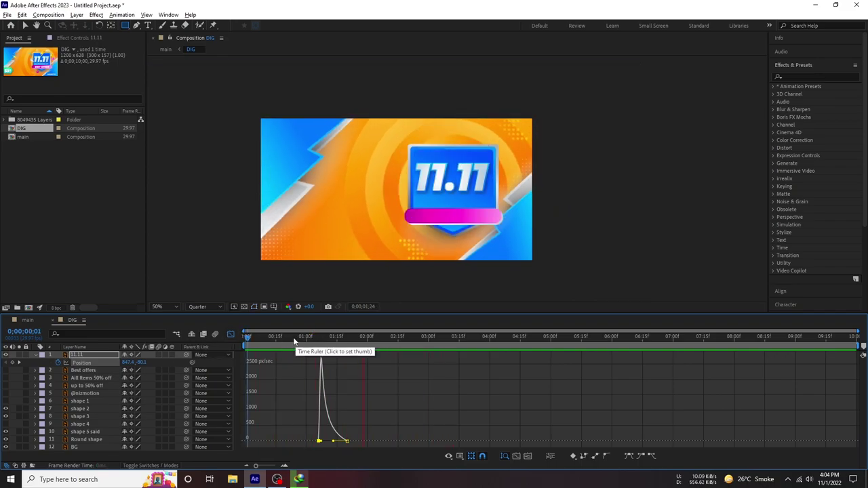
{"action": "key", "text": "u"}
{"action": "left_click", "coordinate": [229, 335]}
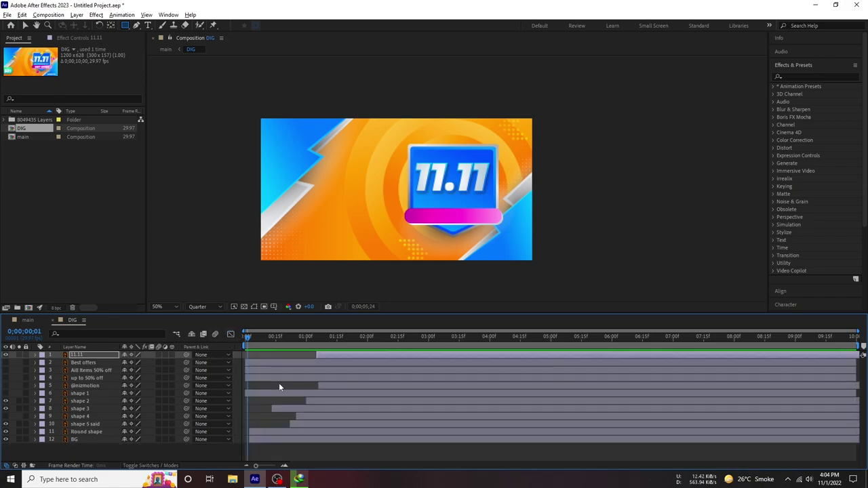
{"action": "left_click", "coordinate": [316, 346]}
{"action": "key", "text": "u"}
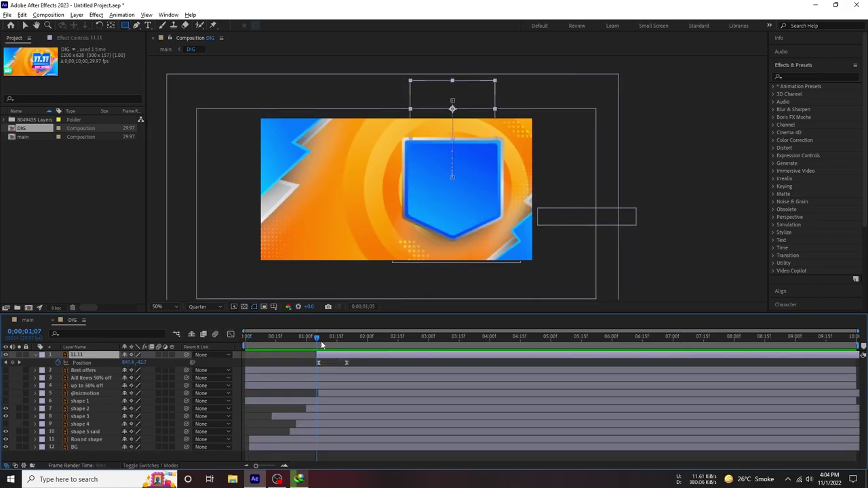
{"action": "left_click", "coordinate": [320, 340]}
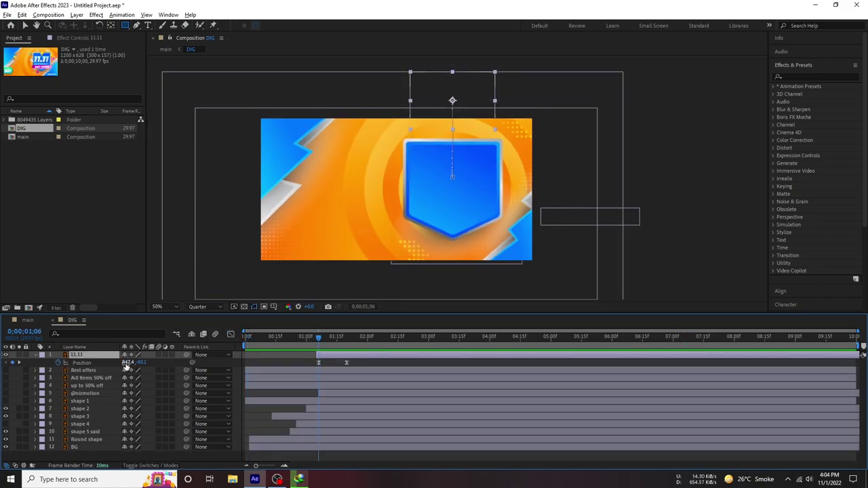
{"action": "left_click", "coordinate": [39, 355]}
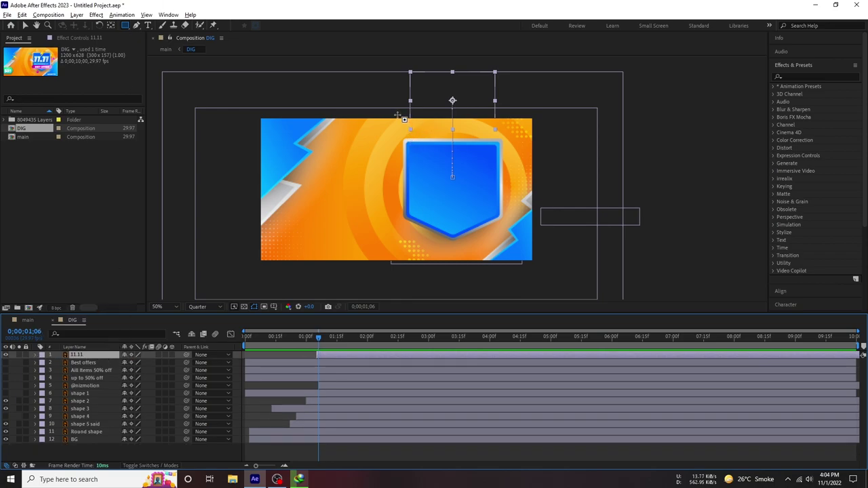
Draw a rectangular Mask 1 around the badge on the 11.11 layer and set it to Inverted.
{"action": "left_click_drag", "start_coordinate": [397, 113], "coordinate": [510, 238]}
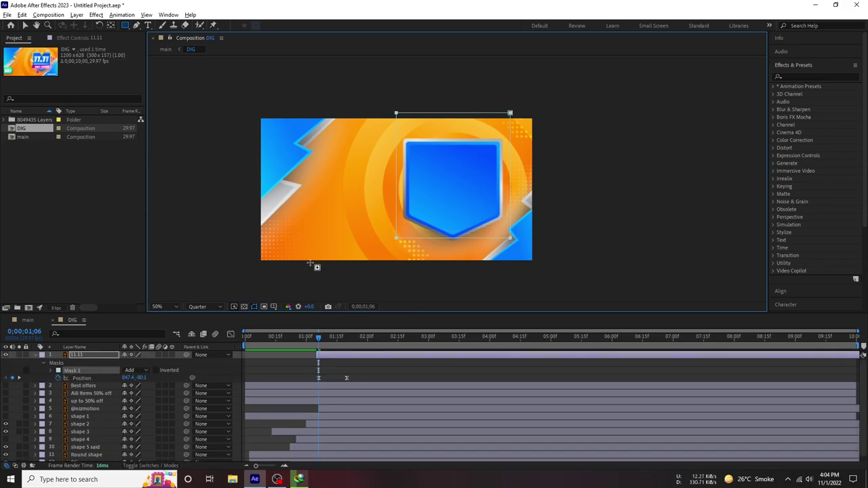
{"action": "left_click_drag", "start_coordinate": [302, 338], "coordinate": [341, 340]}
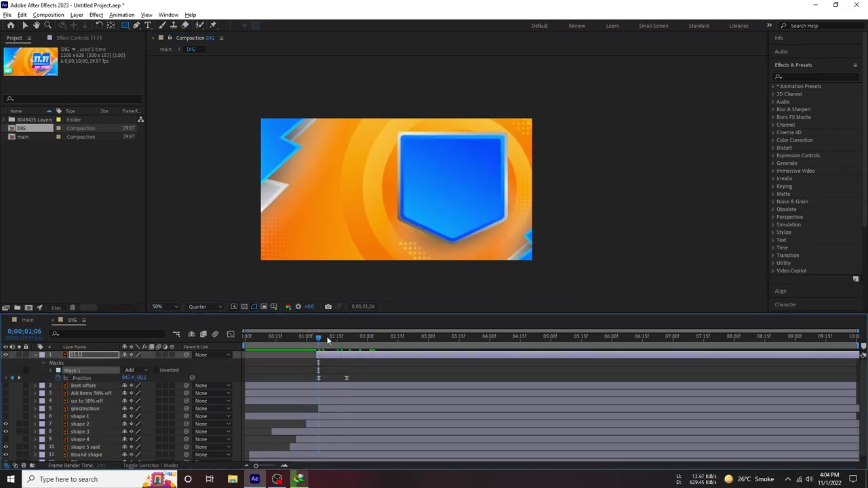
{"action": "left_click", "coordinate": [155, 370]}
{"action": "left_click_drag", "start_coordinate": [314, 336], "coordinate": [332, 339]}
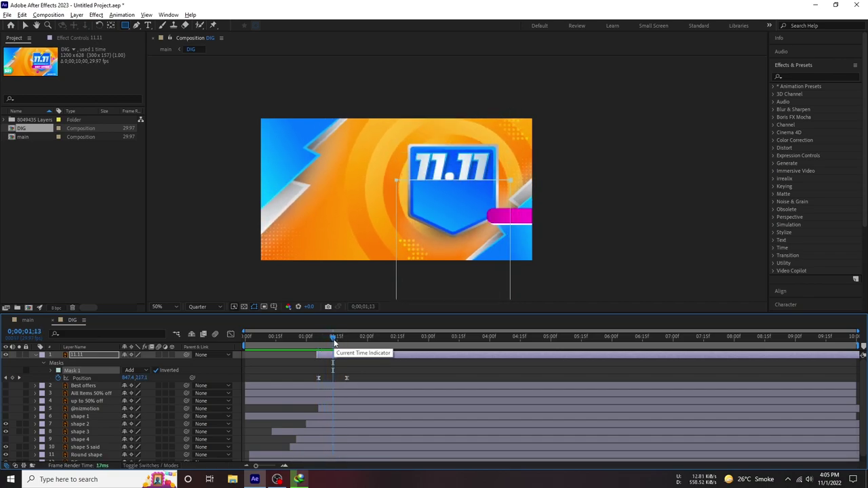
{"action": "key", "text": "p"}
{"action": "left_click_drag", "start_coordinate": [332, 338], "coordinate": [315, 339]}
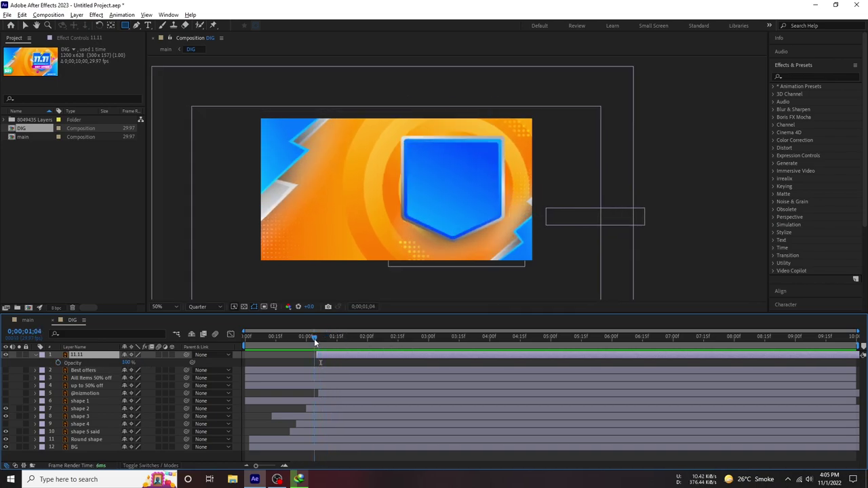
Fade the 11.11 text from 0% to 100% Opacity by 01;10 and preview the fade.
{"action": "type", "text": "0"}
{"action": "key", "text": "Return"}
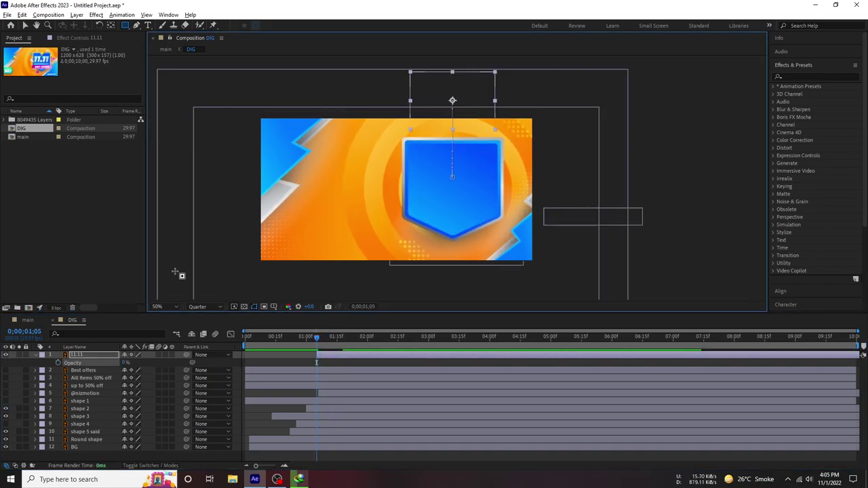
{"action": "left_click_drag", "start_coordinate": [319, 336], "coordinate": [330, 342]}
{"action": "left_click_drag", "start_coordinate": [123, 364], "coordinate": [234, 362]}
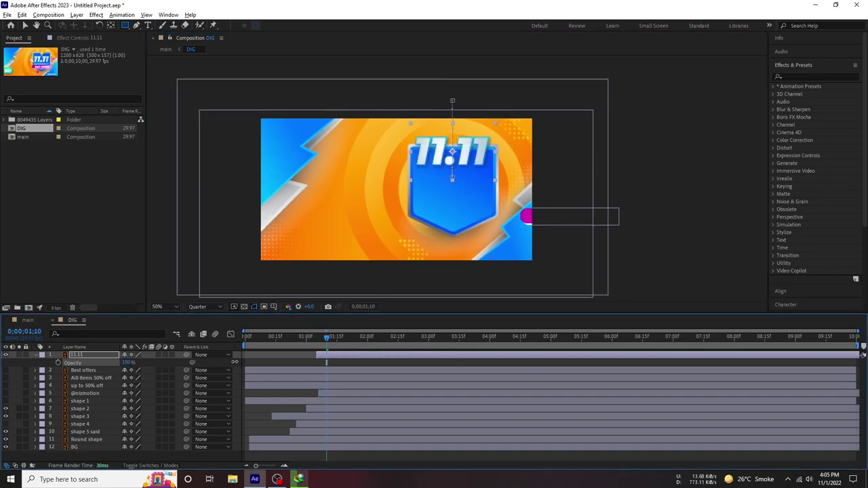
{"action": "key", "text": "p"}
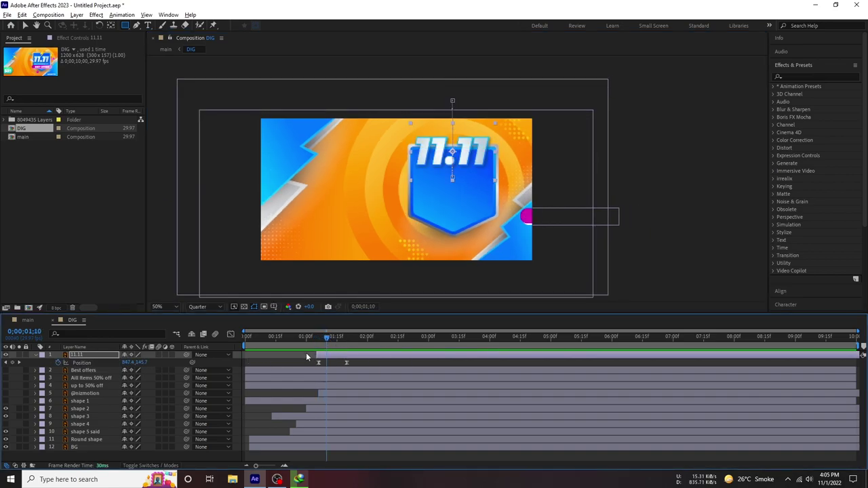
{"action": "key", "text": "t"}
{"action": "left_click", "coordinate": [315, 336]}
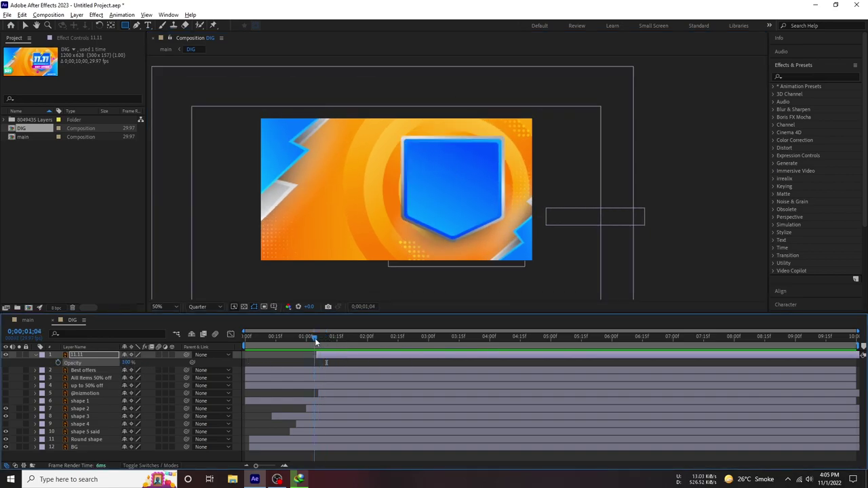
{"action": "left_click", "coordinate": [116, 366]}
{"action": "key", "text": "space"}
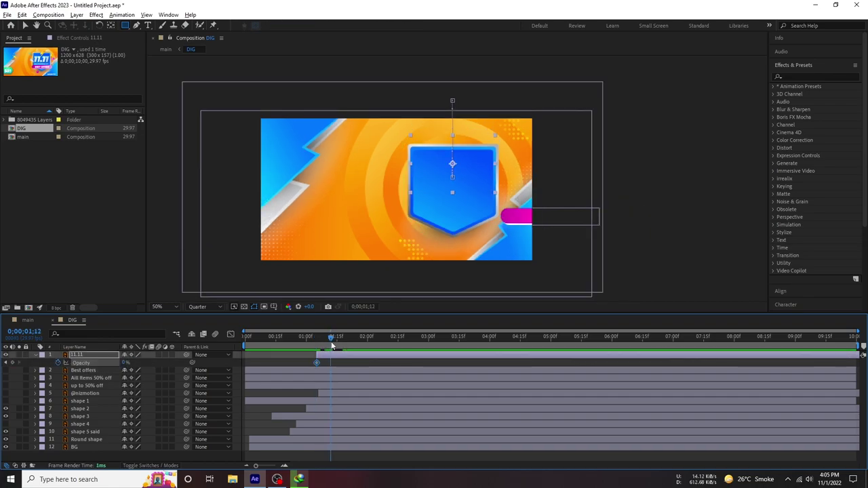
{"action": "key", "text": "space"}
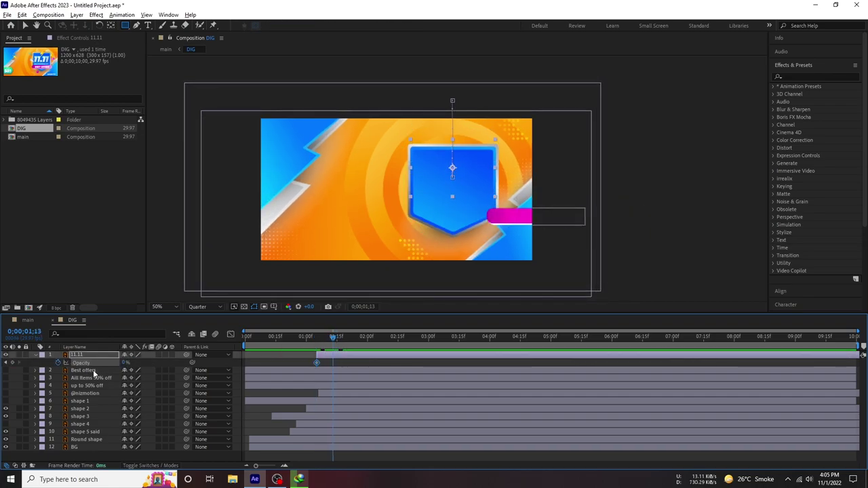
Shift both Opacity keyframes later so the fade runs roughly 01;10 to 01;18, then preview.
{"action": "left_click_drag", "start_coordinate": [326, 337], "coordinate": [331, 338]}
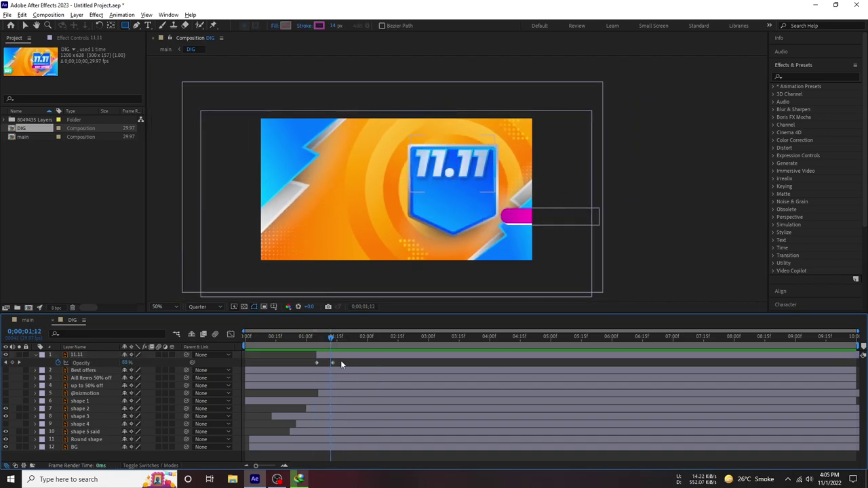
{"action": "left_click_drag", "start_coordinate": [332, 362], "coordinate": [347, 362]}
{"action": "key", "text": "space"}
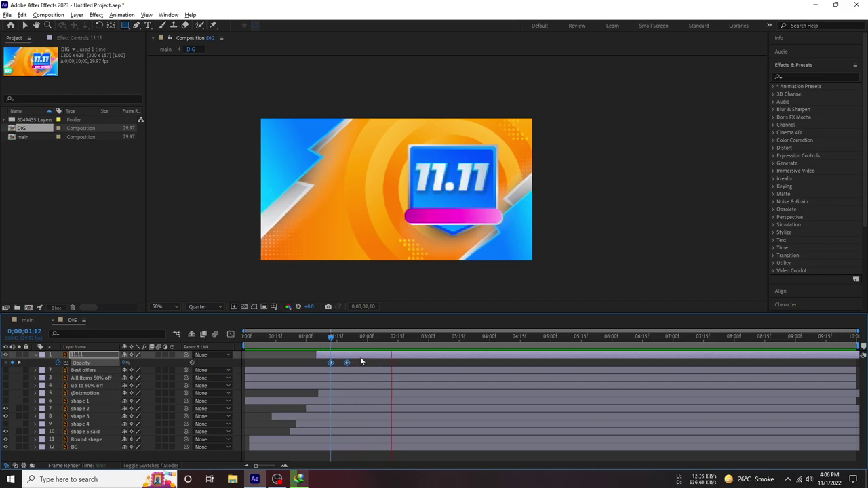
{"action": "key", "text": "space"}
{"action": "left_click", "coordinate": [346, 363]}
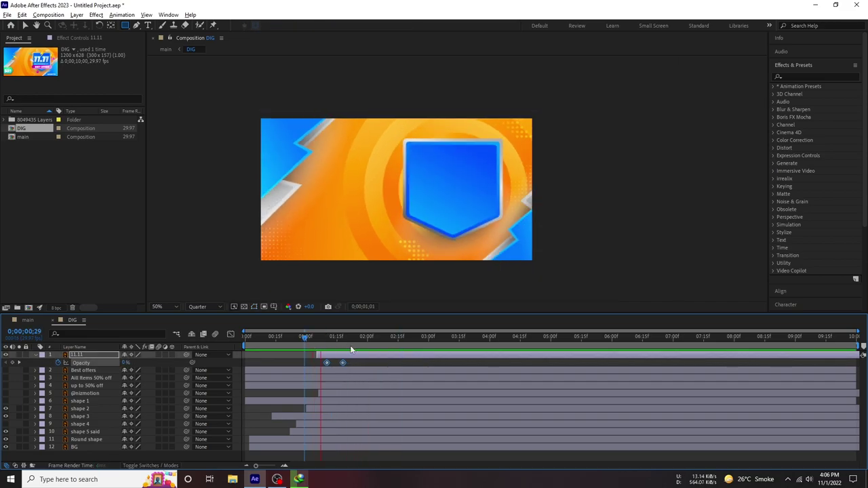
{"action": "left_click_drag", "start_coordinate": [314, 337], "coordinate": [321, 337]}
{"action": "key", "text": "space"}
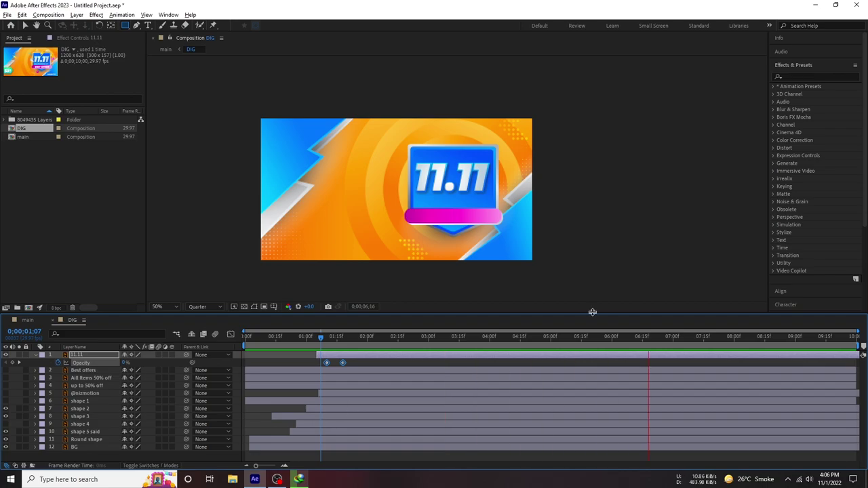
Lock the 'up to 50% off' layer, leaving its text hidden.
{"action": "left_click", "coordinate": [408, 337]}
{"action": "left_click_drag", "start_coordinate": [408, 337], "coordinate": [402, 337]}
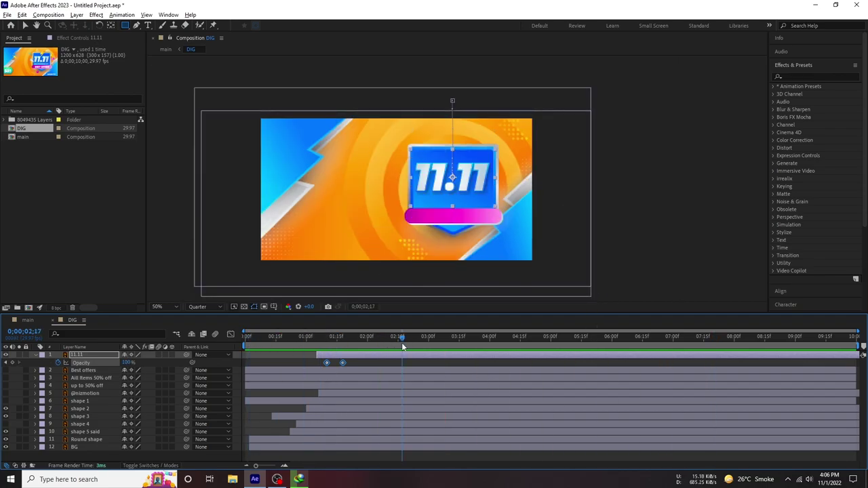
{"action": "left_click", "coordinate": [85, 386]}
{"action": "left_click", "coordinate": [25, 386]}
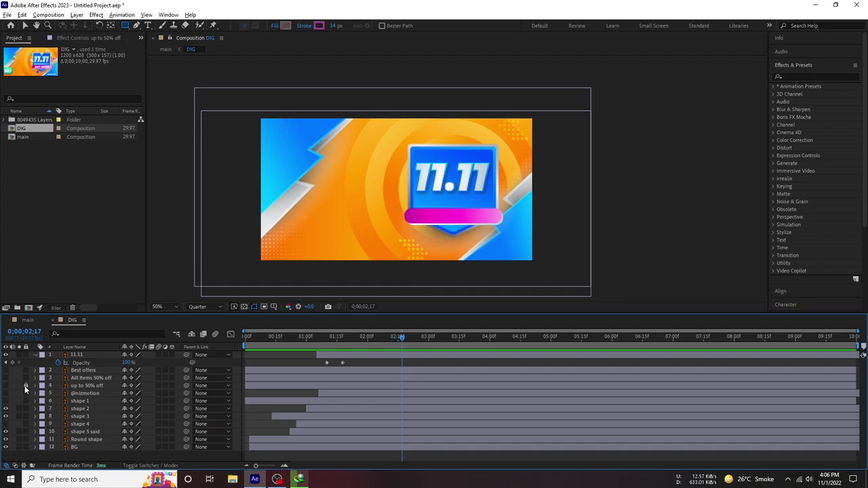
{"action": "left_click", "coordinate": [5, 385]}
{"action": "left_click", "coordinate": [5, 385]}
Compare the All Items 50% off and Best offers texts, leaving BEST OFFERS visible on the pink bar.
{"action": "left_click", "coordinate": [90, 378]}
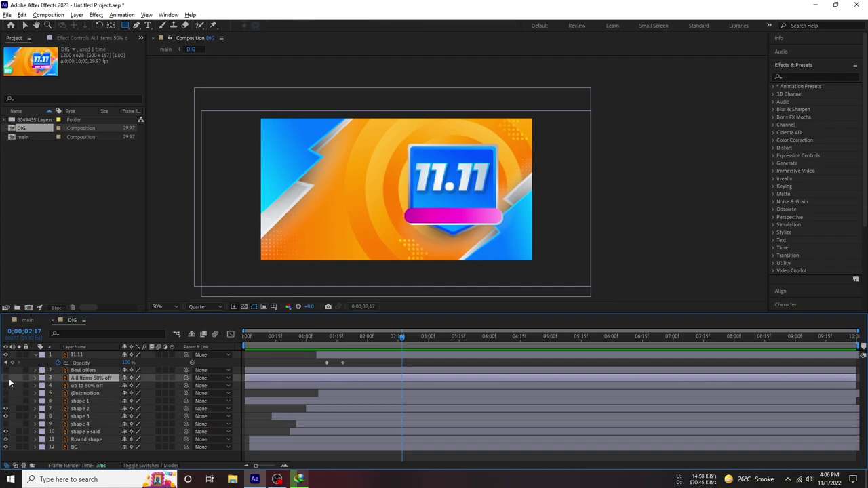
{"action": "left_click", "coordinate": [6, 377]}
{"action": "left_click", "coordinate": [5, 378]}
{"action": "left_click", "coordinate": [85, 371]}
{"action": "left_click", "coordinate": [5, 370]}
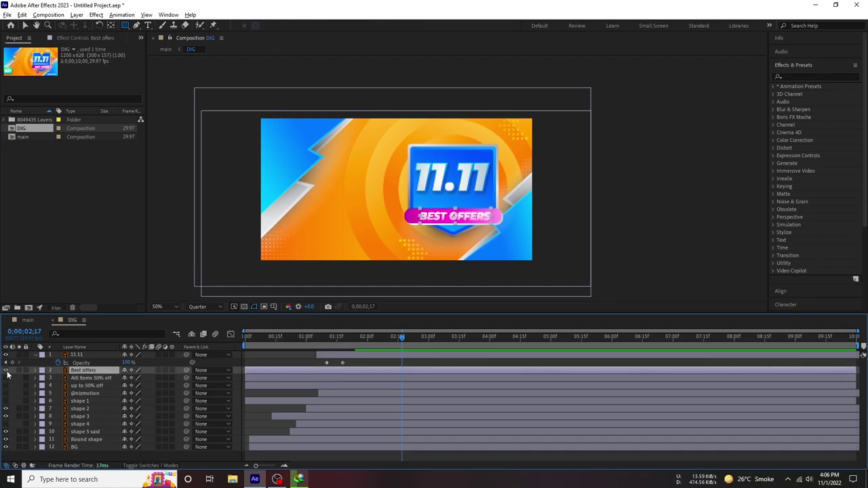
{"action": "left_click", "coordinate": [6, 370]}
{"action": "left_click", "coordinate": [5, 370]}
{"action": "left_click", "coordinate": [801, 77]}
Apply the Typewriter preset, found by searching 'typ', to the Best offers layer.
{"action": "type", "text": "typ"}
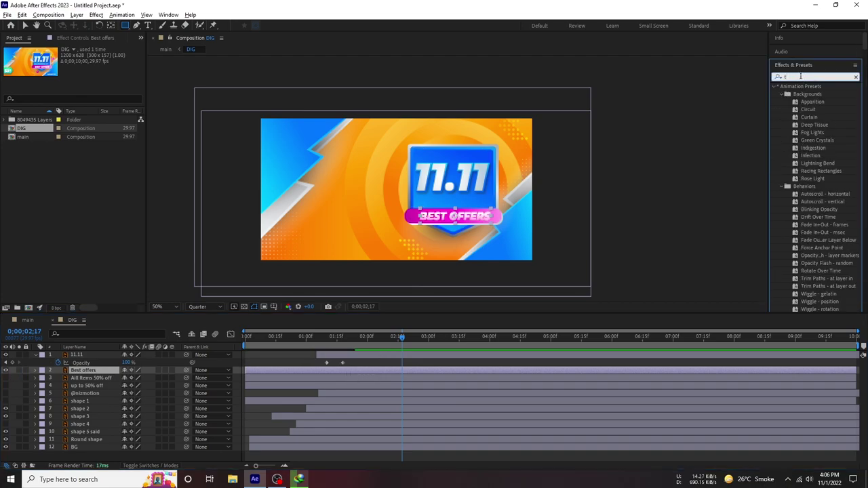
{"action": "mouse_move", "coordinate": [821, 132]}
{"action": "left_mouse_down"}
{"action": "mouse_move", "coordinate": [309, 368]}
{"action": "mouse_move", "coordinate": [92, 377]}
{"action": "left_mouse_up"}
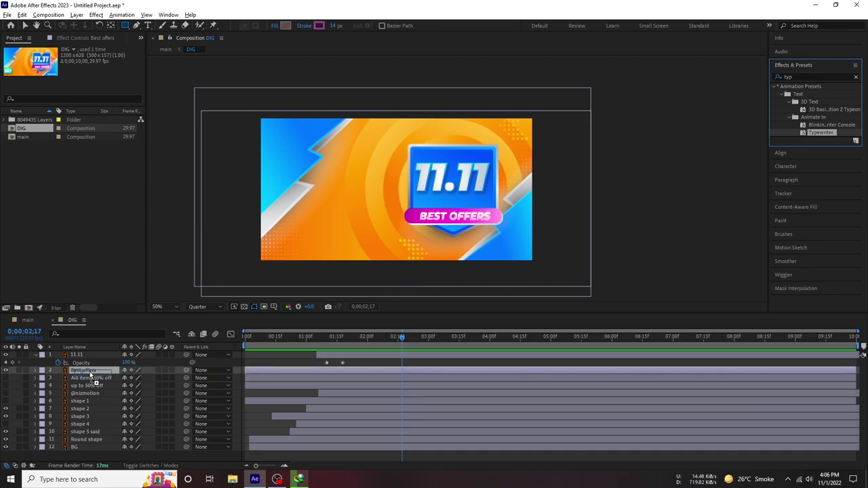
{"action": "key", "text": "v"}
Slide the Best offers layer bar so it starts around 01;10, just after 11.11 drops in.
{"action": "mouse_move", "coordinate": [281, 337]}
{"action": "left_mouse_down"}
{"action": "mouse_move", "coordinate": [378, 337]}
{"action": "mouse_move", "coordinate": [321, 346]}
{"action": "mouse_move", "coordinate": [344, 338]}
{"action": "left_mouse_up"}
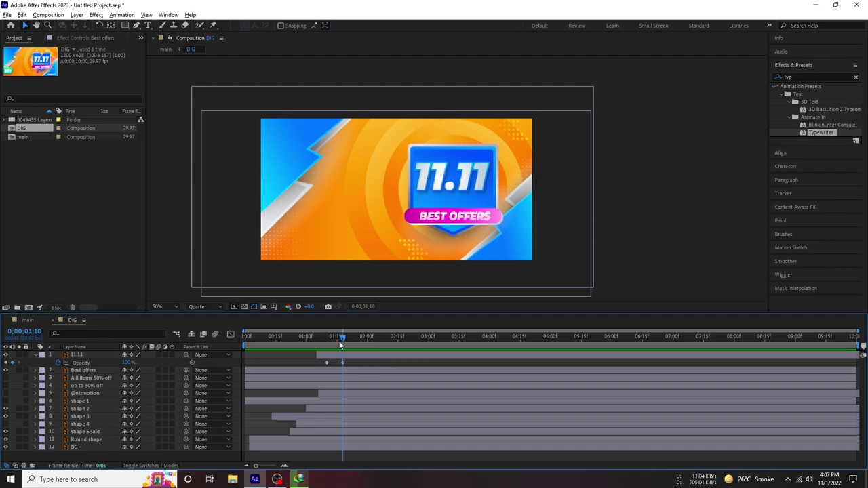
{"action": "left_click_drag", "start_coordinate": [344, 343], "coordinate": [347, 338]}
{"action": "left_click", "coordinate": [78, 372]}
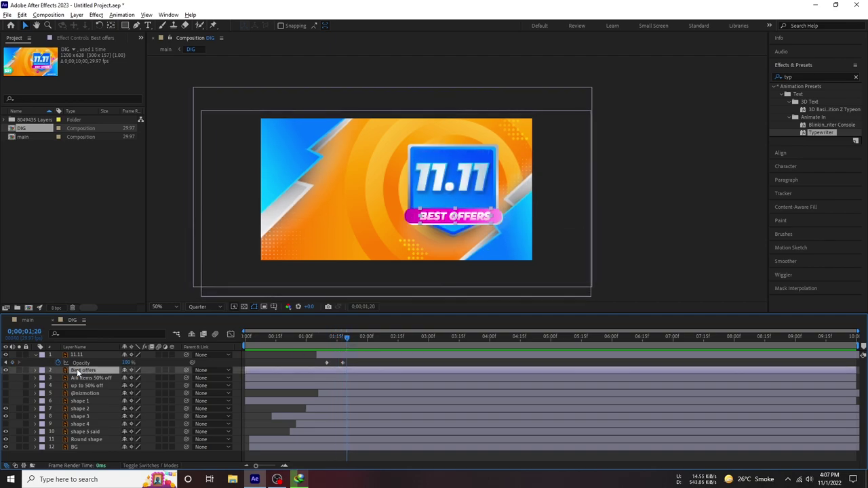
{"action": "left_click_drag", "start_coordinate": [277, 371], "coordinate": [360, 372]}
{"action": "mouse_move", "coordinate": [256, 350]}
{"action": "left_mouse_down"}
{"action": "mouse_move", "coordinate": [335, 348]}
{"action": "mouse_move", "coordinate": [315, 363]}
{"action": "mouse_move", "coordinate": [347, 363]}
{"action": "mouse_move", "coordinate": [349, 373]}
{"action": "left_mouse_up"}
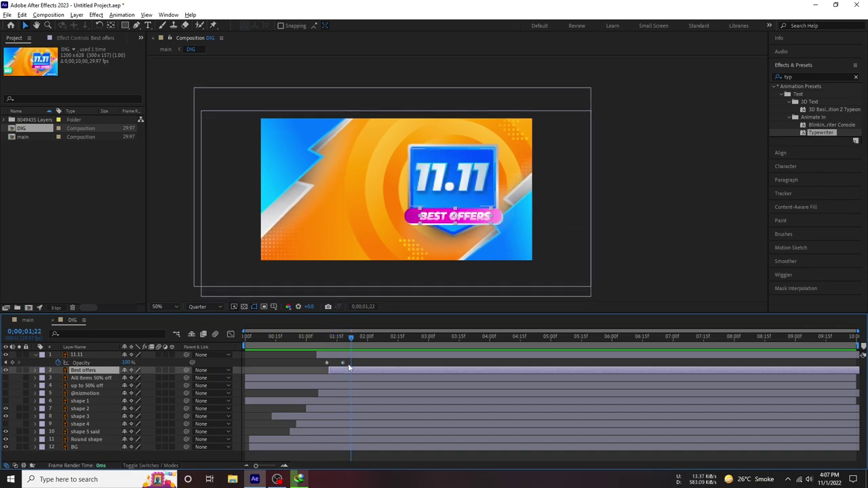
Keyframe Best offers Opacity at 0% at 01;11 and 100% at 01;18.
{"action": "key", "text": "t"}
{"action": "left_click_drag", "start_coordinate": [347, 345], "coordinate": [331, 347]}
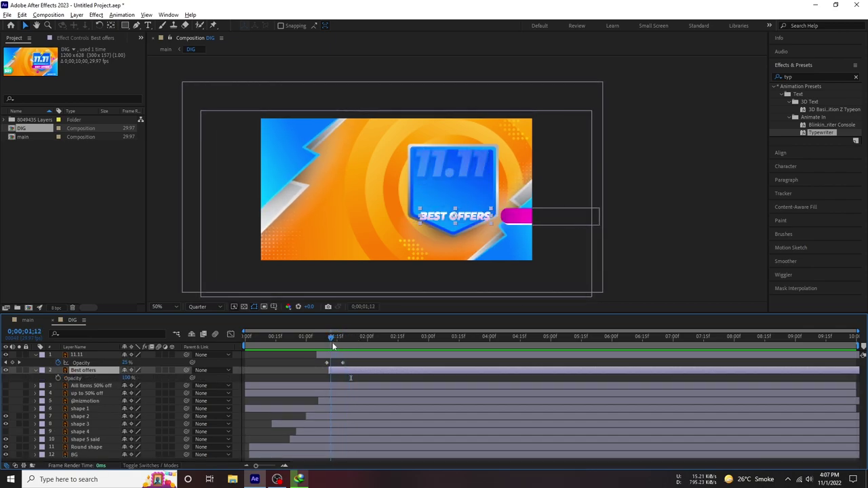
{"action": "left_click", "coordinate": [124, 378]}
{"action": "type", "text": "0"}
{"action": "key", "text": "Return"}
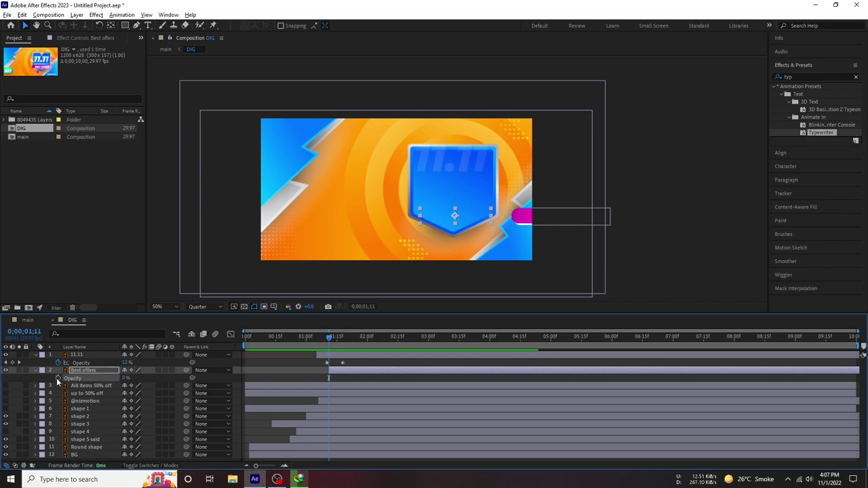
{"action": "left_click", "coordinate": [58, 378]}
{"action": "left_click_drag", "start_coordinate": [328, 335], "coordinate": [345, 341]}
{"action": "left_click_drag", "start_coordinate": [126, 378], "coordinate": [193, 378]}
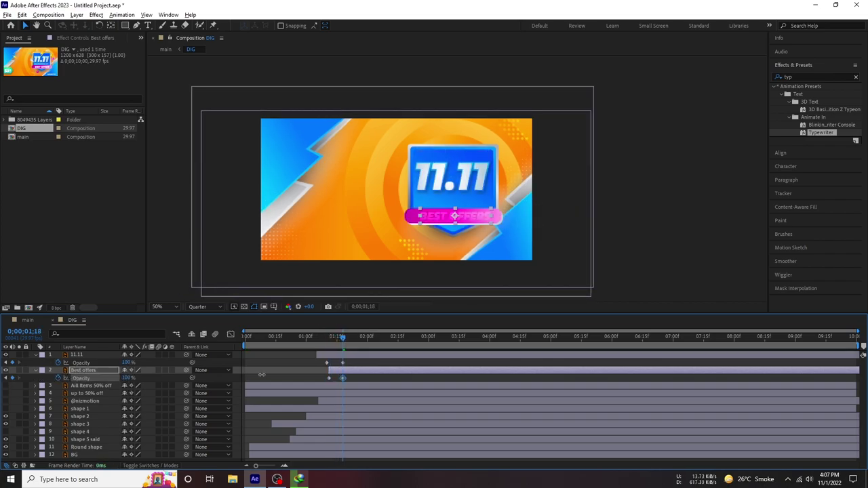
Apply Easy Ease (F9) to the opacity keyframes of both 11.11 and Best offers.
{"action": "left_click_drag", "start_coordinate": [342, 336], "coordinate": [322, 337]}
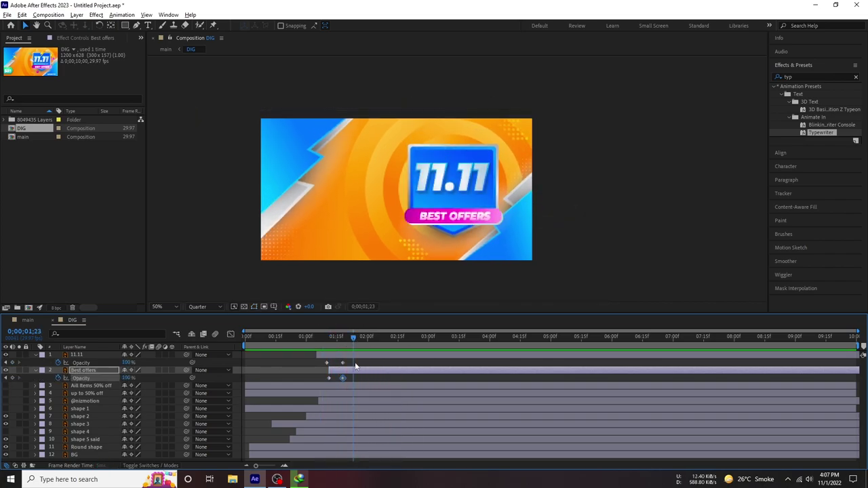
{"action": "left_click", "coordinate": [330, 336]}
{"action": "left_click", "coordinate": [363, 363]}
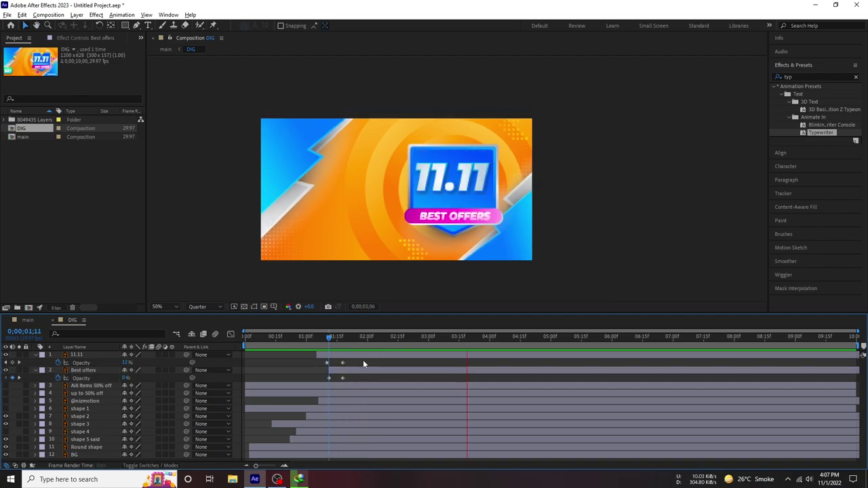
{"action": "left_click", "coordinate": [404, 352]}
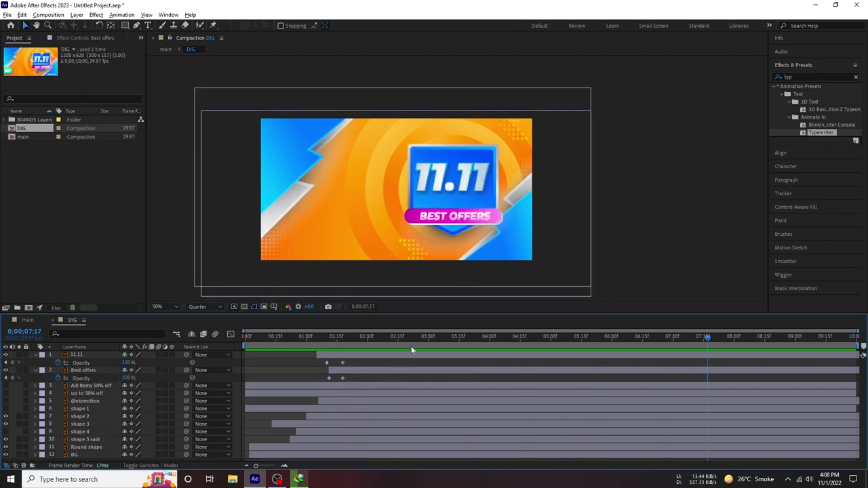
{"action": "left_click_drag", "start_coordinate": [411, 346], "coordinate": [274, 362]}
{"action": "key", "text": "F9"}
{"action": "left_click_drag", "start_coordinate": [355, 377], "coordinate": [275, 384]}
{"action": "key", "text": "F9"}
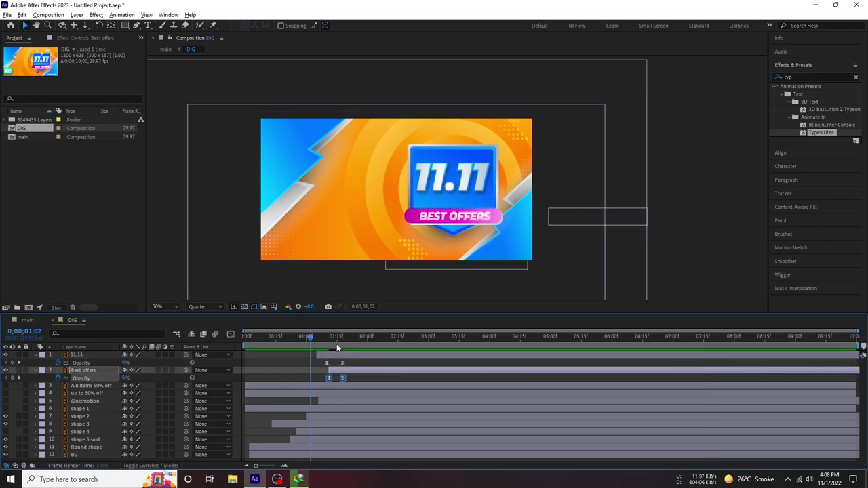
Shift the Best offers layer slightly later so its fade starts around 01;16, then preview.
{"action": "key", "text": "space"}
{"action": "left_click", "coordinate": [272, 336]}
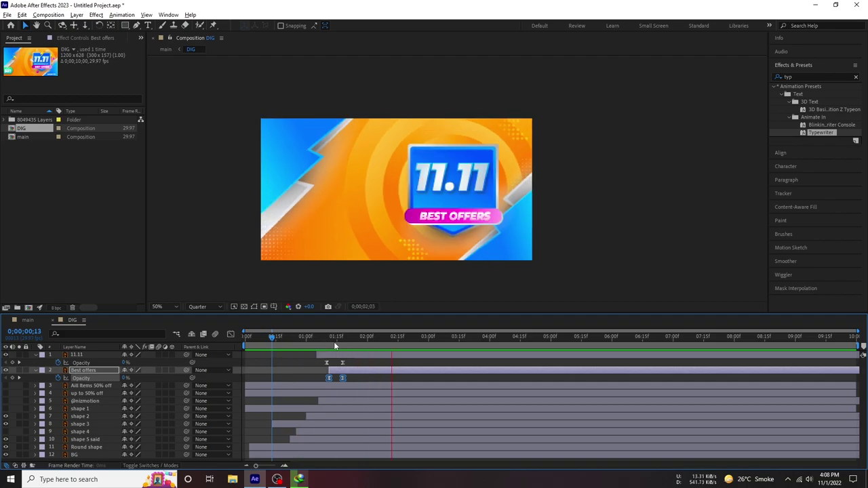
{"action": "left_click", "coordinate": [334, 337]}
{"action": "left_click_drag", "start_coordinate": [346, 371], "coordinate": [355, 369]}
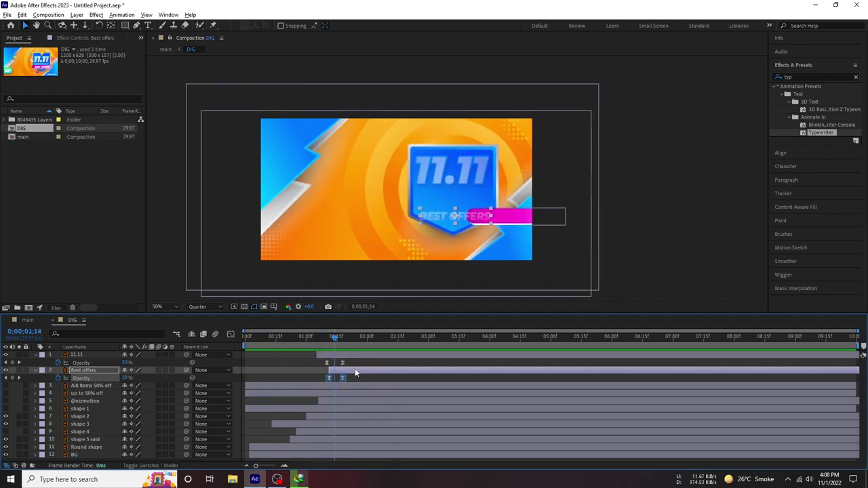
{"action": "key", "text": "space"}
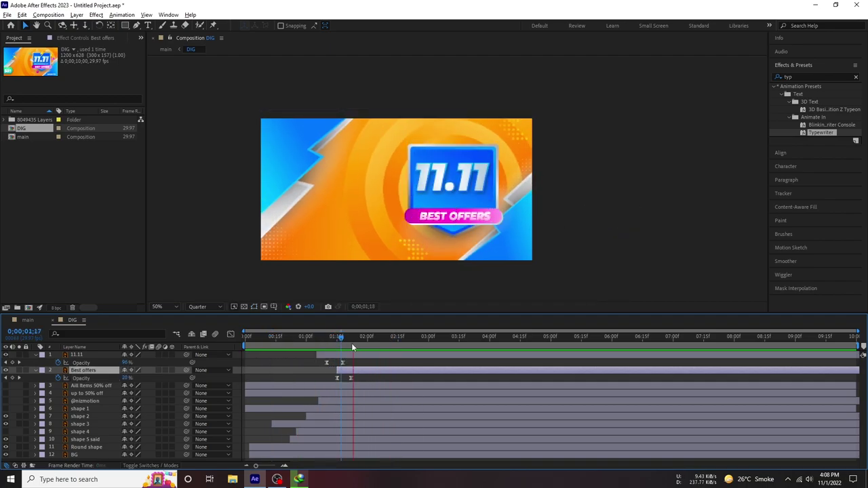
{"action": "left_click", "coordinate": [338, 336]}
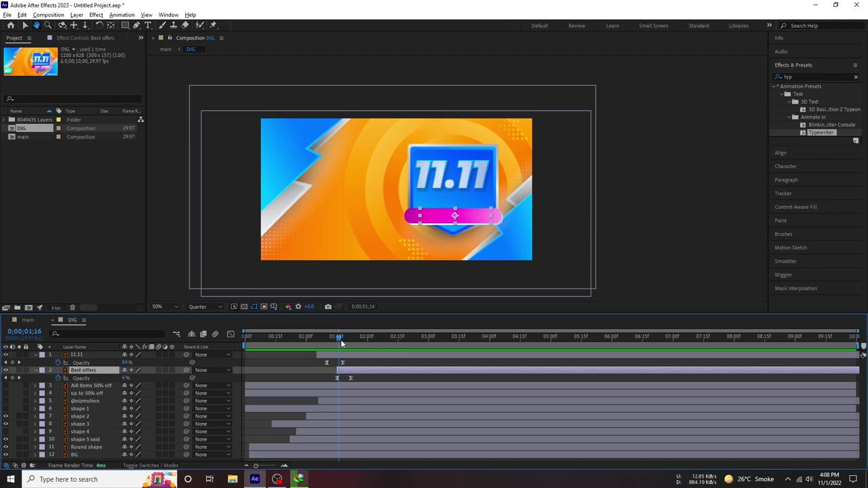
Nudge the Best offers layer bar slightly left so it starts a little earlier.
{"action": "left_click", "coordinate": [367, 337]}
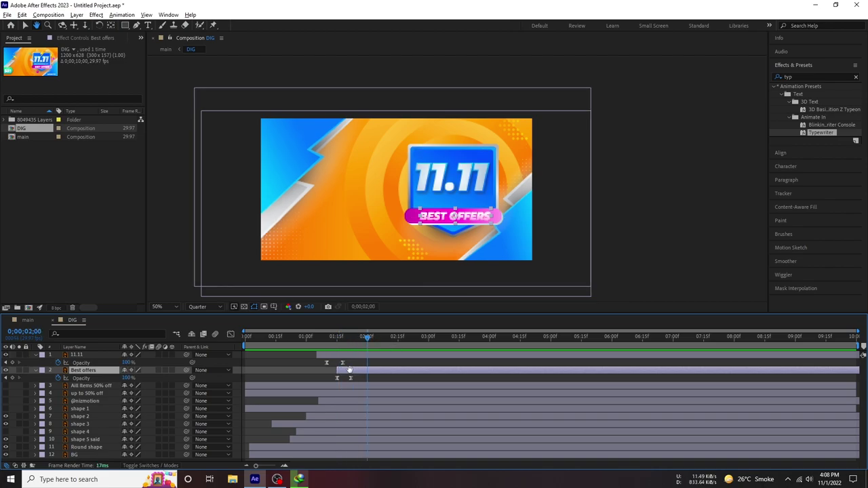
{"action": "left_click_drag", "start_coordinate": [347, 370], "coordinate": [344, 369]}
{"action": "left_click", "coordinate": [327, 337]}
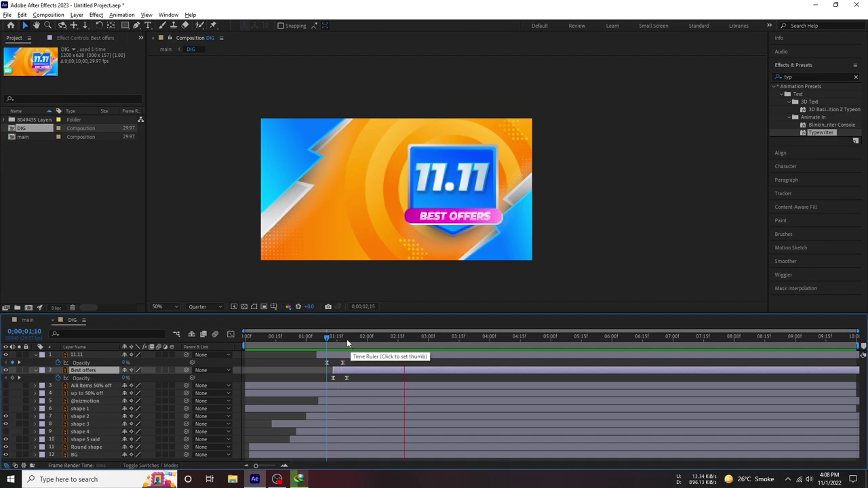
Save the project as ads.aep in G:\project\motion.
{"action": "key", "text": "ctrl+s"}
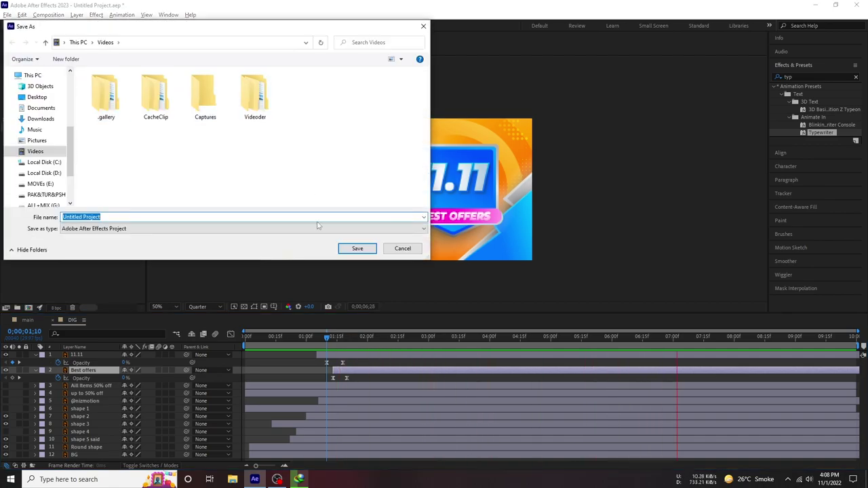
{"action": "left_click", "coordinate": [403, 248]}
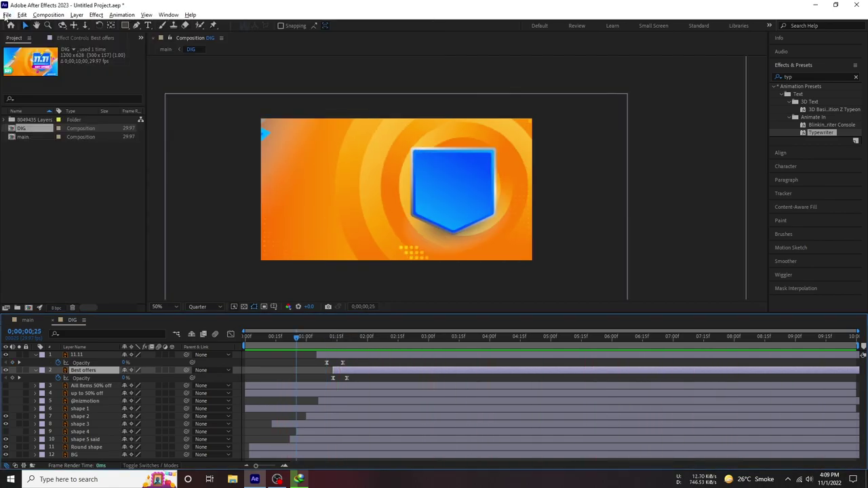
{"action": "left_click", "coordinate": [7, 14]}
{"action": "left_click", "coordinate": [162, 99]}
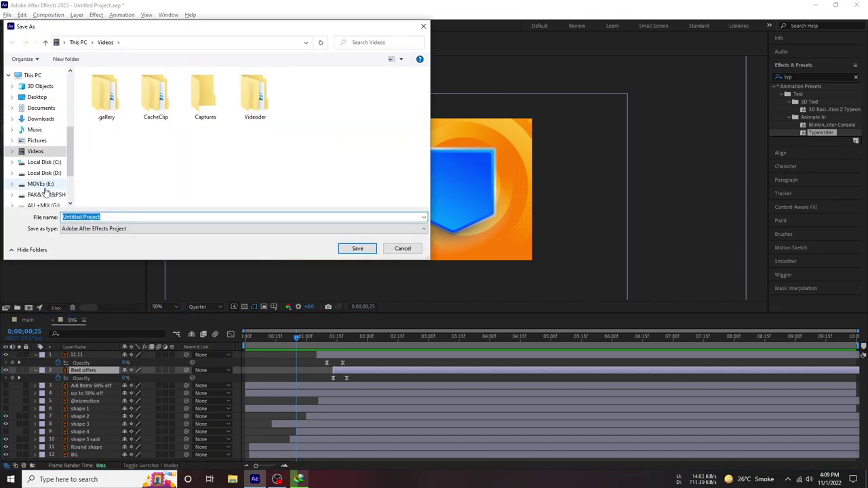
{"action": "left_click", "coordinate": [44, 137]}
{"action": "double_click", "coordinate": [255, 145]}
{"action": "double_click", "coordinate": [109, 95]}
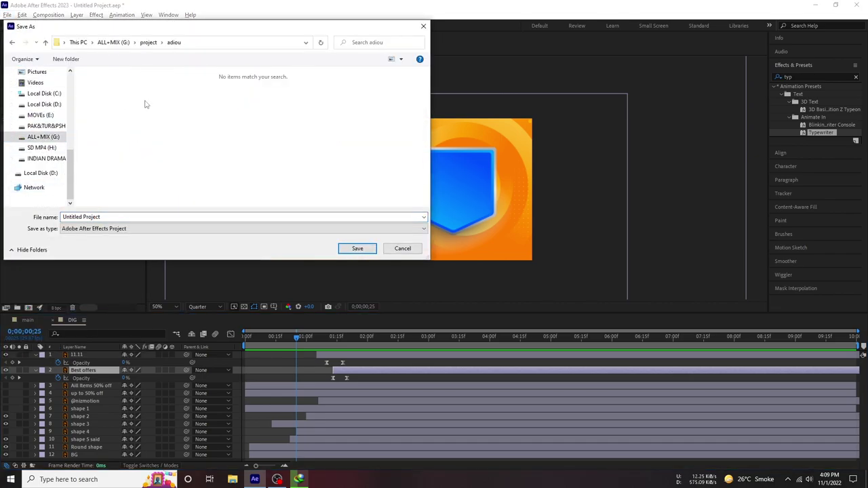
{"action": "key", "text": "BackSpace"}
{"action": "double_click", "coordinate": [353, 97]}
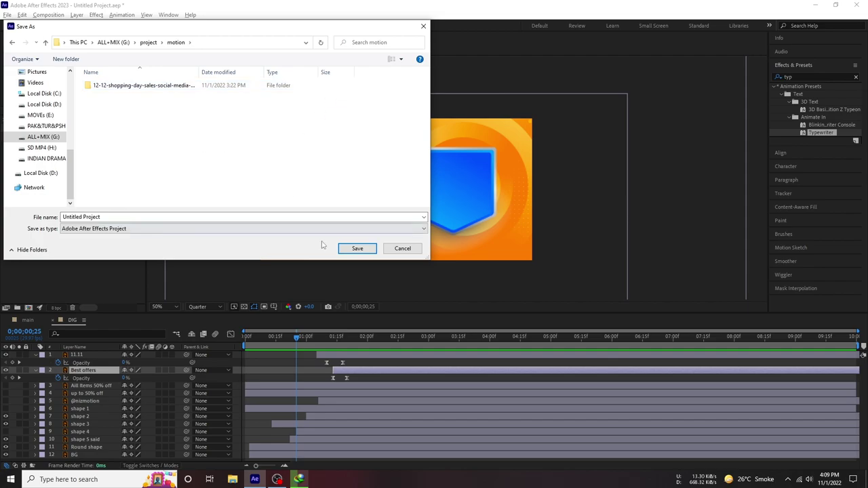
{"action": "type", "text": "ads"}
{"action": "left_click", "coordinate": [369, 247]}
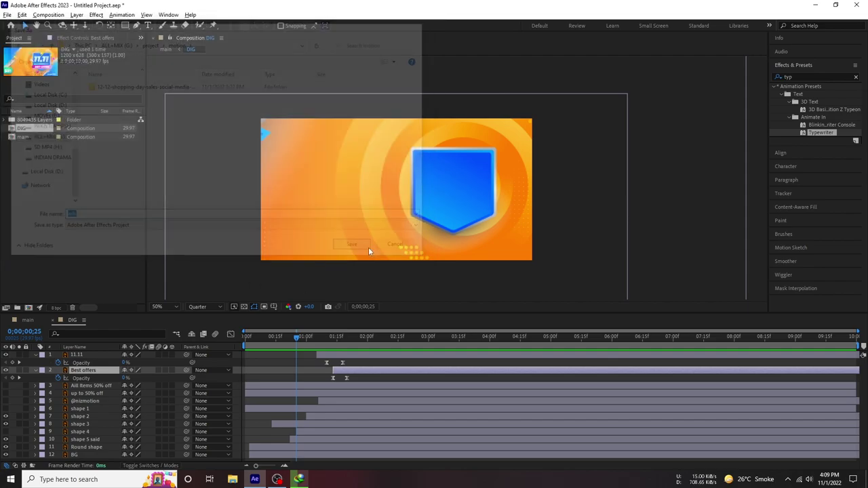
Collapse the Opacity rows and turn on the All items 50% off layer's visibility.
{"action": "key", "text": "space"}
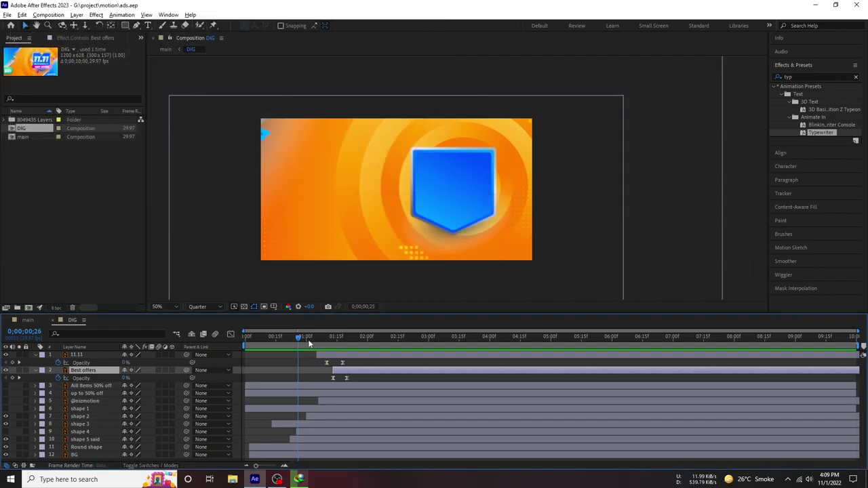
{"action": "key", "text": "u"}
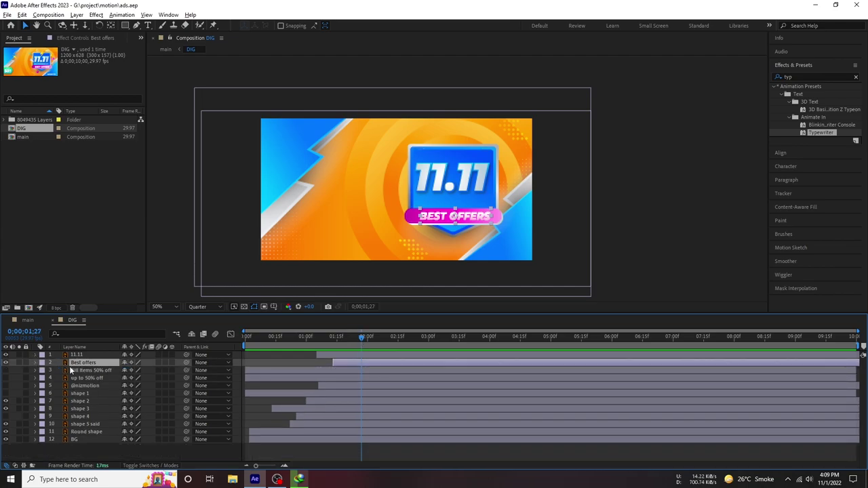
{"action": "left_click", "coordinate": [104, 370]}
{"action": "left_click", "coordinate": [25, 370]}
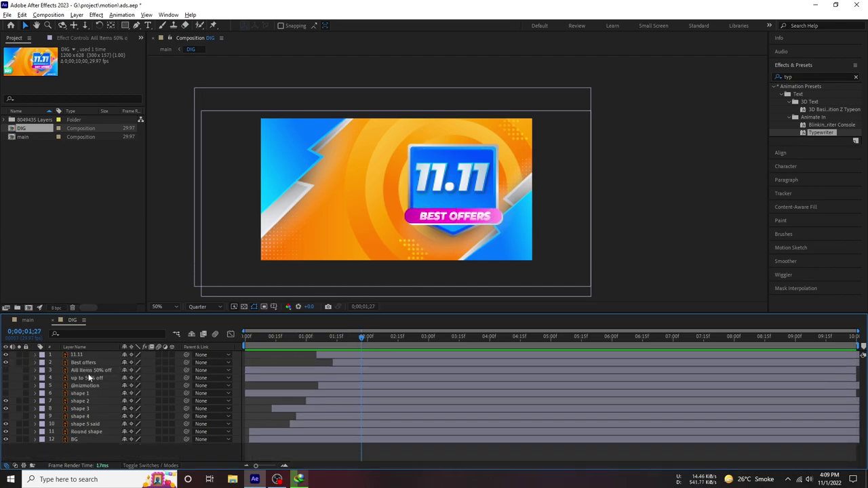
{"action": "left_click", "coordinate": [25, 371]}
{"action": "left_click", "coordinate": [5, 371]}
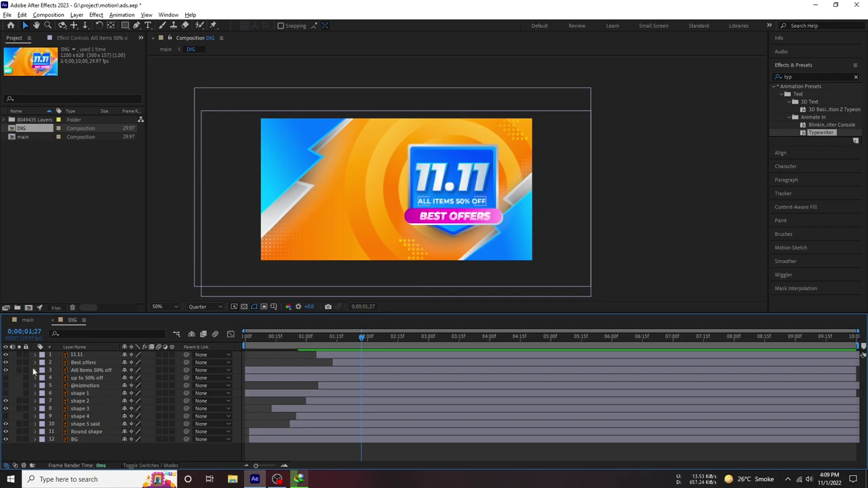
Trim the All items 50% off layer's in-point to 1;12 with Alt+[.
{"action": "left_click", "coordinate": [329, 336]}
{"action": "left_click", "coordinate": [290, 374]}
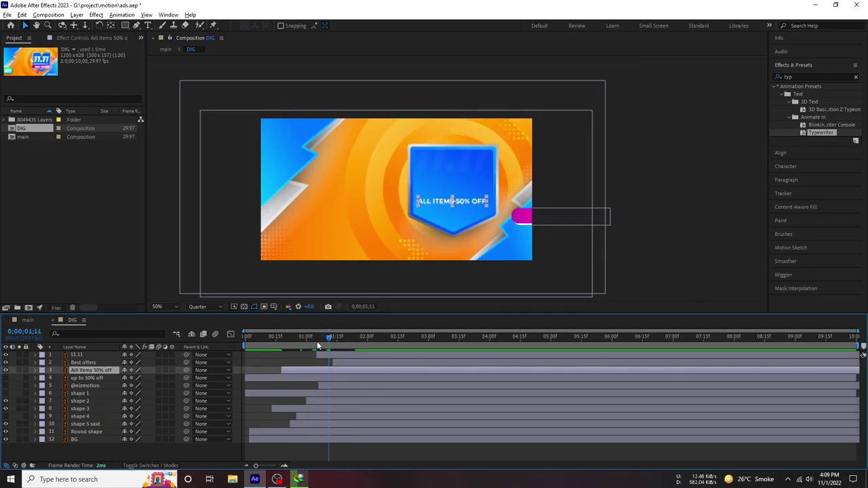
{"action": "left_click_drag", "start_coordinate": [317, 346], "coordinate": [362, 351]}
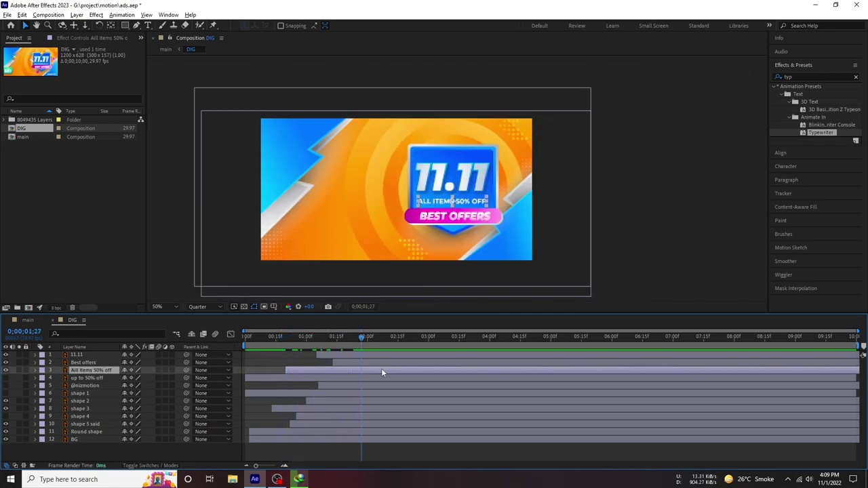
{"action": "left_click", "coordinate": [331, 336]}
{"action": "key", "text": "alt+bracketleft"}
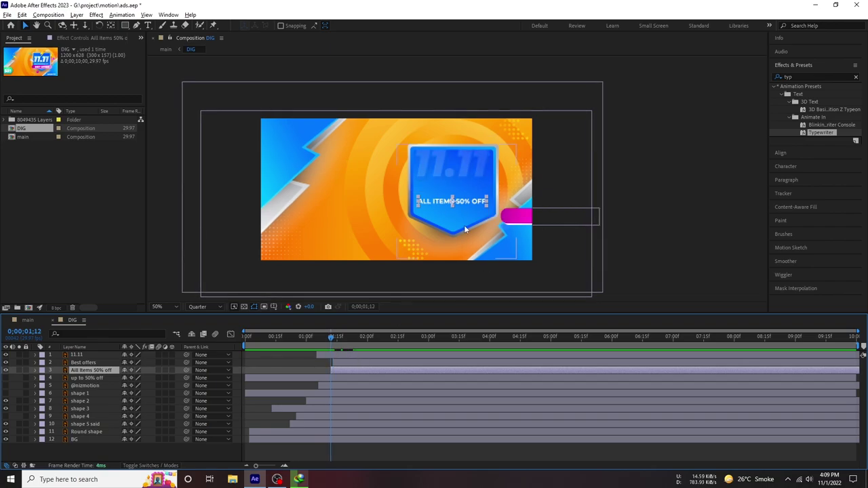
Set the composition view to 100% zoom and Half preview resolution.
{"action": "key", "text": "period"}
{"action": "left_click", "coordinate": [215, 309]}
{"action": "left_click", "coordinate": [209, 331]}
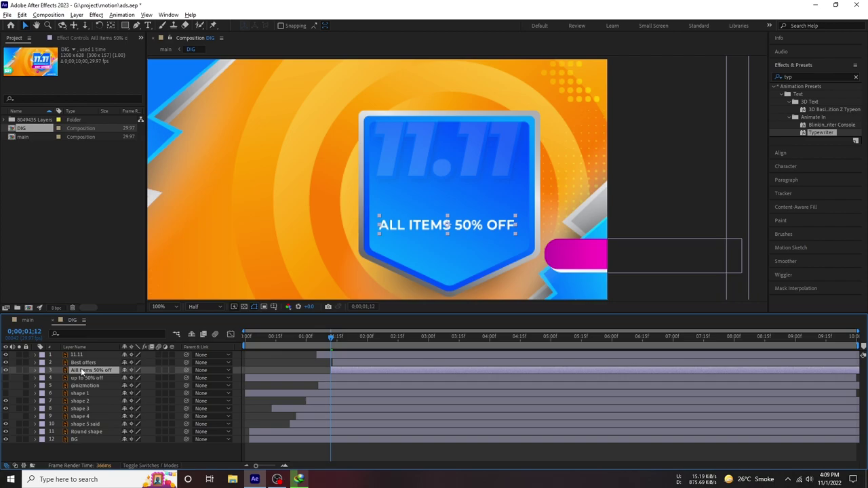
Draw a rectangle mask on the text, shift it left to hide it, and keyframe Mask Path at 1;12.
{"action": "left_click", "coordinate": [125, 25]}
{"action": "left_click_drag", "start_coordinate": [368, 209], "coordinate": [525, 236]}
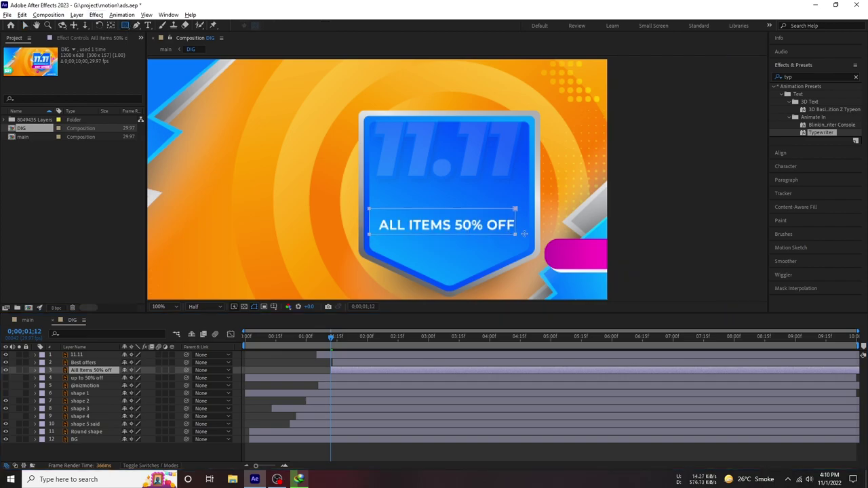
{"action": "left_click", "coordinate": [50, 387]}
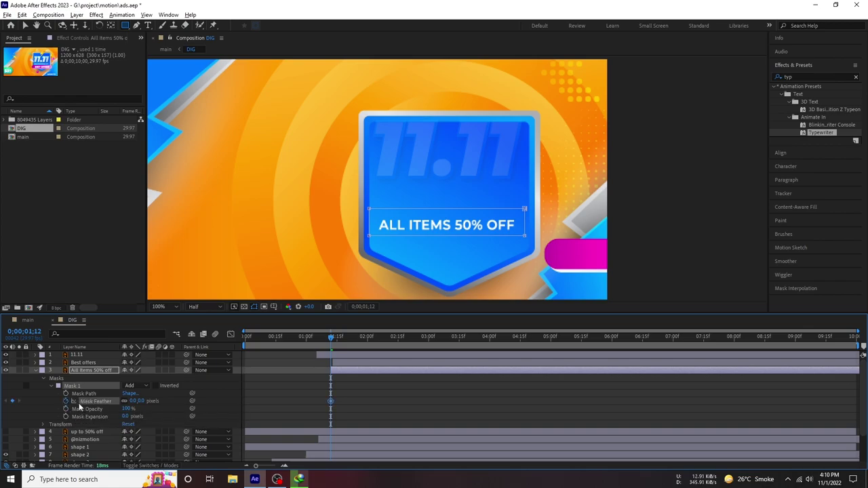
{"action": "left_click", "coordinate": [72, 394]}
{"action": "key", "text": "v"}
{"action": "left_click", "coordinate": [73, 386]}
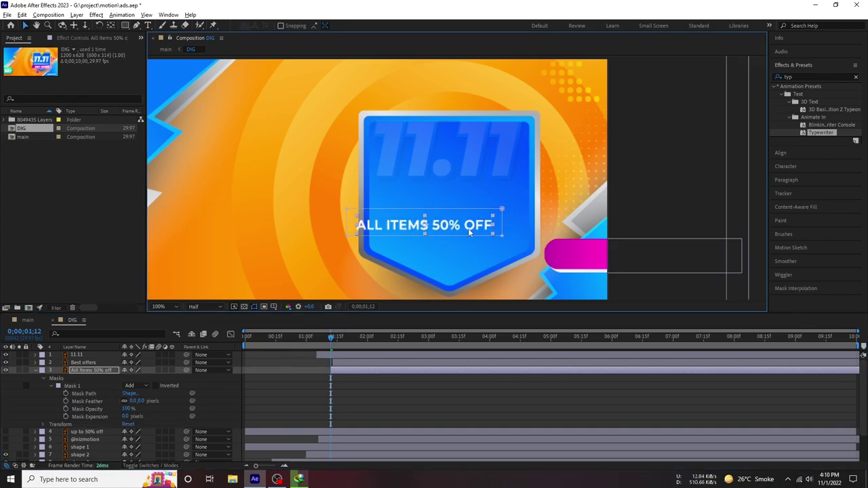
{"action": "left_click_drag", "start_coordinate": [481, 221], "coordinate": [340, 217]}
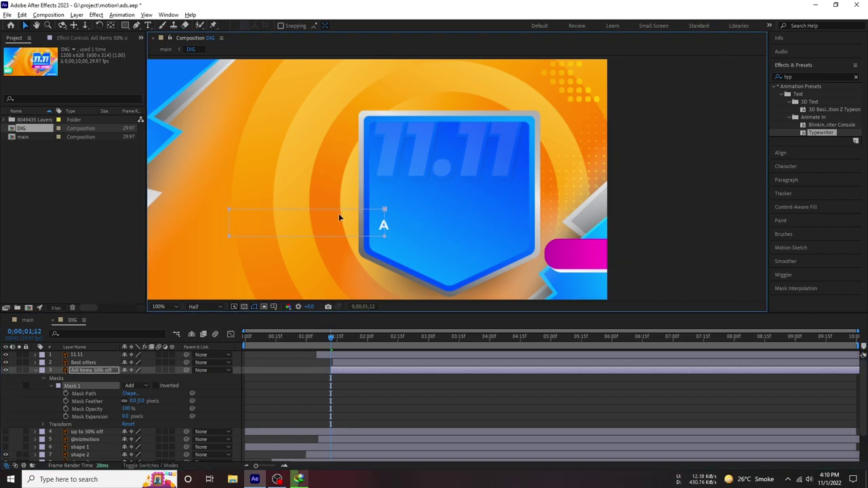
{"action": "left_click", "coordinate": [65, 393]}
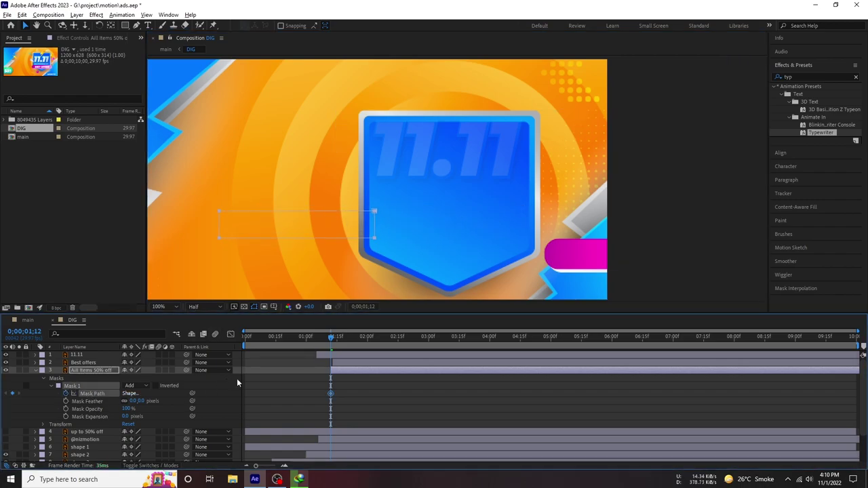
At 2;08, slide the whole mask right so it reveals the ALL ITEMS 50% OFF text.
{"action": "left_click", "coordinate": [369, 339]}
{"action": "left_click_drag", "start_coordinate": [369, 340], "coordinate": [383, 340]}
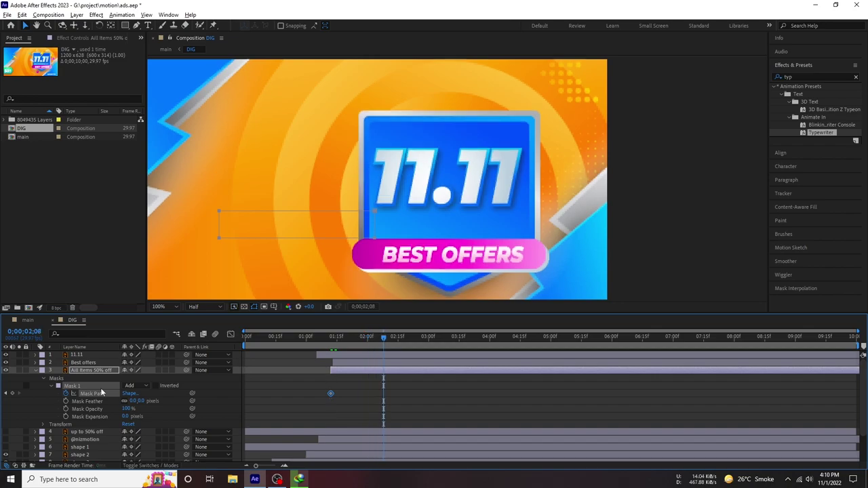
{"action": "left_click_drag", "start_coordinate": [367, 212], "coordinate": [382, 211]}
{"action": "key", "text": "ctrl+z"}
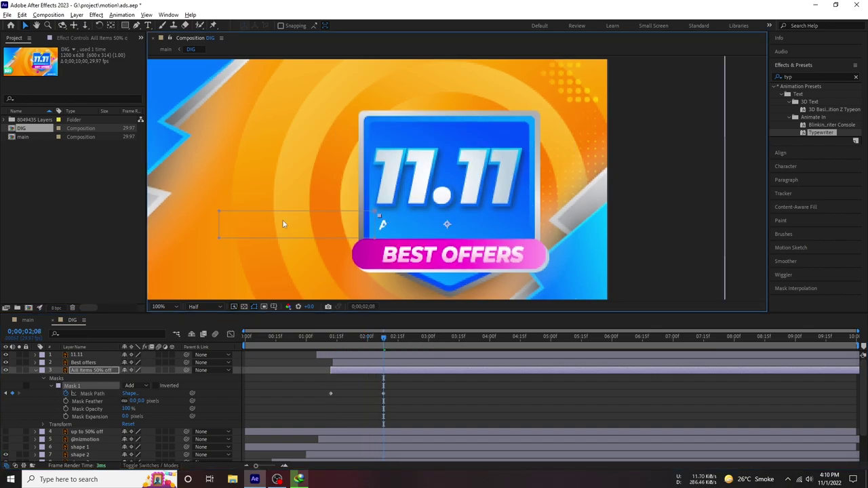
{"action": "left_click_drag", "start_coordinate": [234, 240], "coordinate": [250, 240]}
{"action": "key", "text": "ctrl+z"}
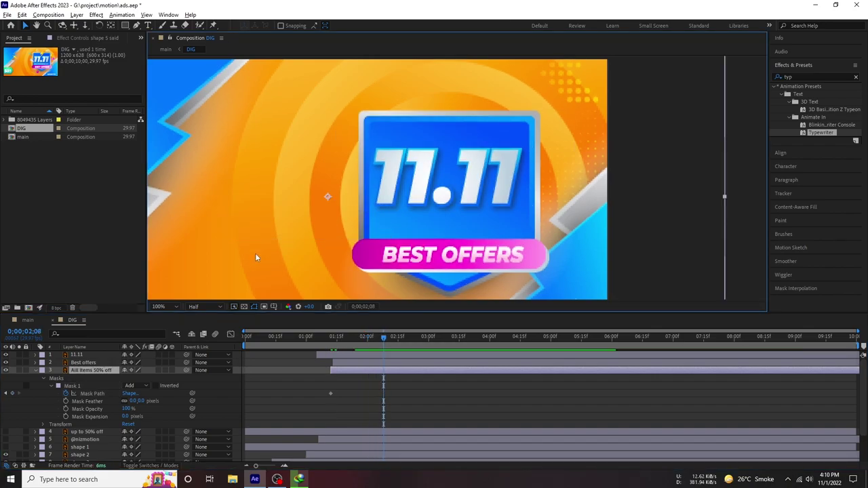
{"action": "left_click", "coordinate": [330, 393]}
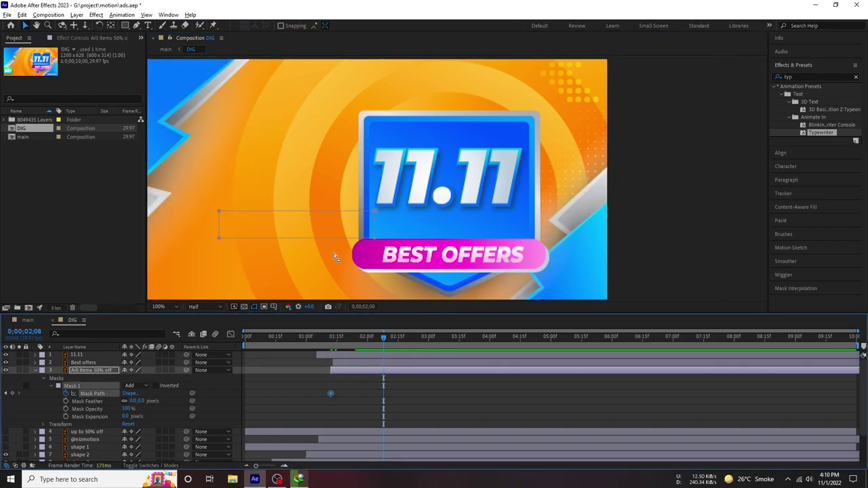
{"action": "left_click_drag", "start_coordinate": [339, 212], "coordinate": [416, 211]}
{"action": "left_click_drag", "start_coordinate": [491, 211], "coordinate": [494, 211]}
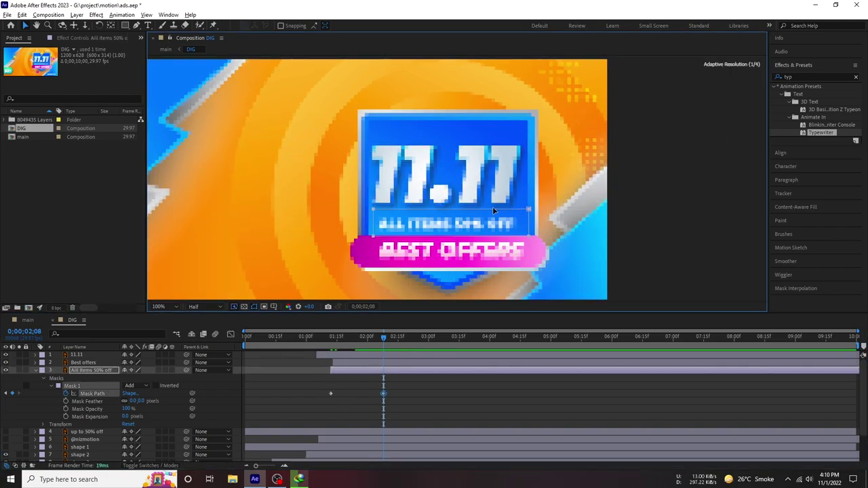
Preview the text reveal from 1;01 and Easy Ease both Mask Path keyframes with F9.
{"action": "key", "text": "space"}
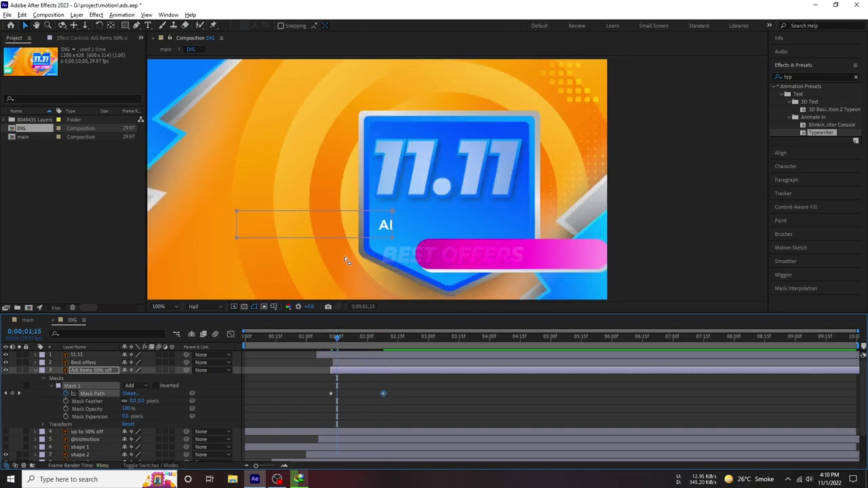
{"action": "left_click", "coordinate": [308, 336]}
{"action": "key", "text": "space"}
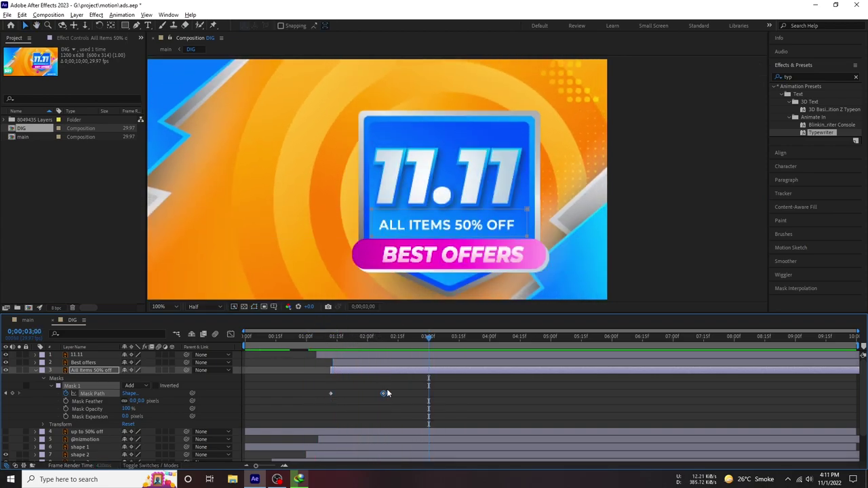
{"action": "left_click_drag", "start_coordinate": [386, 388], "coordinate": [320, 398]}
{"action": "key", "text": "F9"}
{"action": "left_click", "coordinate": [348, 336]}
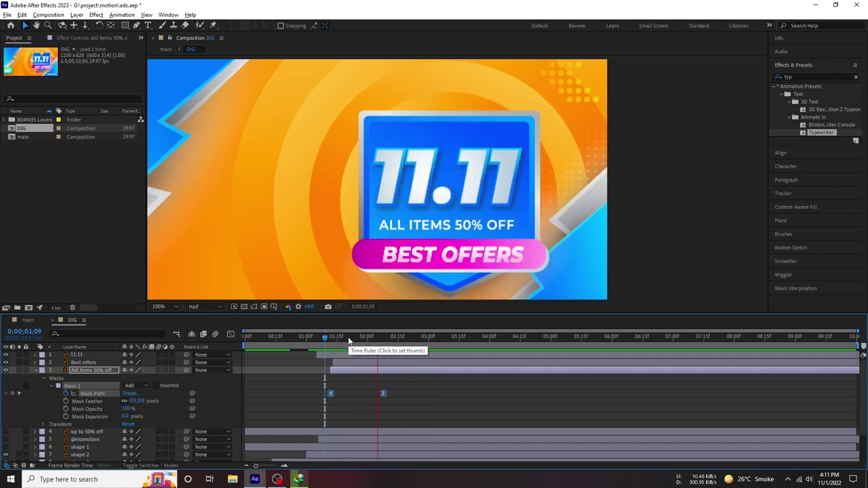
Collapse the All Items 50% off layer's properties and preview from about 1;13.
{"action": "key", "text": "space"}
{"action": "scroll", "coordinate": [384, 250], "scroll_direction": "down", "scroll_amount": 2}
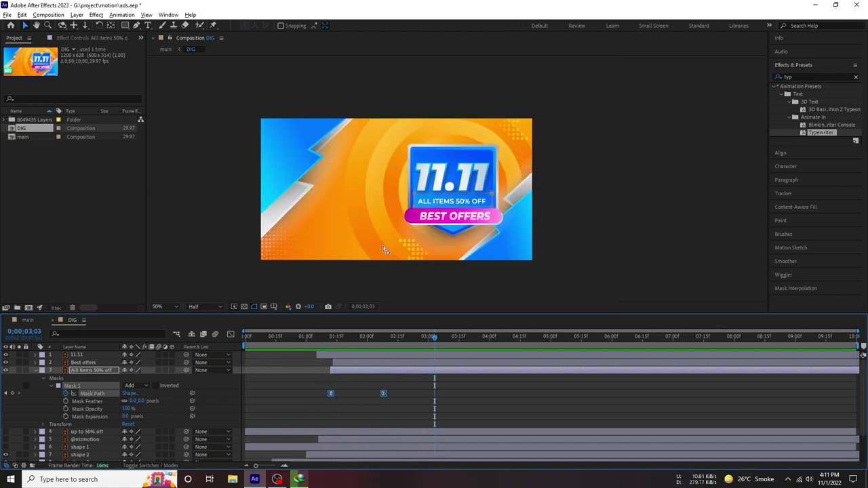
{"action": "left_click", "coordinate": [39, 370]}
{"action": "mouse_move", "coordinate": [348, 337]}
{"action": "left_mouse_down"}
{"action": "mouse_move", "coordinate": [333, 348]}
{"action": "mouse_move", "coordinate": [325, 337]}
{"action": "mouse_move", "coordinate": [365, 337]}
{"action": "left_mouse_up"}
{"action": "key", "text": "space"}
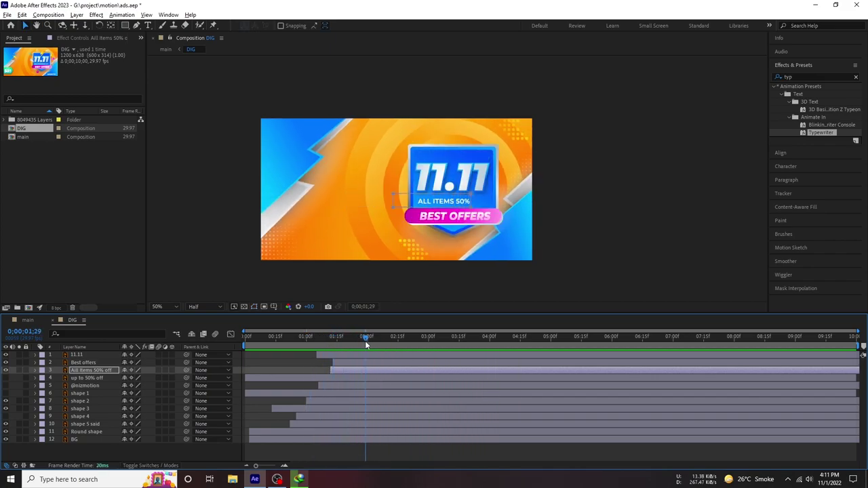
Toggle shape 1's visibility to compare, leaving it switched on and selected.
{"action": "left_click", "coordinate": [6, 416]}
{"action": "left_click", "coordinate": [5, 416]}
{"action": "left_click", "coordinate": [5, 415]}
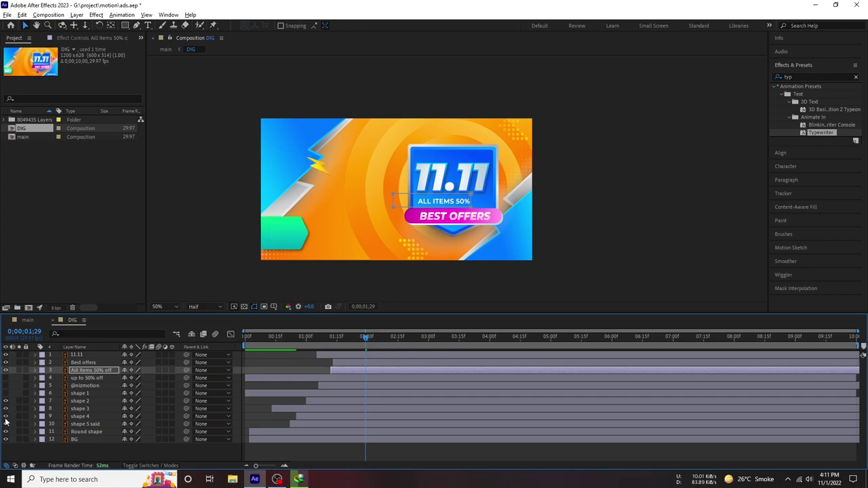
{"action": "left_click", "coordinate": [5, 416]}
{"action": "left_click", "coordinate": [5, 394]}
{"action": "left_click", "coordinate": [6, 393]}
{"action": "left_click_drag", "start_coordinate": [334, 342], "coordinate": [363, 343]}
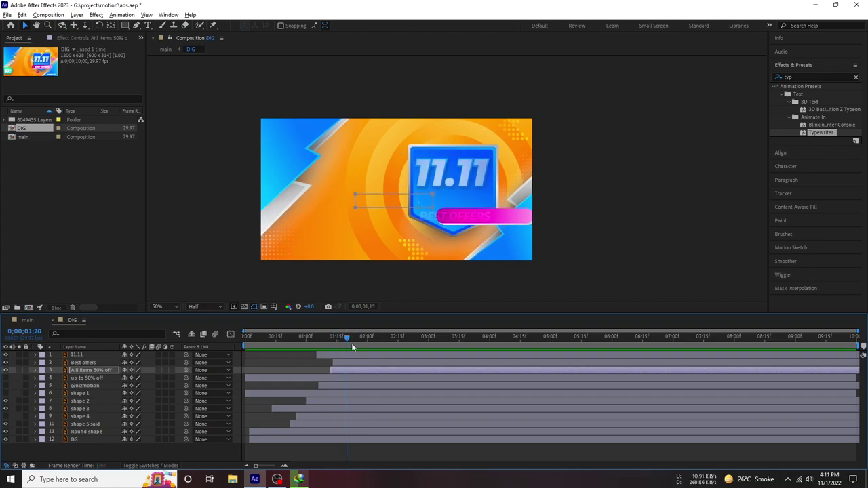
{"action": "left_click", "coordinate": [6, 378]}
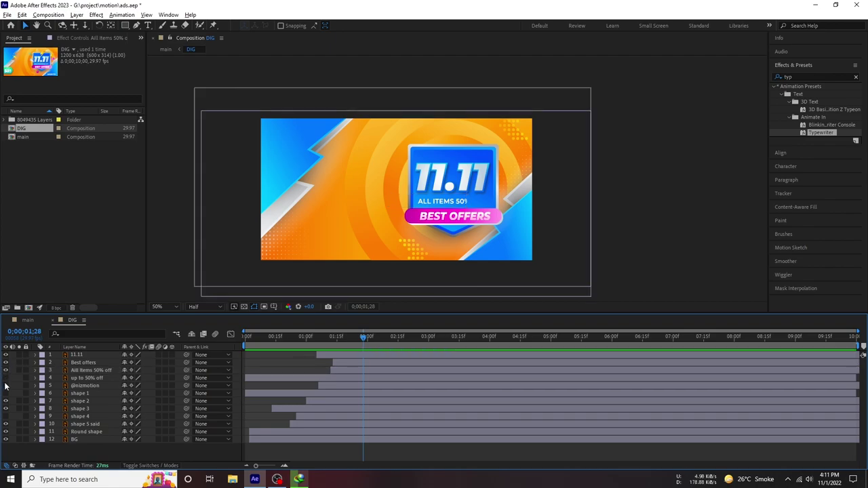
{"action": "left_click", "coordinate": [5, 394]}
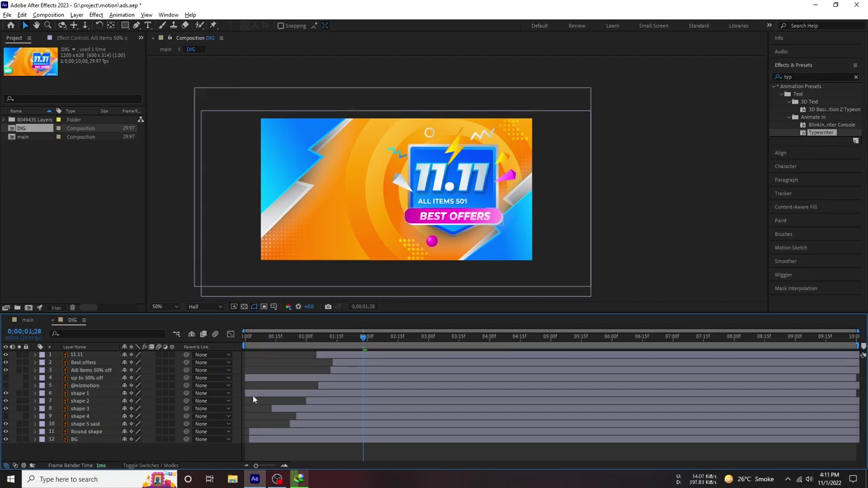
{"action": "left_click", "coordinate": [265, 393]}
Drag shape 1's layer bar slightly earlier, around 1;19.
{"action": "left_click_drag", "start_coordinate": [339, 336], "coordinate": [356, 348]}
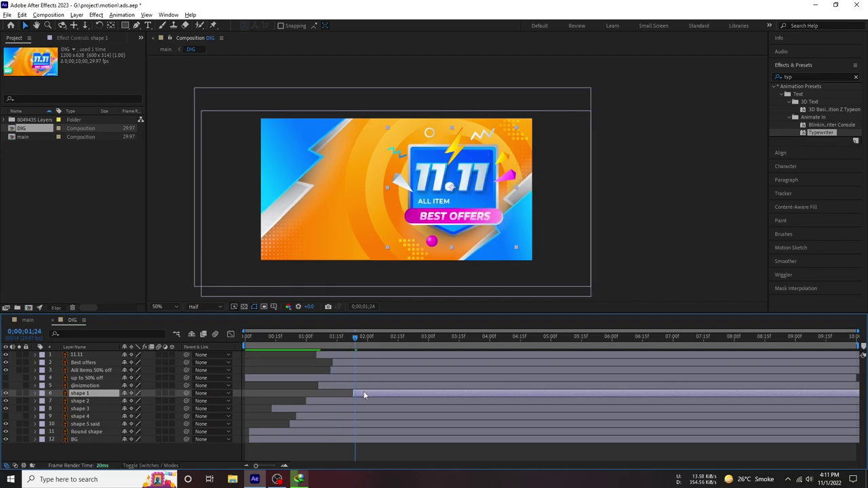
{"action": "left_click_drag", "start_coordinate": [364, 394], "coordinate": [347, 393]}
{"action": "left_click_drag", "start_coordinate": [354, 337], "coordinate": [352, 385]}
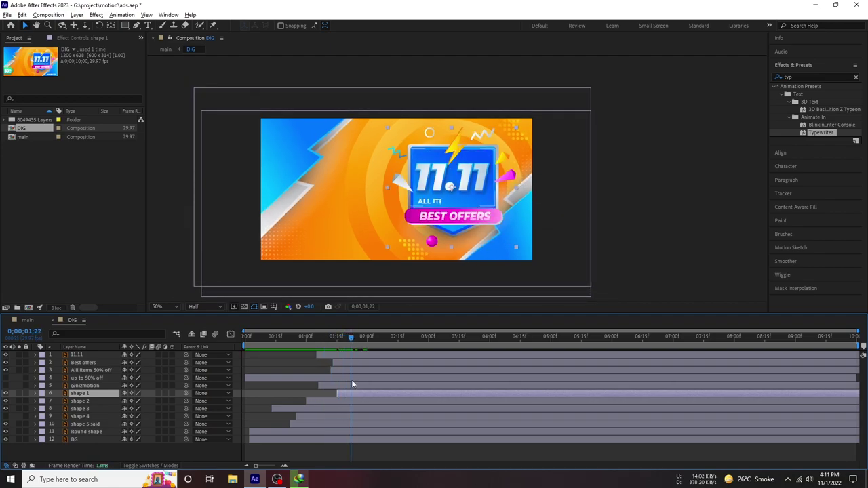
{"action": "left_click_drag", "start_coordinate": [350, 343], "coordinate": [345, 339]}
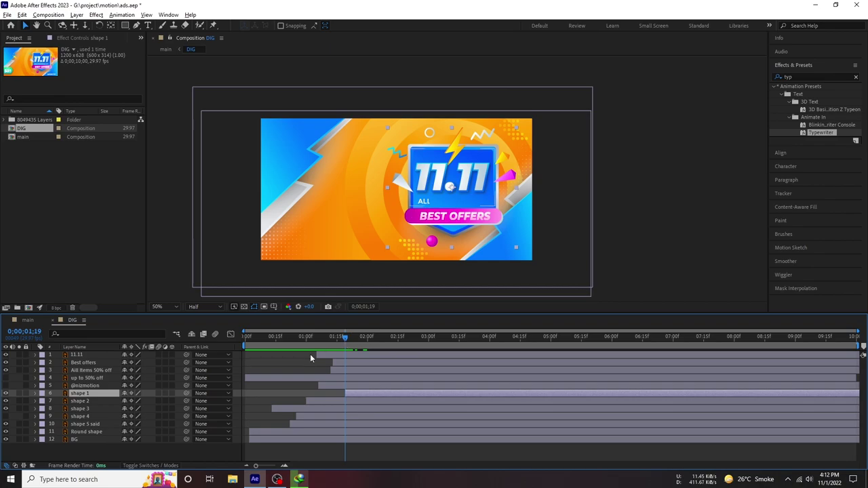
Set shape 1's Scale to 0% and keyframe it at 1;19.
{"action": "key", "text": "s"}
{"action": "left_click_drag", "start_coordinate": [145, 400], "coordinate": [106, 407]}
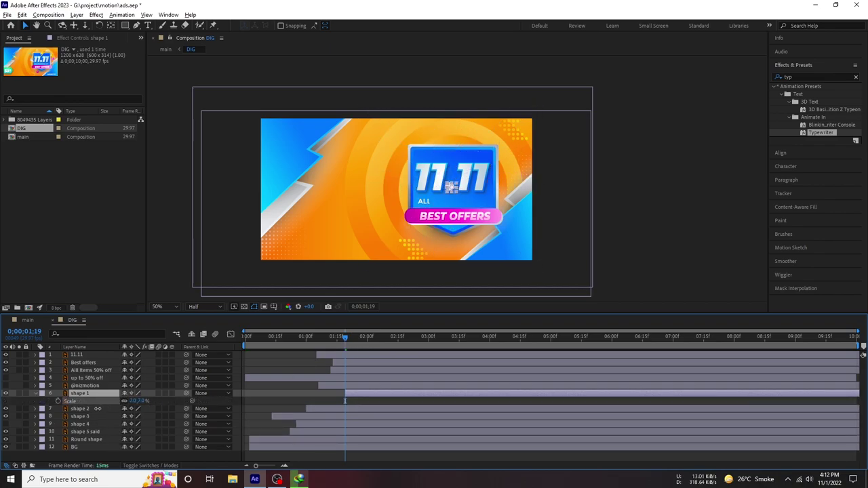
{"action": "left_click", "coordinate": [139, 401]}
{"action": "type", "text": "0"}
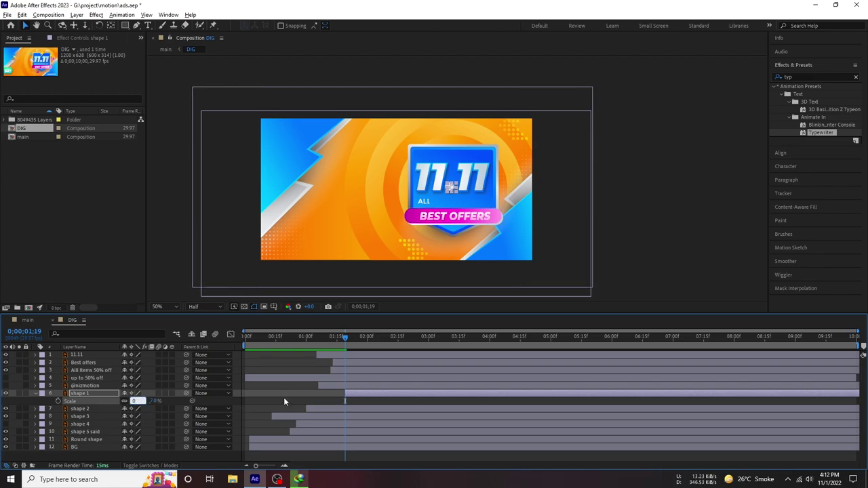
{"action": "key", "text": "Return"}
{"action": "mouse_move", "coordinate": [345, 339]}
{"action": "left_mouse_down"}
{"action": "mouse_move", "coordinate": [357, 339]}
{"action": "mouse_move", "coordinate": [346, 350]}
{"action": "mouse_move", "coordinate": [389, 346]}
{"action": "left_mouse_up"}
{"action": "left_click", "coordinate": [57, 400]}
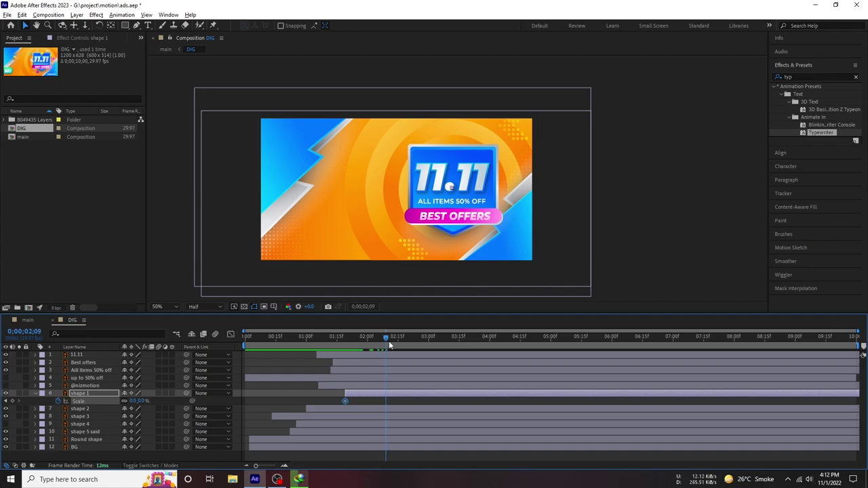
Add Scale keyframes at about 130%, 125%, 131%, then 100% at 2;19.
{"action": "left_click", "coordinate": [378, 350]}
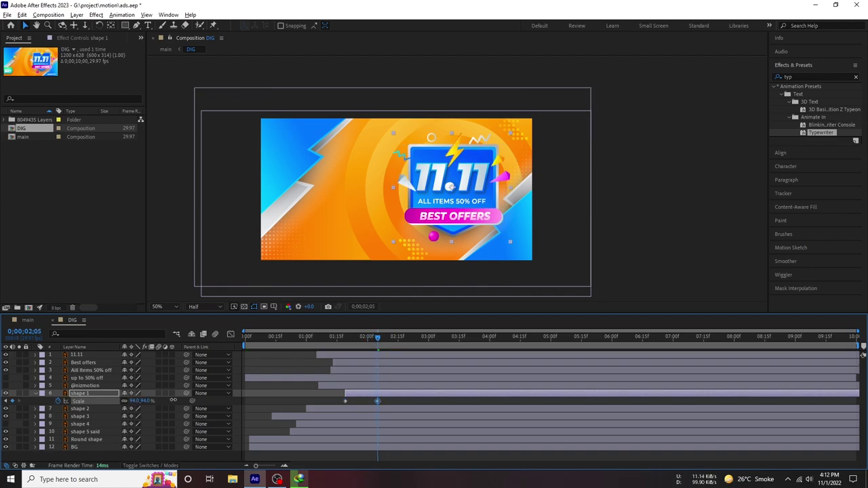
{"action": "left_click_drag", "start_coordinate": [139, 401], "coordinate": [193, 403]}
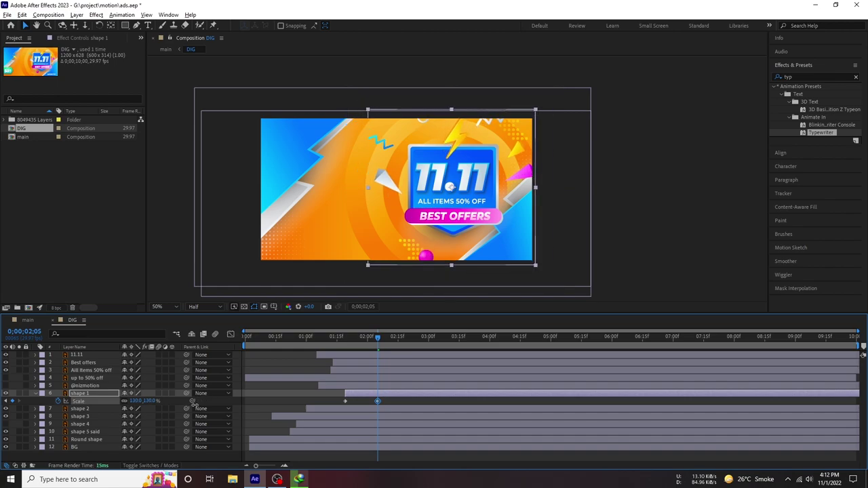
{"action": "left_click_drag", "start_coordinate": [368, 265], "coordinate": [371, 262]}
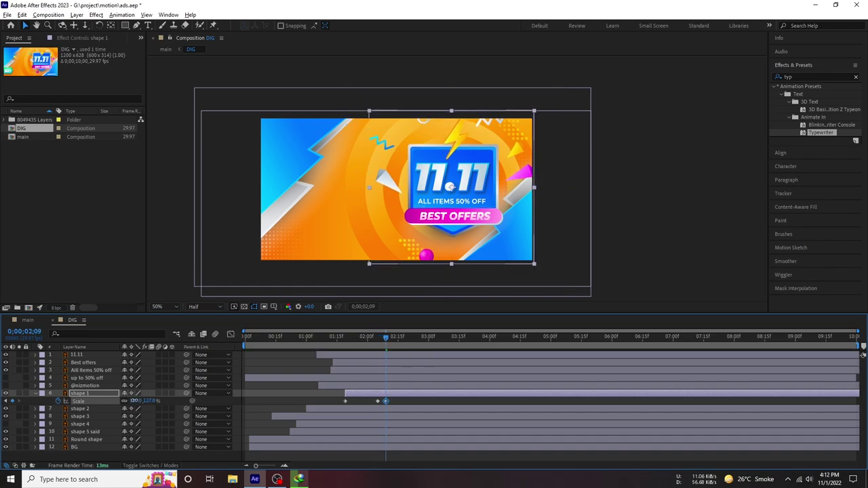
{"action": "left_click", "coordinate": [398, 347]}
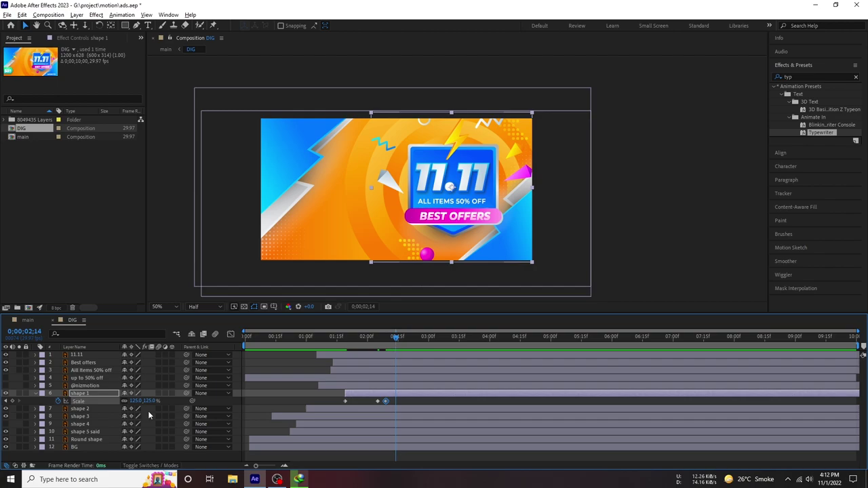
{"action": "left_click_drag", "start_coordinate": [136, 401], "coordinate": [139, 400]}
{"action": "left_click_drag", "start_coordinate": [392, 339], "coordinate": [408, 342]}
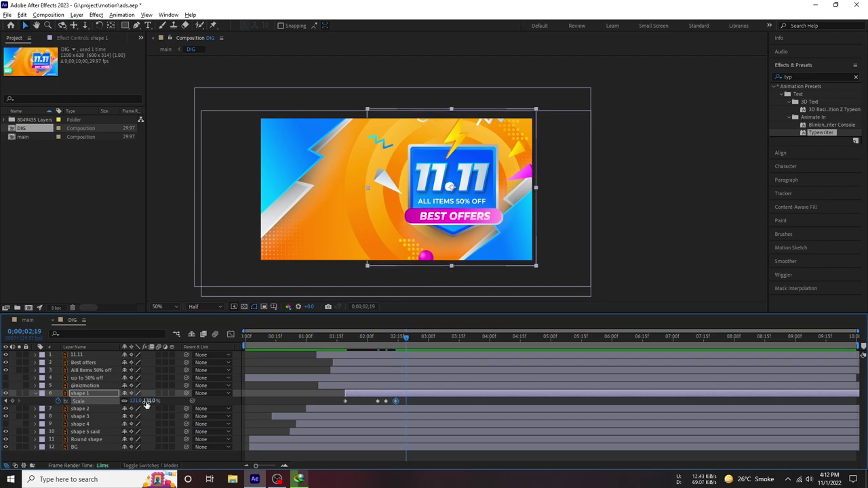
{"action": "left_click_drag", "start_coordinate": [145, 401], "coordinate": [122, 401]}
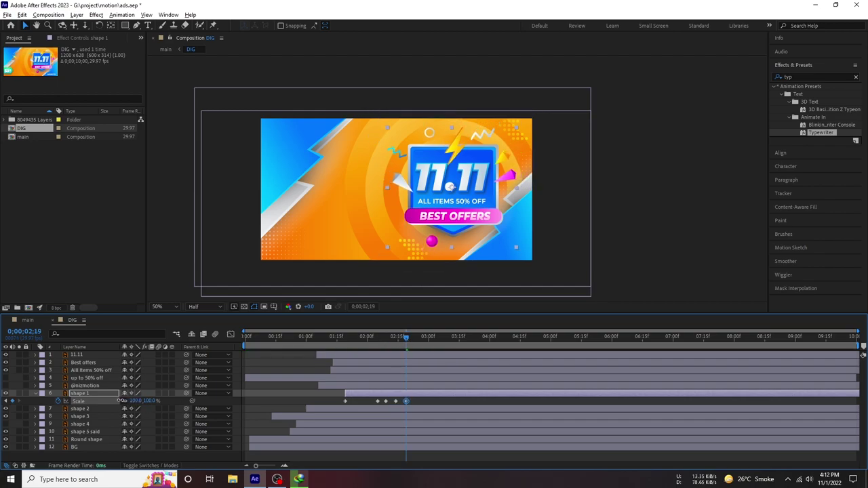
Retime the Scale keyframes by shifting the set and pulling the last one earlier.
{"action": "left_click", "coordinate": [369, 339]}
{"action": "left_click_drag", "start_coordinate": [363, 347], "coordinate": [387, 348]}
{"action": "left_click_drag", "start_coordinate": [409, 395], "coordinate": [320, 402]}
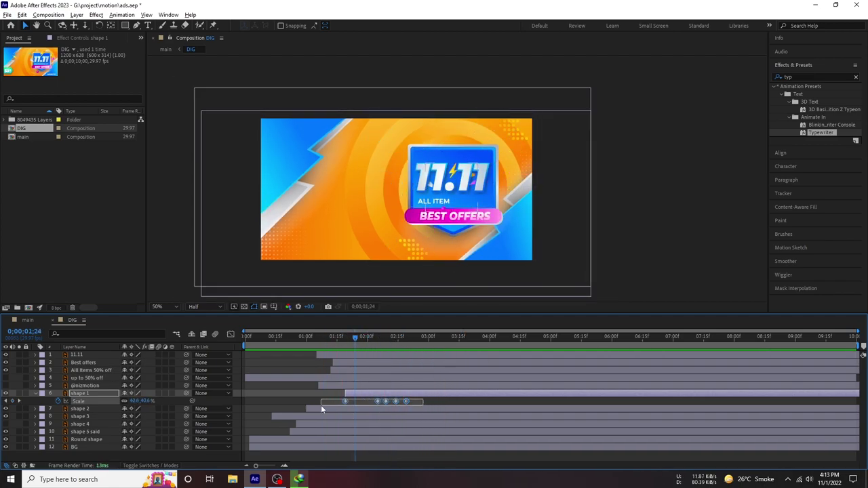
{"action": "left_click", "coordinate": [335, 339]}
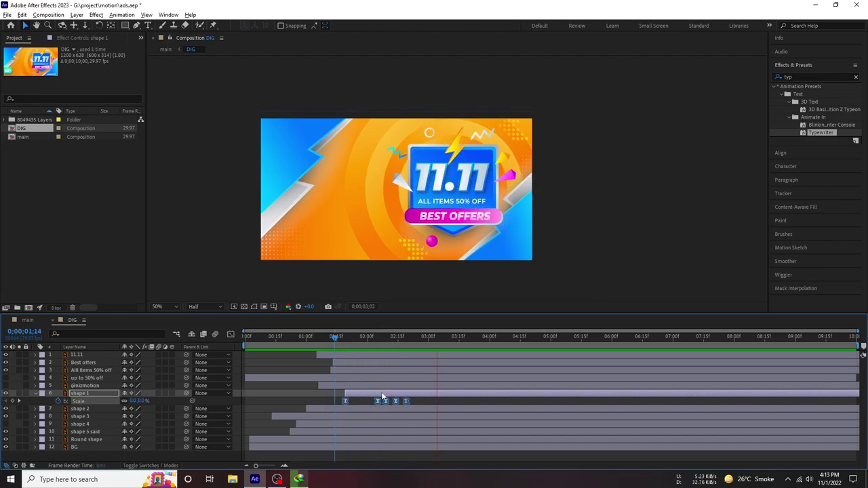
{"action": "left_click", "coordinate": [378, 337]}
{"action": "mouse_move", "coordinate": [387, 404]}
{"action": "left_mouse_down"}
{"action": "mouse_move", "coordinate": [398, 403]}
{"action": "mouse_move", "coordinate": [352, 403]}
{"action": "left_mouse_up"}
{"action": "left_click", "coordinate": [337, 337]}
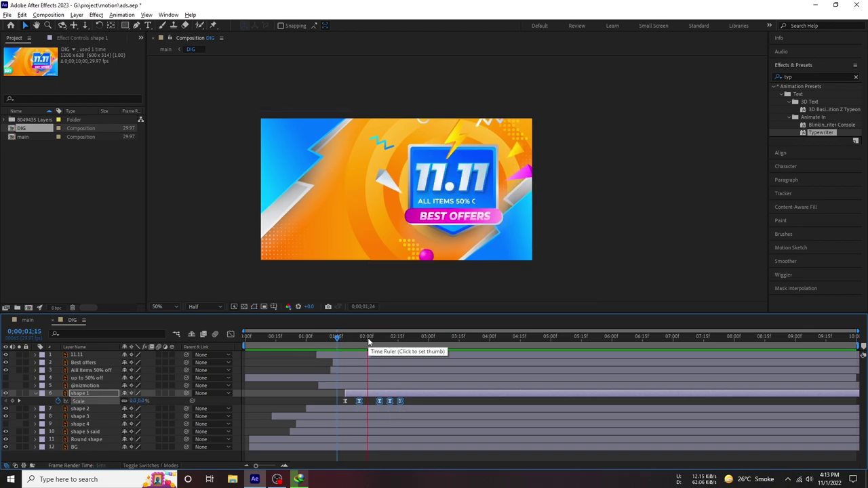
{"action": "key", "text": "space"}
{"action": "mouse_move", "coordinate": [397, 401]}
{"action": "left_mouse_down"}
{"action": "mouse_move", "coordinate": [367, 403]}
{"action": "mouse_move", "coordinate": [386, 405]}
{"action": "left_mouse_up"}
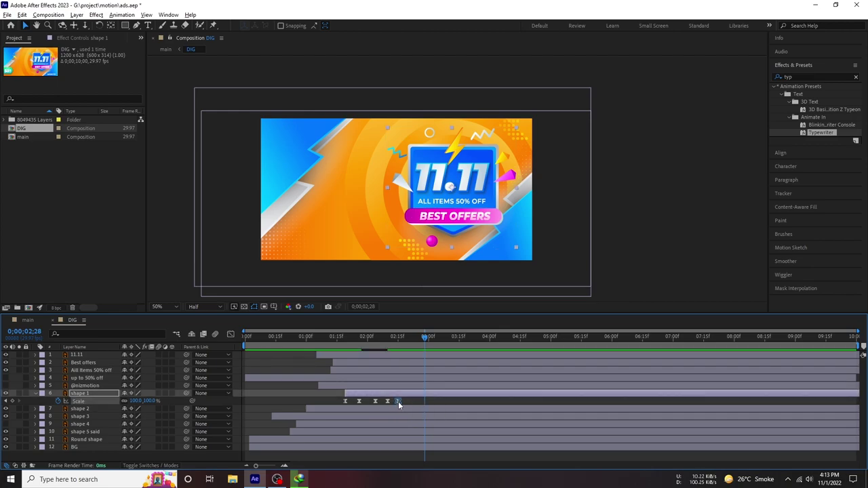
Preview the pop-in, delete one Scale keyframe and move the last one earlier.
{"action": "key", "text": "space"}
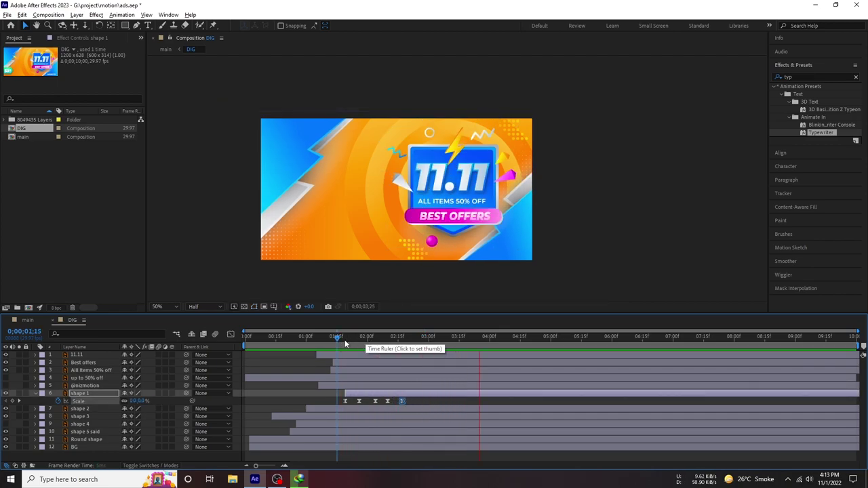
{"action": "left_click", "coordinate": [345, 341]}
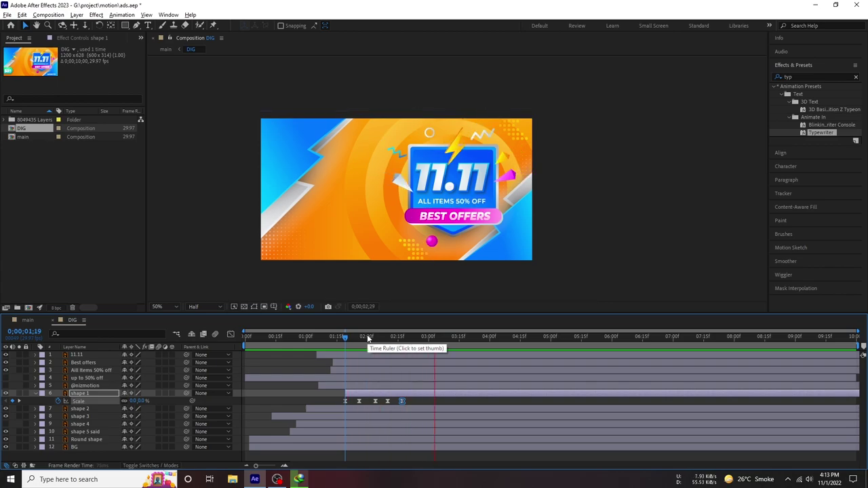
{"action": "key", "text": "space"}
{"action": "key", "text": "space"}
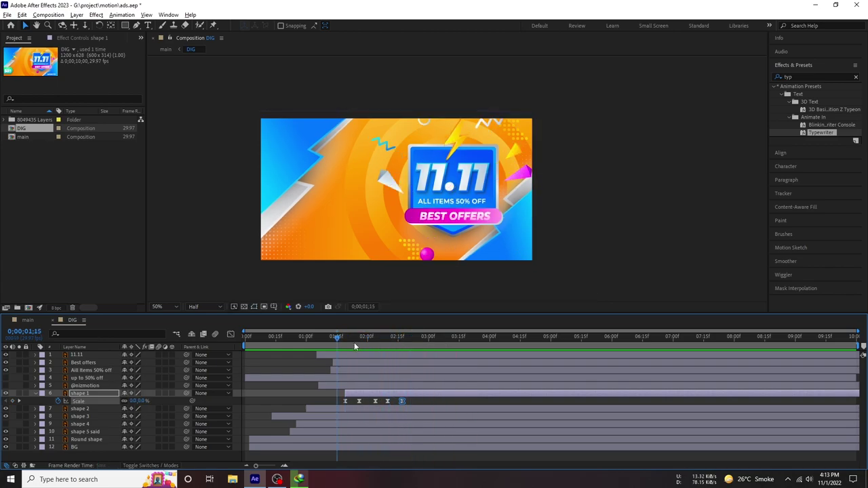
{"action": "key", "text": "space"}
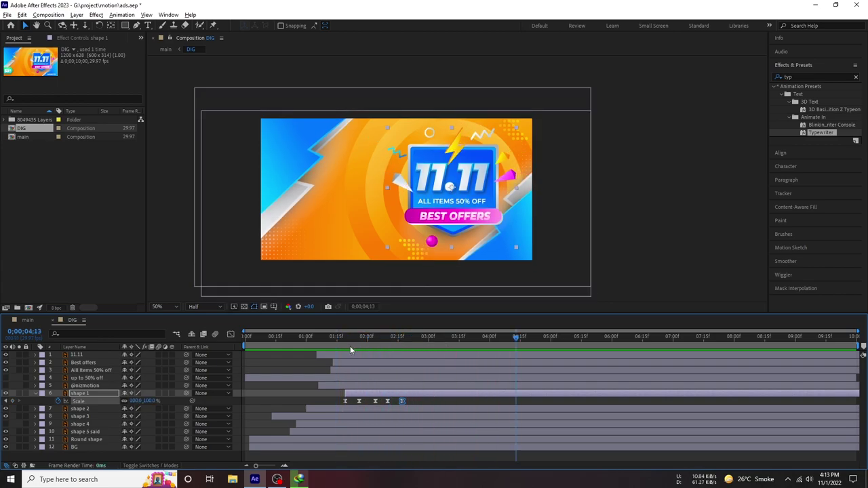
{"action": "mouse_move", "coordinate": [350, 346]}
{"action": "left_mouse_down"}
{"action": "mouse_move", "coordinate": [402, 348]}
{"action": "mouse_move", "coordinate": [390, 348]}
{"action": "left_mouse_up"}
{"action": "left_click", "coordinate": [387, 400]}
{"action": "key", "text": "Delete"}
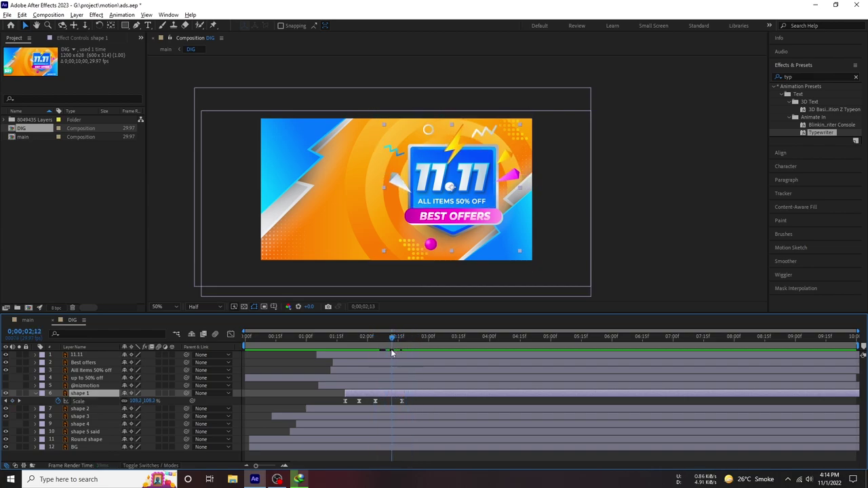
{"action": "left_click_drag", "start_coordinate": [401, 400], "coordinate": [387, 401]}
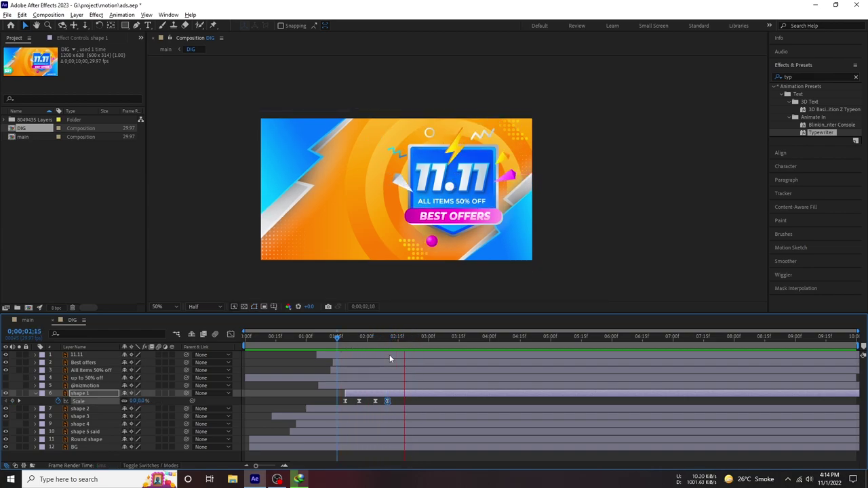
{"action": "key", "text": "space"}
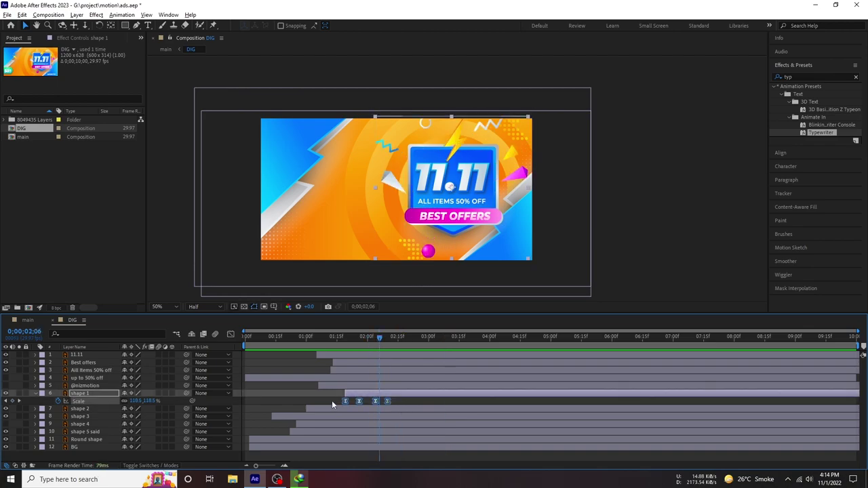
In the Graph Editor, drag shape 1's Scale influence handles for a sharper speed peak.
{"action": "left_click", "coordinate": [230, 335]}
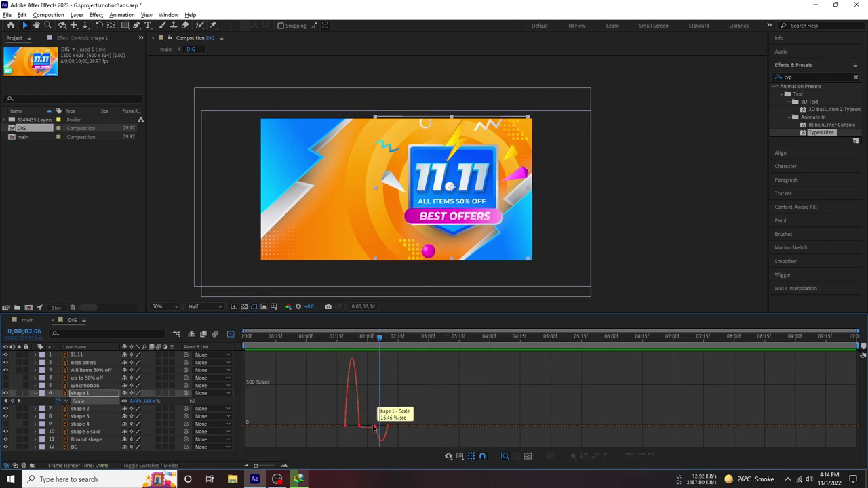
{"action": "scroll", "coordinate": [372, 428], "scroll_direction": "up", "scroll_amount": 3}
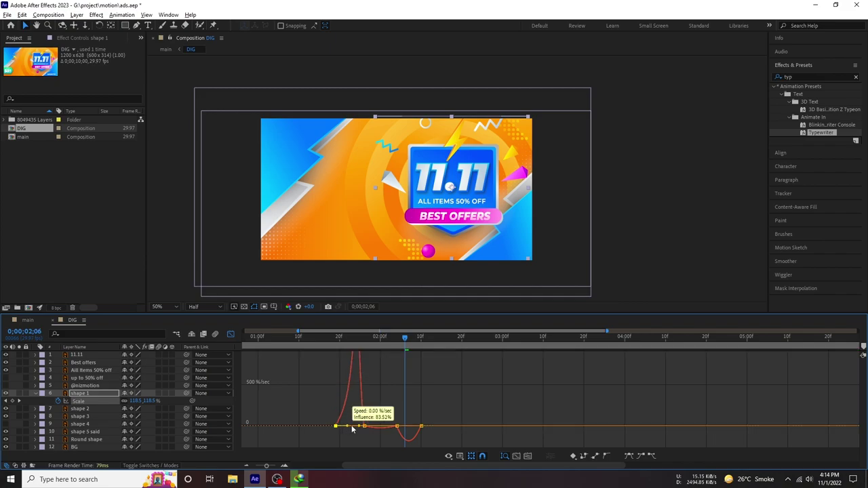
{"action": "left_click_drag", "start_coordinate": [341, 427], "coordinate": [434, 410]}
{"action": "left_click", "coordinate": [326, 335]}
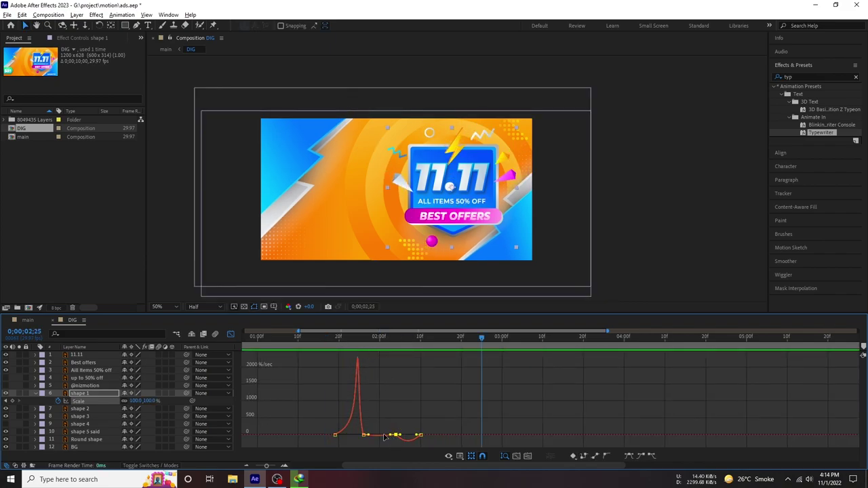
{"action": "mouse_move", "coordinate": [406, 435]}
{"action": "left_mouse_down"}
{"action": "mouse_move", "coordinate": [415, 426]}
{"action": "mouse_move", "coordinate": [404, 438]}
{"action": "left_mouse_up"}
{"action": "left_click", "coordinate": [388, 351]}
{"action": "left_click", "coordinate": [387, 350]}
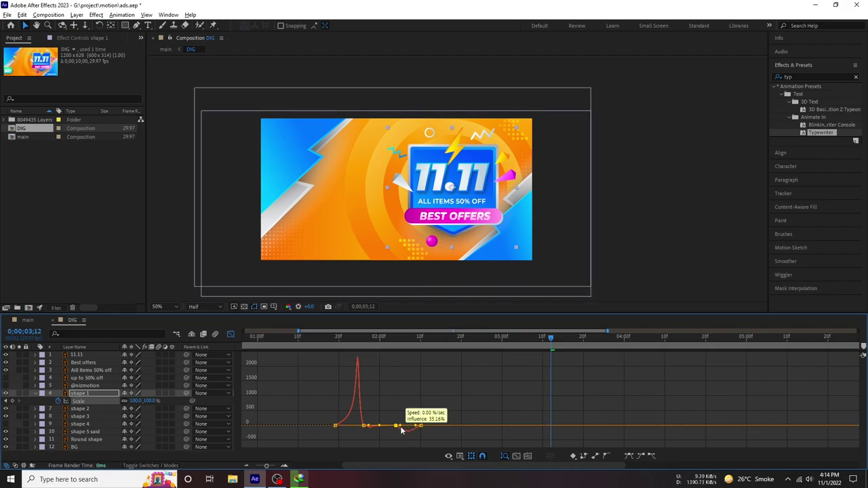
Return to the layer bar view and preview the reshaped Scale animation.
{"action": "left_click", "coordinate": [230, 334]}
{"action": "left_click", "coordinate": [298, 336]}
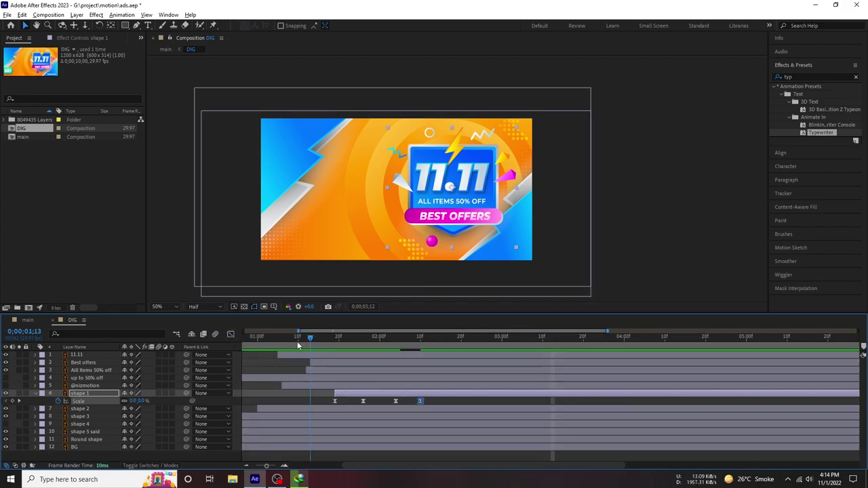
{"action": "key", "text": "shift+F3"}
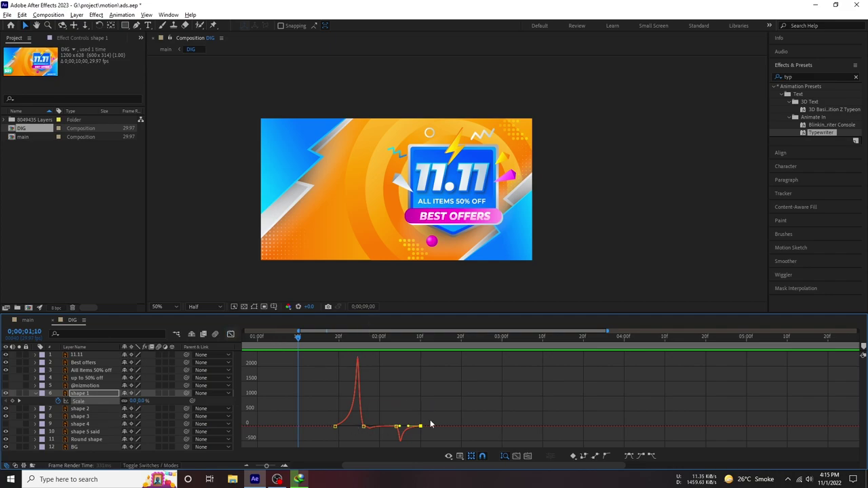
{"action": "key", "text": "shift+F3"}
{"action": "key", "text": "space"}
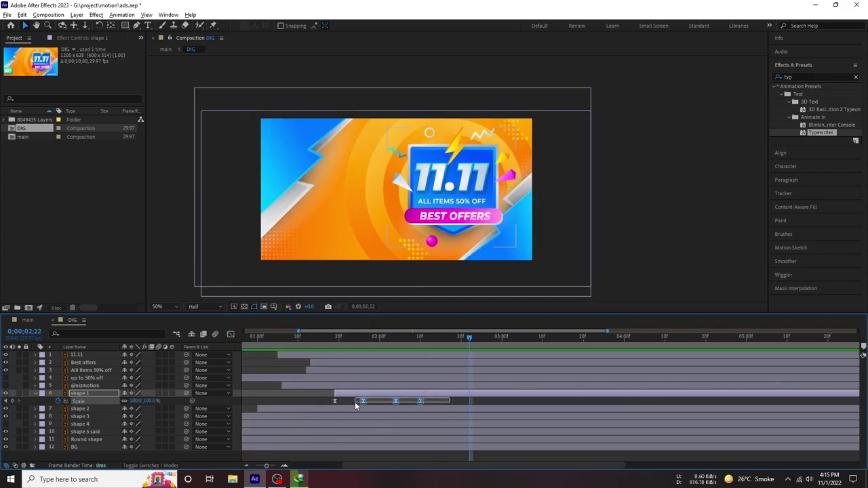
Drag shape 1's later Scale keyframes further right and preview the stretched pop-in.
{"action": "left_click_drag", "start_coordinate": [395, 401], "coordinate": [469, 401]}
{"action": "left_click", "coordinate": [437, 402]}
{"action": "left_click", "coordinate": [315, 336]}
{"action": "key", "text": "space"}
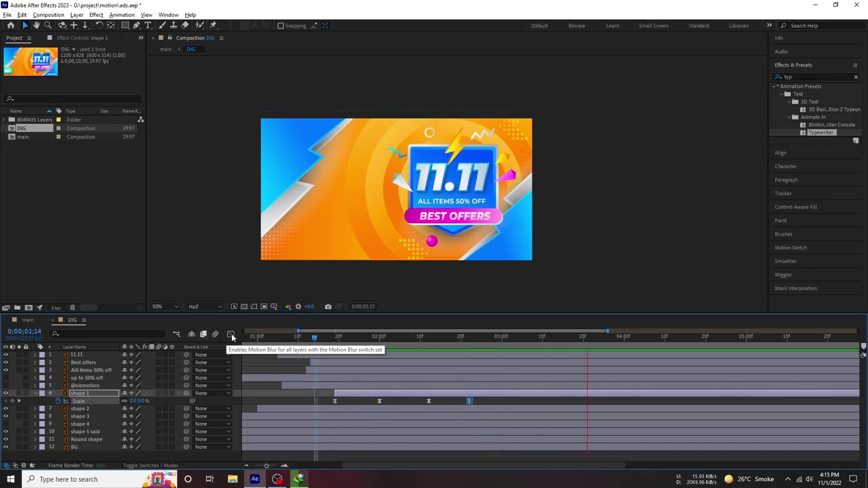
{"action": "left_click", "coordinate": [231, 335]}
{"action": "key", "text": "shift+F3"}
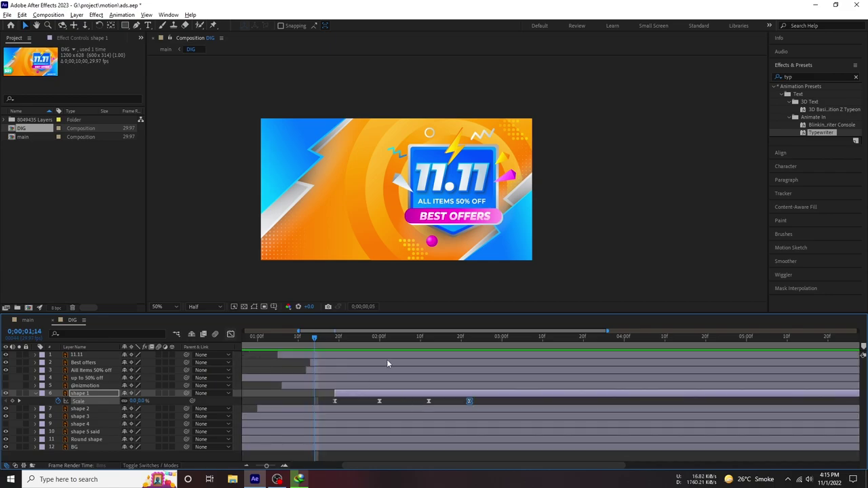
{"action": "left_click_drag", "start_coordinate": [315, 337], "coordinate": [490, 337]}
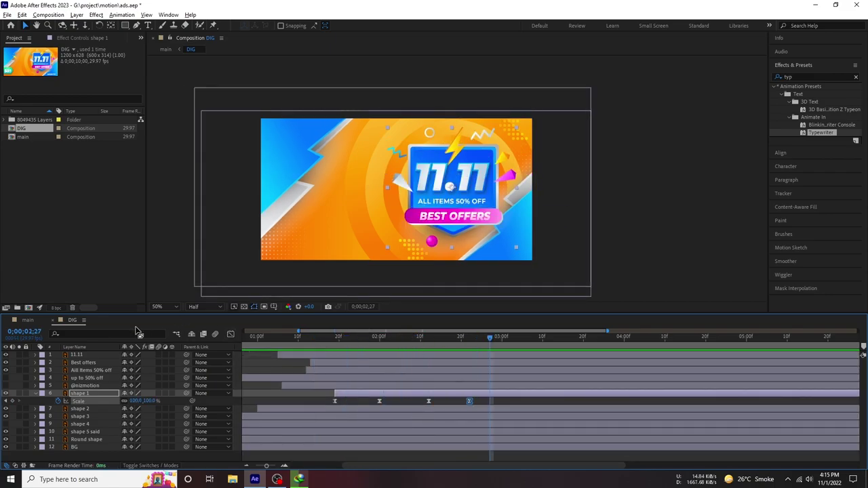
Collapse shape 1's Scale property and scrub through the banner around 01;19–01;29.
{"action": "left_click", "coordinate": [232, 334]}
{"action": "left_click", "coordinate": [231, 334]}
{"action": "left_click", "coordinate": [35, 393]}
{"action": "left_click", "coordinate": [289, 337]}
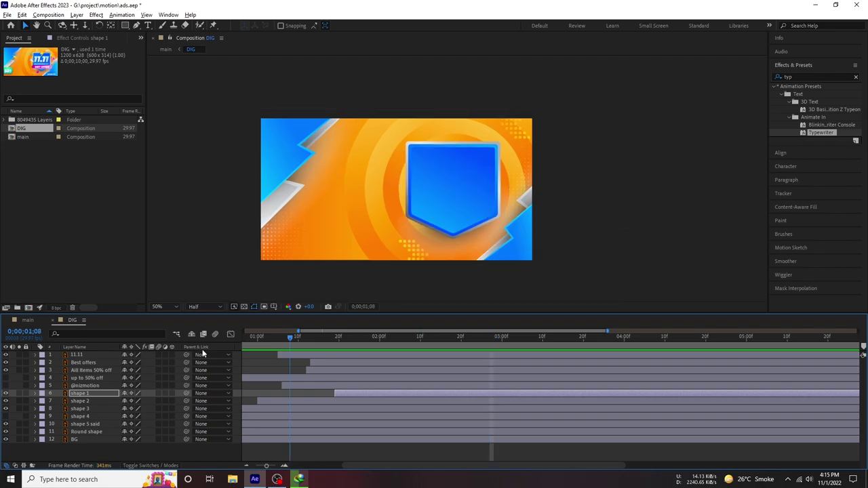
{"action": "mouse_move", "coordinate": [290, 336]}
{"action": "left_mouse_down"}
{"action": "mouse_move", "coordinate": [444, 356]}
{"action": "mouse_move", "coordinate": [449, 346]}
{"action": "mouse_move", "coordinate": [388, 350]}
{"action": "left_mouse_up"}
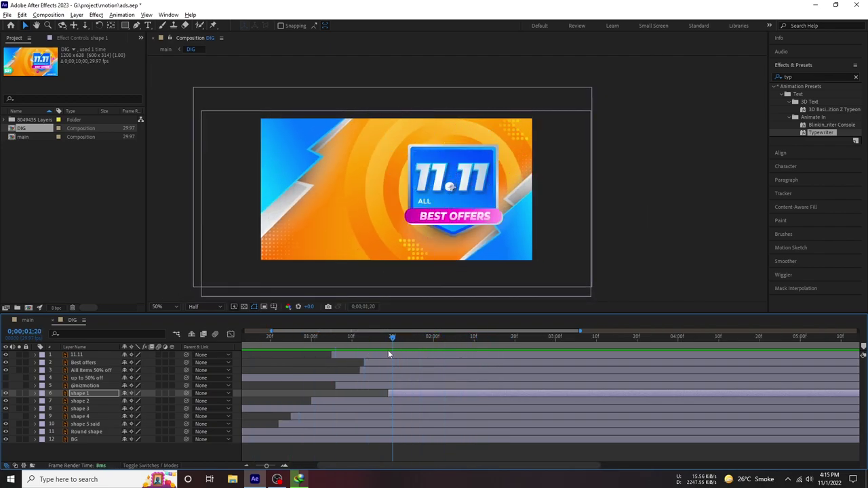
{"action": "key", "text": "r"}
{"action": "key", "text": "r"}
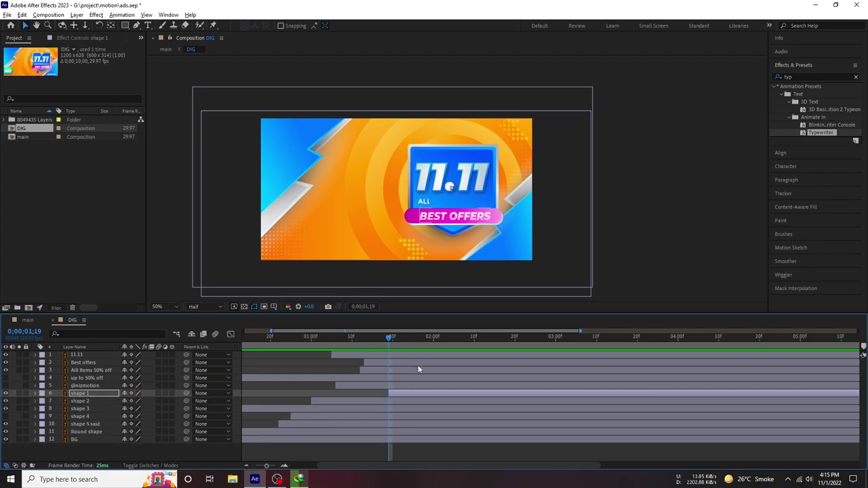
{"action": "key", "text": "space"}
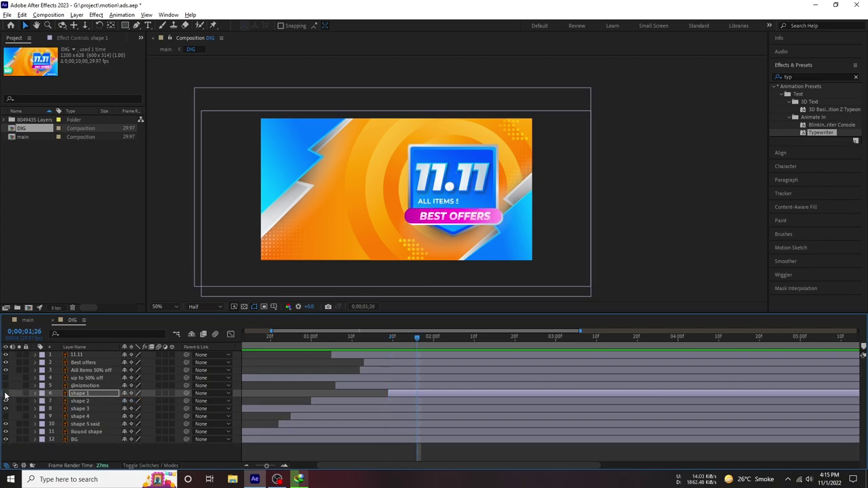
Key shape 1's Rotation for a full-turn spin ending around 2;25.
{"action": "key", "text": "r"}
{"action": "key", "text": "space"}
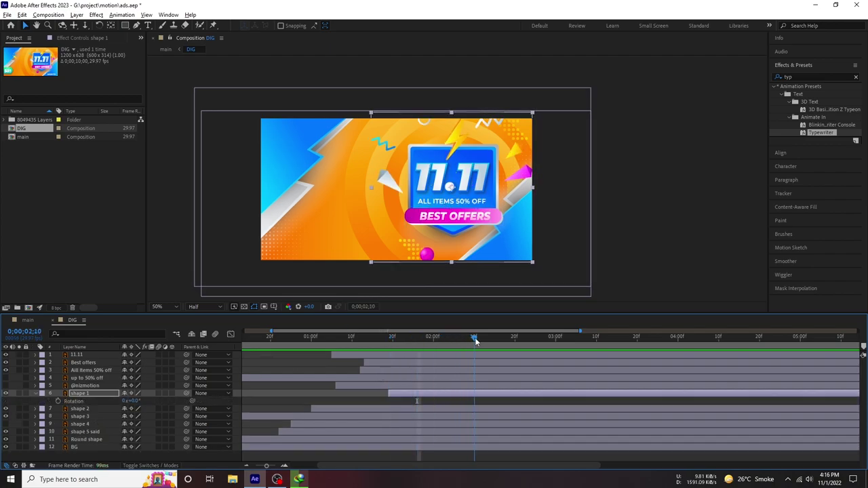
{"action": "left_click_drag", "start_coordinate": [131, 400], "coordinate": [254, 369]}
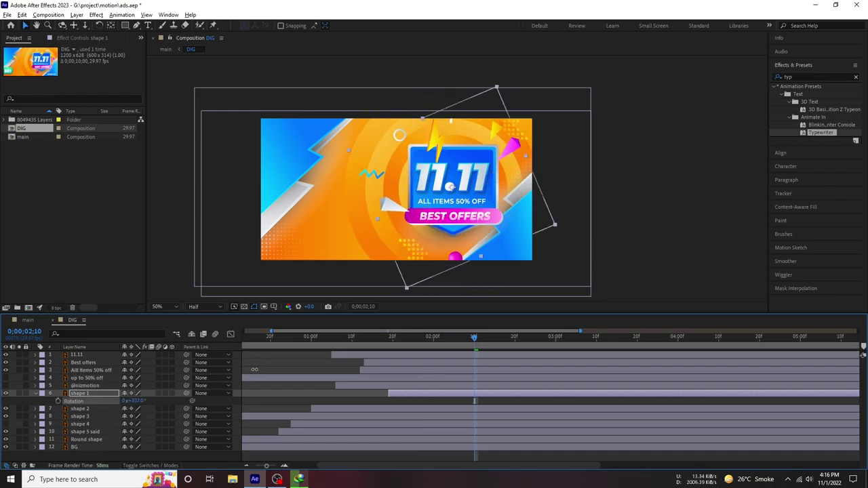
{"action": "key", "text": "ctrl+z"}
{"action": "left_click_drag", "start_coordinate": [440, 336], "coordinate": [388, 348]}
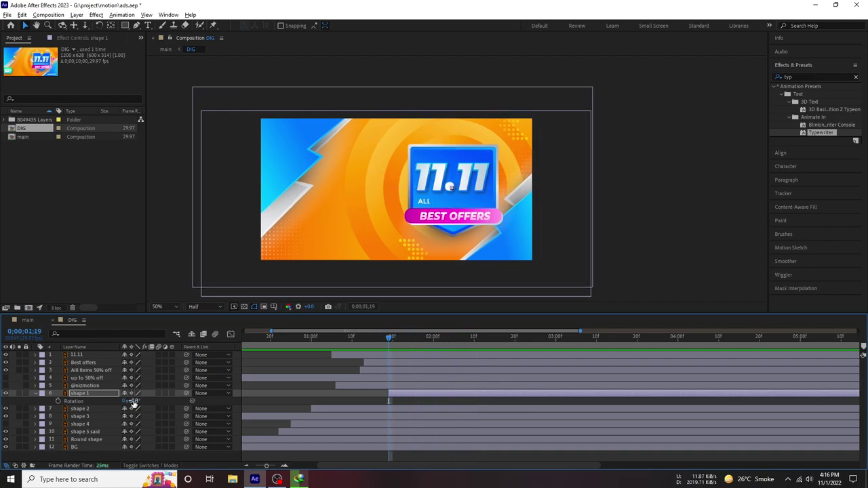
{"action": "left_click_drag", "start_coordinate": [389, 336], "coordinate": [449, 337]}
{"action": "left_click_drag", "start_coordinate": [132, 401], "coordinate": [292, 387]}
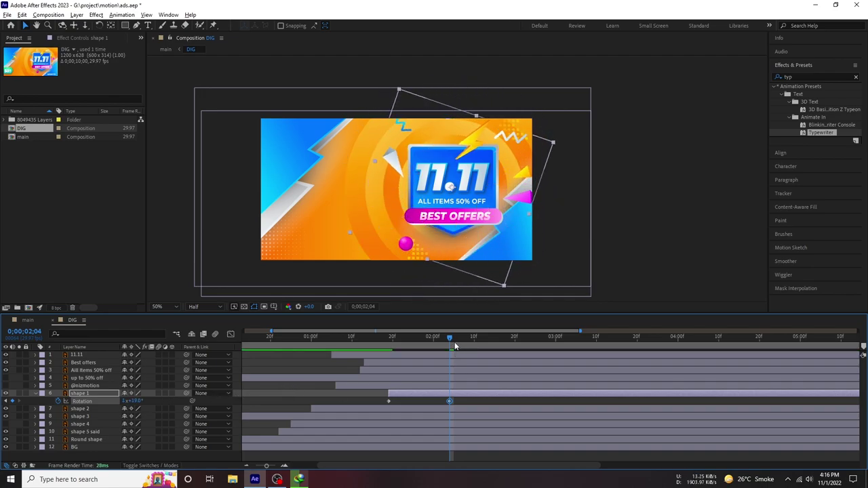
{"action": "left_click_drag", "start_coordinate": [455, 346], "coordinate": [524, 344]}
{"action": "left_click_drag", "start_coordinate": [449, 401], "coordinate": [535, 400]}
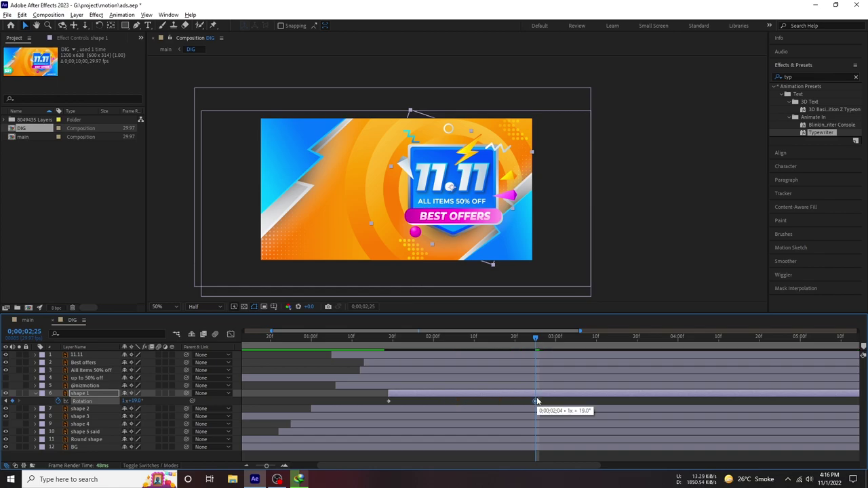
{"action": "mouse_move", "coordinate": [136, 401]}
{"action": "left_mouse_down"}
{"action": "mouse_move", "coordinate": [127, 401]}
{"action": "mouse_move", "coordinate": [138, 401]}
{"action": "left_mouse_up"}
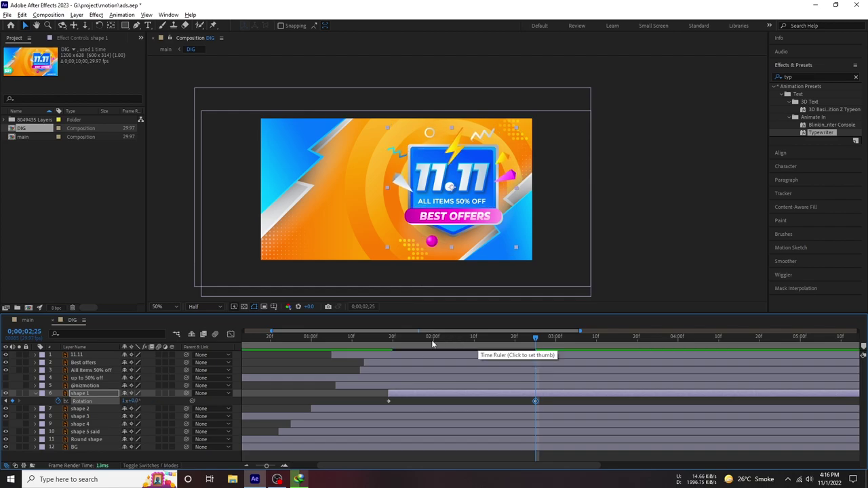
Preview the spin and retime the end Rotation keyframe earlier.
{"action": "left_click", "coordinate": [431, 343]}
{"action": "key", "text": "space"}
{"action": "left_click", "coordinate": [539, 401]}
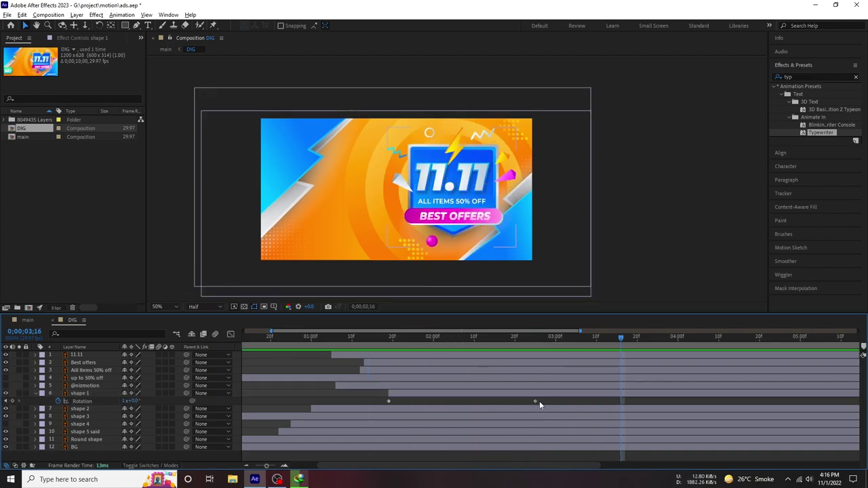
{"action": "mouse_move", "coordinate": [535, 401]}
{"action": "left_mouse_down"}
{"action": "mouse_move", "coordinate": [413, 400]}
{"action": "mouse_move", "coordinate": [490, 401]}
{"action": "left_mouse_up"}
{"action": "left_click", "coordinate": [384, 336]}
{"action": "left_click", "coordinate": [360, 337]}
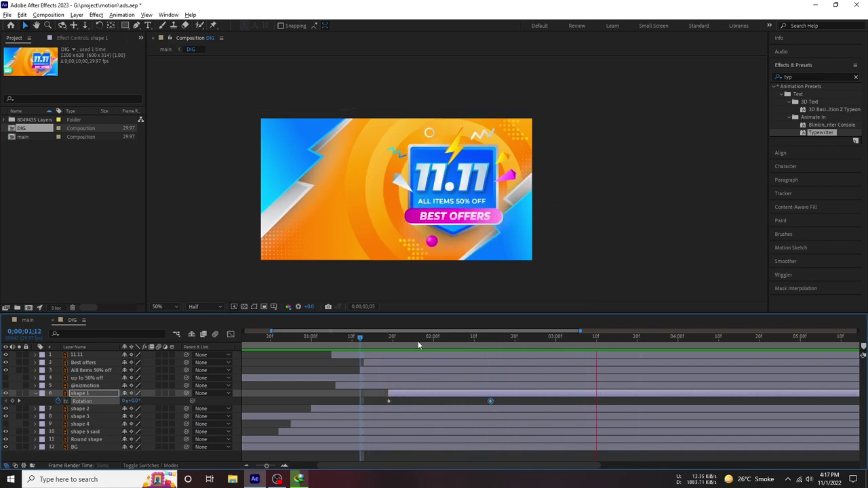
{"action": "left_click_drag", "start_coordinate": [419, 344], "coordinate": [499, 341]}
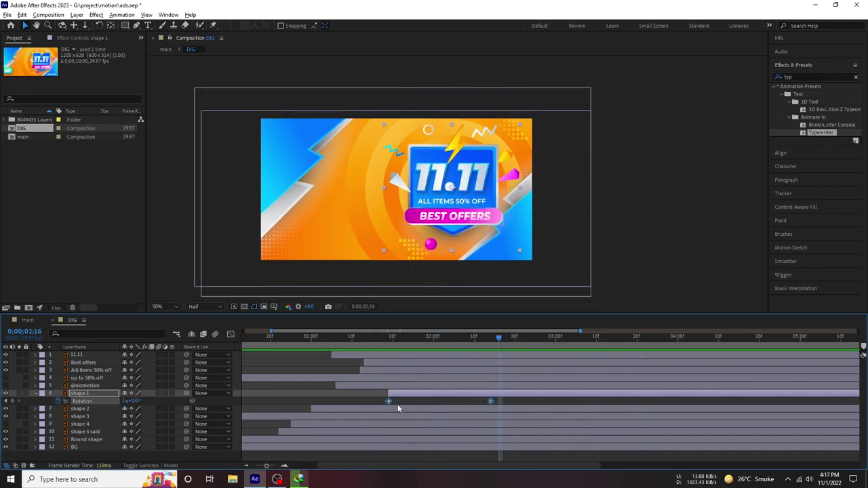
{"action": "key", "text": "ctrl+z"}
{"action": "left_click_drag", "start_coordinate": [441, 343], "coordinate": [722, 343]}
Ease both Rotation keyframes with F9, then delete them to start over.
{"action": "key", "text": "F9"}
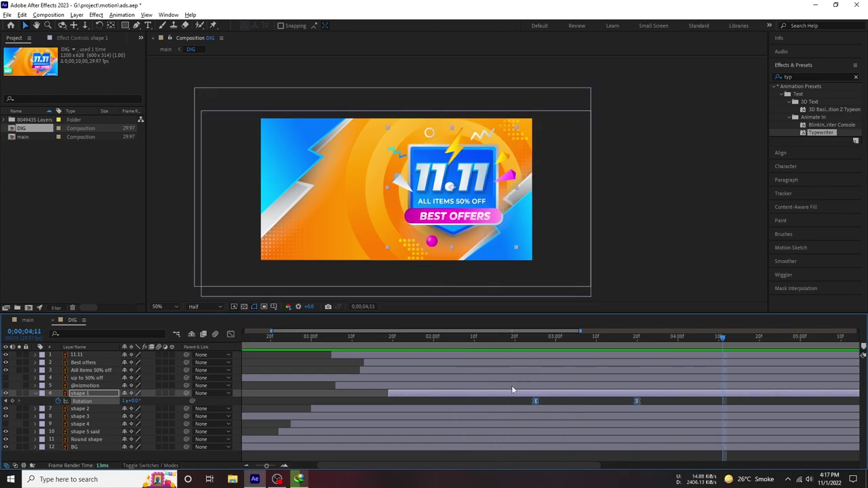
{"action": "left_click", "coordinate": [517, 339]}
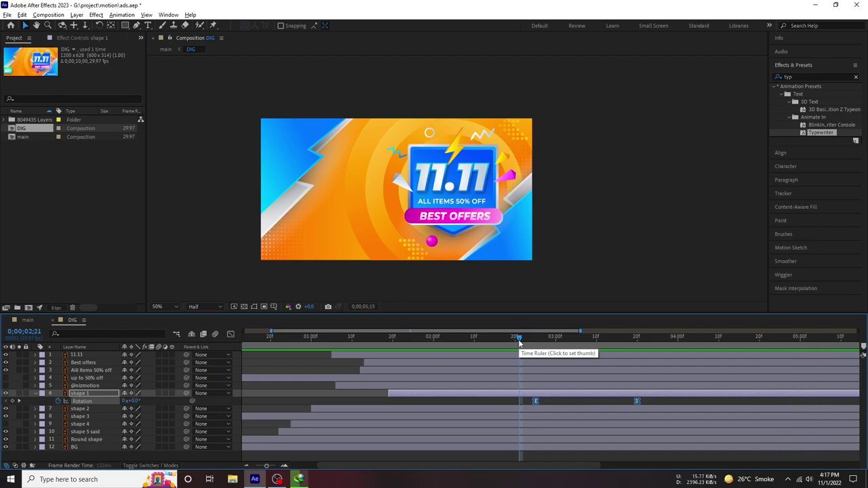
{"action": "left_click_drag", "start_coordinate": [668, 407], "coordinate": [387, 400]}
{"action": "key", "text": "Delete"}
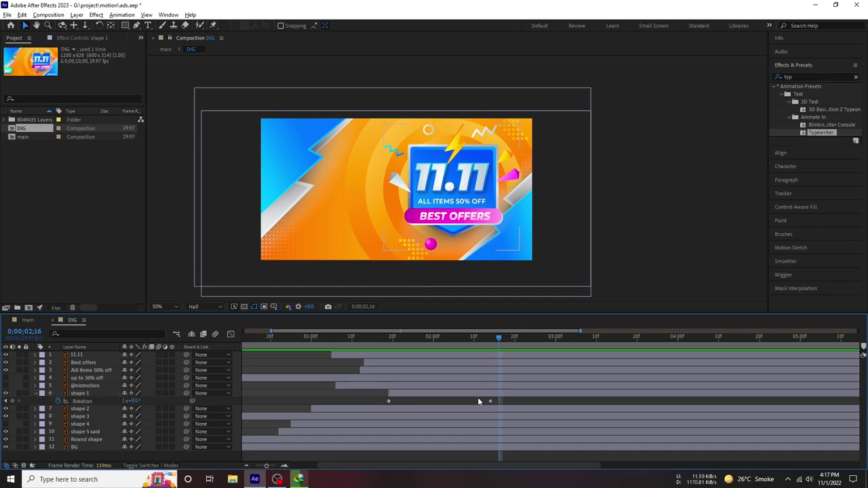
{"action": "left_click_drag", "start_coordinate": [517, 401], "coordinate": [357, 407]}
{"action": "key", "text": "F9"}
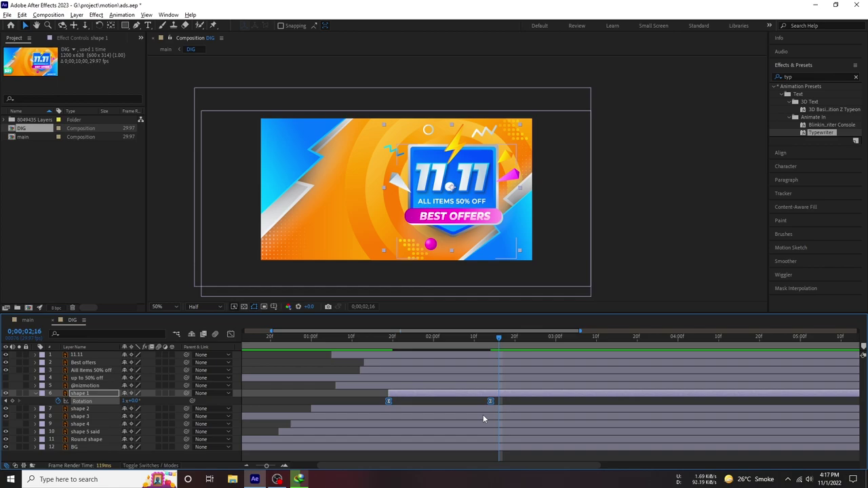
{"action": "key", "text": "Delete"}
Rekey shape 1's Rotation as a 9° wobble at 2;05, 2;11 and 2;16, eased.
{"action": "left_click", "coordinate": [383, 400]}
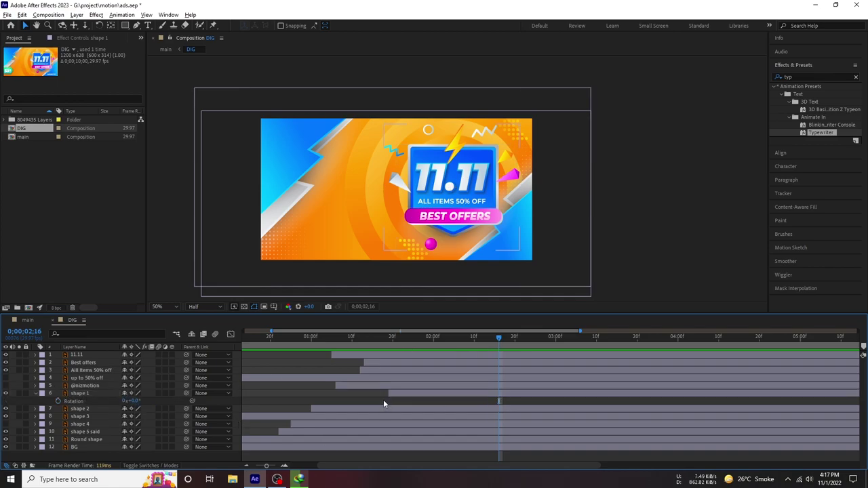
{"action": "left_click_drag", "start_coordinate": [471, 337], "coordinate": [453, 337]}
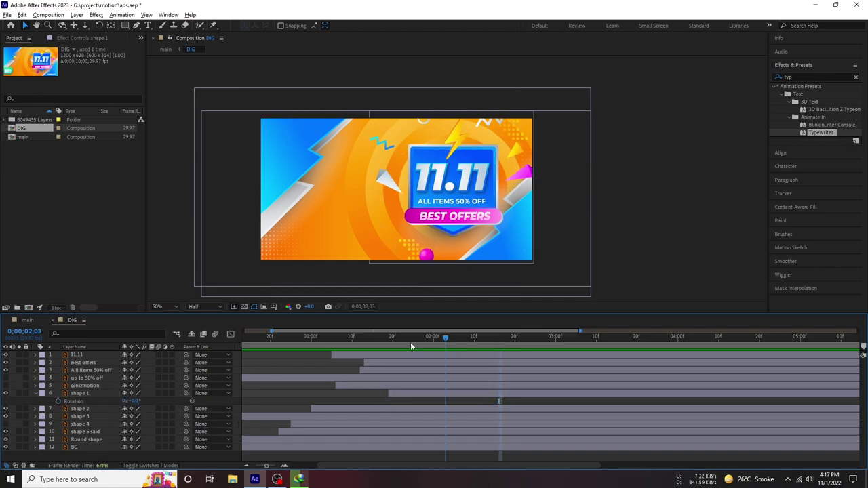
{"action": "left_click", "coordinate": [58, 401]}
{"action": "left_click_drag", "start_coordinate": [134, 401], "coordinate": [140, 401]}
{"action": "key", "text": "Page_Down"}
{"action": "key", "text": "Page_Down"}
{"action": "key", "text": "Page_Down"}
{"action": "key", "text": "Page_Down"}
{"action": "key", "text": "Page_Down"}
{"action": "key", "text": "space"}
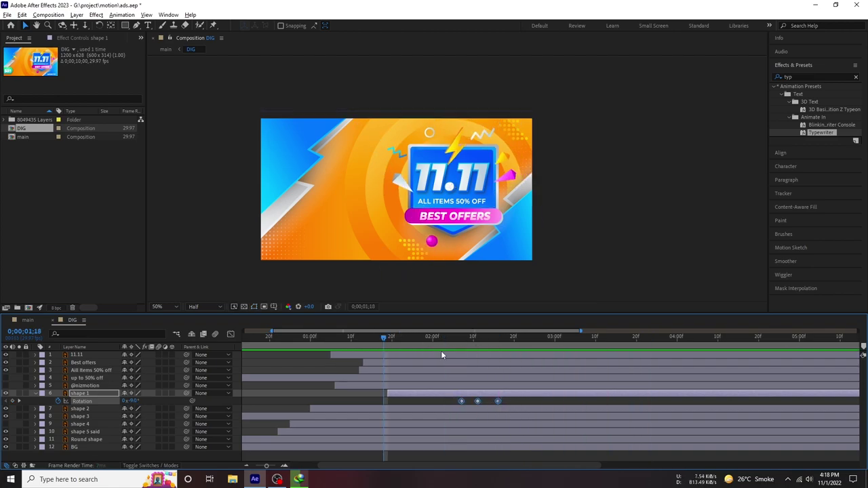
{"action": "key", "text": "space"}
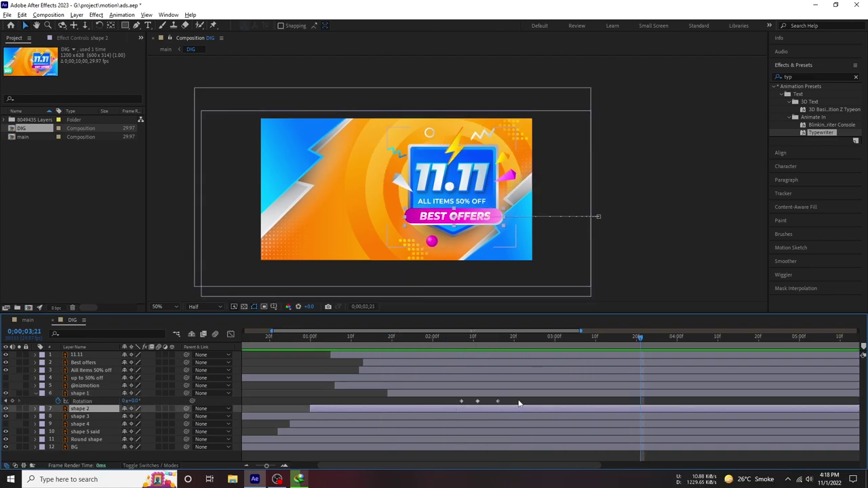
{"action": "key", "text": "F9"}
Preview the eased wobble between roughly 1;23 and 2;22.
{"action": "left_click", "coordinate": [422, 342]}
{"action": "key", "text": "space"}
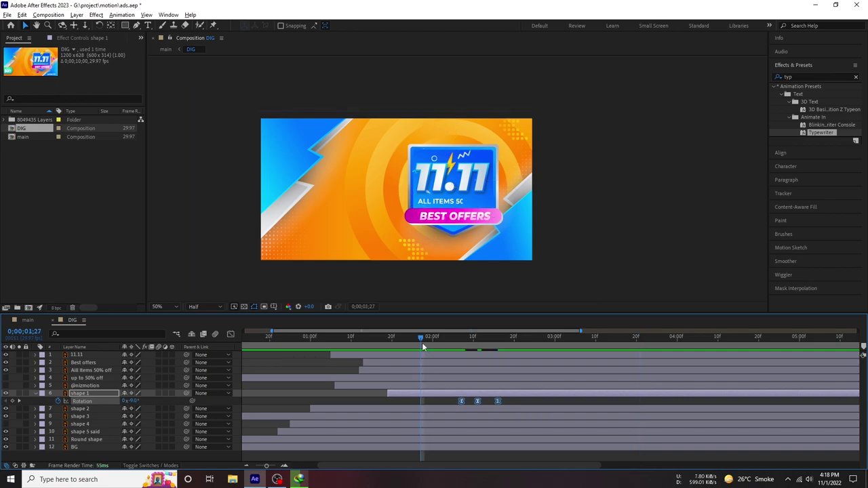
{"action": "key", "text": "space"}
{"action": "left_click_drag", "start_coordinate": [420, 335], "coordinate": [444, 350]}
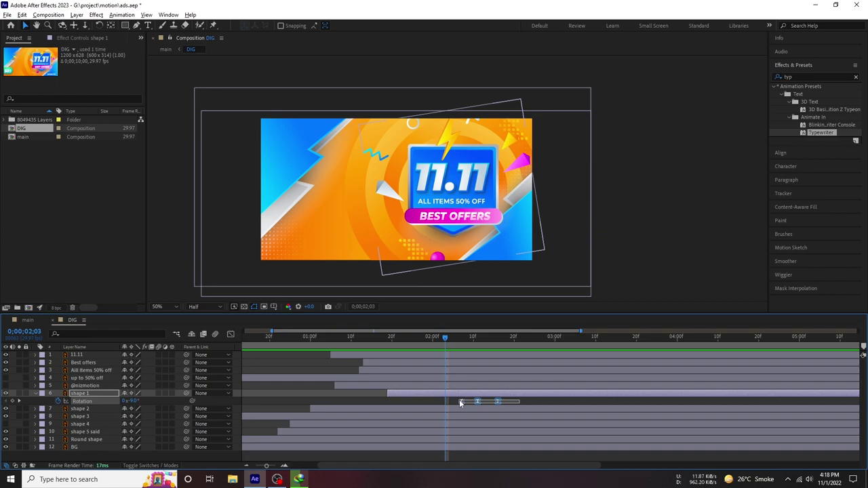
{"action": "left_click", "coordinate": [406, 337]}
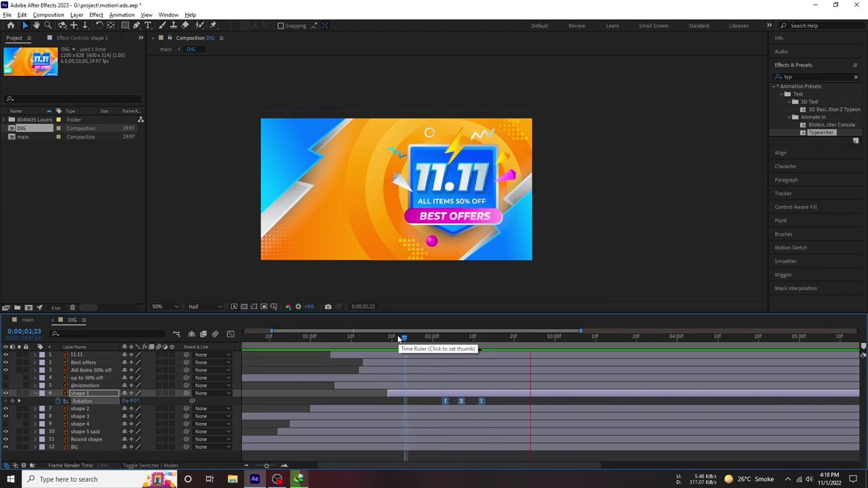
{"action": "key", "text": "space"}
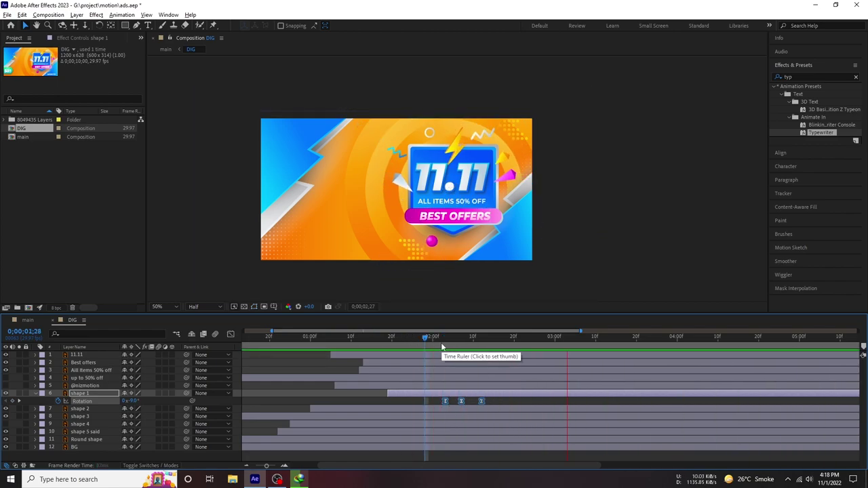
{"action": "key", "text": "ctrl+v"}
{"action": "left_click", "coordinate": [436, 337]}
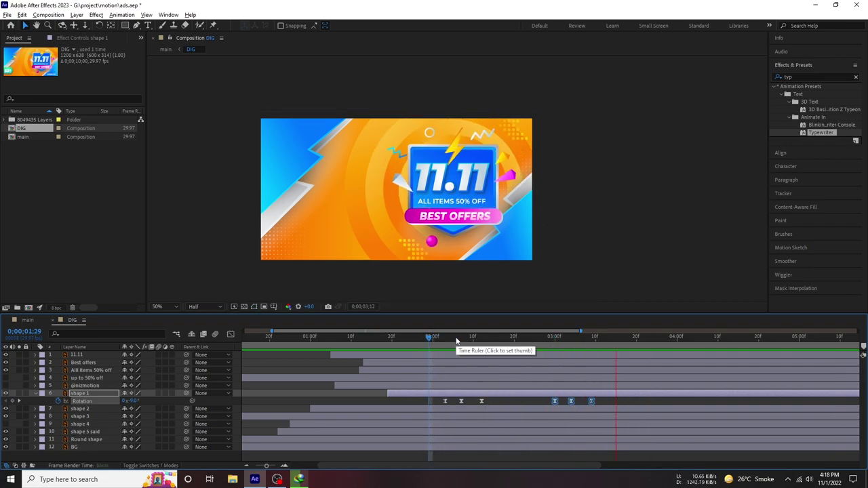
{"action": "key", "text": "space"}
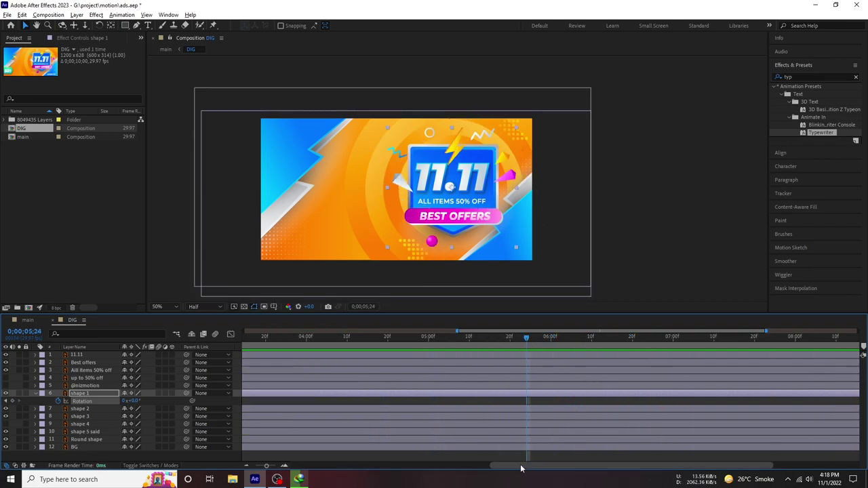
{"action": "left_click_drag", "start_coordinate": [475, 342], "coordinate": [491, 342]}
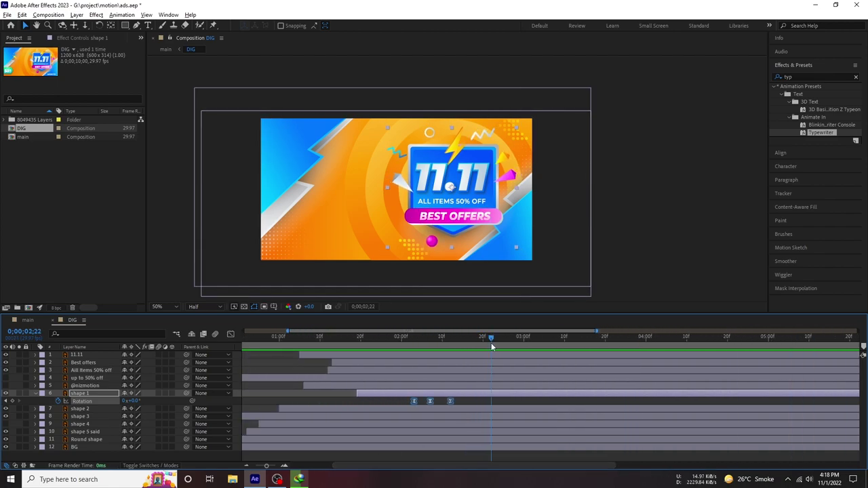
Paste the three Rotation keyframes at 3;00 and push them later, around 4–5 seconds.
{"action": "left_click_drag", "start_coordinate": [483, 403], "coordinate": [404, 404]}
{"action": "left_click", "coordinate": [523, 341]}
{"action": "key", "text": "ctrl+v"}
{"action": "left_click", "coordinate": [469, 341]}
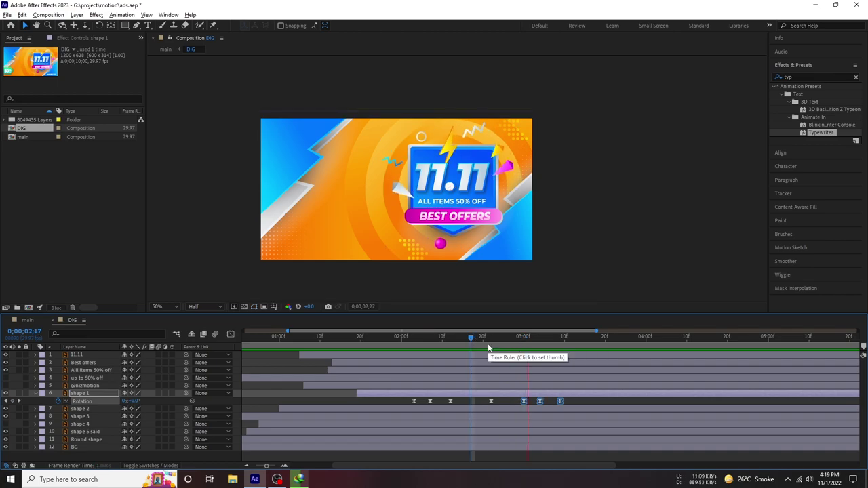
{"action": "key", "text": "space"}
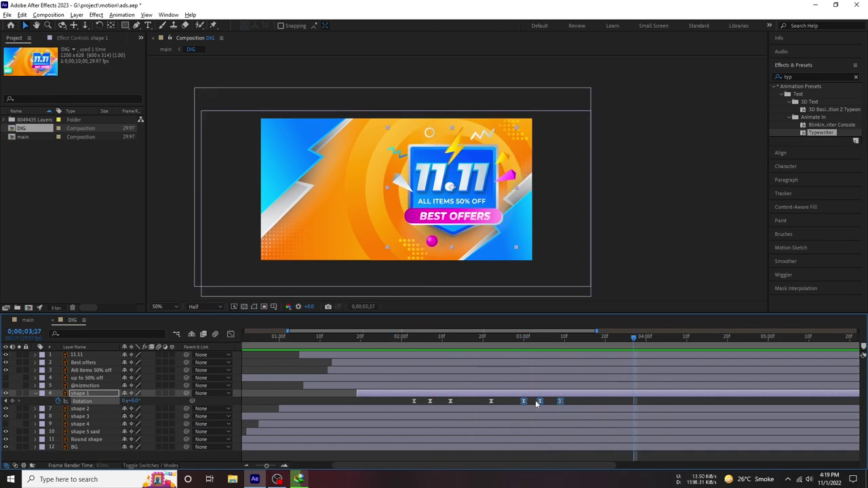
{"action": "left_click_drag", "start_coordinate": [548, 404], "coordinate": [724, 405]}
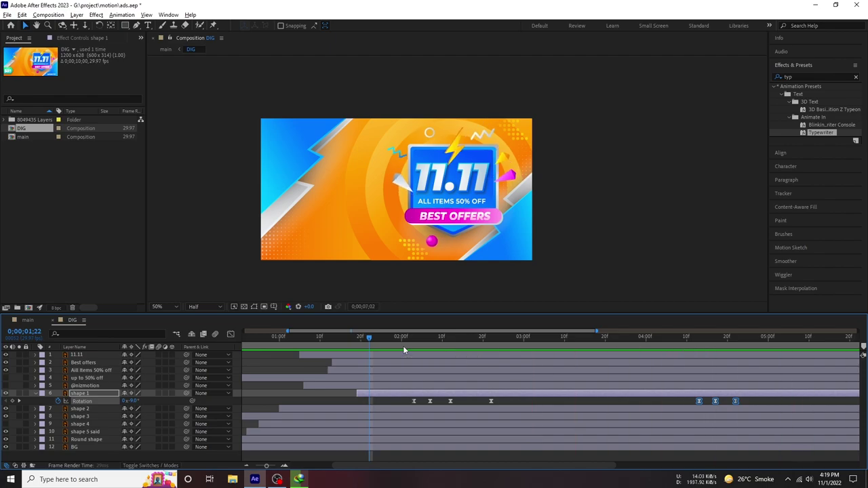
{"action": "left_click_drag", "start_coordinate": [394, 341], "coordinate": [758, 370]}
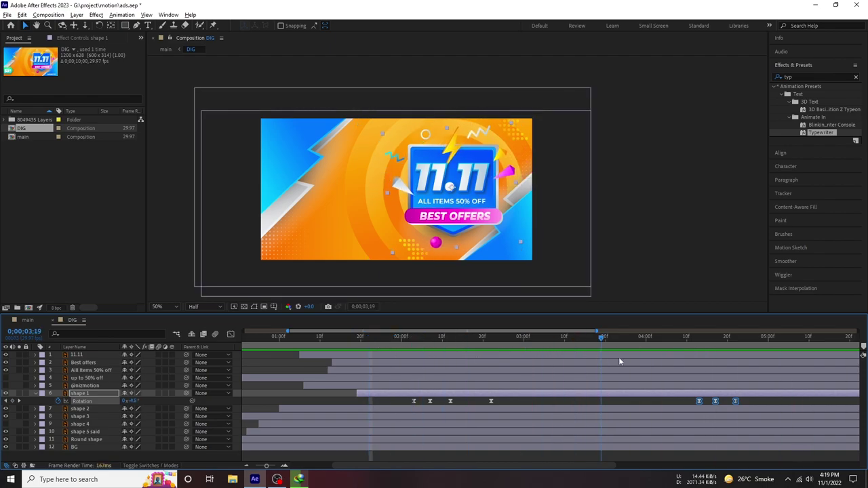
{"action": "left_click", "coordinate": [36, 394]}
Hide the 'up to 50% off' text and slide shape 4's layer to start around 1;22.
{"action": "mouse_move", "coordinate": [279, 338]}
{"action": "left_mouse_down"}
{"action": "mouse_move", "coordinate": [497, 351]}
{"action": "mouse_move", "coordinate": [546, 343]}
{"action": "left_mouse_up"}
{"action": "left_click", "coordinate": [471, 364]}
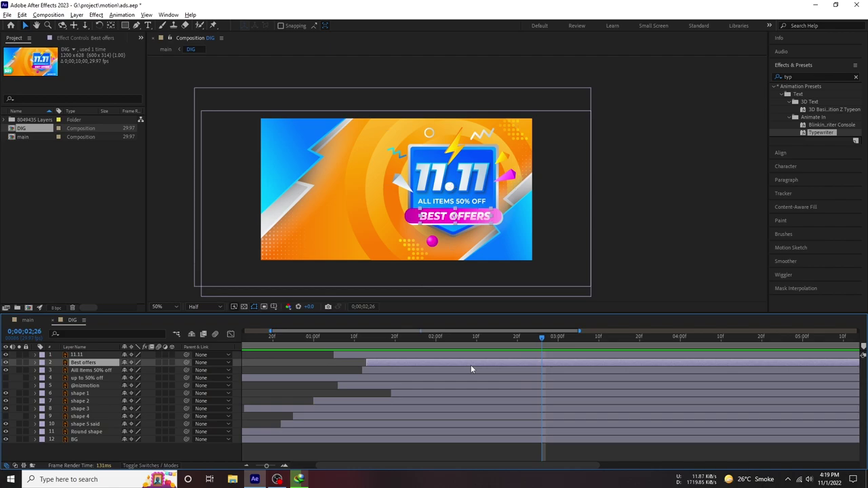
{"action": "left_click", "coordinate": [5, 378]}
{"action": "left_click", "coordinate": [5, 416]}
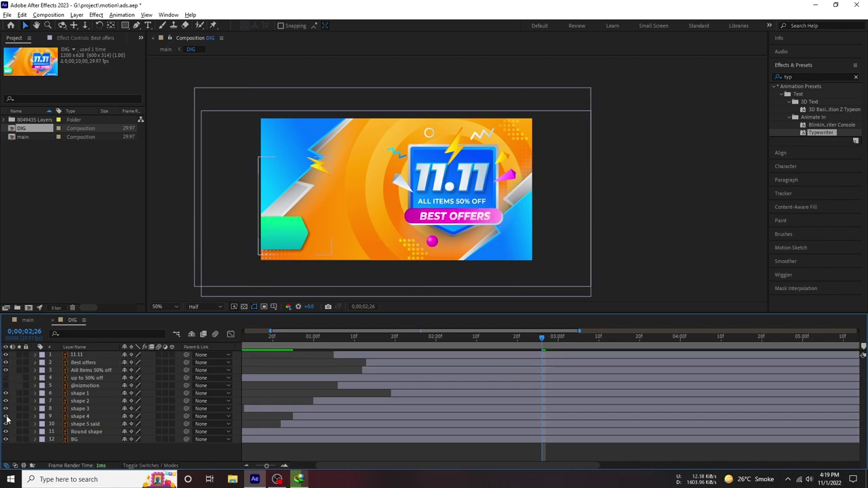
{"action": "left_click", "coordinate": [5, 417]}
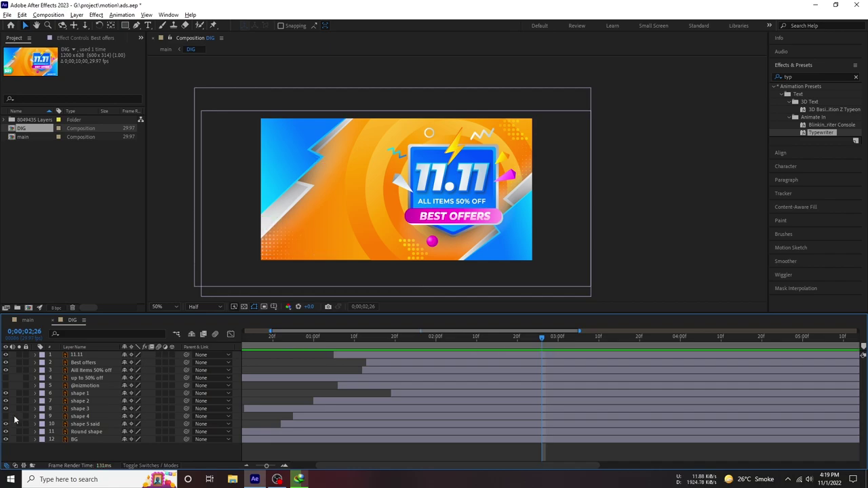
{"action": "left_click", "coordinate": [77, 417]}
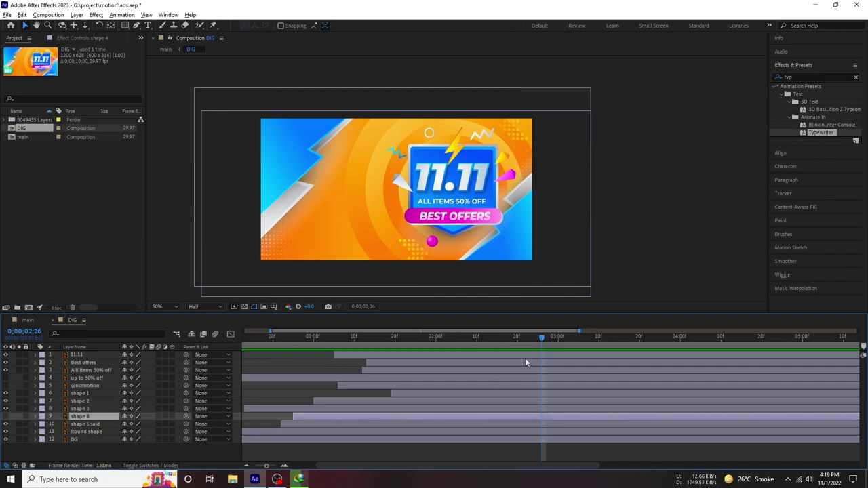
{"action": "left_click_drag", "start_coordinate": [319, 337], "coordinate": [404, 337]}
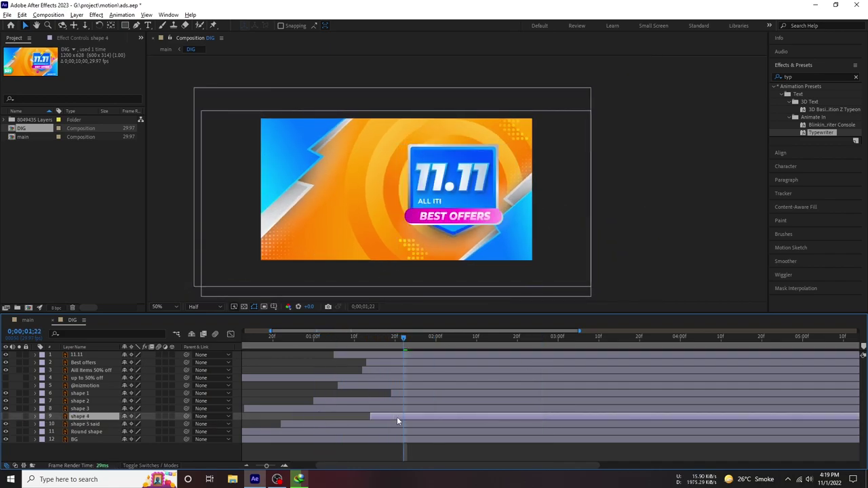
{"action": "left_click_drag", "start_coordinate": [398, 421], "coordinate": [421, 418]}
Key shape 4's Position from off-frame left to an end X of 150.
{"action": "key", "text": "p"}
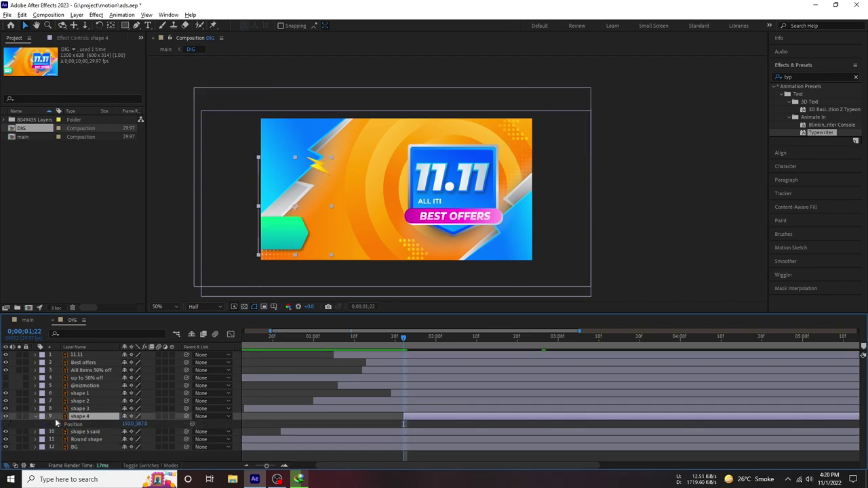
{"action": "mouse_move", "coordinate": [127, 425]}
{"action": "left_mouse_down"}
{"action": "mouse_move", "coordinate": [114, 424]}
{"action": "mouse_move", "coordinate": [149, 441]}
{"action": "mouse_move", "coordinate": [67, 424]}
{"action": "left_mouse_up"}
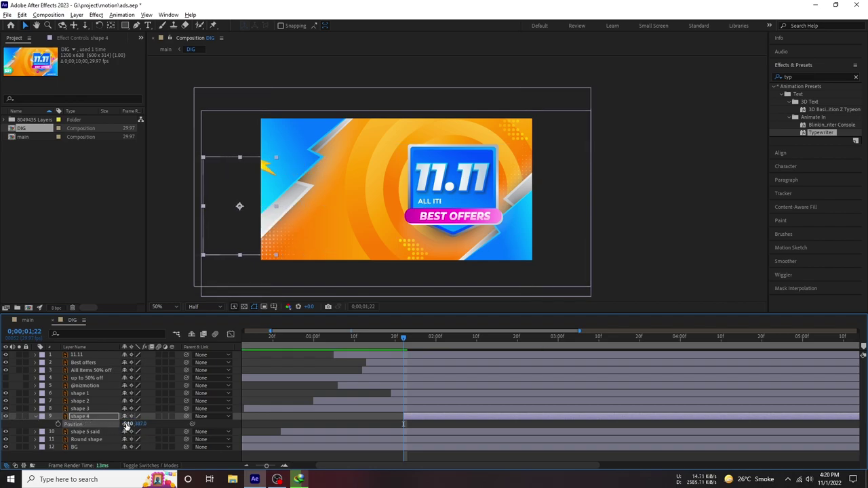
{"action": "left_click_drag", "start_coordinate": [126, 425], "coordinate": [95, 426]}
{"action": "left_click", "coordinate": [58, 424]}
{"action": "left_click_drag", "start_coordinate": [429, 342], "coordinate": [436, 348]}
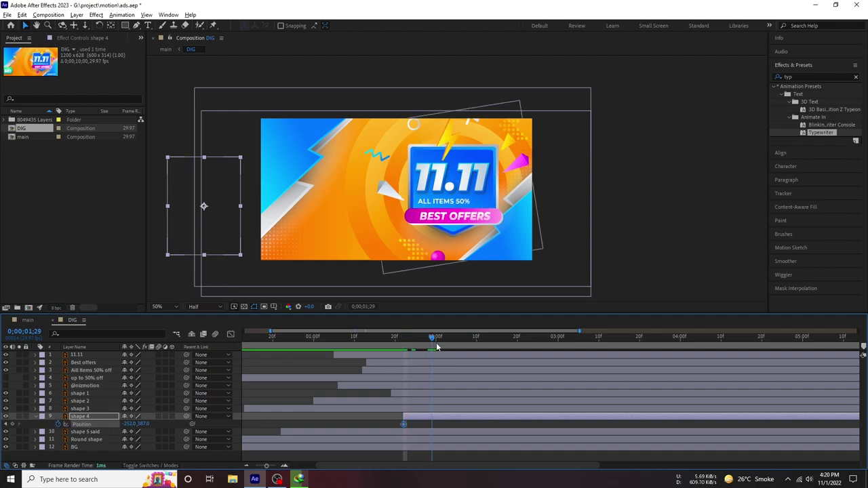
{"action": "left_click", "coordinate": [133, 424]}
{"action": "type", "text": "150.041"}
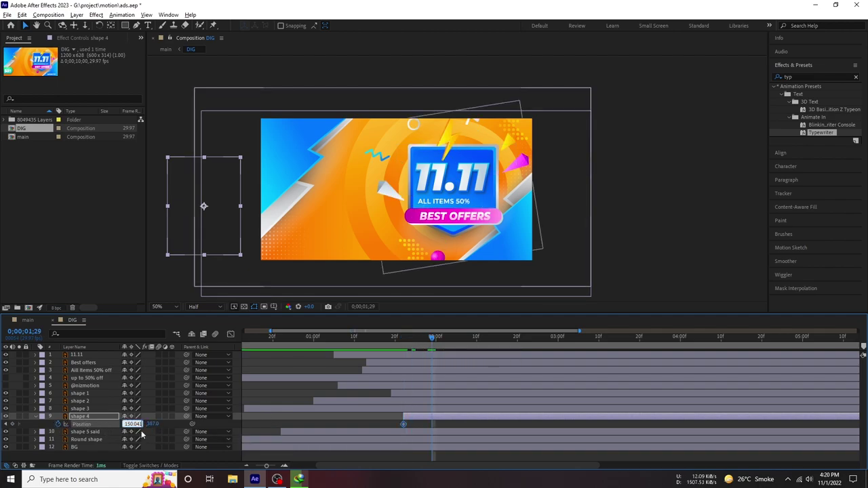
{"action": "key", "text": "Return"}
Ease both shape 4 Position keyframes with F9 and preview the slide-in.
{"action": "mouse_move", "coordinate": [401, 343]}
{"action": "left_mouse_down"}
{"action": "mouse_move", "coordinate": [387, 339]}
{"action": "mouse_move", "coordinate": [443, 346]}
{"action": "left_mouse_up"}
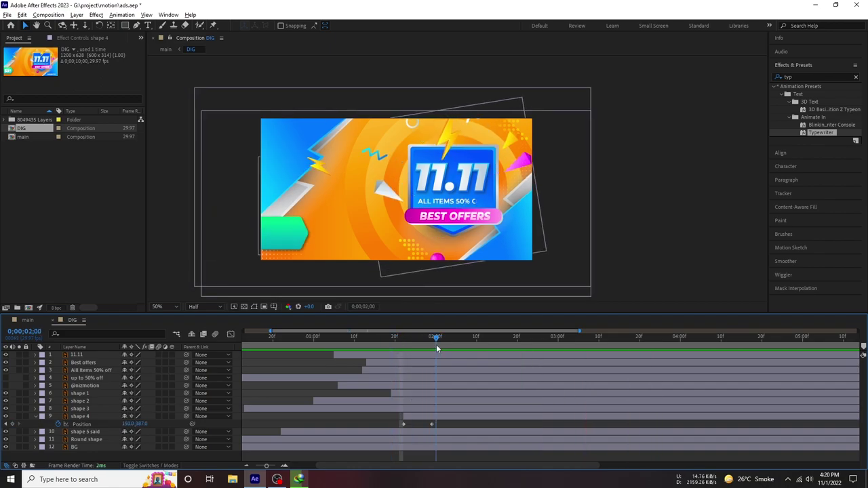
{"action": "left_click_drag", "start_coordinate": [437, 348], "coordinate": [402, 343]}
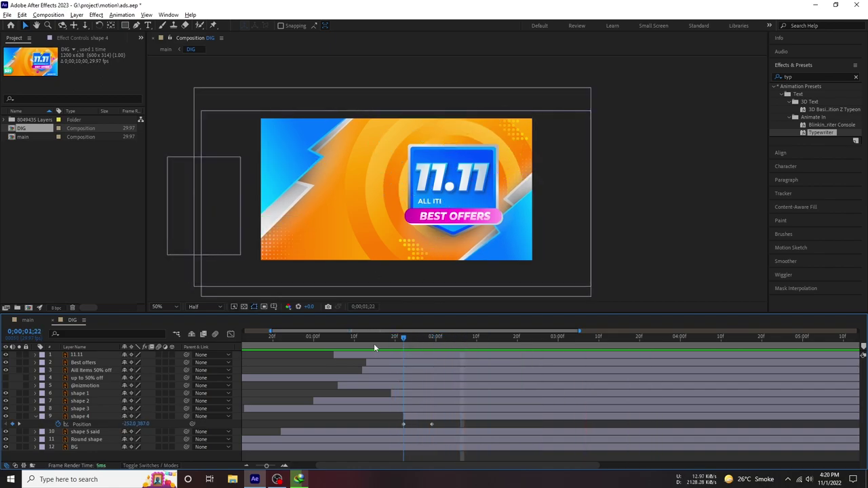
{"action": "mouse_move", "coordinate": [444, 419]}
{"action": "left_mouse_down"}
{"action": "mouse_move", "coordinate": [380, 427]}
{"action": "mouse_move", "coordinate": [537, 424]}
{"action": "mouse_move", "coordinate": [476, 423]}
{"action": "left_mouse_up"}
{"action": "key", "text": "F9"}
{"action": "key", "text": "space"}
{"action": "left_click", "coordinate": [379, 336]}
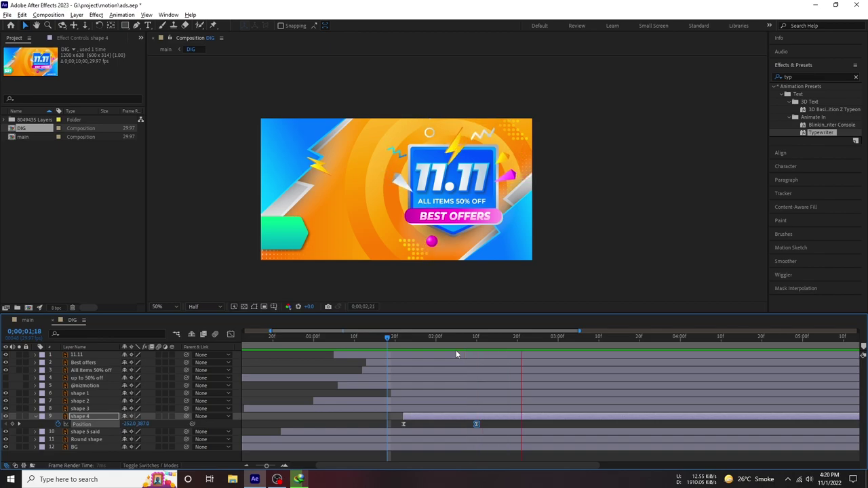
{"action": "mouse_move", "coordinate": [388, 339]}
{"action": "left_mouse_down"}
{"action": "mouse_move", "coordinate": [464, 339]}
{"action": "mouse_move", "coordinate": [531, 354]}
{"action": "left_mouse_up"}
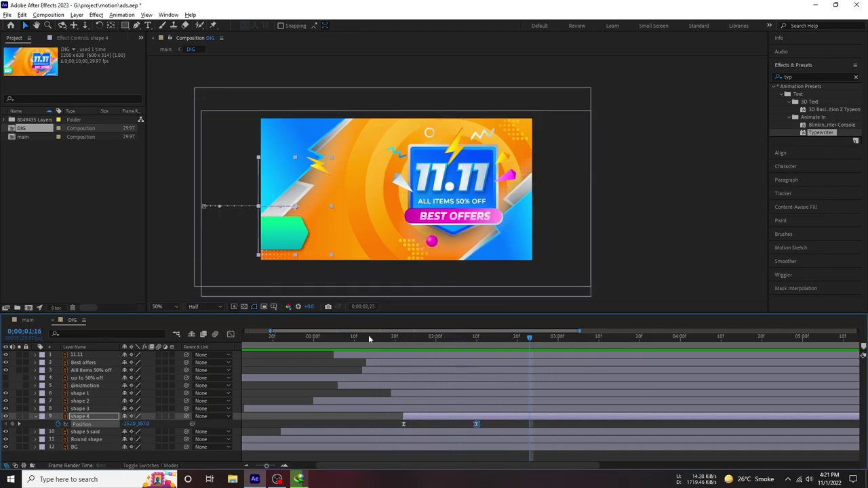
{"action": "key", "text": "space"}
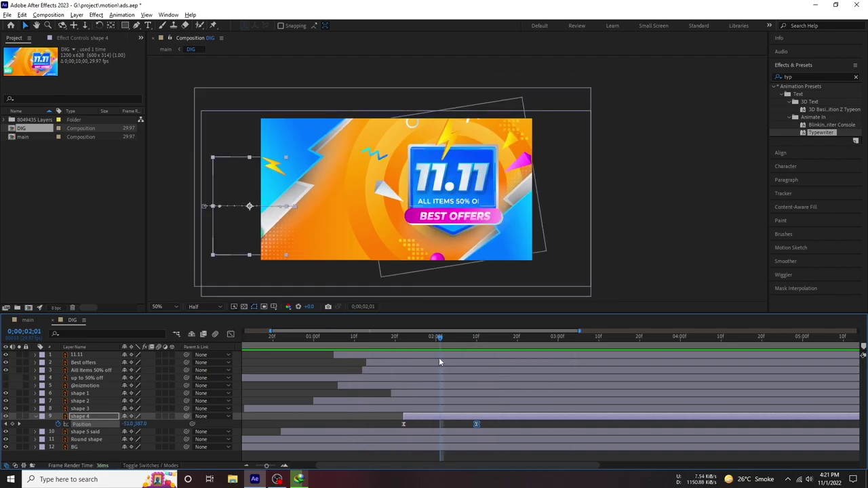
Check the eased motion in the speed graph, then show the UP TO 50% OFF text at 1;28.
{"action": "left_click", "coordinate": [388, 345]}
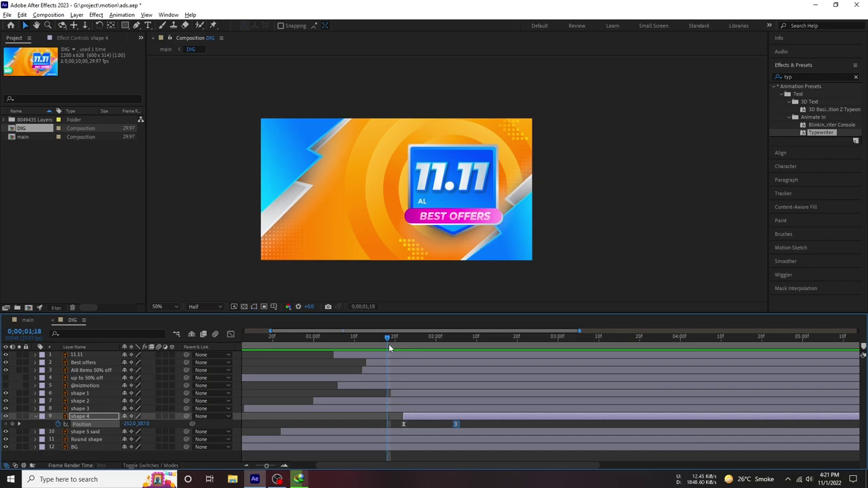
{"action": "left_click_drag", "start_coordinate": [388, 345], "coordinate": [468, 341]}
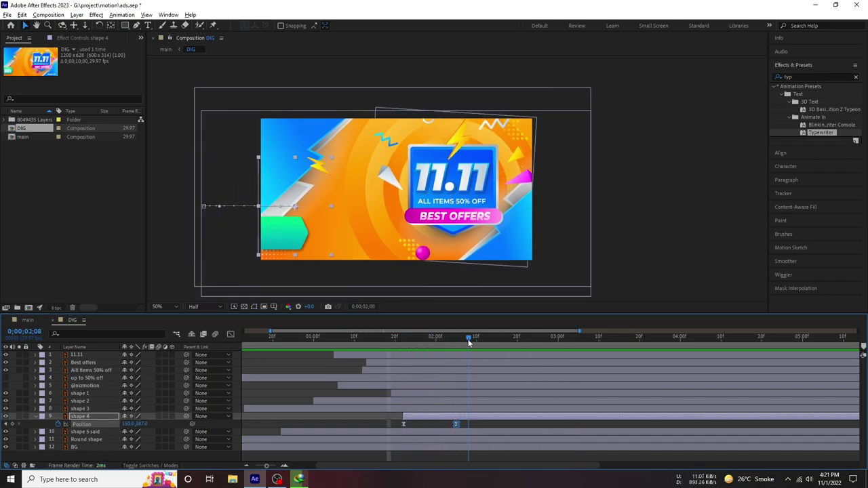
{"action": "key", "text": "j"}
{"action": "key", "text": "j"}
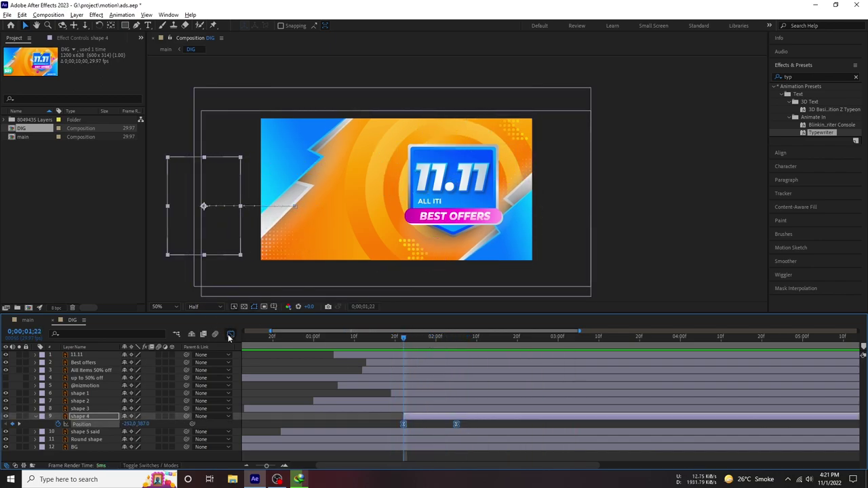
{"action": "left_click", "coordinate": [230, 334]}
{"action": "key", "text": "space"}
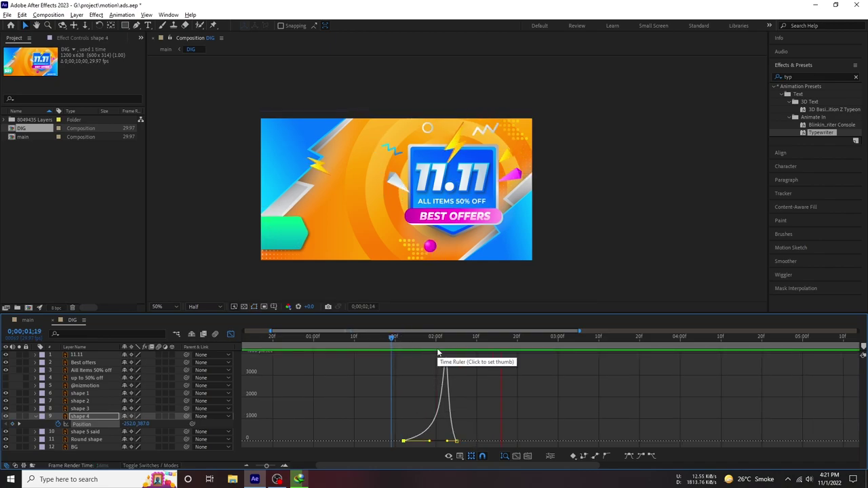
{"action": "left_click", "coordinate": [231, 334]}
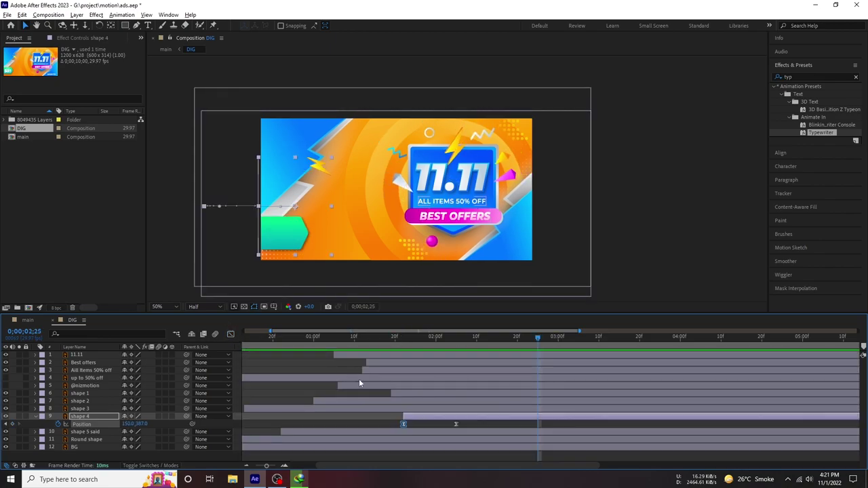
{"action": "left_click", "coordinate": [6, 378]}
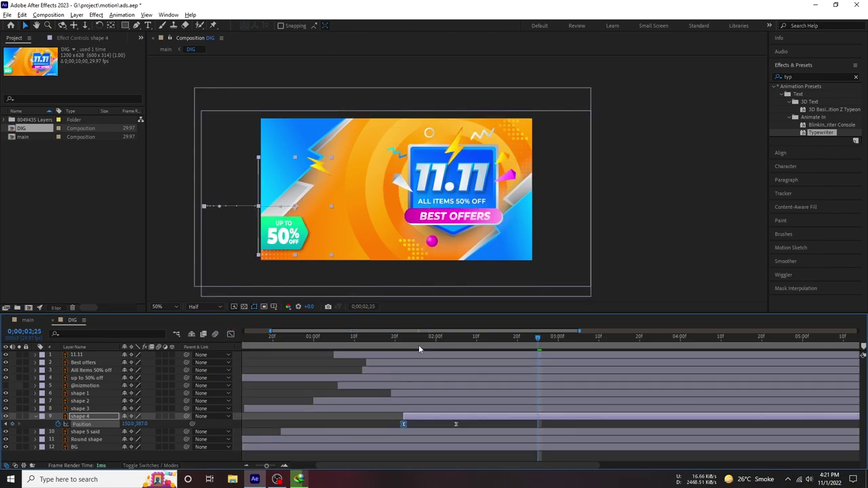
{"action": "left_click_drag", "start_coordinate": [419, 348], "coordinate": [428, 348]}
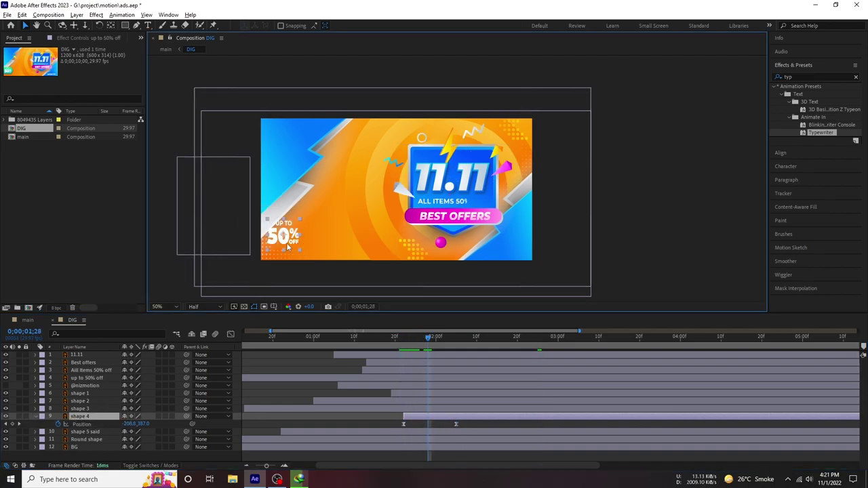
Paste shape 4's slide-in Position keyframes onto the 'up to 50% off' text and start it later.
{"action": "left_click", "coordinate": [49, 377]}
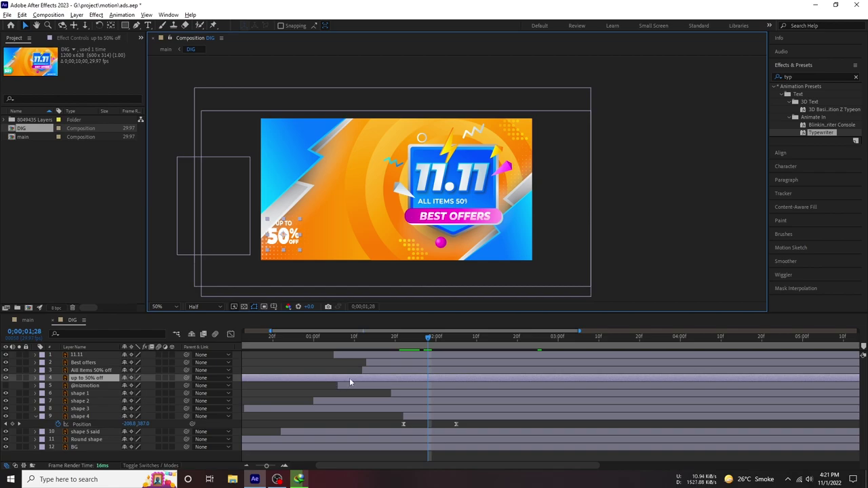
{"action": "key", "text": "ctrl+v"}
{"action": "key", "text": "j"}
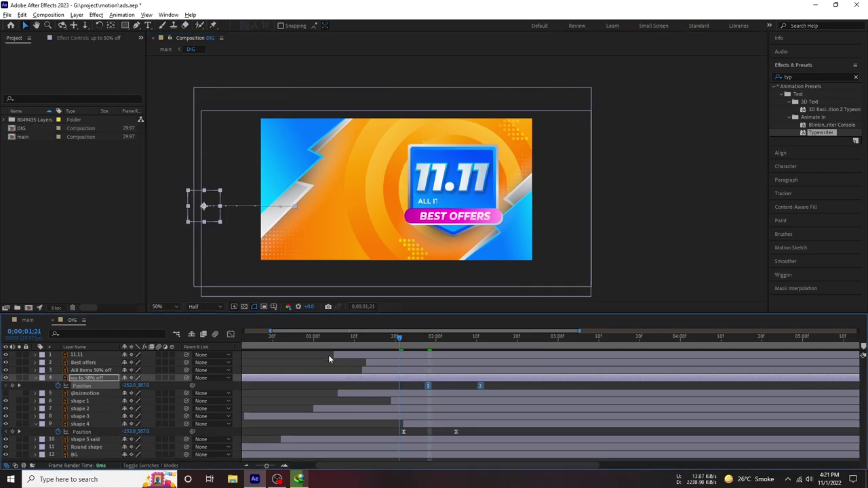
{"action": "key", "text": "shift+Page_Up"}
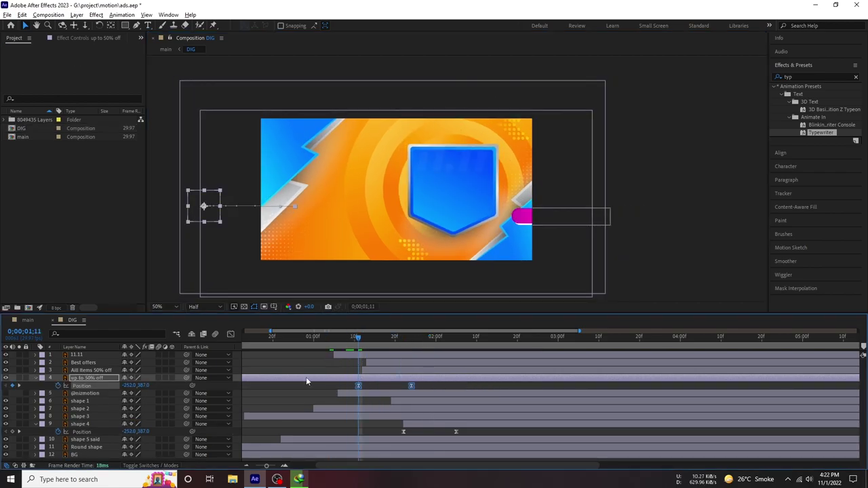
{"action": "left_click_drag", "start_coordinate": [306, 377], "coordinate": [491, 385]}
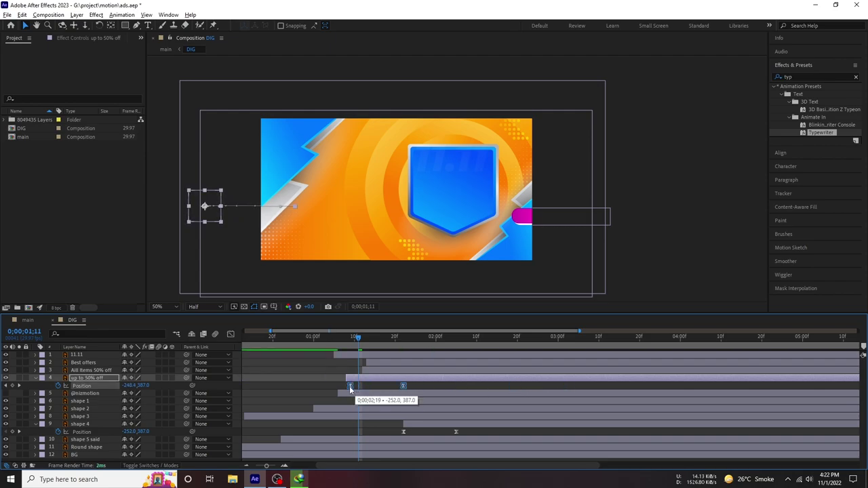
{"action": "key", "text": "space"}
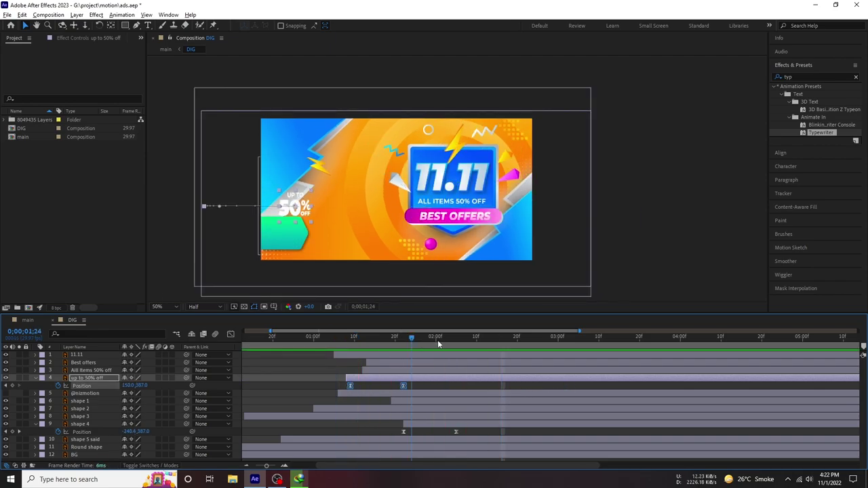
{"action": "left_click_drag", "start_coordinate": [382, 378], "coordinate": [468, 378]}
{"action": "left_click", "coordinate": [391, 336]}
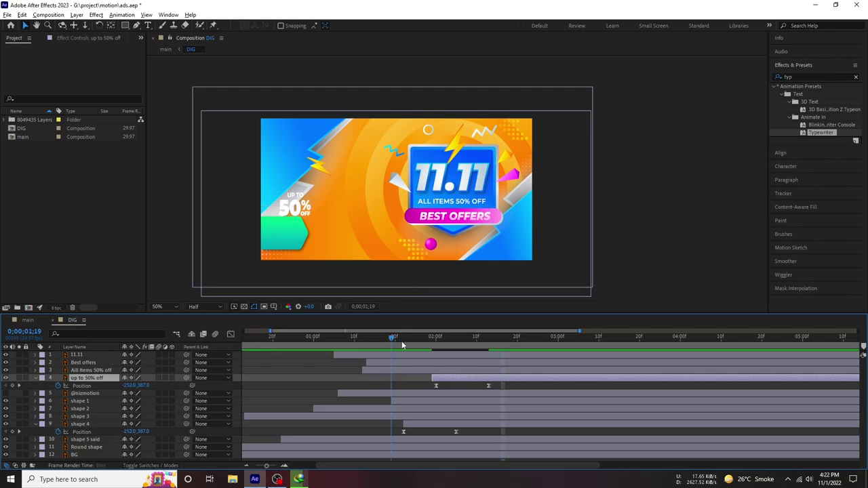
{"action": "key", "text": "space"}
{"action": "left_click_drag", "start_coordinate": [311, 204], "coordinate": [306, 223]}
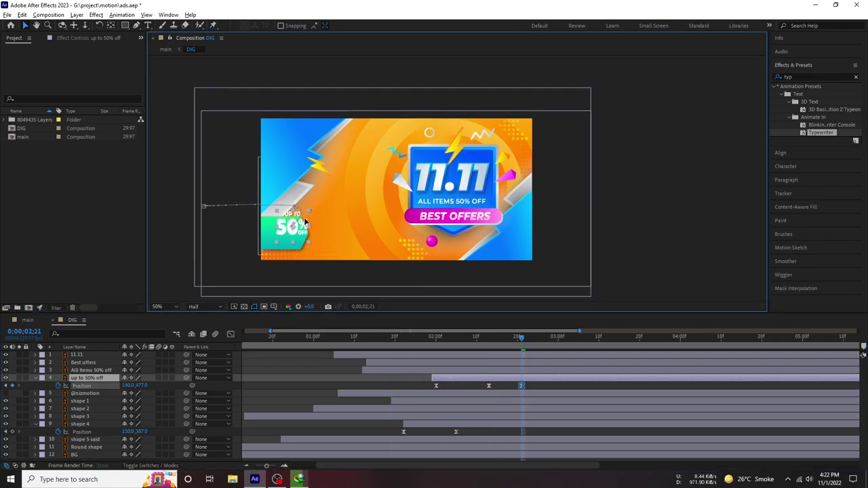
{"action": "key", "text": "ctrl+z"}
{"action": "key", "text": "space"}
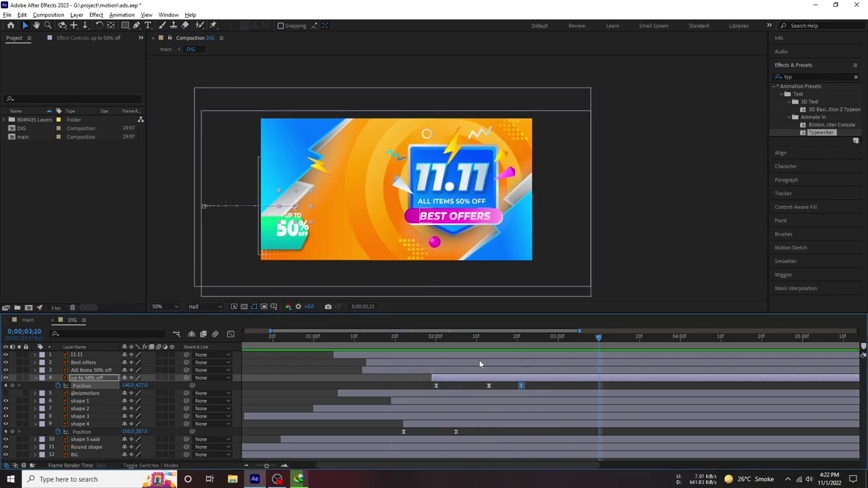
Move the text's starting Position off-frame left to -91, 513.
{"action": "left_click", "coordinate": [487, 337]}
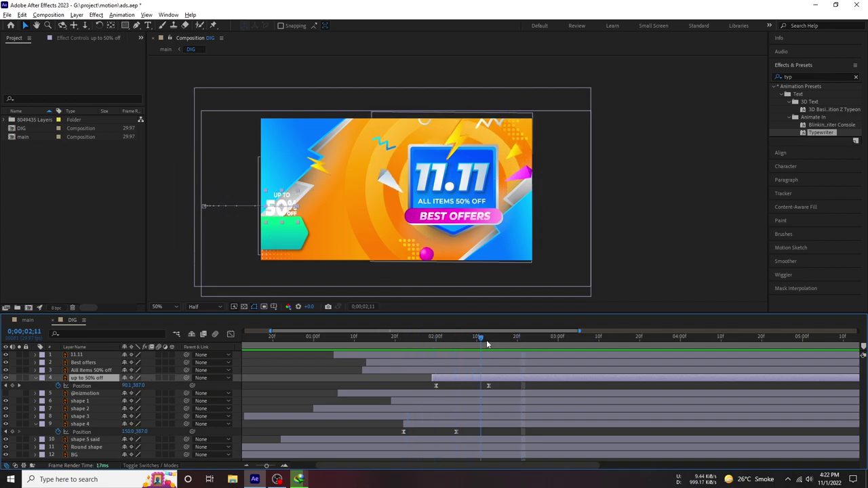
{"action": "left_click", "coordinate": [489, 385]}
{"action": "key", "text": "j"}
{"action": "left_click", "coordinate": [436, 385]}
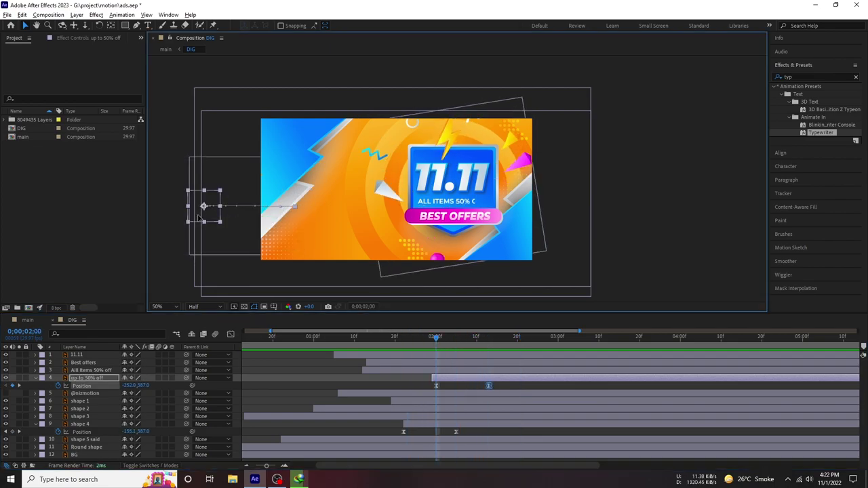
{"action": "left_click_drag", "start_coordinate": [500, 383], "coordinate": [426, 390]}
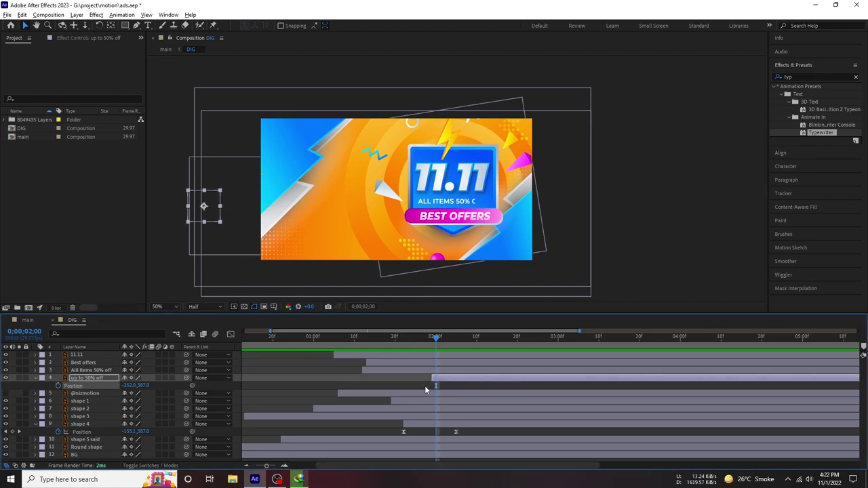
{"action": "left_click_drag", "start_coordinate": [439, 348], "coordinate": [500, 347]}
{"action": "left_click", "coordinate": [284, 237]}
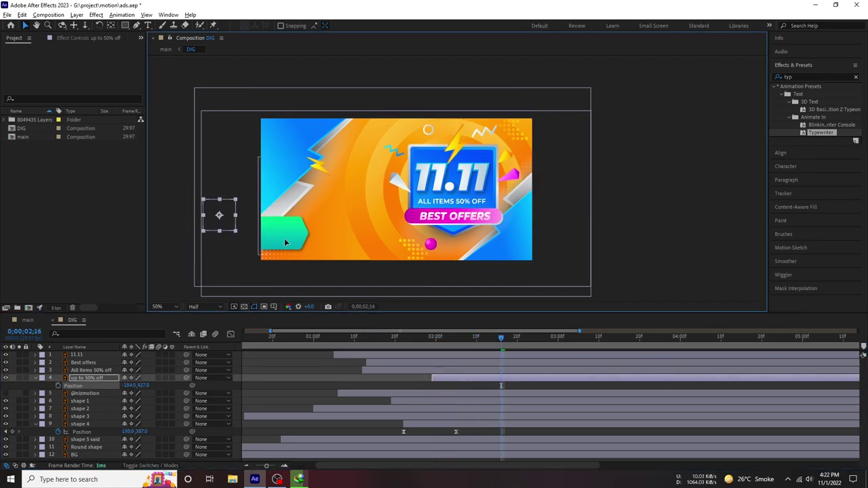
{"action": "key", "text": "space"}
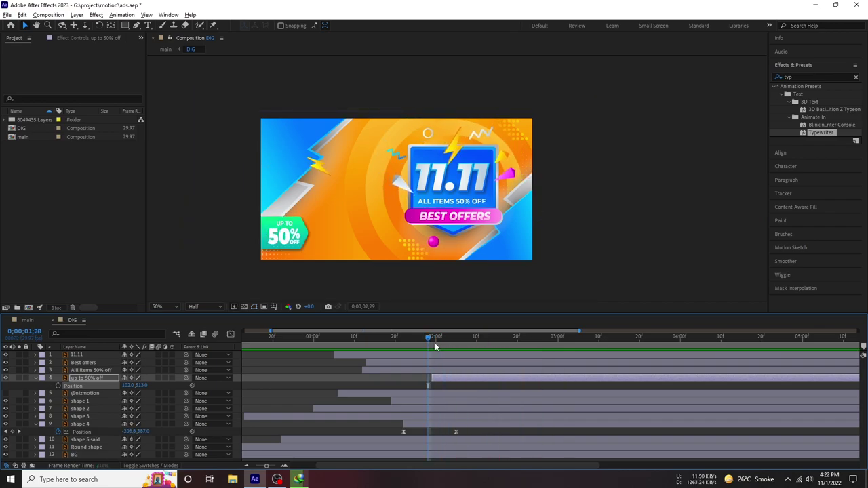
{"action": "left_click", "coordinate": [435, 343]}
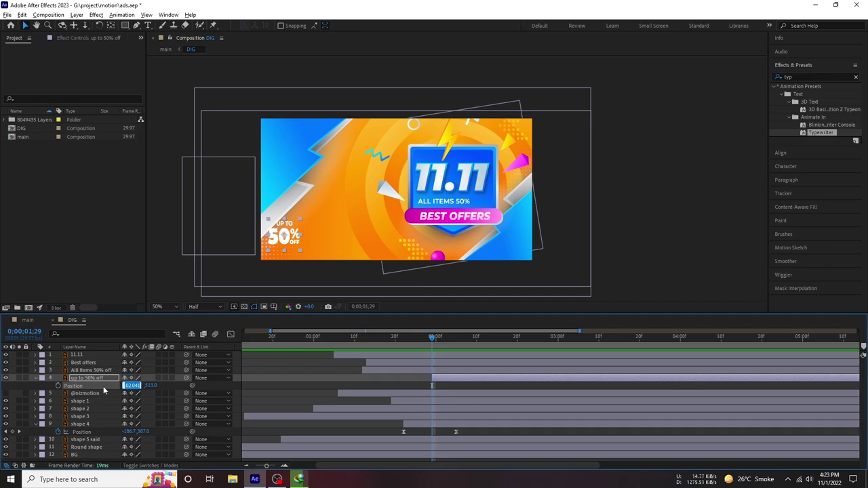
{"action": "left_click_drag", "start_coordinate": [97, 386], "coordinate": [41, 385]}
{"action": "left_click_drag", "start_coordinate": [452, 336], "coordinate": [457, 346]}
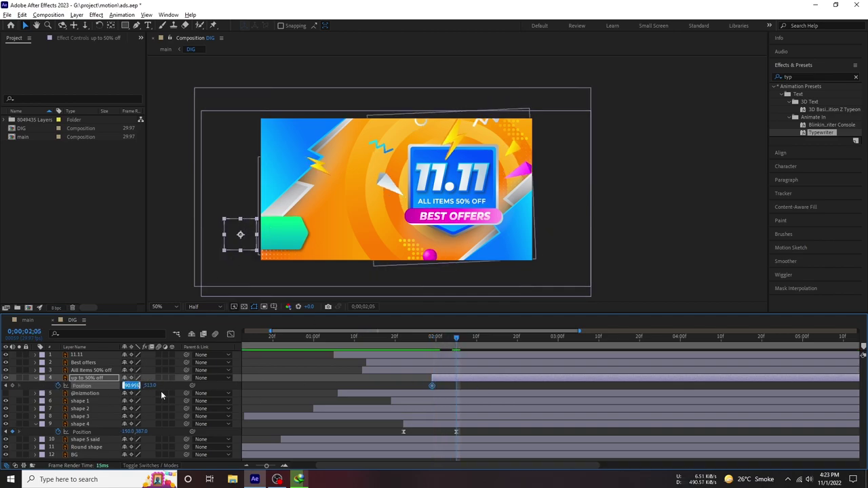
{"action": "key", "text": "Return"}
{"action": "key", "text": "space"}
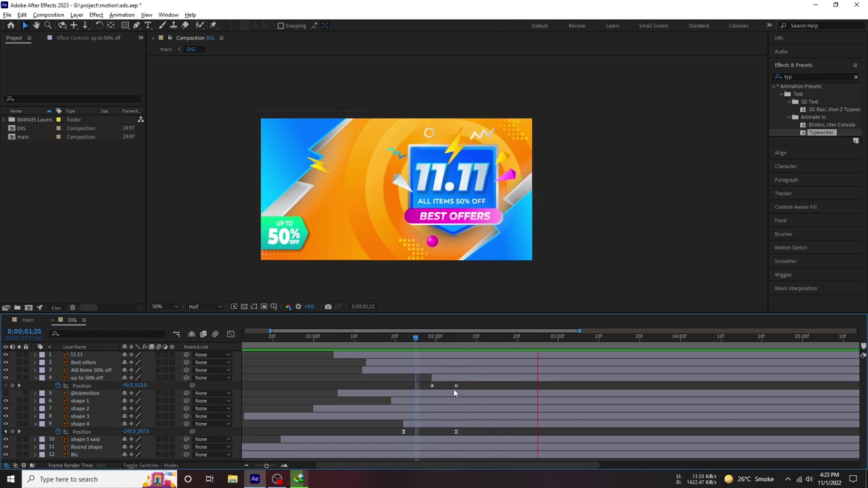
Fine-tune the text's start so it trails shape 4, whose end key sits near 2;05.
{"action": "mouse_move", "coordinate": [475, 390]}
{"action": "left_mouse_down"}
{"action": "mouse_move", "coordinate": [406, 382]}
{"action": "mouse_move", "coordinate": [453, 385]}
{"action": "left_mouse_up"}
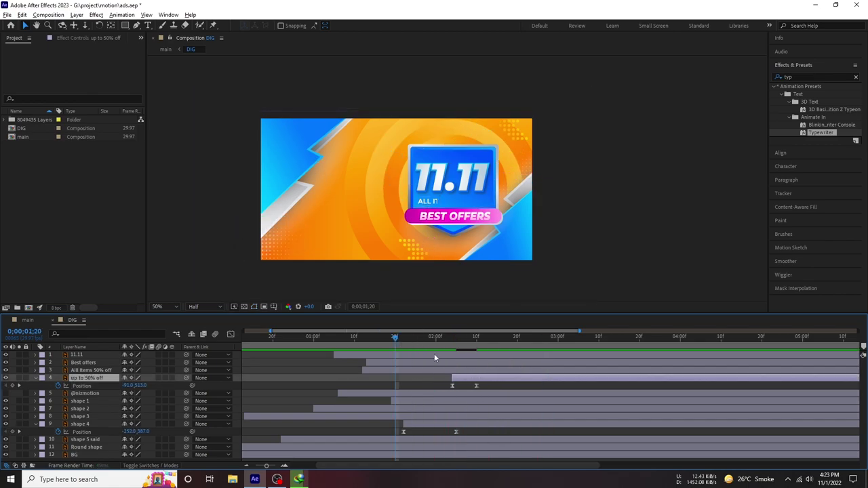
{"action": "left_click_drag", "start_coordinate": [437, 341], "coordinate": [451, 340]}
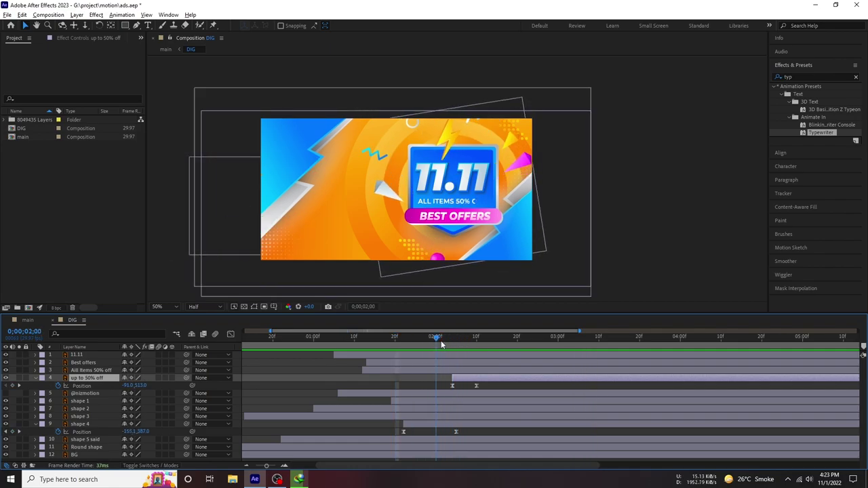
{"action": "left_click_drag", "start_coordinate": [466, 377], "coordinate": [459, 377]}
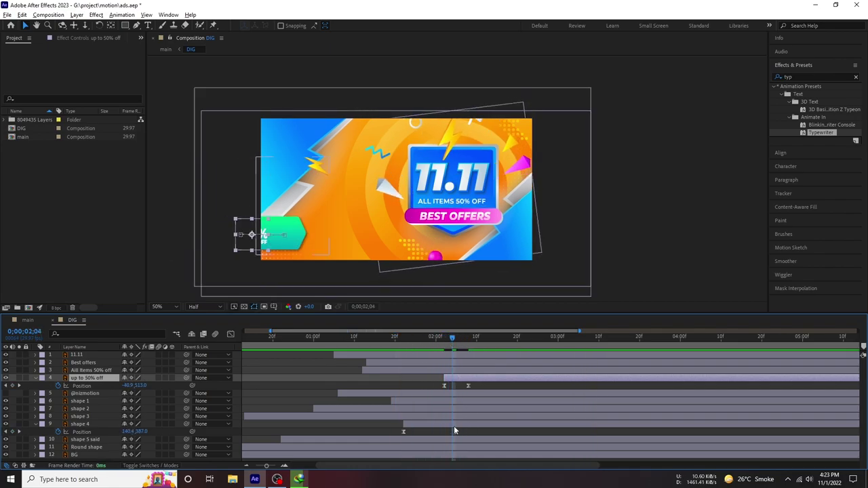
{"action": "left_click_drag", "start_coordinate": [455, 432], "coordinate": [472, 432]}
{"action": "key", "text": "space"}
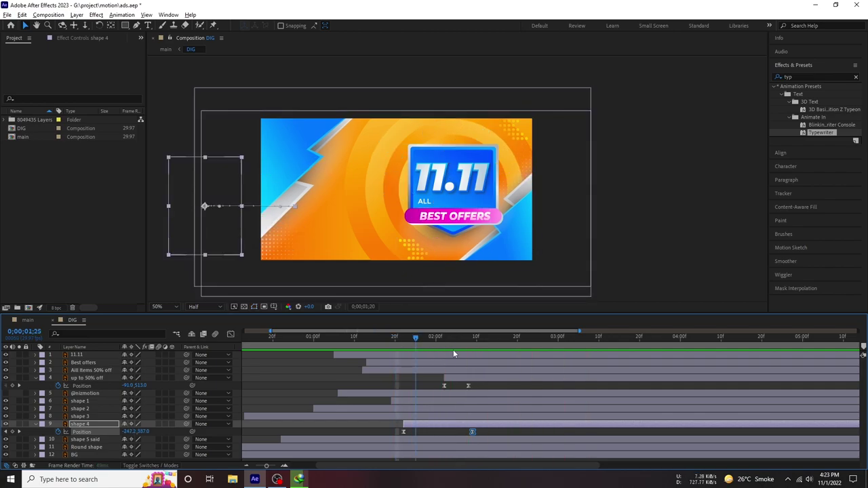
{"action": "left_click_drag", "start_coordinate": [456, 378], "coordinate": [465, 377]}
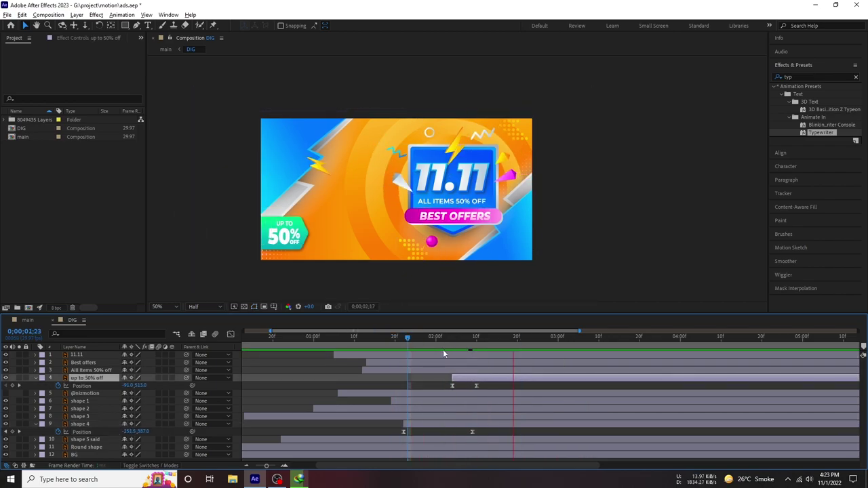
{"action": "left_click", "coordinate": [375, 339]}
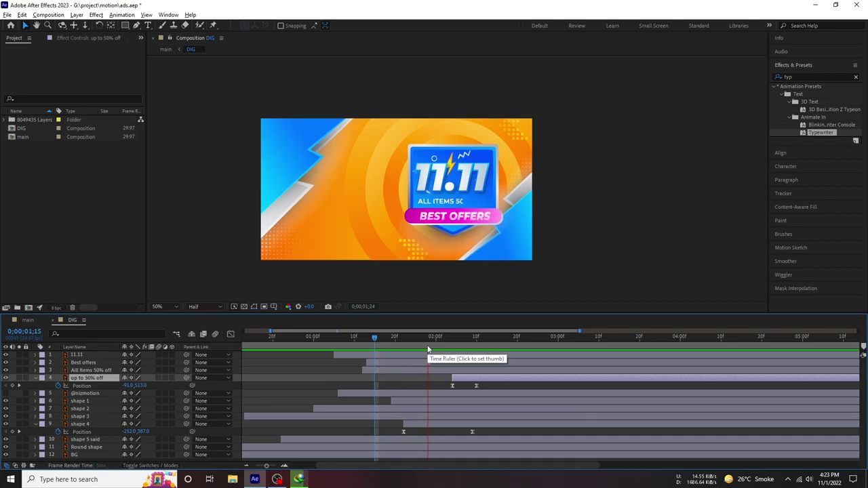
{"action": "mouse_move", "coordinate": [472, 432]}
{"action": "left_mouse_down"}
{"action": "mouse_move", "coordinate": [461, 432]}
{"action": "mouse_move", "coordinate": [472, 432]}
{"action": "left_mouse_up"}
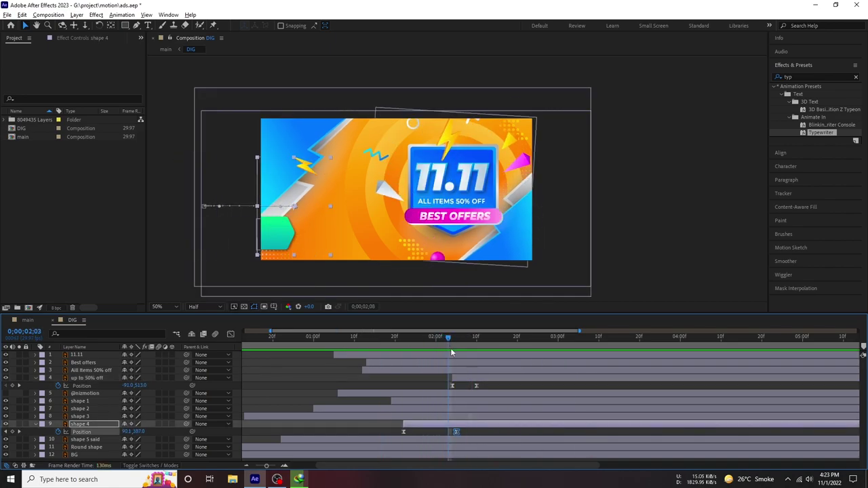
{"action": "left_click_drag", "start_coordinate": [473, 383], "coordinate": [466, 382]}
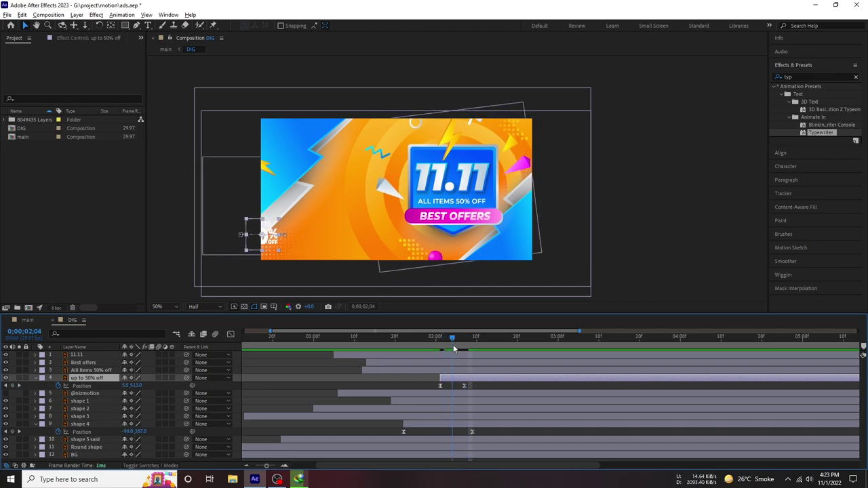
{"action": "key", "text": "space"}
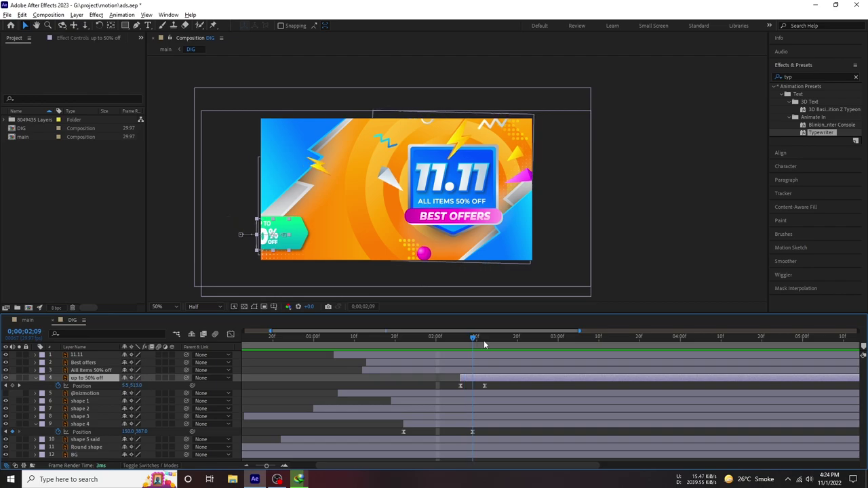
{"action": "left_click", "coordinate": [36, 379]}
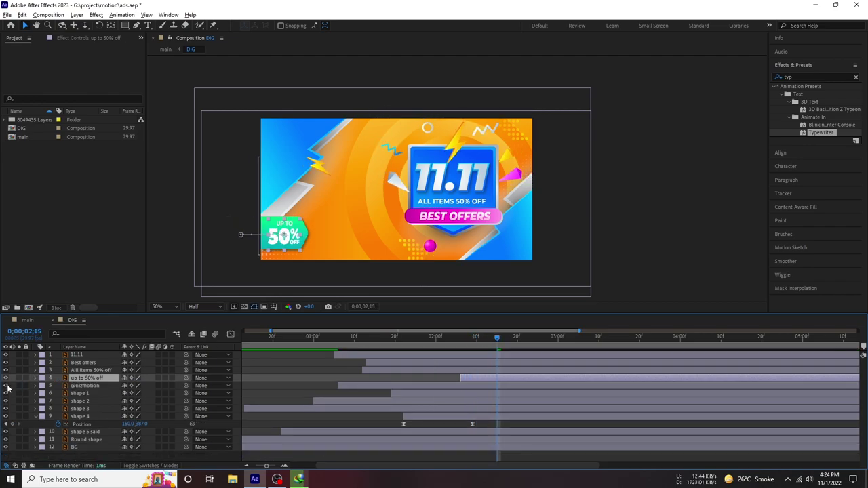
{"action": "left_click", "coordinate": [101, 387]}
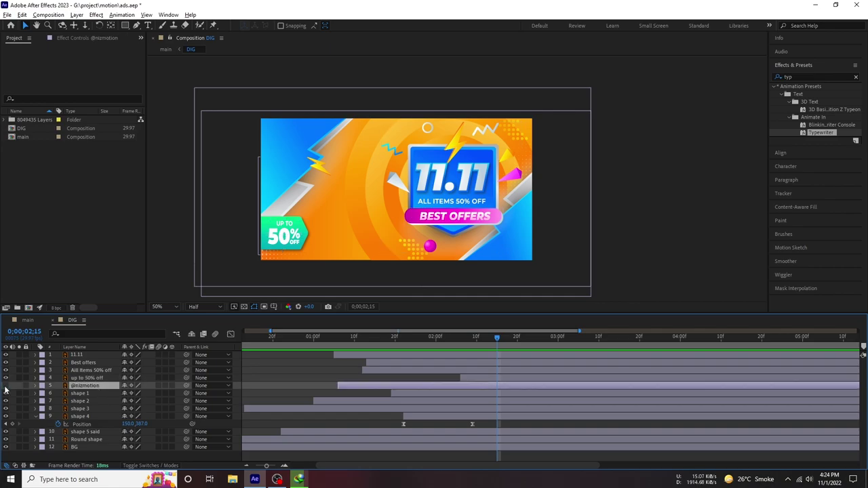
{"action": "key", "text": "space"}
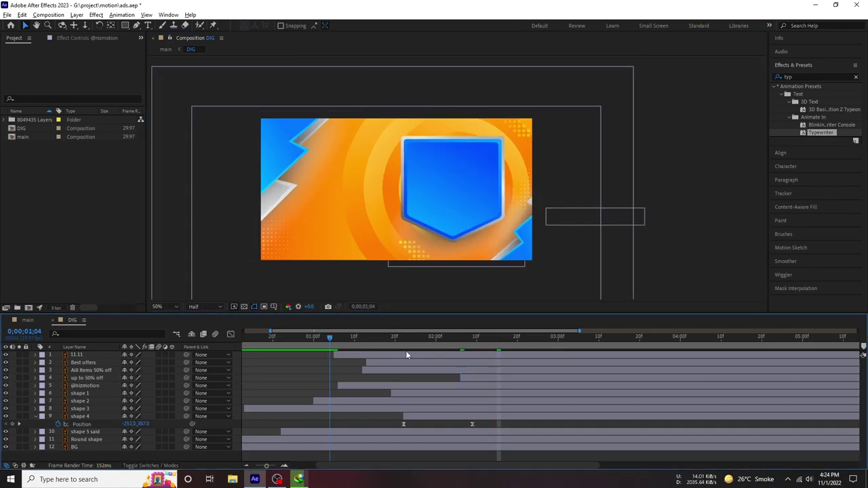
{"action": "key", "text": "space"}
{"action": "key", "text": "t"}
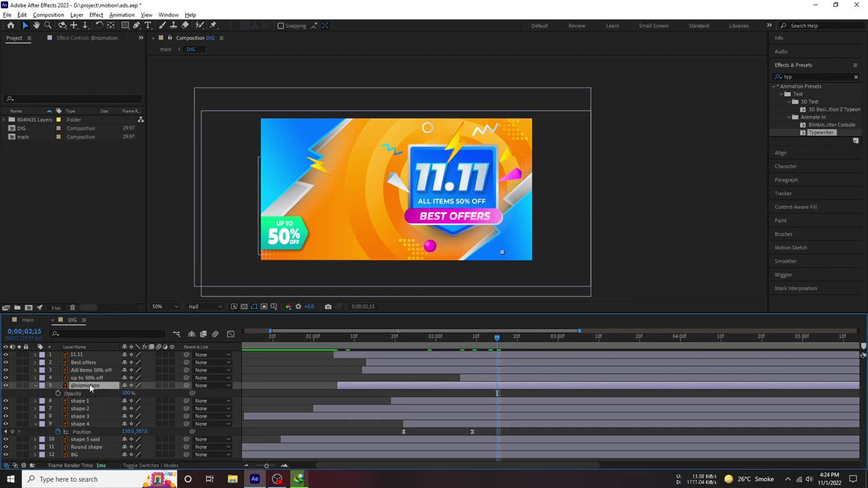
{"action": "left_click_drag", "start_coordinate": [468, 252], "coordinate": [465, 222]}
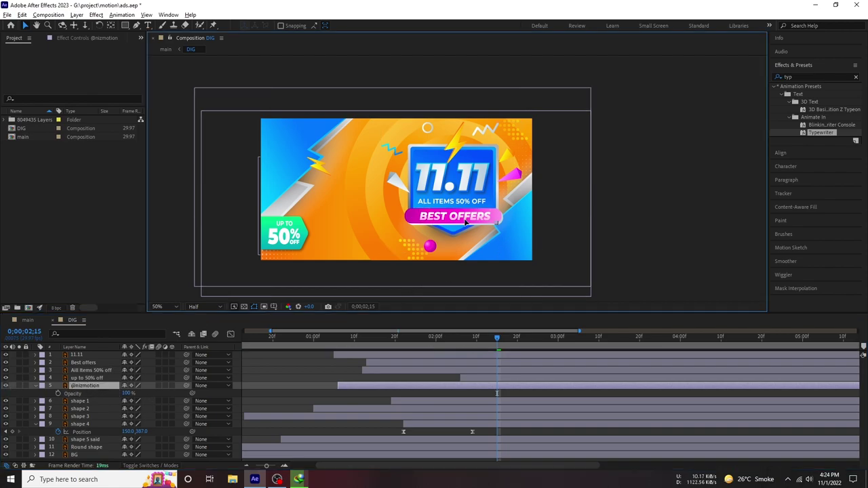
{"action": "left_click_drag", "start_coordinate": [77, 386], "coordinate": [89, 356]}
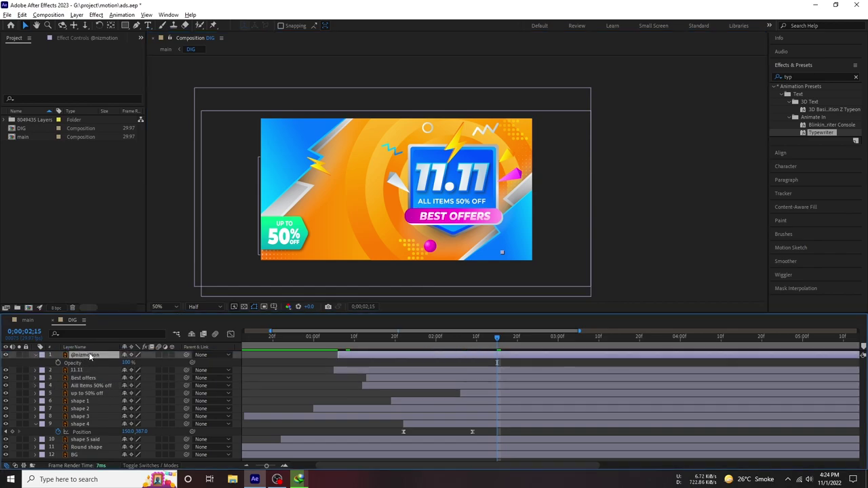
{"action": "key", "text": "ctrl+z"}
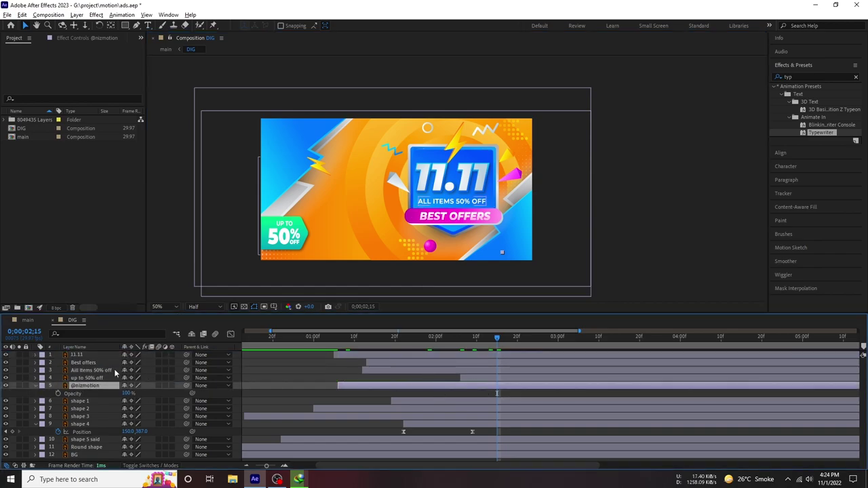
{"action": "key", "text": "t"}
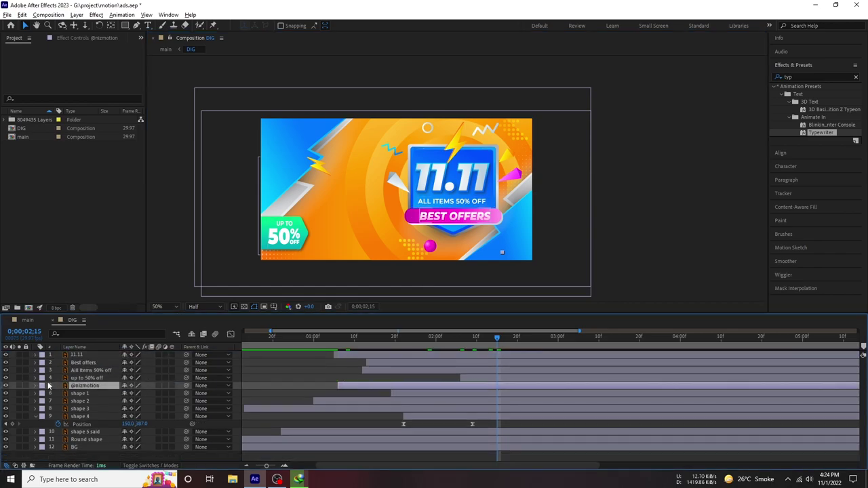
{"action": "key", "text": "space"}
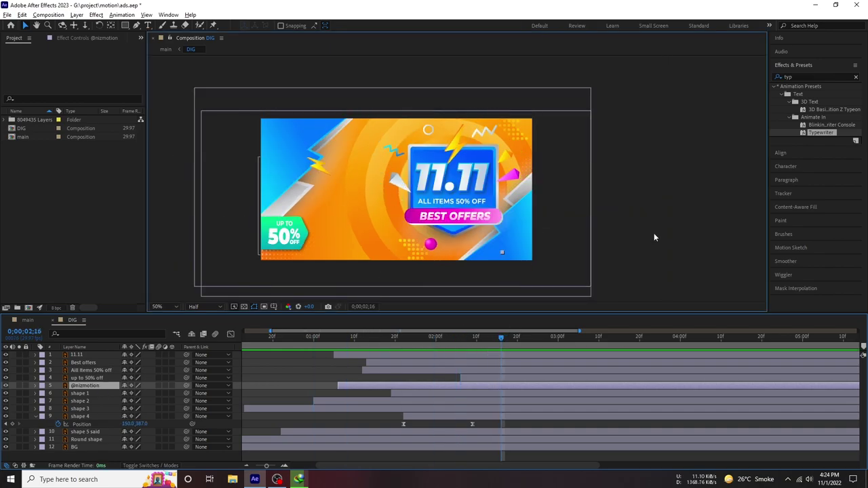
{"action": "left_click", "coordinate": [68, 44]}
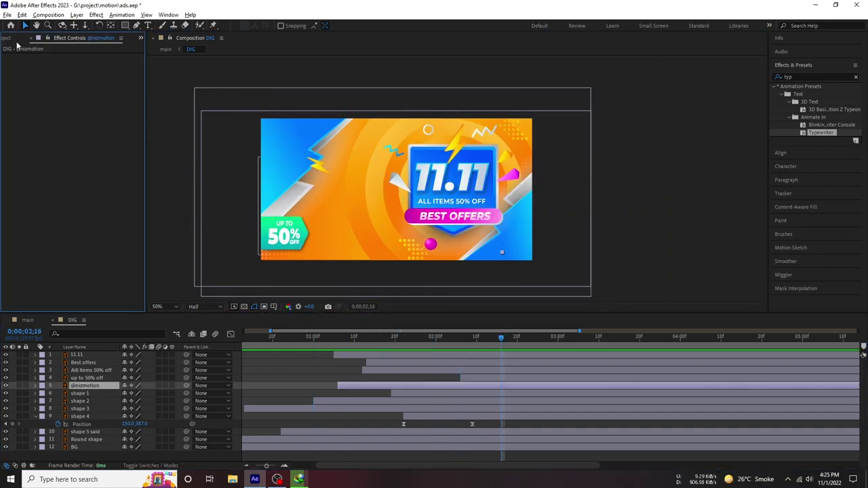
{"action": "left_click", "coordinate": [97, 384]}
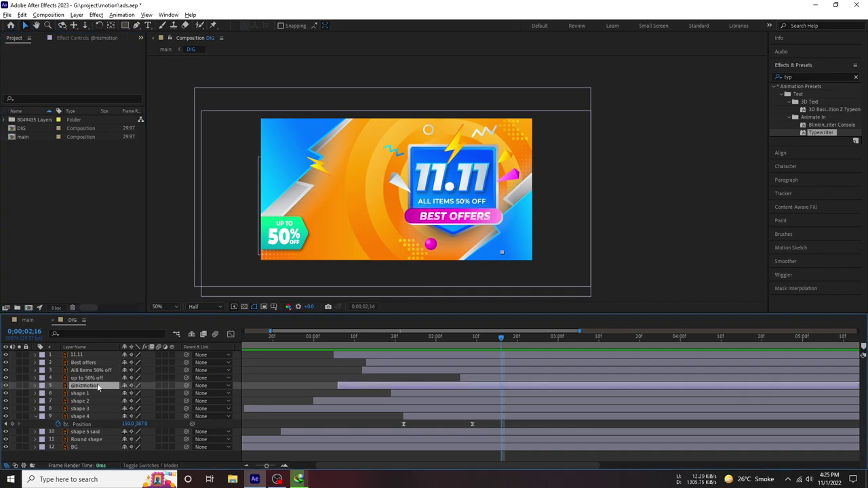
{"action": "key", "text": "t"}
{"action": "key", "text": "t"}
{"action": "left_click", "coordinate": [619, 176]}
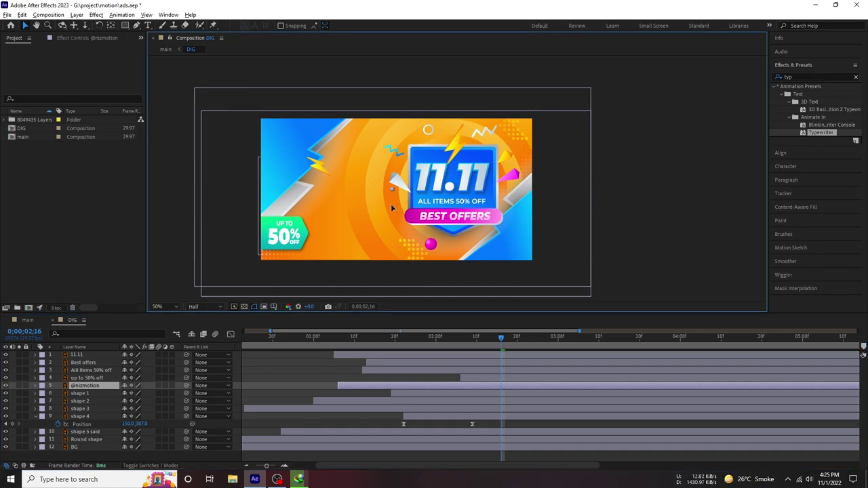
{"action": "left_click", "coordinate": [484, 383]}
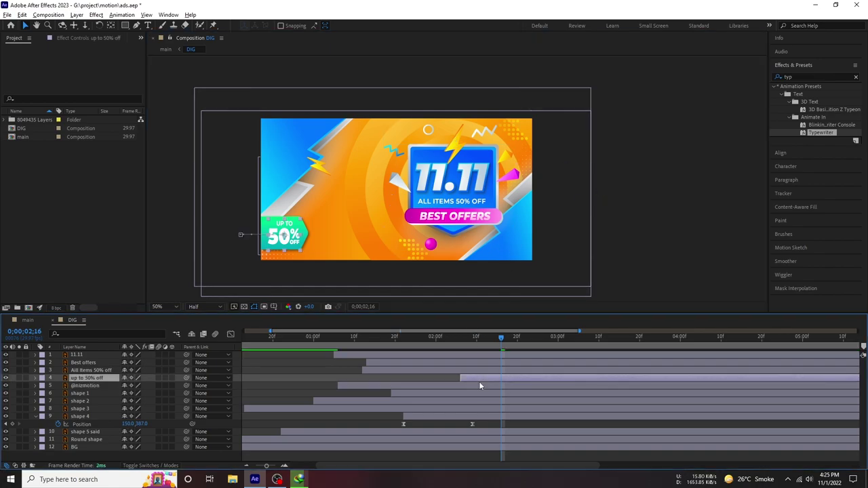
{"action": "key", "text": "ctrl+bracketright"}
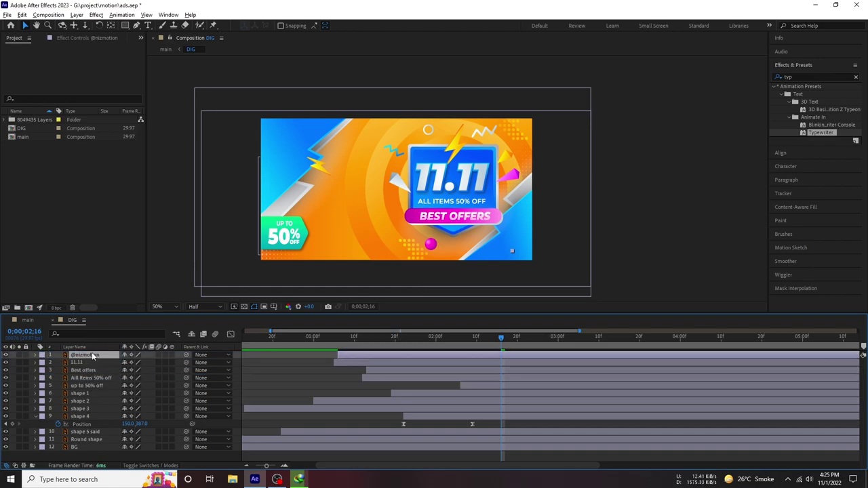
{"action": "left_click_drag", "start_coordinate": [92, 378], "coordinate": [86, 390]}
{"action": "key", "text": "space"}
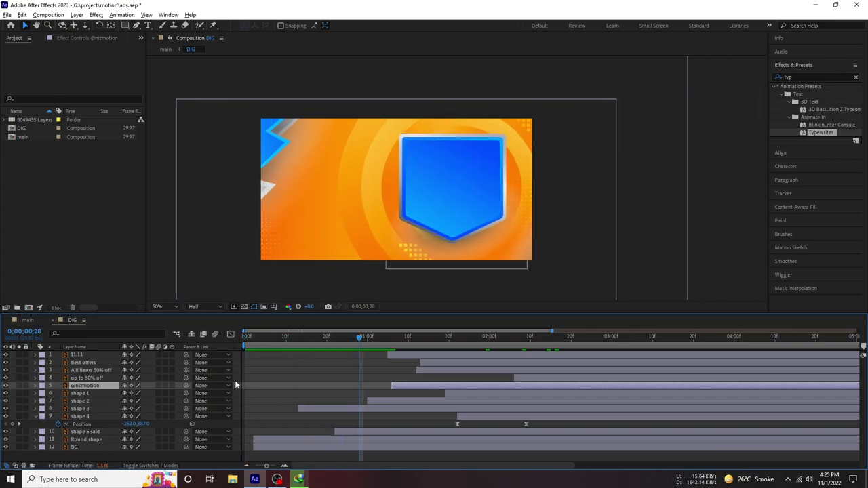
{"action": "left_click_drag", "start_coordinate": [438, 389], "coordinate": [398, 392]}
{"action": "left_click_drag", "start_coordinate": [359, 337], "coordinate": [839, 337]}
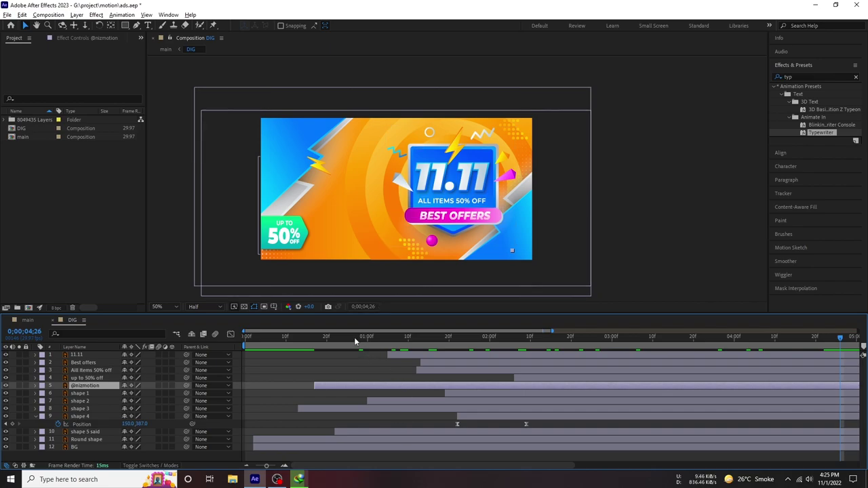
{"action": "key", "text": "space"}
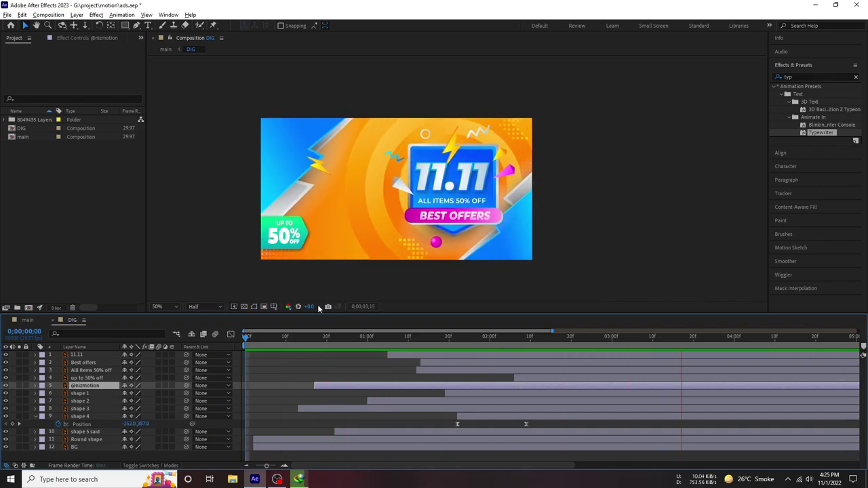
{"action": "left_click", "coordinate": [36, 417]}
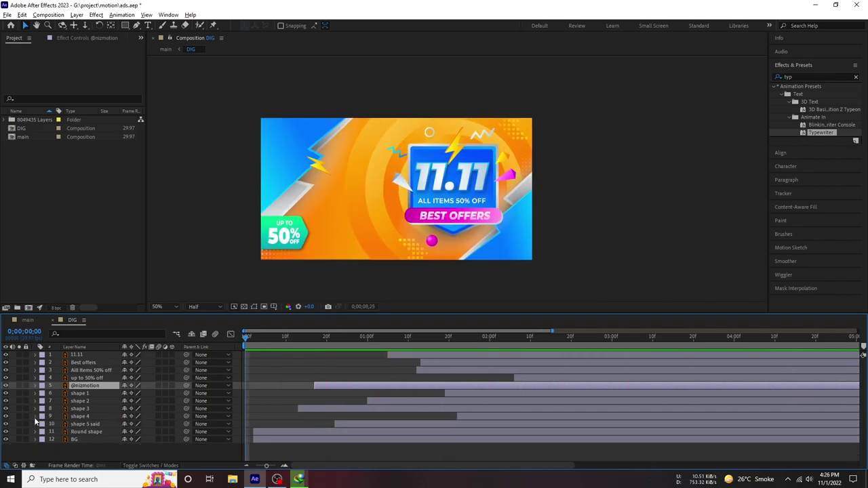
{"action": "left_click", "coordinate": [329, 341]}
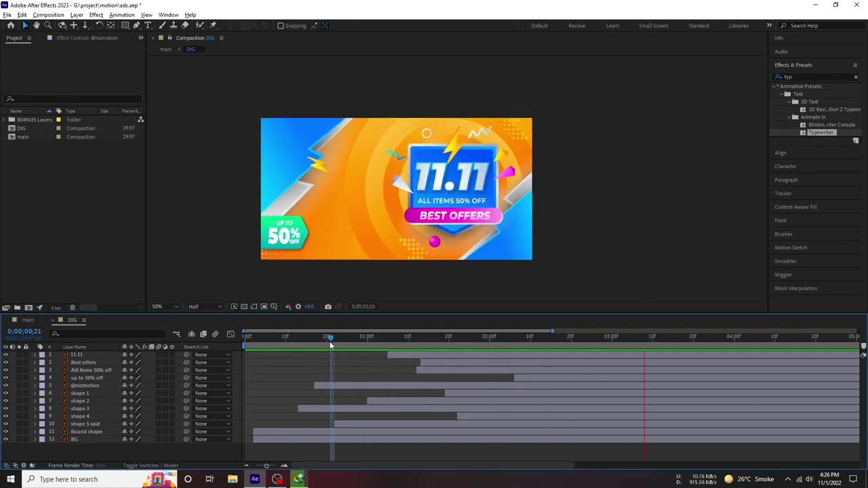
{"action": "key", "text": "space"}
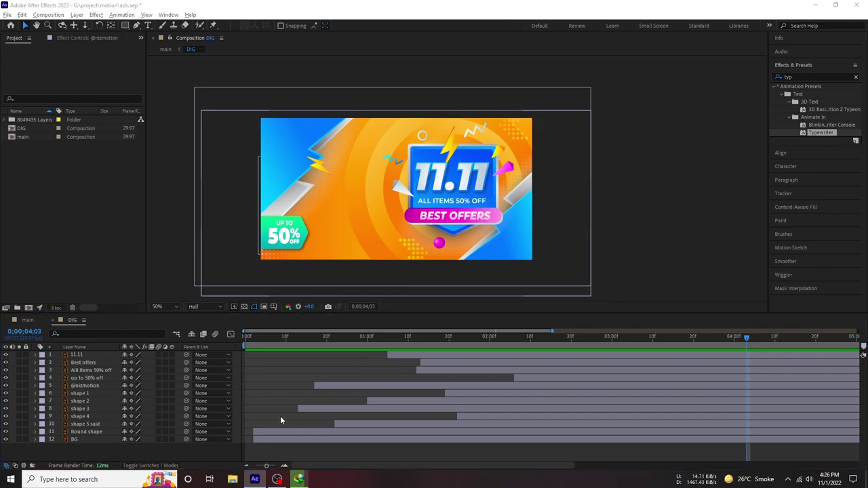
Minimize and restore the After Effects window.
{"action": "left_click", "coordinate": [232, 479]}
{"action": "left_click", "coordinate": [232, 479]}
{"action": "left_click", "coordinate": [255, 479]}
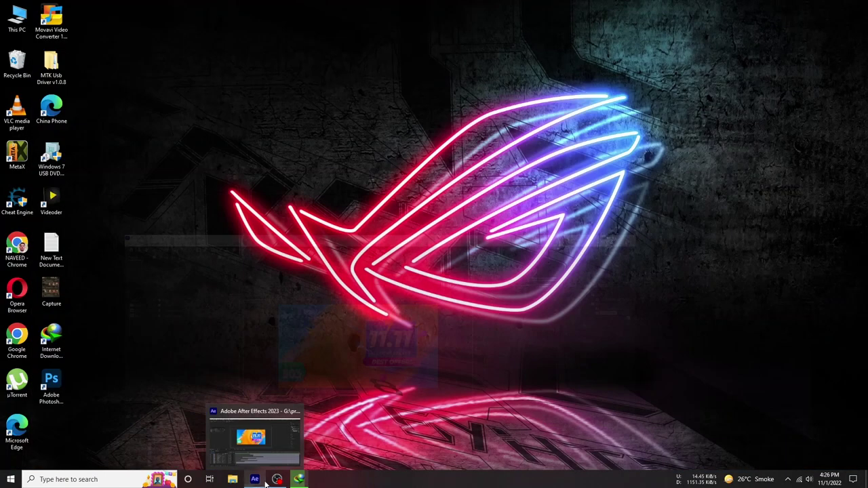
{"action": "left_click", "coordinate": [254, 479]}
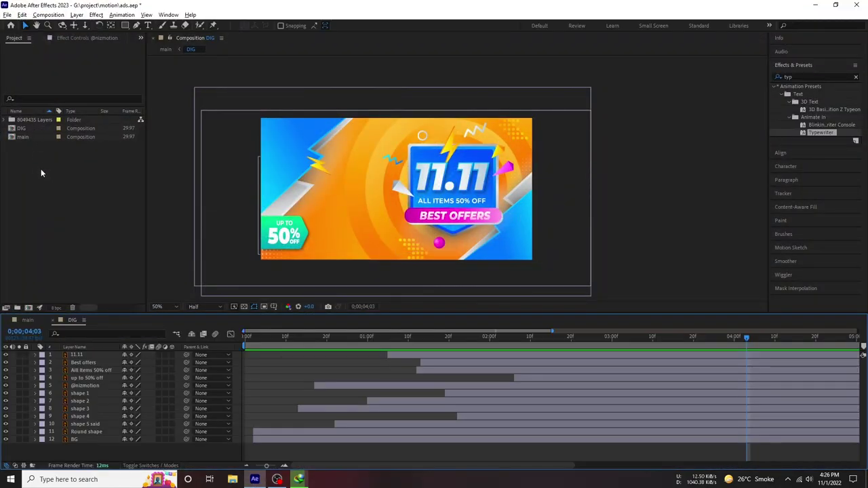
Import model.png into the project and add it to the composition.
{"action": "right_click", "coordinate": [41, 173]}
{"action": "key", "text": "Return"}
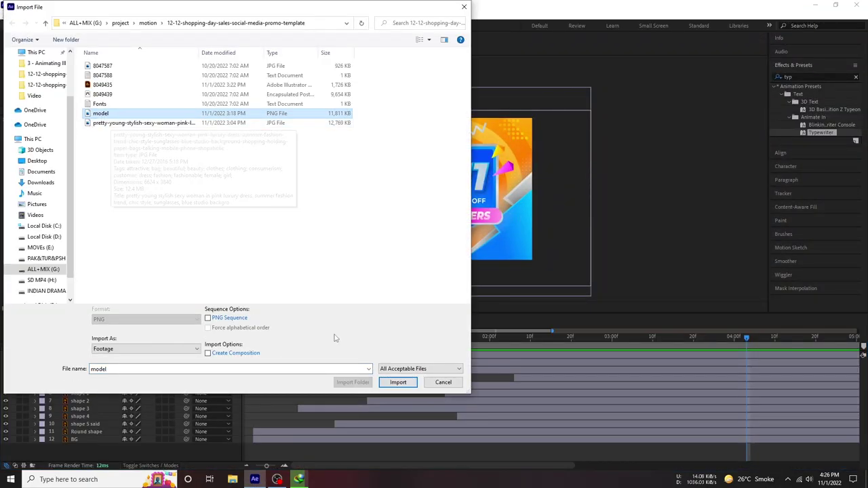
{"action": "left_click", "coordinate": [398, 382]}
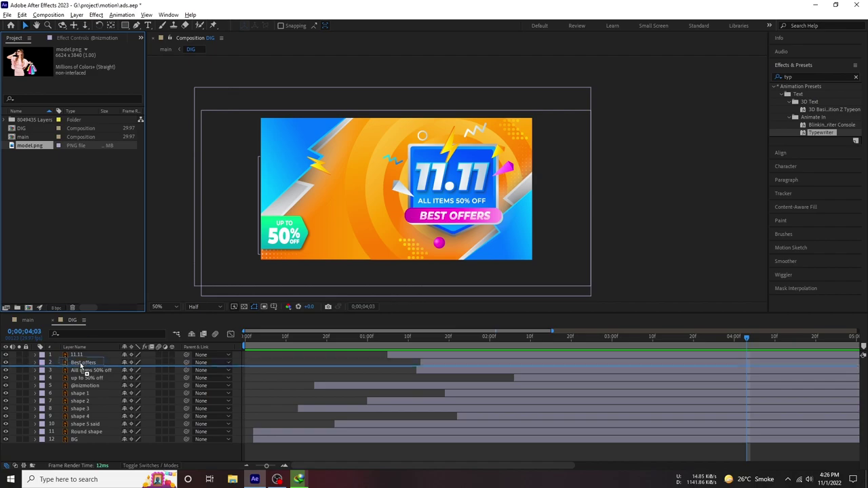
{"action": "left_click_drag", "start_coordinate": [29, 150], "coordinate": [82, 358]}
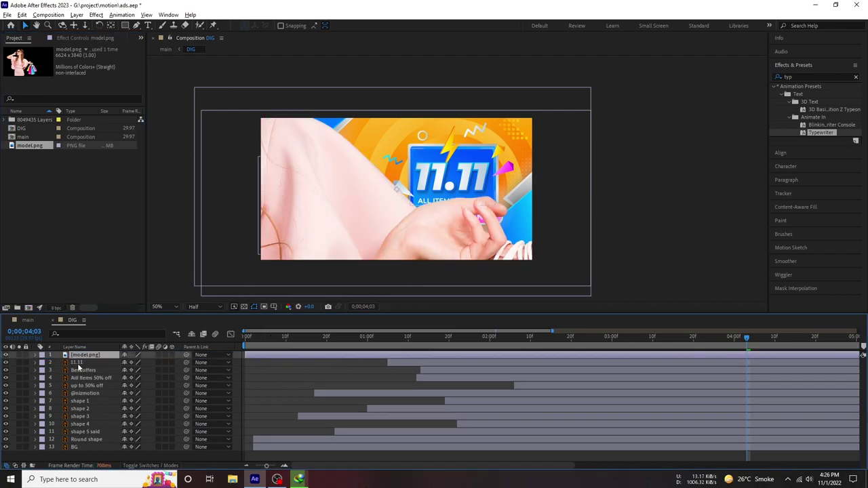
Scale the model photo down to about 15%, nudge it, and move it to layer 8.
{"action": "key", "text": "s"}
{"action": "left_click_drag", "start_coordinate": [136, 362], "coordinate": [746, 362]}
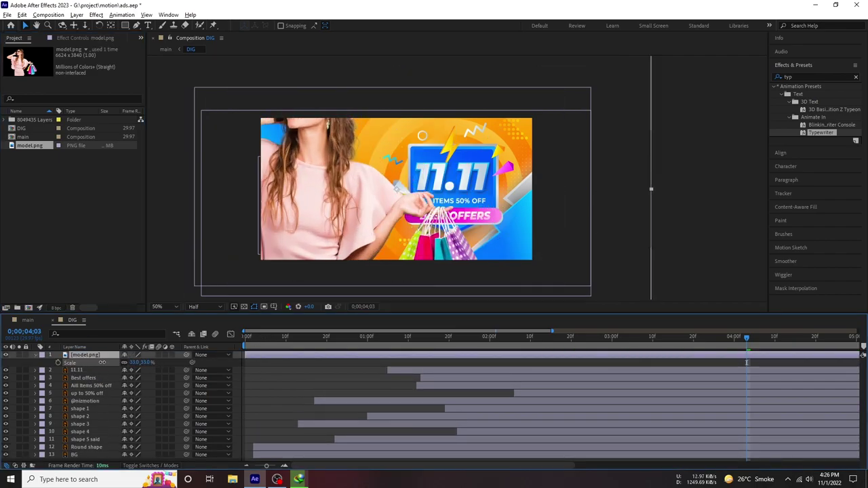
{"action": "left_click_drag", "start_coordinate": [99, 363], "coordinate": [97, 362]}
{"action": "left_click_drag", "start_coordinate": [333, 229], "coordinate": [337, 238]}
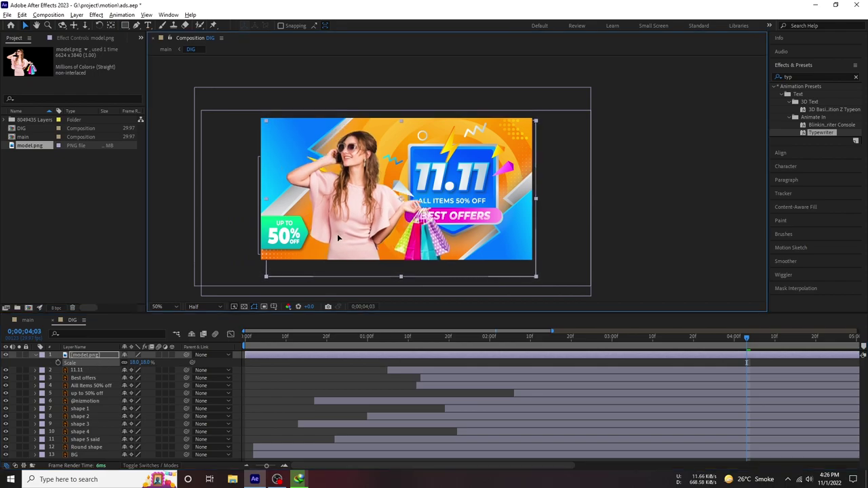
{"action": "mouse_move", "coordinate": [87, 354]}
{"action": "left_mouse_down"}
{"action": "mouse_move", "coordinate": [87, 395]}
{"action": "mouse_move", "coordinate": [104, 410]}
{"action": "mouse_move", "coordinate": [139, 397]}
{"action": "mouse_move", "coordinate": [372, 235]}
{"action": "mouse_move", "coordinate": [377, 222]}
{"action": "left_mouse_up"}
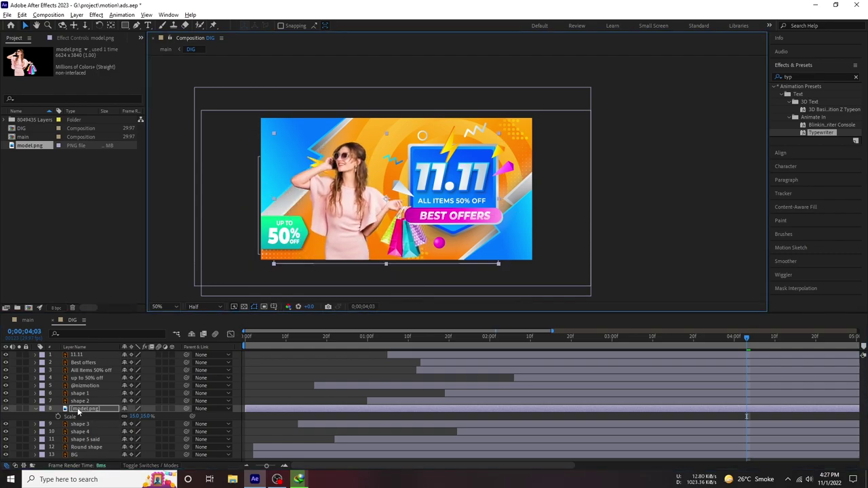
Move model.png down the layer stack to sit just below shape 4 as layer 10.
{"action": "left_click", "coordinate": [89, 411]}
{"action": "key", "text": "ctrl+bracketleft"}
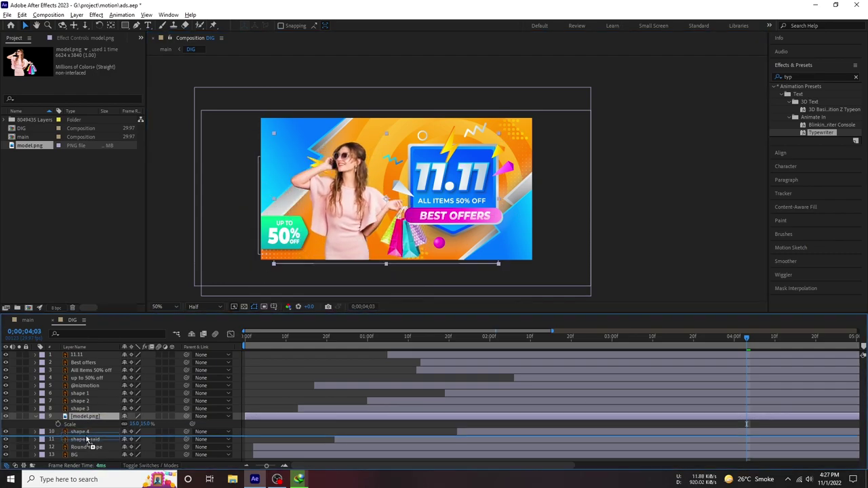
{"action": "key", "text": "ctrl+bracketleft"}
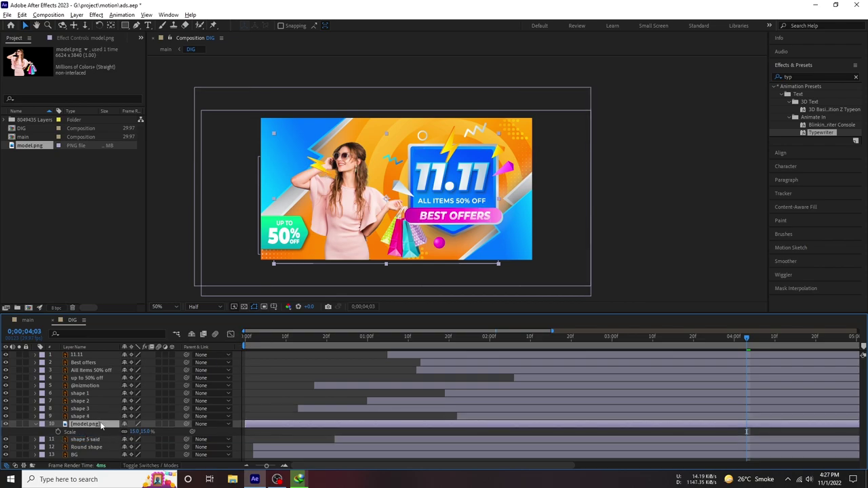
{"action": "mouse_move", "coordinate": [101, 425]}
{"action": "left_mouse_down"}
{"action": "mouse_move", "coordinate": [94, 445]}
{"action": "mouse_move", "coordinate": [94, 424]}
{"action": "left_mouse_up"}
Shift the model photo right and down in the banner and preview from 0;00;00;18.
{"action": "mouse_move", "coordinate": [353, 208]}
{"action": "left_mouse_down"}
{"action": "mouse_move", "coordinate": [377, 216]}
{"action": "mouse_move", "coordinate": [359, 222]}
{"action": "left_mouse_up"}
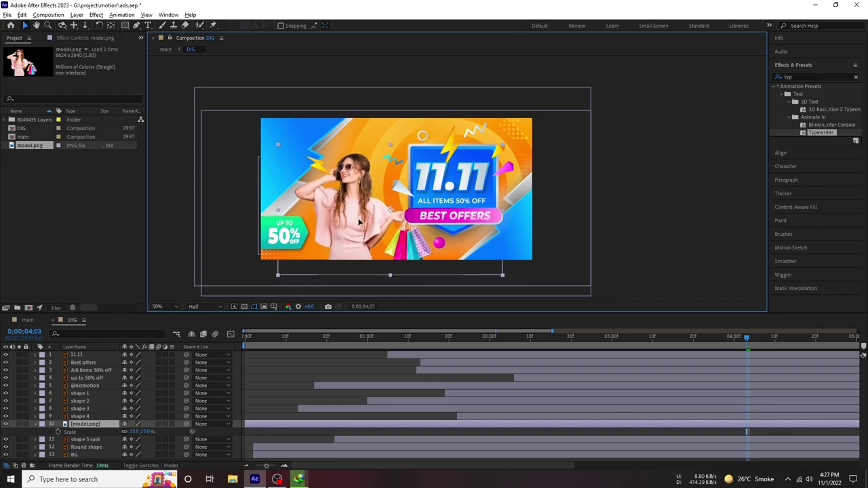
{"action": "left_click", "coordinate": [175, 220]}
{"action": "left_click", "coordinate": [318, 337]}
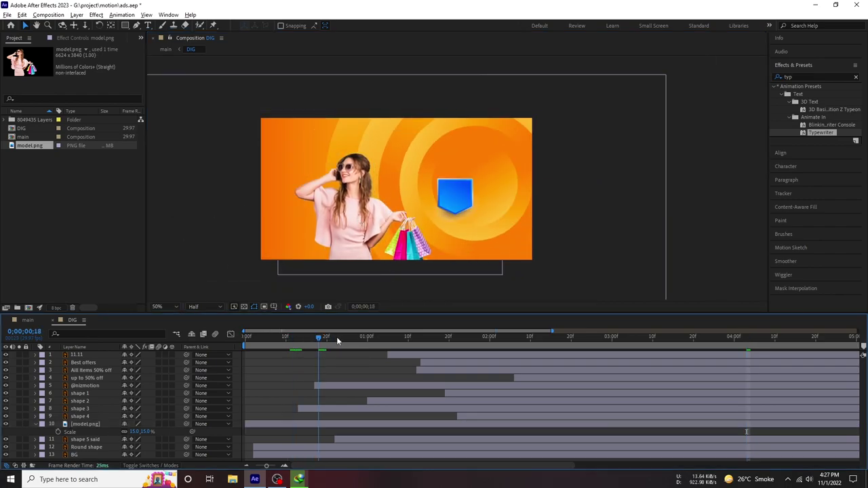
{"action": "key", "text": "space"}
{"action": "left_click", "coordinate": [292, 424]}
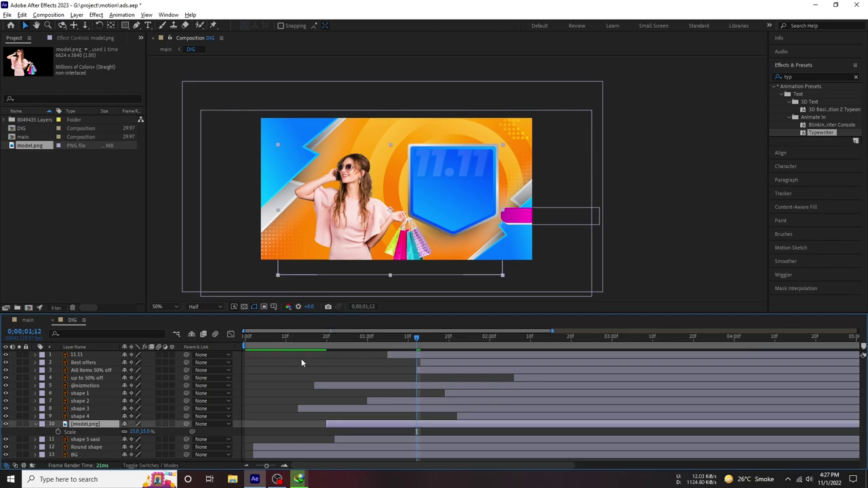
{"action": "key", "text": "space"}
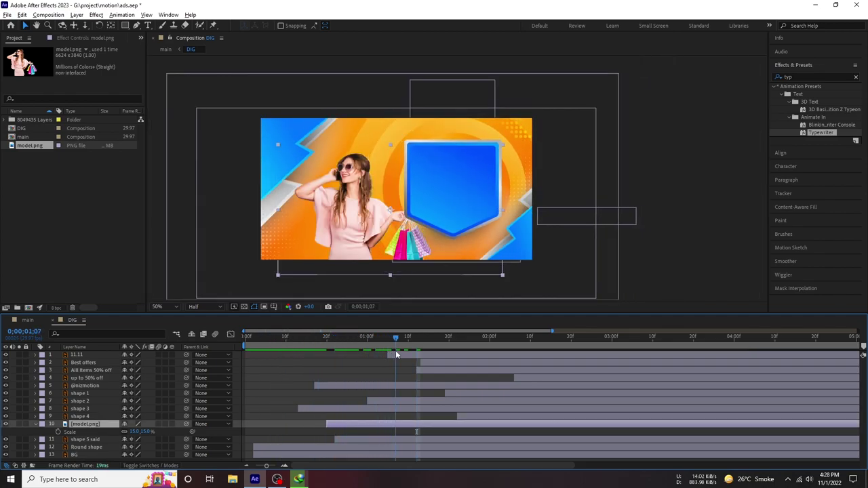
Keyframe model.png's Position at Y 914 at 0;00;00;20, then back to its resting position later.
{"action": "left_click", "coordinate": [326, 366]}
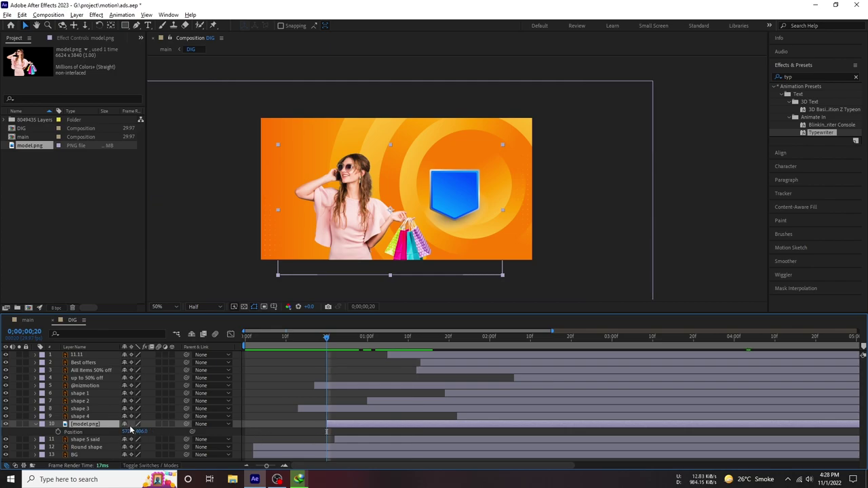
{"action": "left_click", "coordinate": [58, 432]}
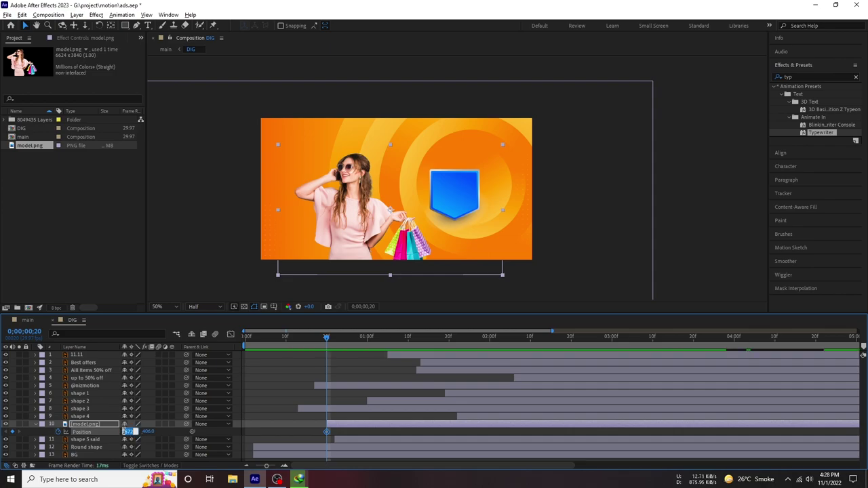
{"action": "left_click", "coordinate": [149, 437]}
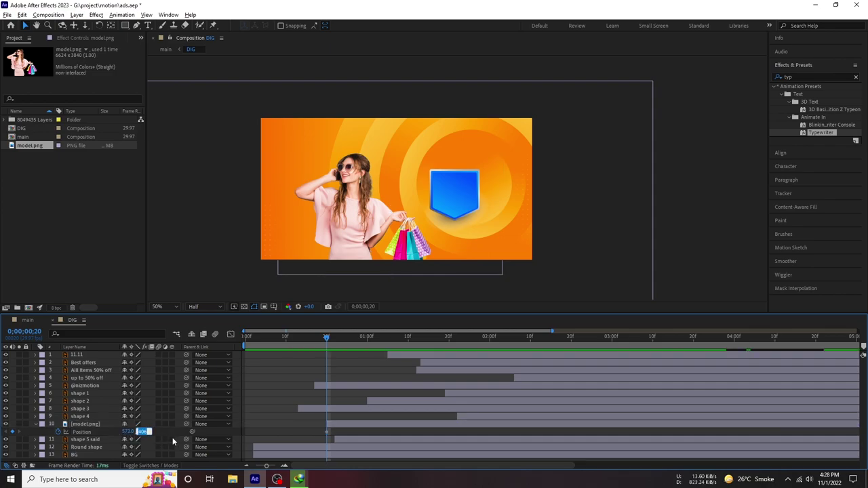
{"action": "type", "text": "914"}
{"action": "key", "text": "Return"}
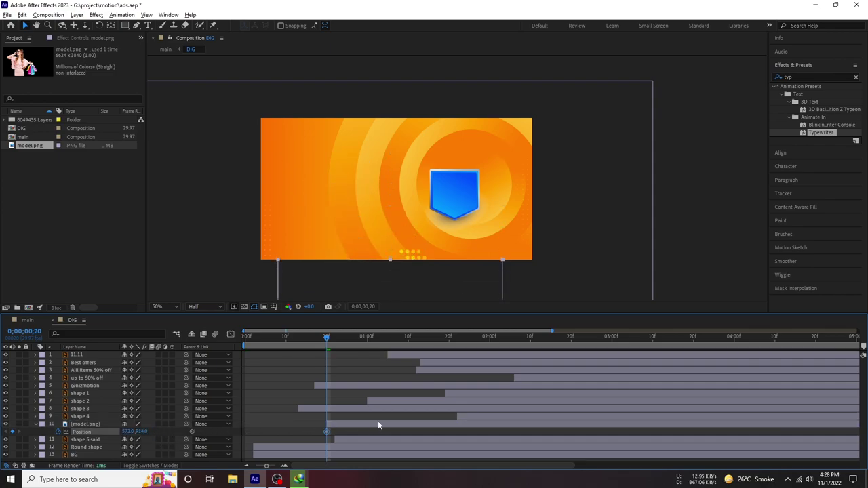
{"action": "left_click", "coordinate": [378, 425]}
{"action": "key", "text": "space"}
{"action": "key", "text": "Return"}
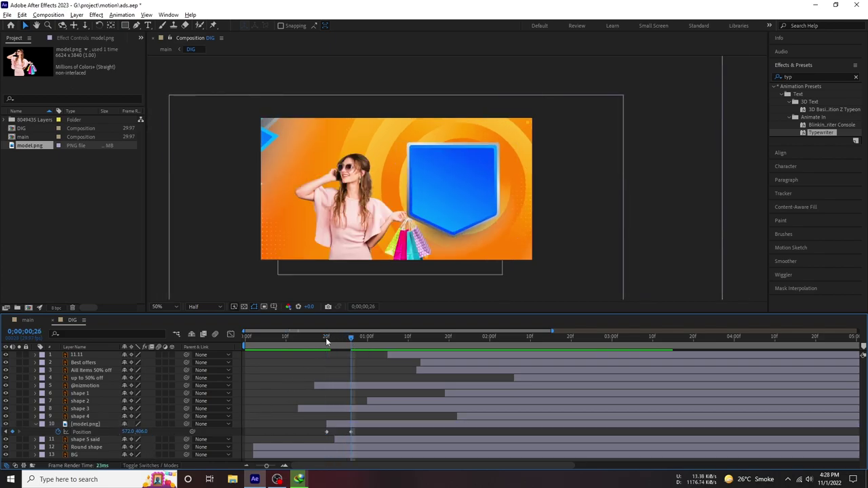
{"action": "key", "text": "space"}
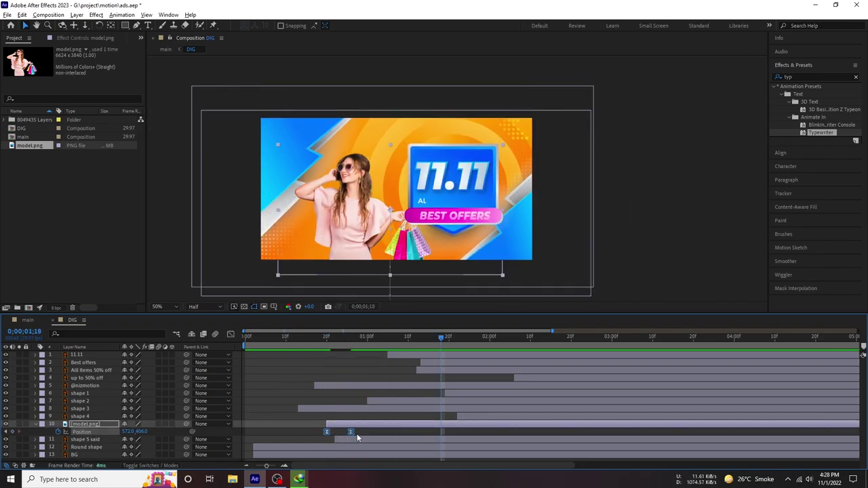
Drag the end Position keyframe much later, ease the motion, and preview the slower entrance.
{"action": "mouse_move", "coordinate": [351, 432]}
{"action": "left_mouse_down"}
{"action": "mouse_move", "coordinate": [401, 432]}
{"action": "mouse_move", "coordinate": [330, 441]}
{"action": "left_mouse_up"}
{"action": "left_click", "coordinate": [229, 334]}
{"action": "key", "text": "space"}
{"action": "key", "text": "space"}
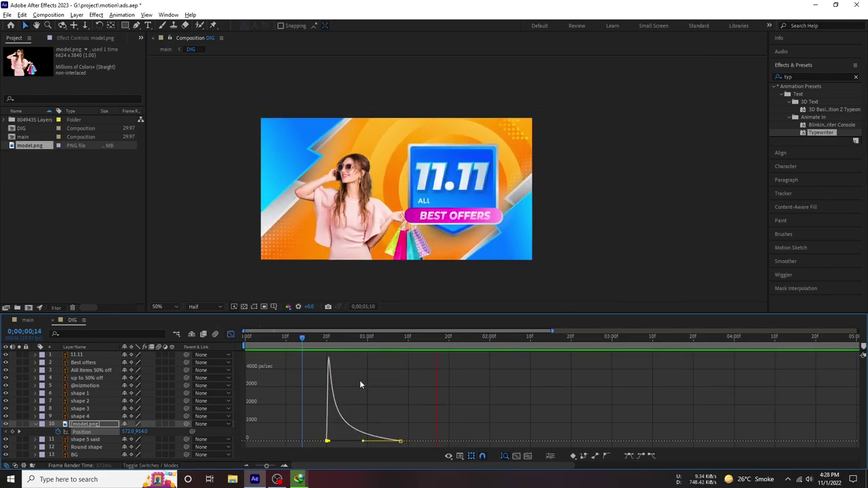
{"action": "left_click", "coordinate": [230, 335]}
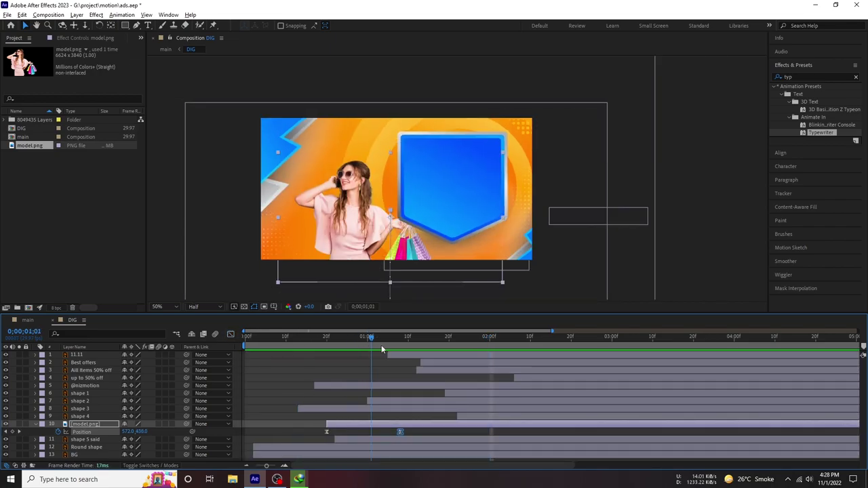
{"action": "left_click_drag", "start_coordinate": [368, 337], "coordinate": [400, 351]}
{"action": "left_click_drag", "start_coordinate": [401, 432], "coordinate": [541, 432]}
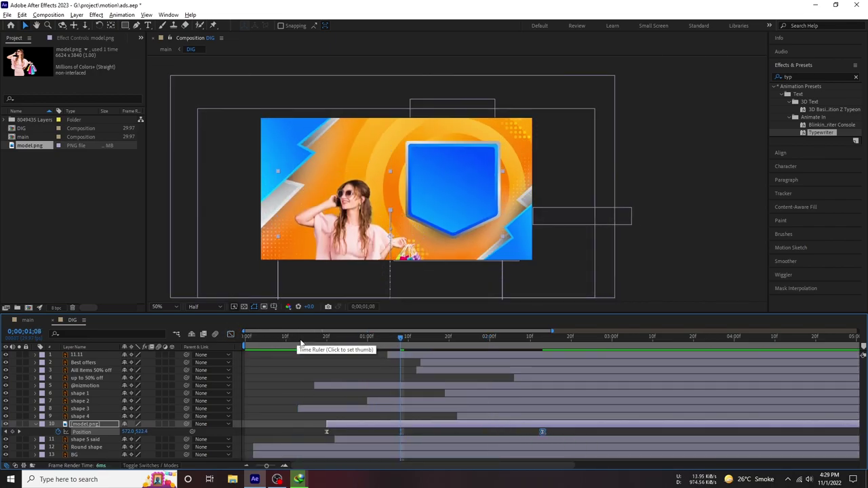
{"action": "key", "text": "space"}
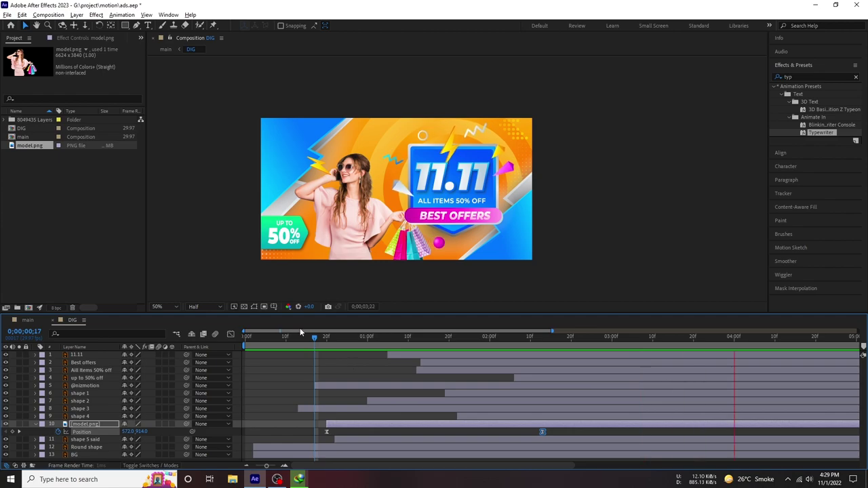
{"action": "key", "text": "space"}
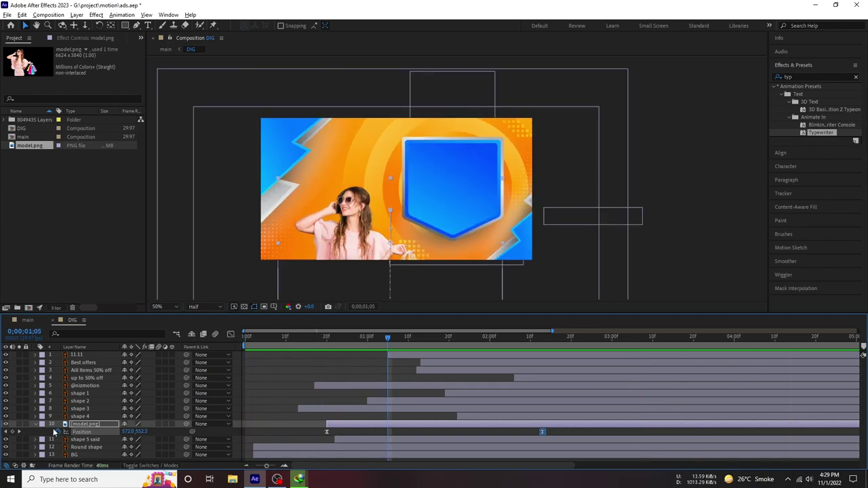
{"action": "key", "text": "space"}
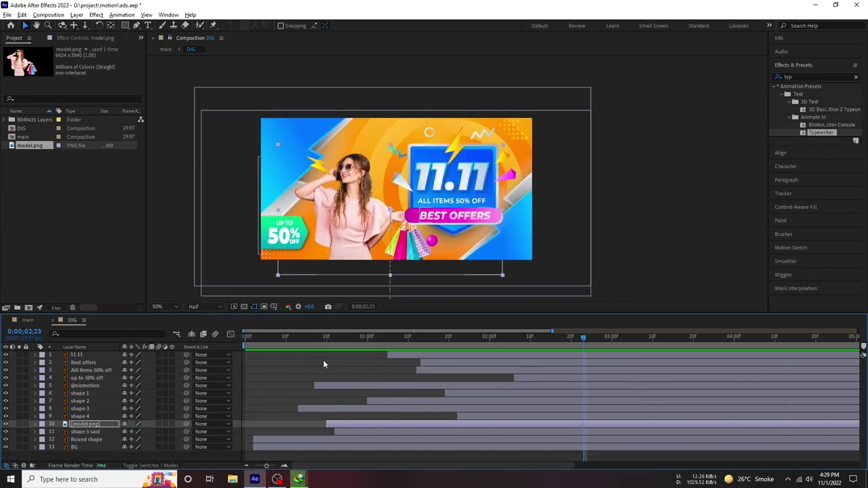
Make the Round shape layer start at frame 0 and reveal its Scale property.
{"action": "left_click_drag", "start_coordinate": [249, 349], "coordinate": [217, 347]}
{"action": "left_click_drag", "start_coordinate": [264, 439], "coordinate": [274, 450]}
{"action": "left_click_drag", "start_coordinate": [246, 345], "coordinate": [280, 346]}
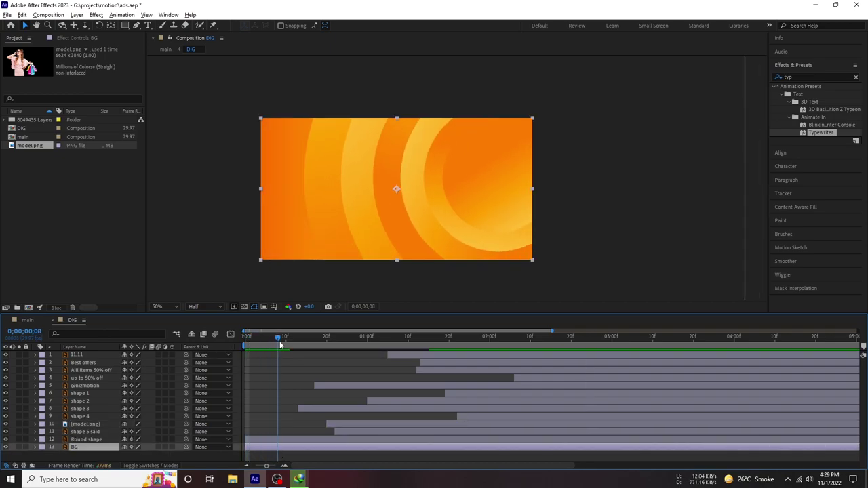
{"action": "left_click", "coordinate": [279, 439]}
{"action": "key", "text": "s"}
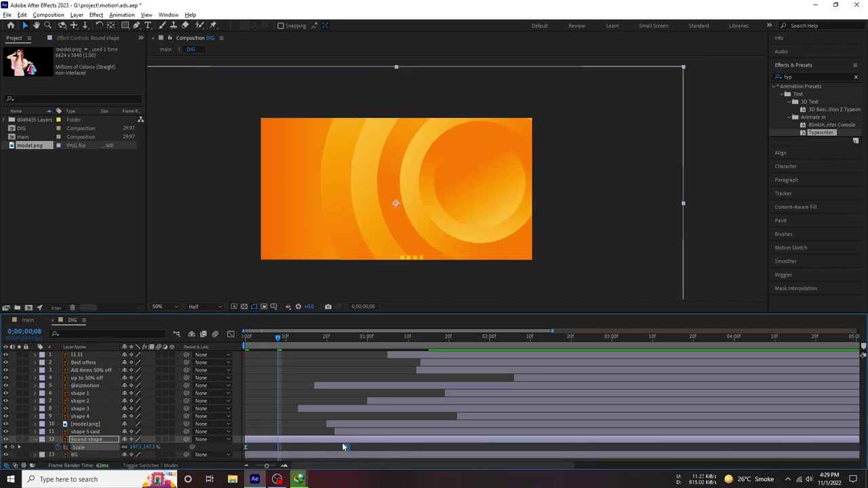
{"action": "key", "text": "space"}
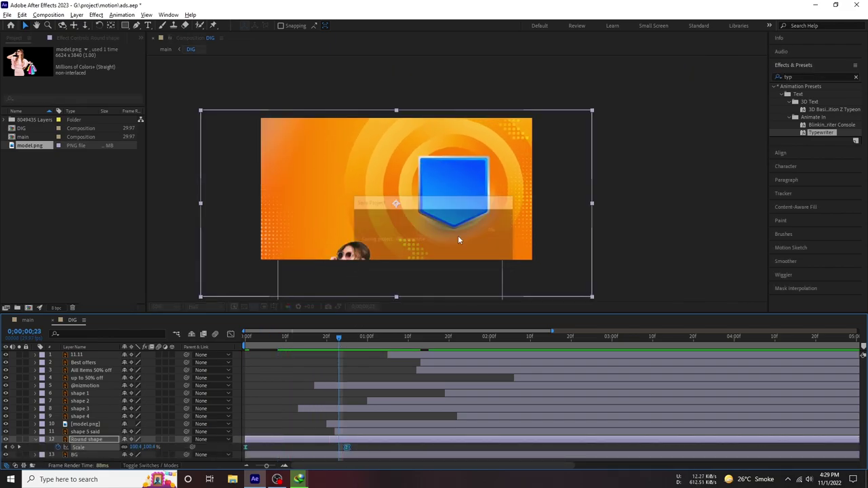
Retime the model photo's layer to enter around 0;00;00;18 and preview.
{"action": "left_click", "coordinate": [306, 348]}
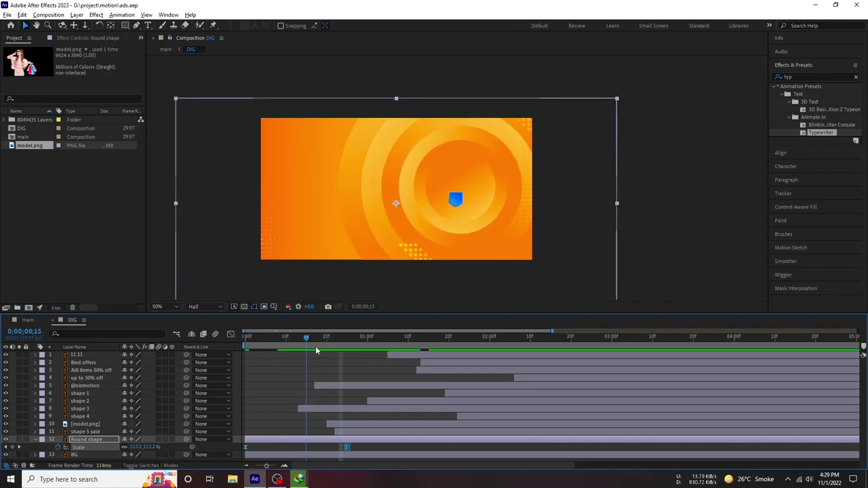
{"action": "left_click", "coordinate": [317, 351]}
{"action": "mouse_move", "coordinate": [347, 425]}
{"action": "left_mouse_down"}
{"action": "mouse_move", "coordinate": [302, 424]}
{"action": "mouse_move", "coordinate": [358, 424]}
{"action": "mouse_move", "coordinate": [291, 432]}
{"action": "mouse_move", "coordinate": [326, 410]}
{"action": "mouse_move", "coordinate": [306, 387]}
{"action": "mouse_move", "coordinate": [301, 409]}
{"action": "left_mouse_up"}
{"action": "key", "text": "space"}
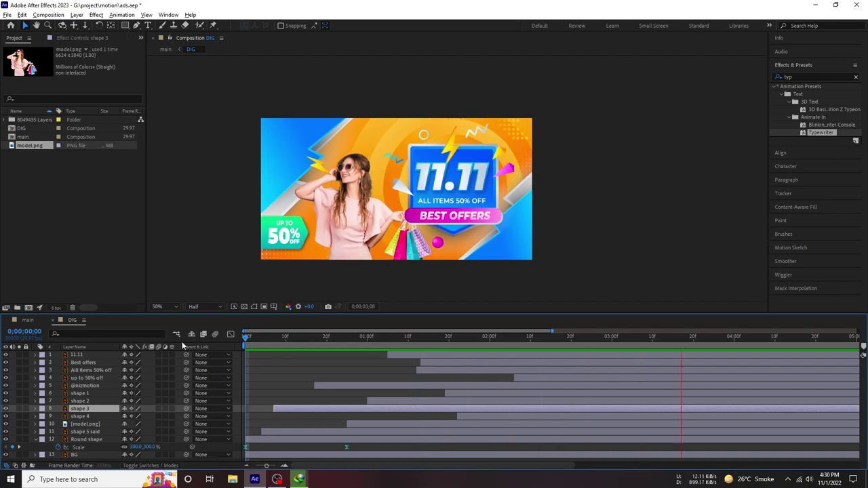
Make the 11.11 and Best offers text layers start at frame 0;00;00;17.
{"action": "key", "text": "space"}
{"action": "key", "text": "space"}
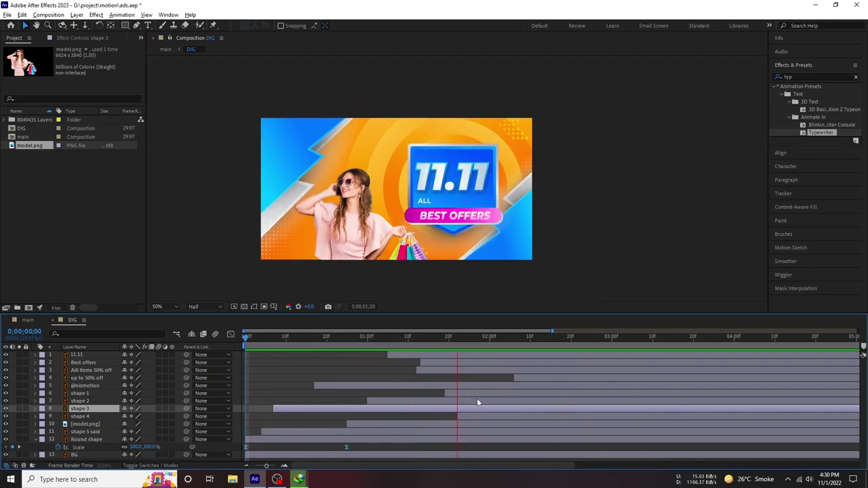
{"action": "left_click", "coordinate": [295, 337]}
{"action": "left_click_drag", "start_coordinate": [324, 339], "coordinate": [314, 339]}
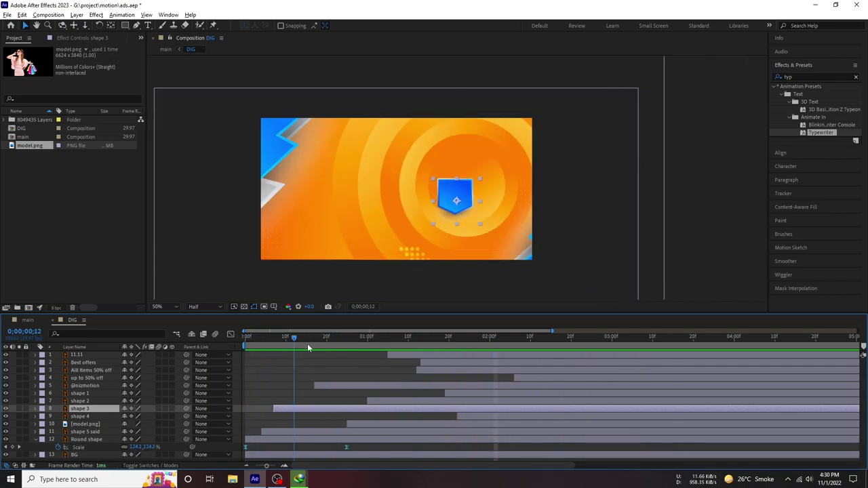
{"action": "left_click", "coordinate": [420, 383]}
{"action": "left_click", "coordinate": [436, 371]}
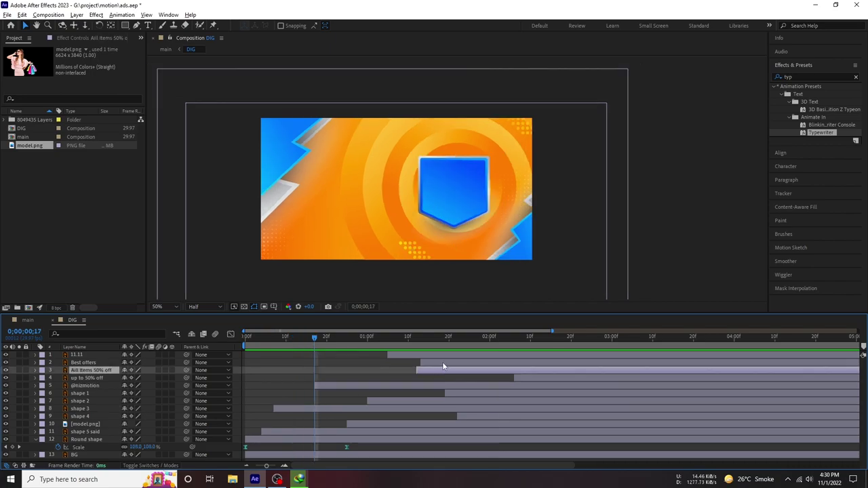
{"action": "left_click_drag", "start_coordinate": [443, 357], "coordinate": [359, 363]}
{"action": "key", "text": "space"}
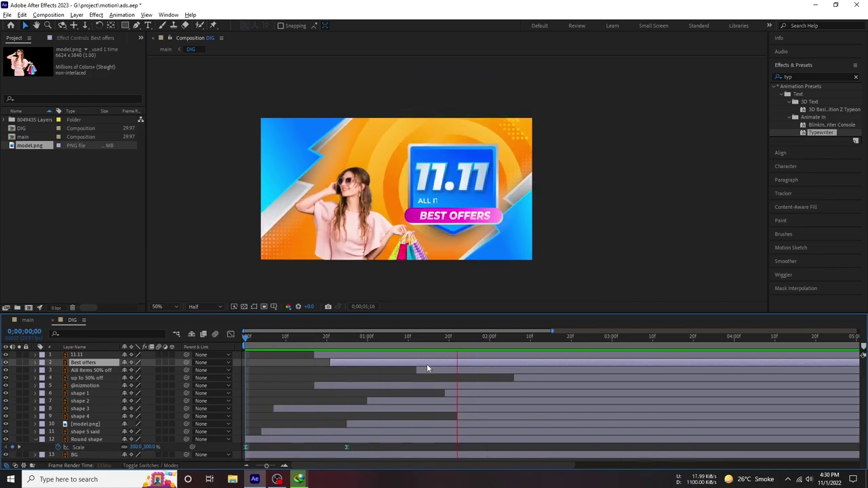
Scrub from 0;00;00;26 to 0;00;01;02 and preview the new text timing.
{"action": "key", "text": "space"}
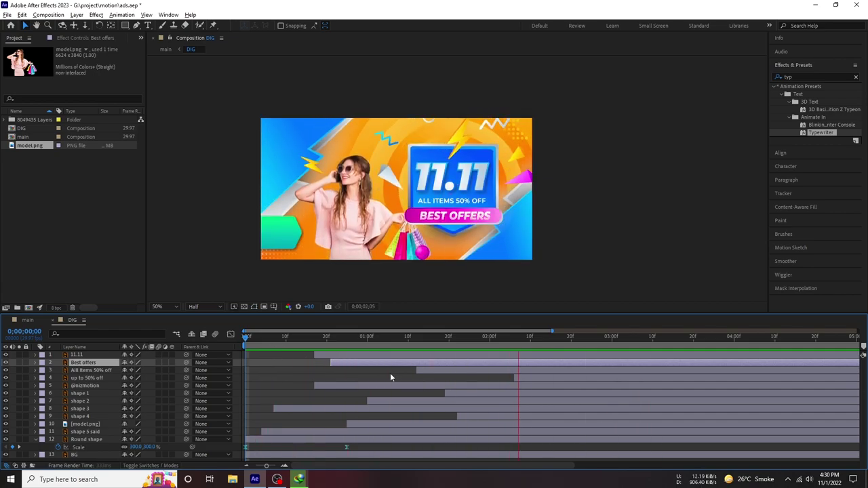
{"action": "mouse_move", "coordinate": [241, 345]}
{"action": "left_mouse_down"}
{"action": "mouse_move", "coordinate": [351, 347]}
{"action": "mouse_move", "coordinate": [375, 339]}
{"action": "left_mouse_up"}
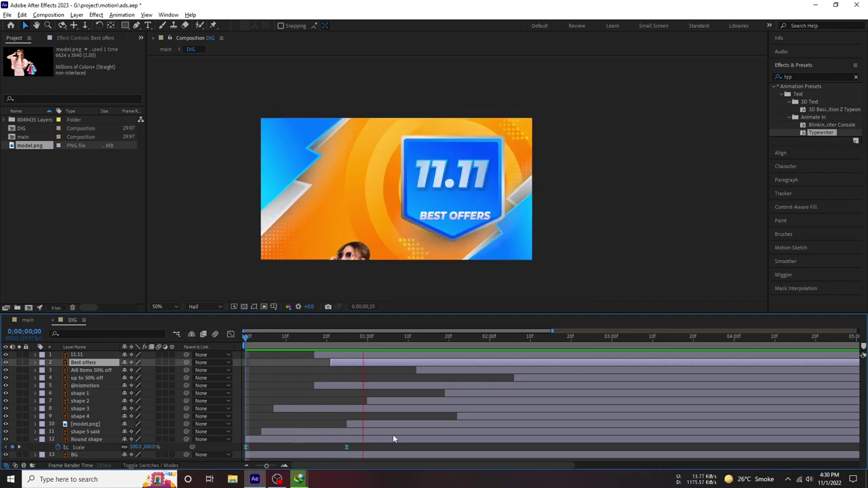
{"action": "left_click", "coordinate": [382, 424]}
{"action": "key", "text": "space"}
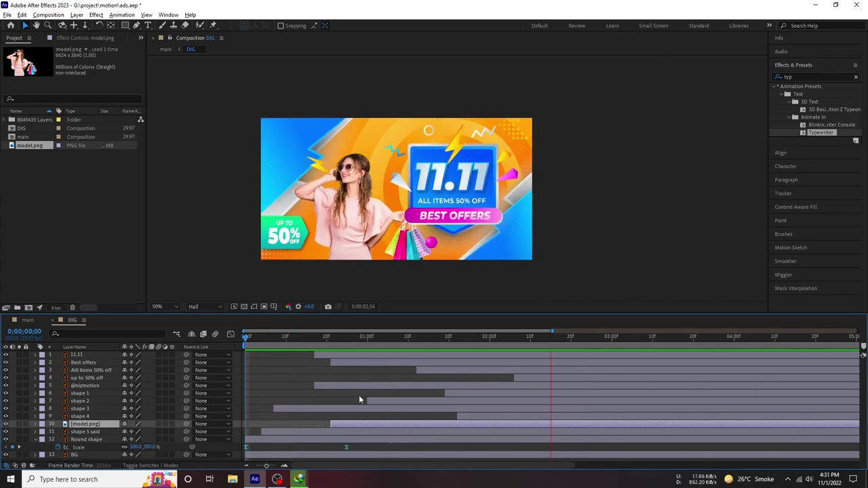
Enlarge the Round shape's Scale and move that Scale keyframe later, near 0;00;04;12.
{"action": "left_click", "coordinate": [319, 440]}
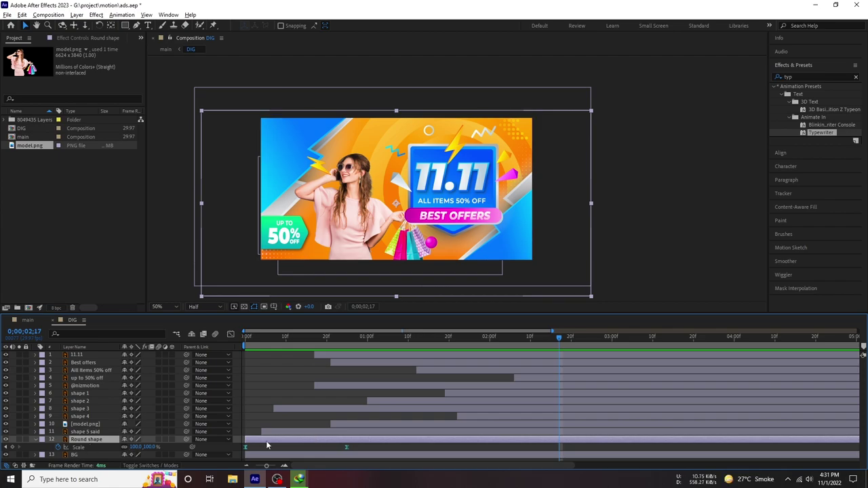
{"action": "left_click_drag", "start_coordinate": [135, 448], "coordinate": [147, 449]}
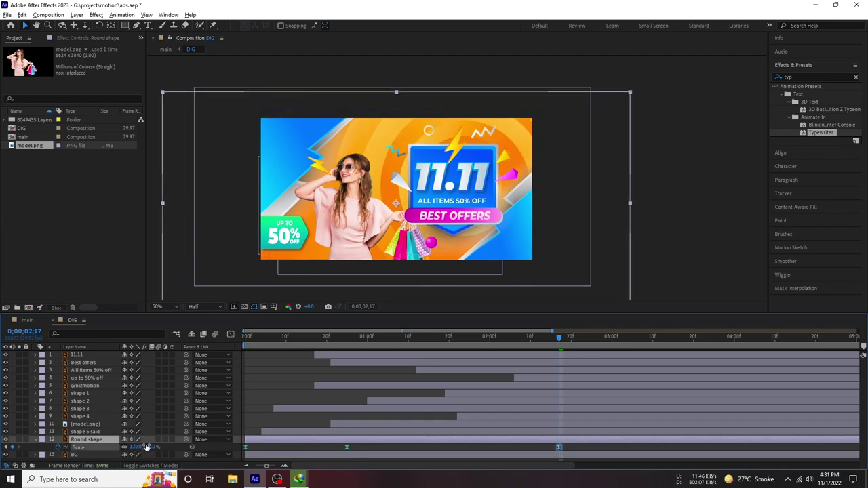
{"action": "left_click_drag", "start_coordinate": [559, 448], "coordinate": [599, 448]}
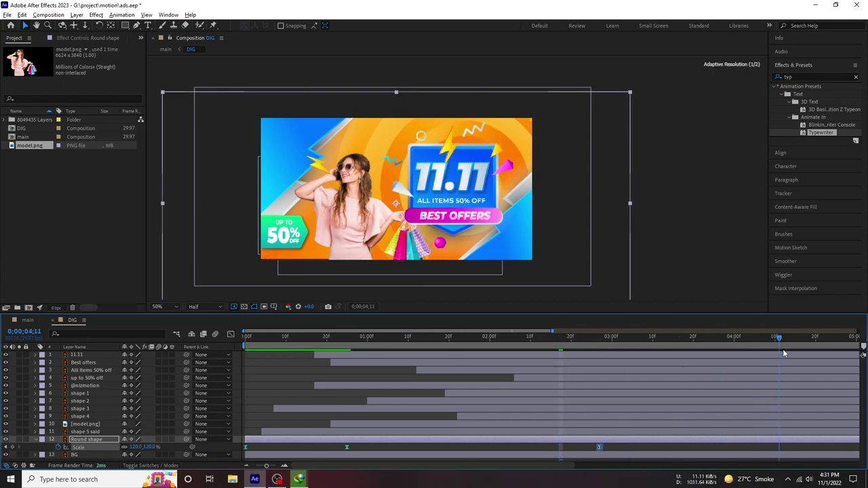
{"action": "left_click_drag", "start_coordinate": [783, 354], "coordinate": [783, 353]}
{"action": "type", "text": "100"}
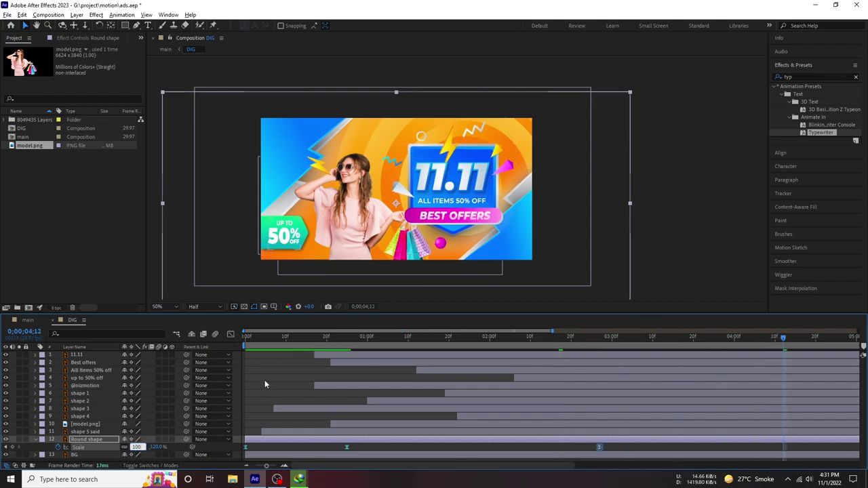
{"action": "key", "text": "Return"}
{"action": "key", "text": "space"}
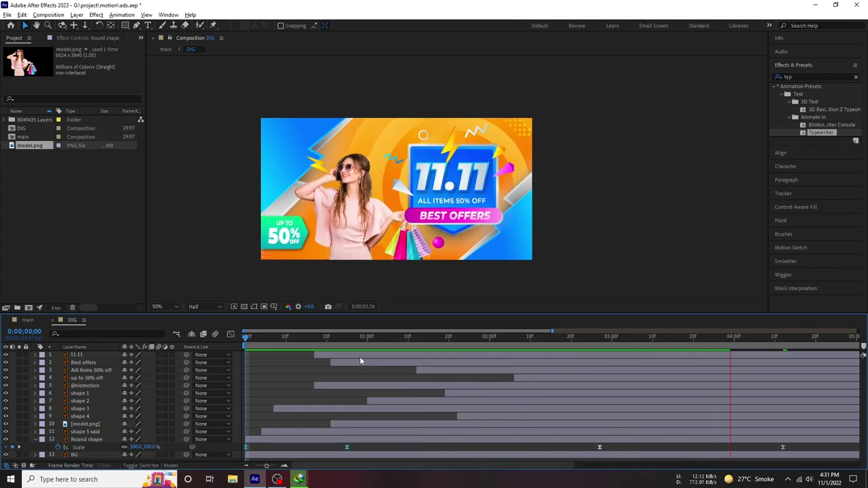
Preview the full 10-second comp and delete the Round shape's last Scale keyframe.
{"action": "key", "text": "space"}
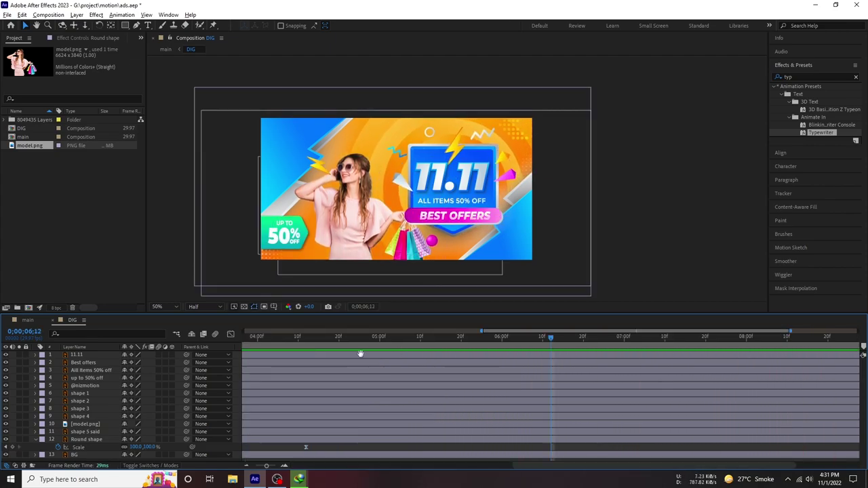
{"action": "key", "text": "Home"}
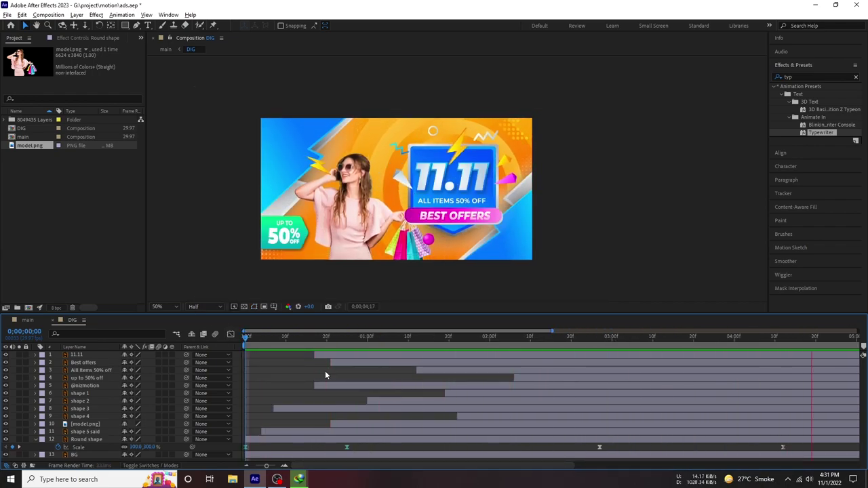
{"action": "key", "text": "space"}
{"action": "key", "text": "minus"}
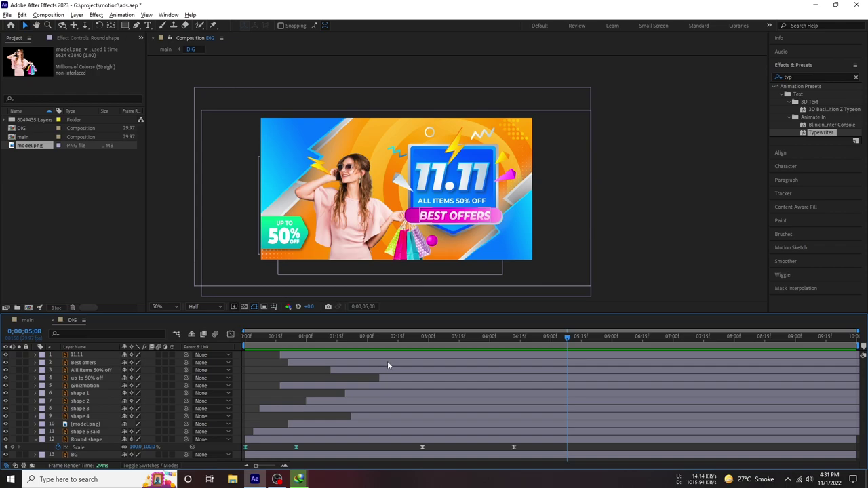
{"action": "mouse_move", "coordinate": [290, 336]}
{"action": "left_mouse_down"}
{"action": "mouse_move", "coordinate": [400, 338]}
{"action": "mouse_move", "coordinate": [408, 350]}
{"action": "left_mouse_up"}
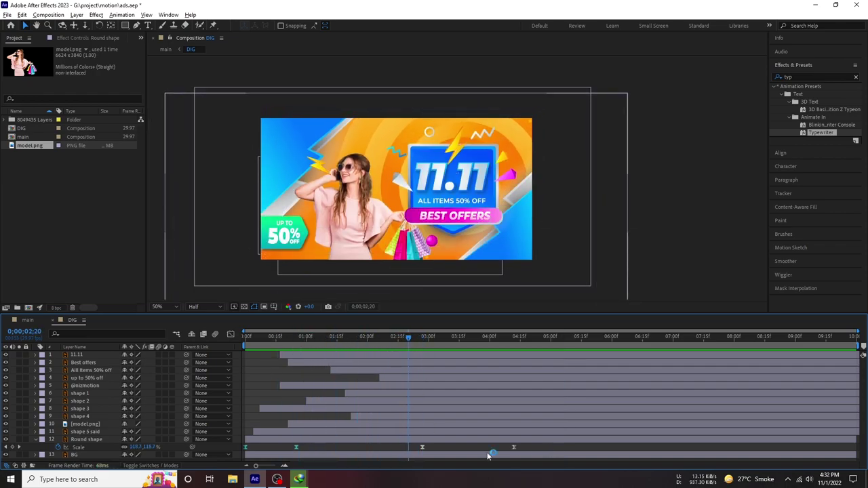
{"action": "left_click", "coordinate": [513, 447]}
{"action": "key", "text": "Delete"}
{"action": "left_click_drag", "start_coordinate": [499, 337], "coordinate": [738, 340]}
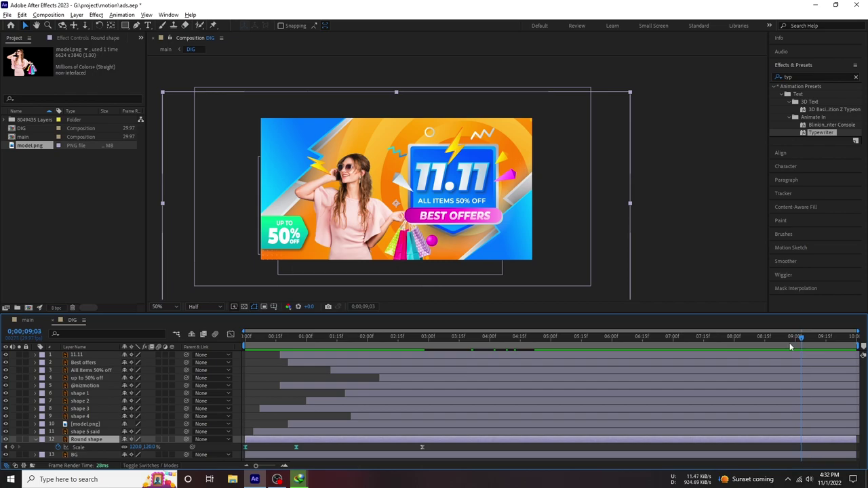
Change the DIG composition's duration from 10 seconds to 0;00;08;00 in Composition Settings.
{"action": "left_click", "coordinate": [22, 136]}
{"action": "right_click", "coordinate": [21, 136]}
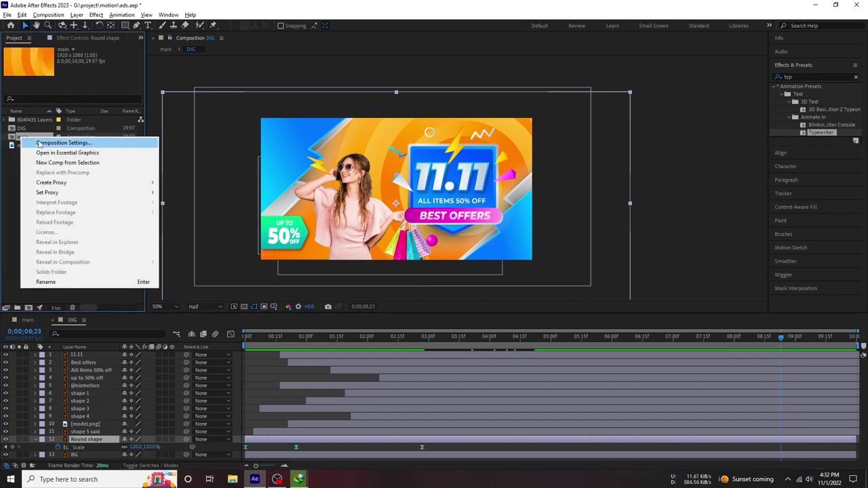
{"action": "left_click", "coordinate": [47, 140]}
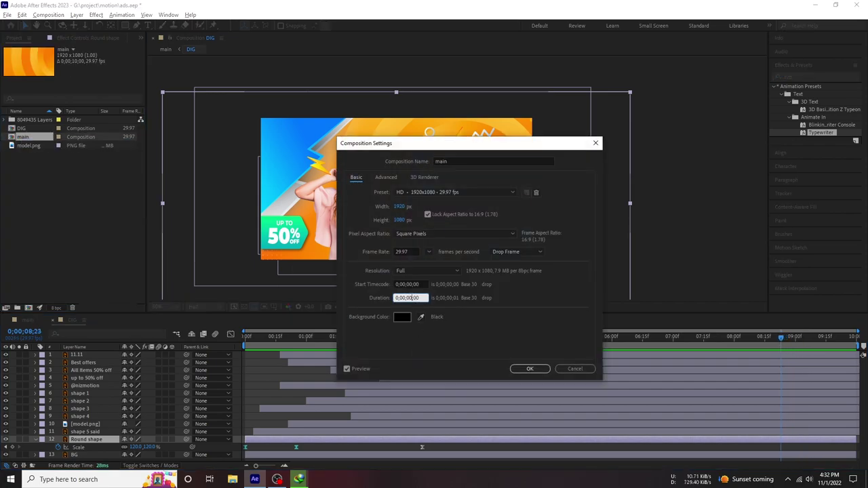
{"action": "left_click", "coordinate": [530, 368]}
{"action": "right_click", "coordinate": [22, 128]}
{"action": "left_click", "coordinate": [42, 132]}
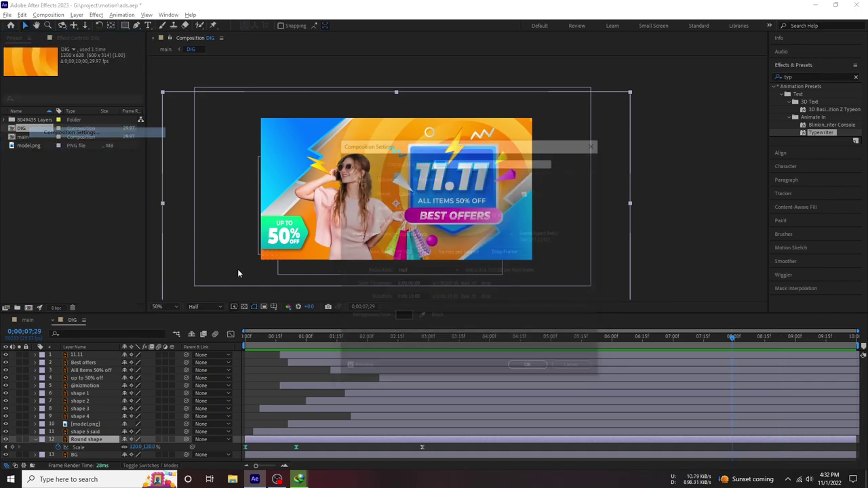
{"action": "left_click", "coordinate": [413, 297]}
{"action": "key", "text": "BackSpace"}
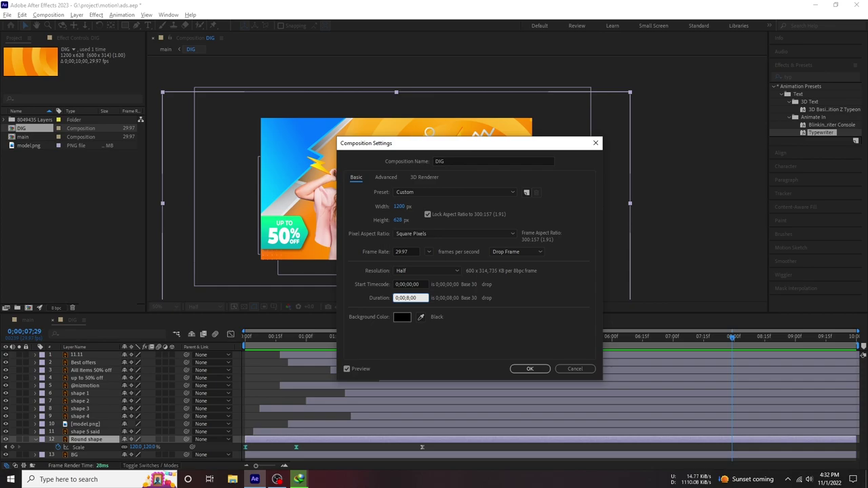
{"action": "left_click", "coordinate": [529, 368]}
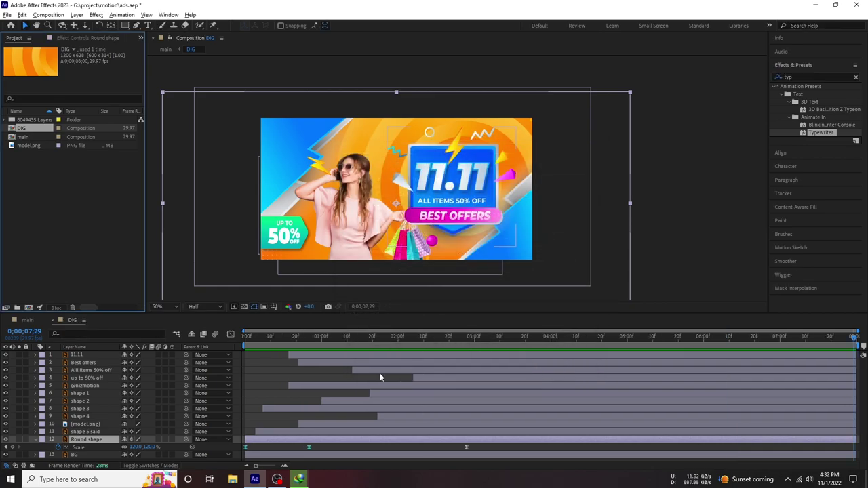
Reveal model.png's Scale and add a new Scale keyframe at 3;14.
{"action": "key", "text": "space"}
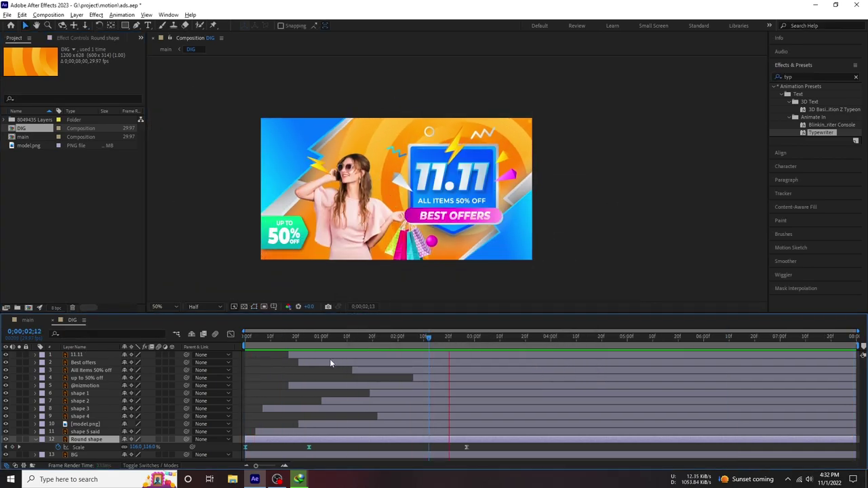
{"action": "left_click", "coordinate": [302, 423]}
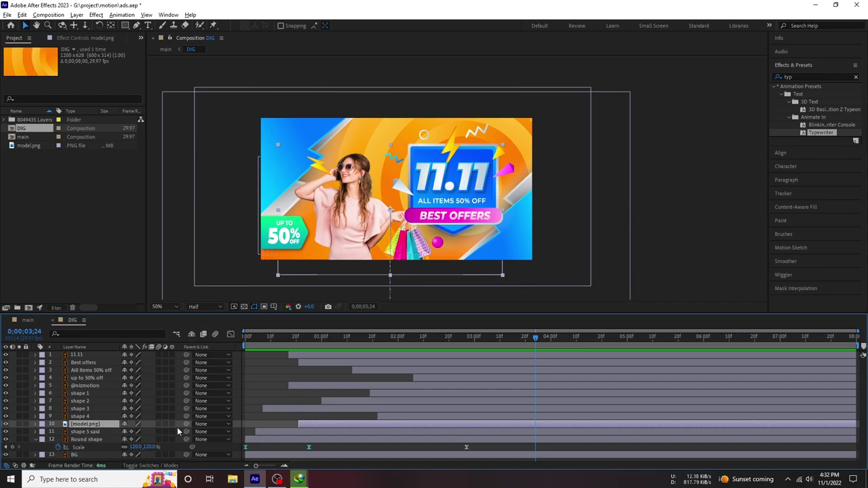
{"action": "key", "text": "s"}
{"action": "left_click_drag", "start_coordinate": [375, 361], "coordinate": [410, 350]}
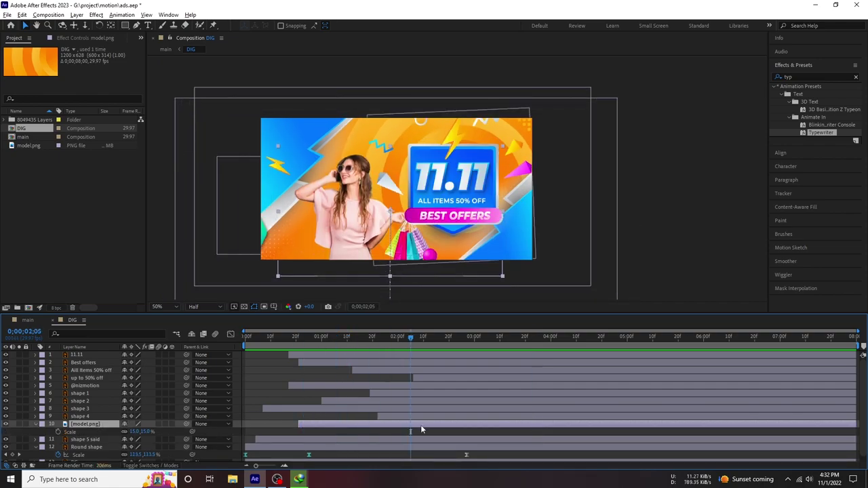
{"action": "key", "text": "space"}
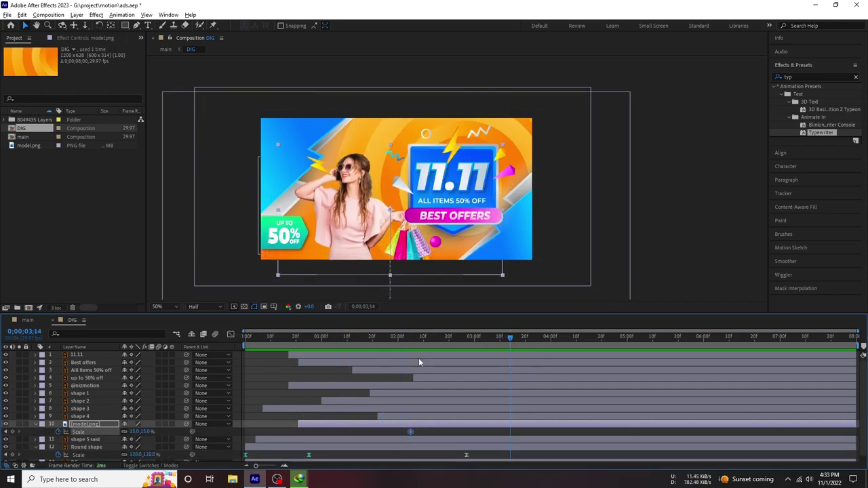
{"action": "left_click", "coordinate": [136, 432]}
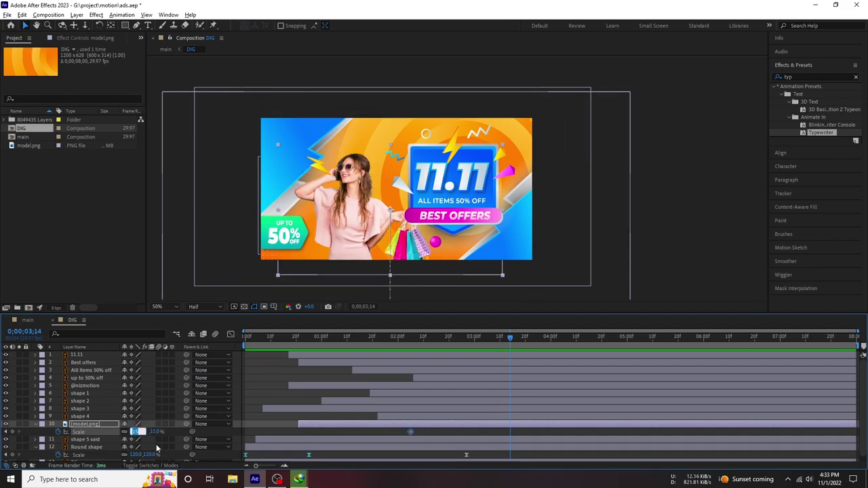
{"action": "key", "text": "Return"}
{"action": "key", "text": "space"}
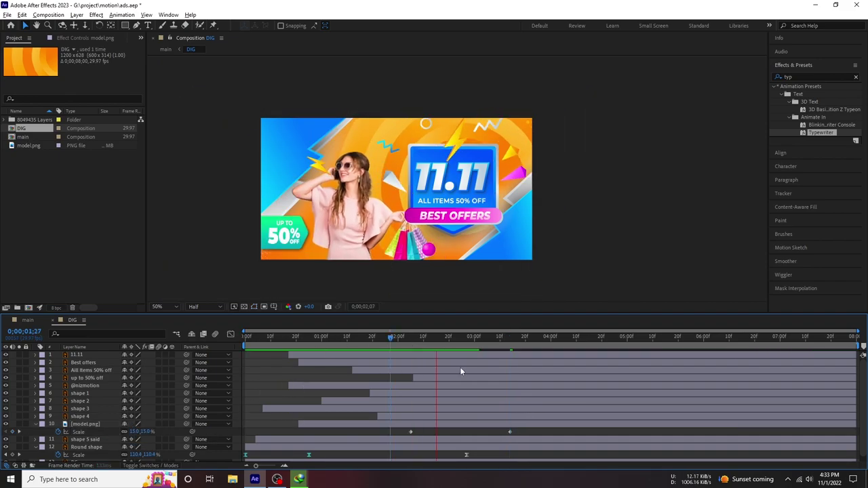
Adjust model.png's Scale keyframe timing, shifting them later and then back earlier.
{"action": "left_click_drag", "start_coordinate": [510, 432], "coordinate": [599, 432]}
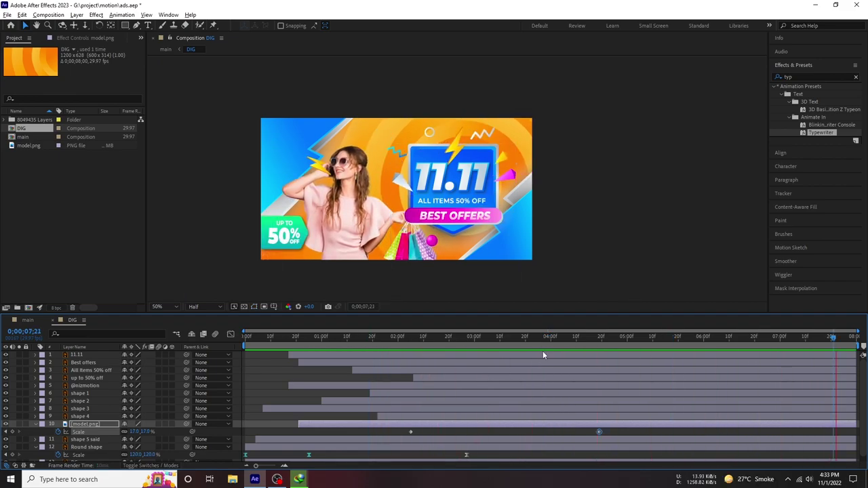
{"action": "left_click_drag", "start_coordinate": [543, 351], "coordinate": [408, 350]}
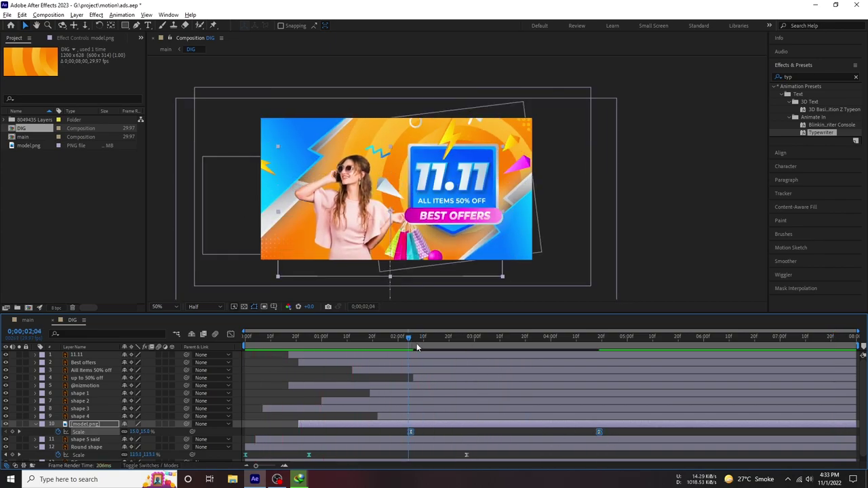
{"action": "left_click_drag", "start_coordinate": [417, 346], "coordinate": [426, 347]}
{"action": "left_click_drag", "start_coordinate": [410, 431], "coordinate": [483, 435]}
{"action": "key", "text": "space"}
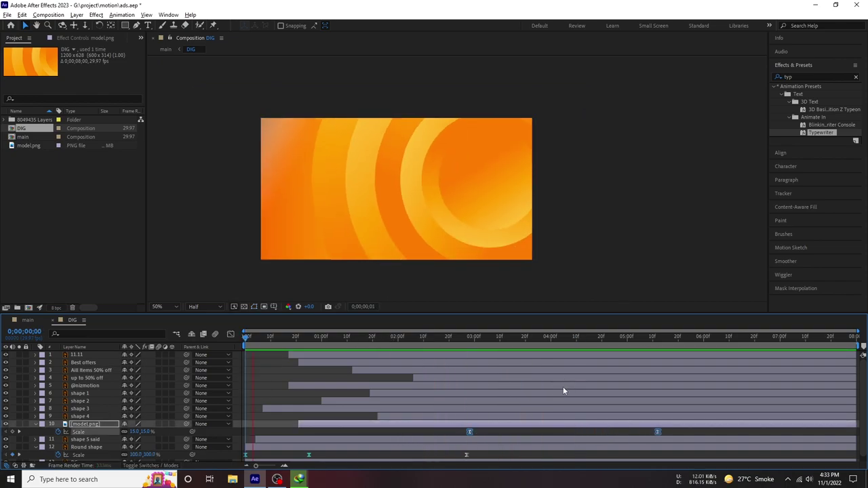
{"action": "key", "text": "space"}
{"action": "left_click_drag", "start_coordinate": [657, 432], "coordinate": [586, 431]}
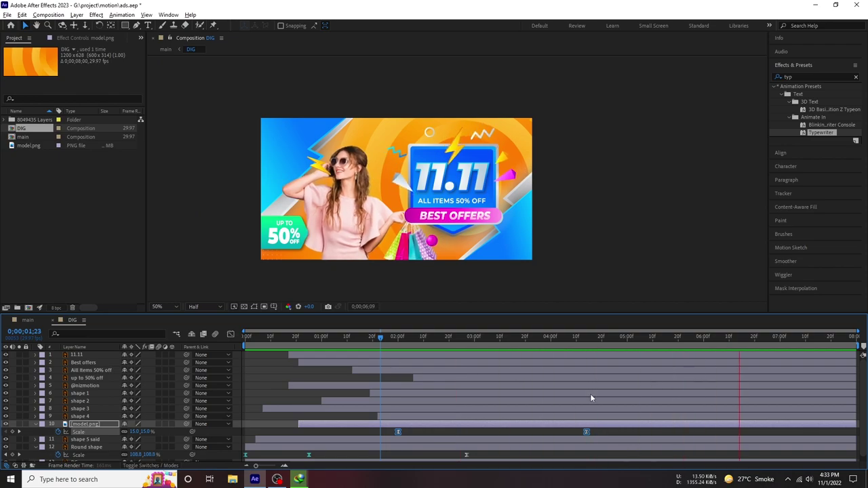
{"action": "left_click", "coordinate": [587, 431]}
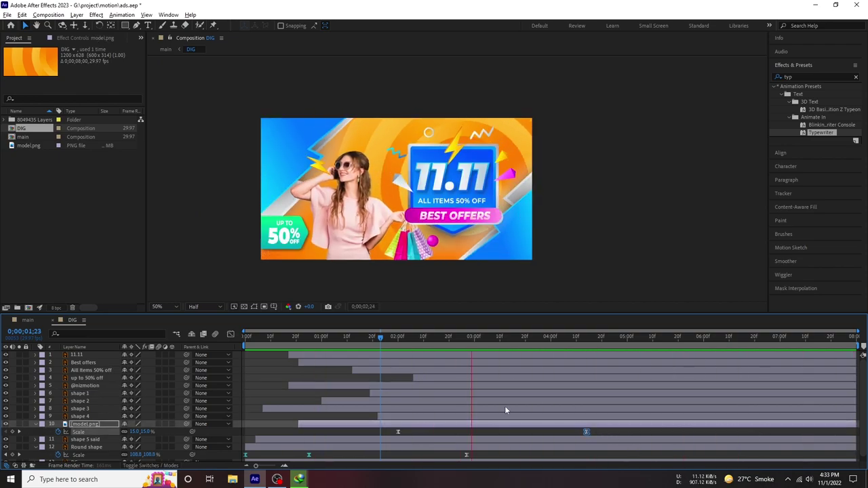
{"action": "left_click", "coordinate": [690, 357]}
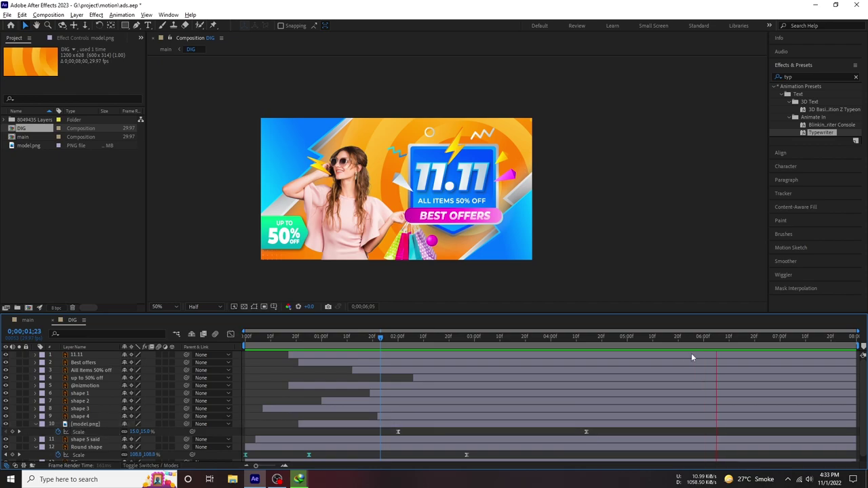
Move model.png's last Scale keyframe to the end of the composition.
{"action": "key", "text": "End"}
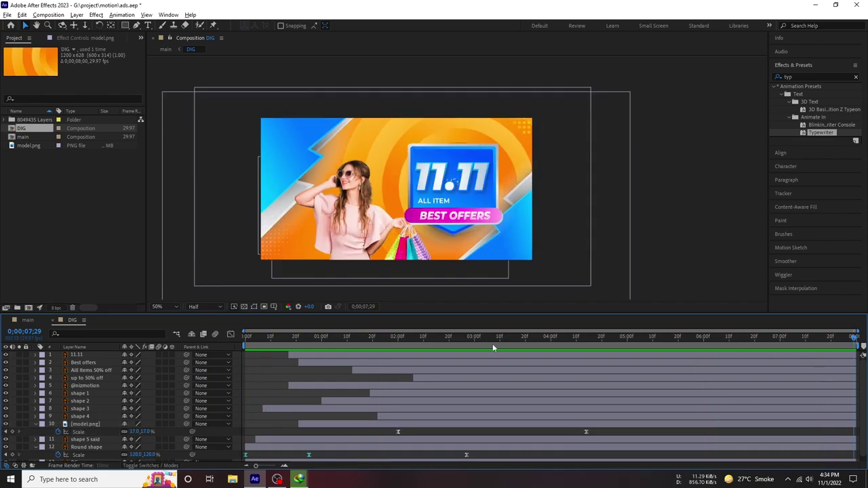
{"action": "left_click", "coordinate": [491, 346]}
{"action": "key", "text": "space"}
{"action": "left_click", "coordinate": [504, 339]}
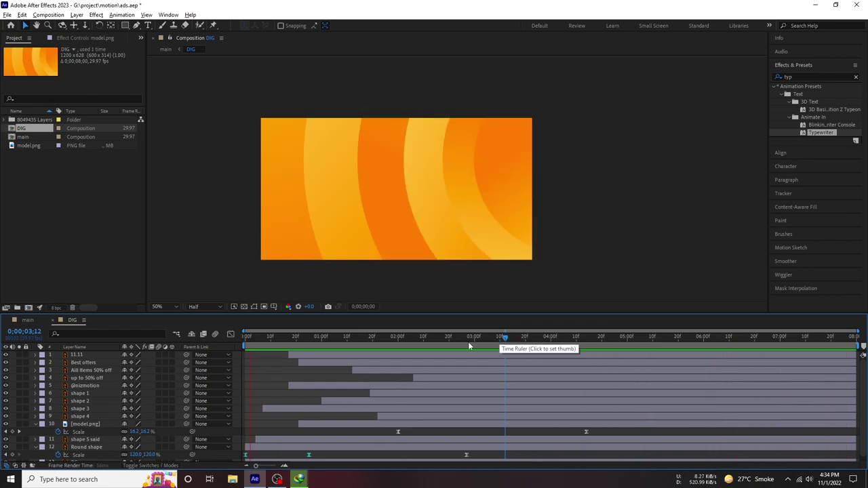
{"action": "key", "text": "space"}
{"action": "left_click", "coordinate": [839, 337]}
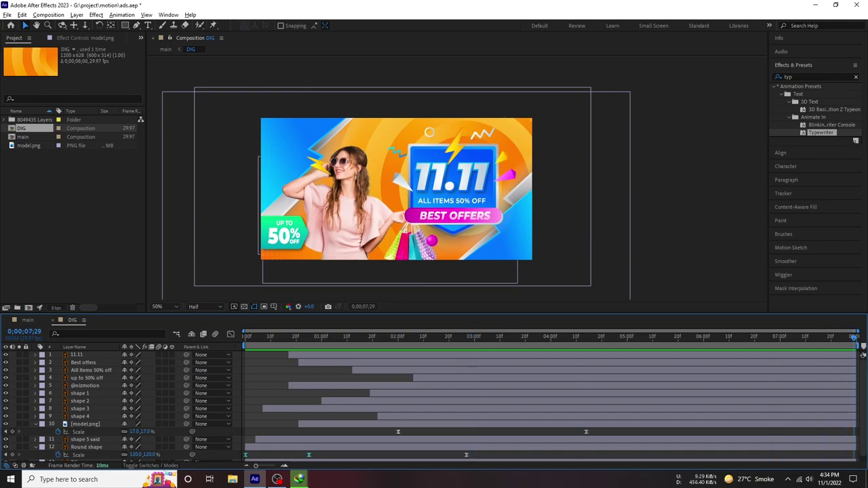
{"action": "left_click_drag", "start_coordinate": [585, 432], "coordinate": [701, 432]}
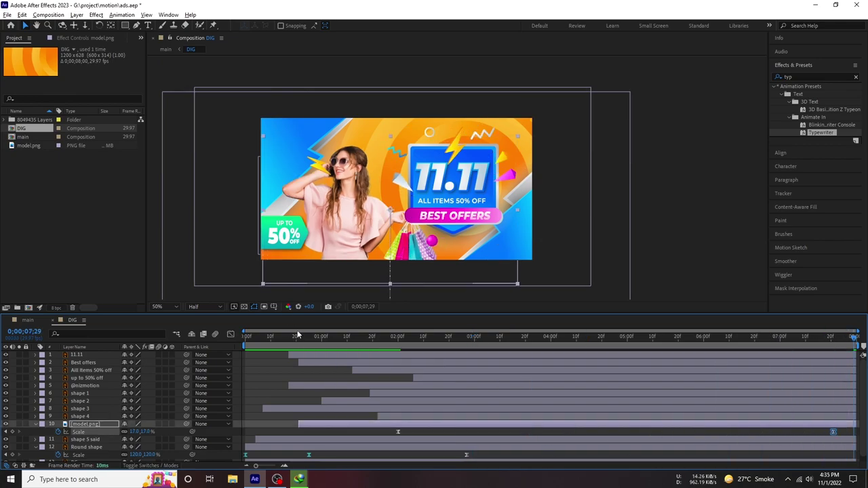
Move model.png's first Scale keyframe to 2 seconds and preview the slow grow.
{"action": "key", "text": "space"}
{"action": "key", "text": "space"}
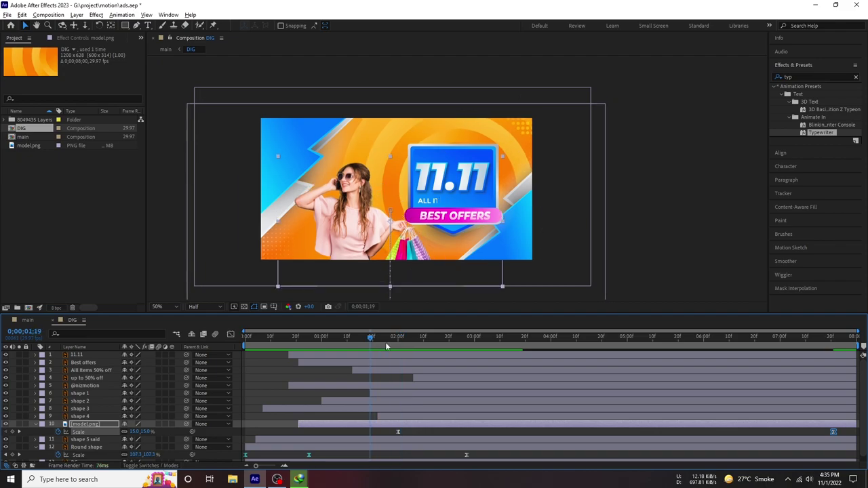
{"action": "key", "text": "space"}
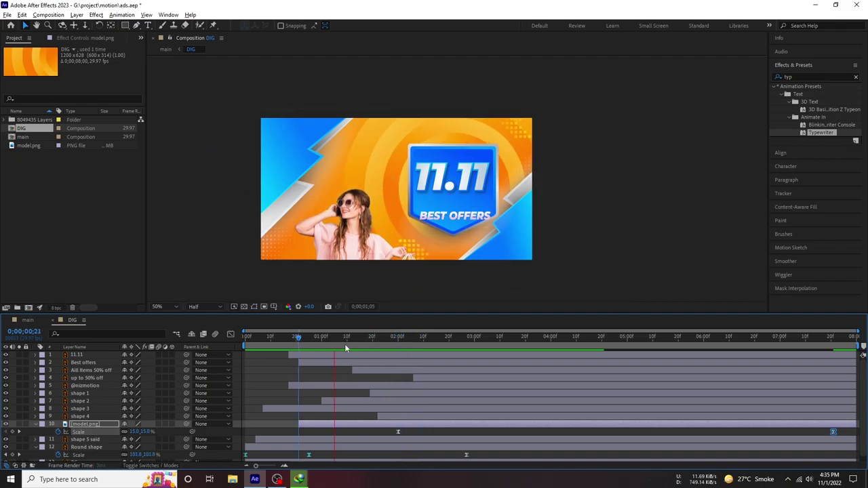
{"action": "key", "text": "space"}
{"action": "left_click_drag", "start_coordinate": [398, 431], "coordinate": [371, 432]}
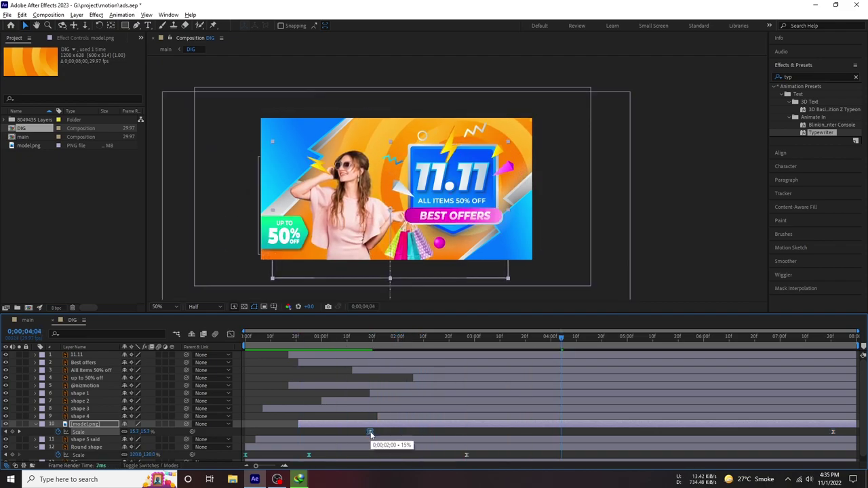
{"action": "key", "text": "space"}
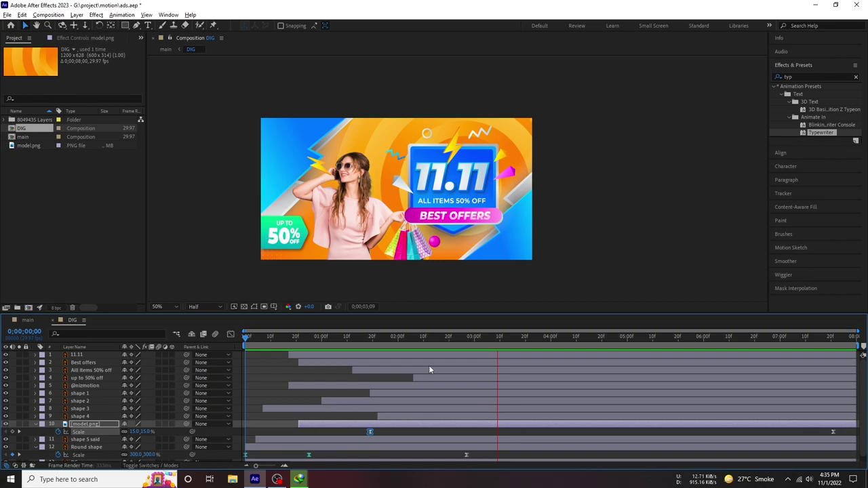
{"action": "key", "text": "space"}
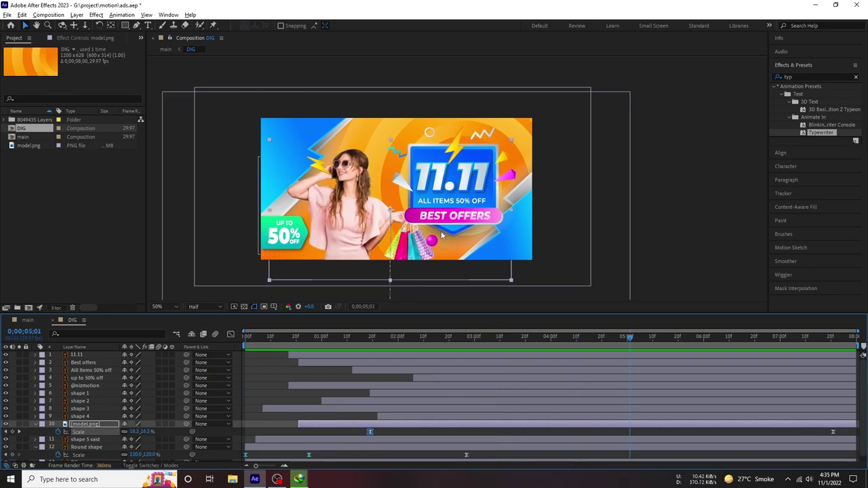
{"action": "left_click", "coordinate": [442, 236]}
Spread shape 1's later Rotation keyframes out, the last to 8;00 and another to about 5;11.
{"action": "key", "text": "u"}
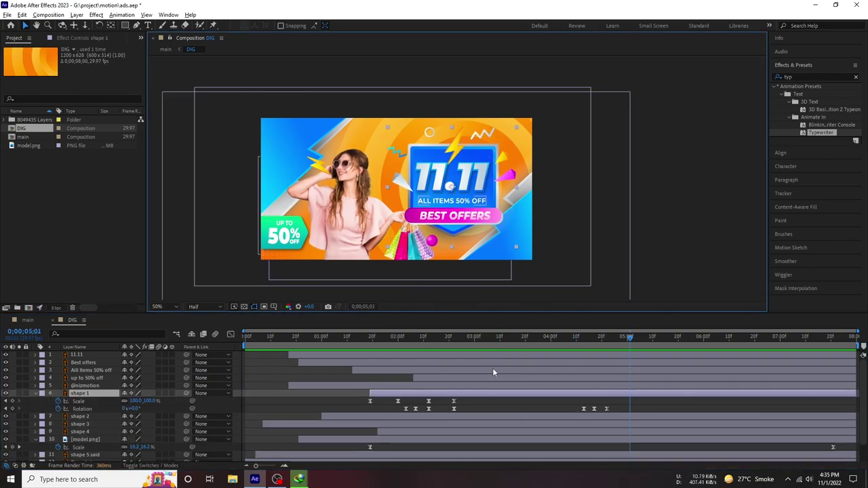
{"action": "left_click", "coordinate": [569, 337]}
{"action": "left_click_drag", "start_coordinate": [606, 408], "coordinate": [803, 409]}
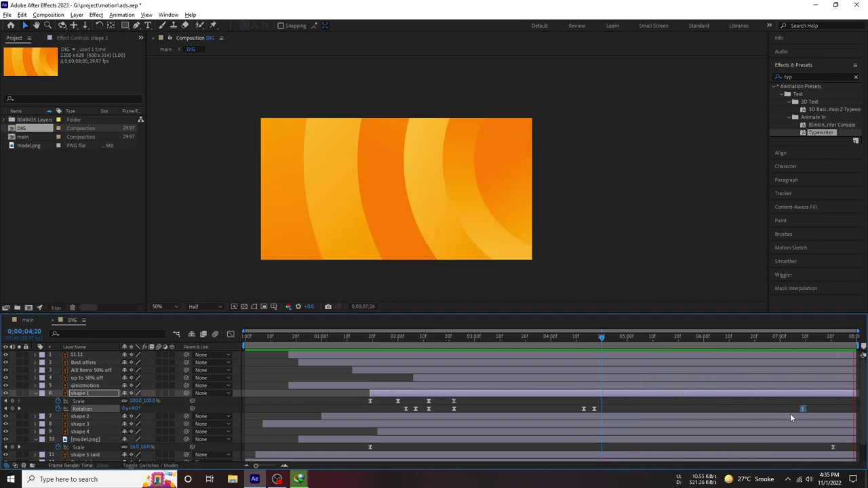
{"action": "left_click_drag", "start_coordinate": [802, 409], "coordinate": [855, 409]}
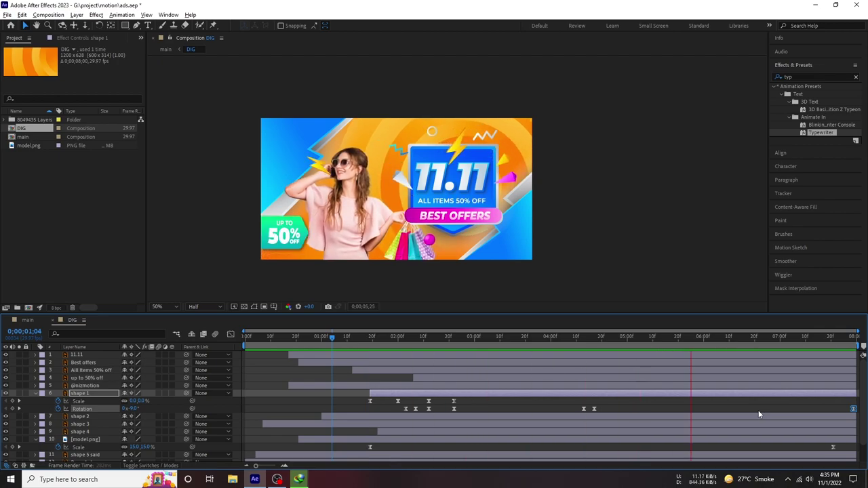
{"action": "left_click", "coordinate": [595, 408]}
{"action": "left_click_drag", "start_coordinate": [646, 412], "coordinate": [687, 421]}
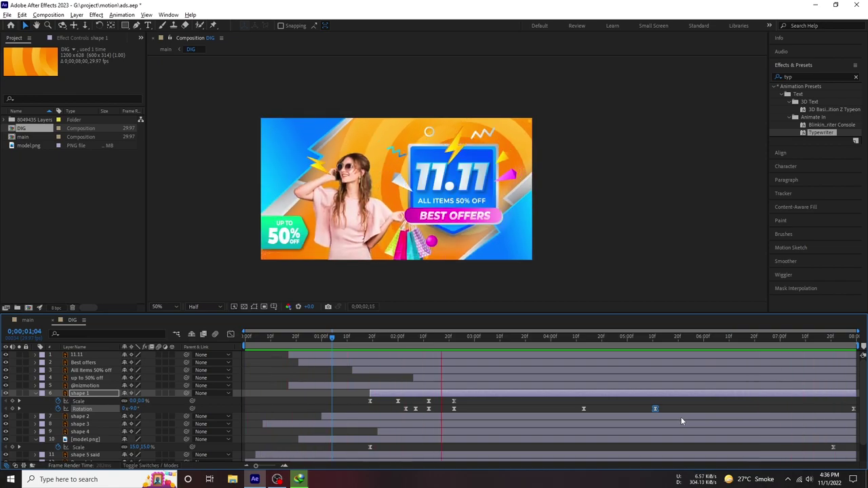
Move the Round shape's second Scale keyframe much later and preview the timing.
{"action": "left_click", "coordinate": [681, 417]}
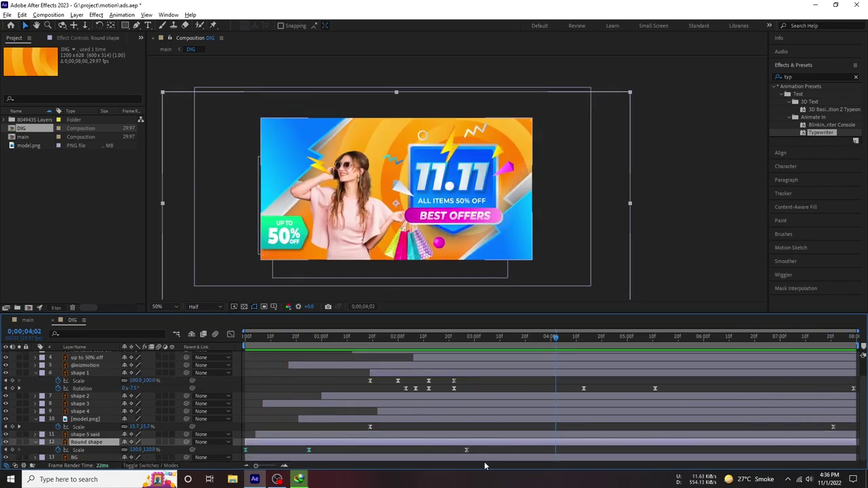
{"action": "mouse_move", "coordinate": [477, 453]}
{"action": "left_mouse_down"}
{"action": "mouse_move", "coordinate": [855, 452]}
{"action": "mouse_move", "coordinate": [846, 427]}
{"action": "left_mouse_up"}
{"action": "key", "text": "space"}
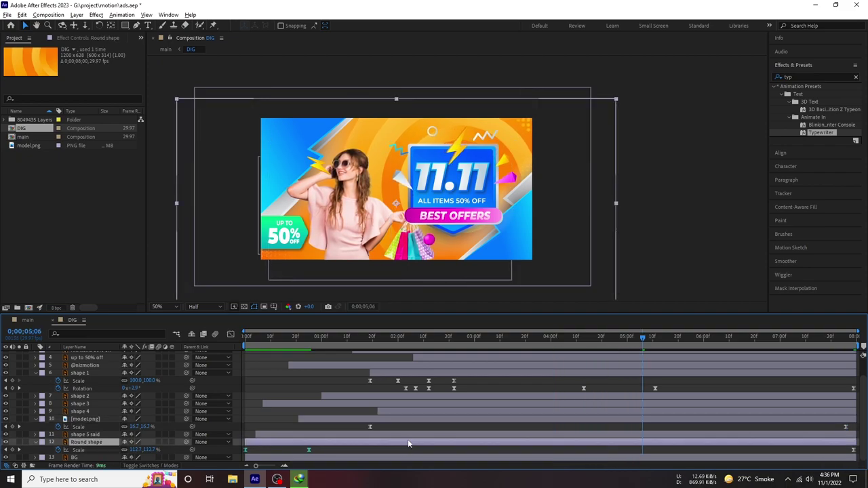
{"action": "scroll", "coordinate": [406, 439], "scroll_direction": "up", "scroll_amount": 1}
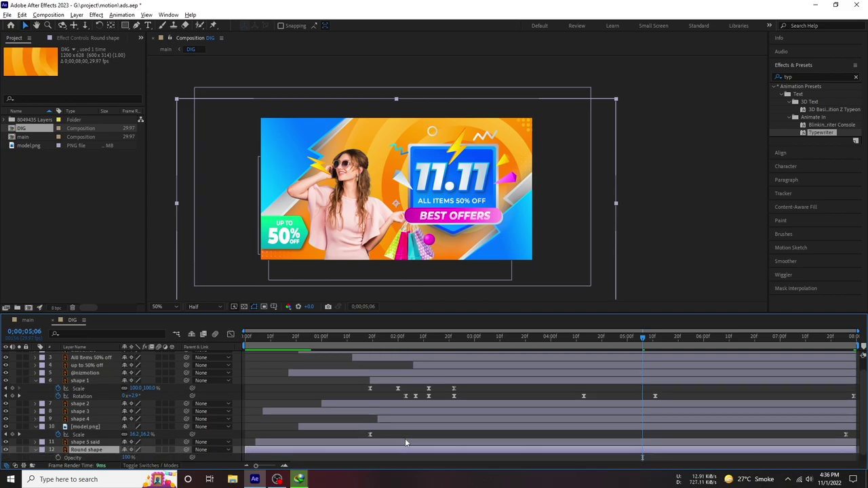
Set a Rotation keyframe on the Round shape, then collapse the expanded layer properties.
{"action": "key", "text": "r"}
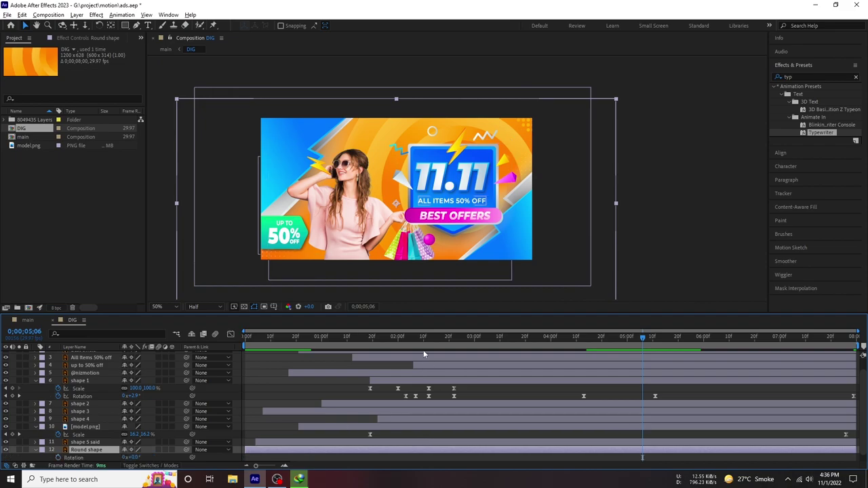
{"action": "left_click", "coordinate": [395, 336]}
{"action": "left_click_drag", "start_coordinate": [130, 458], "coordinate": [138, 459]}
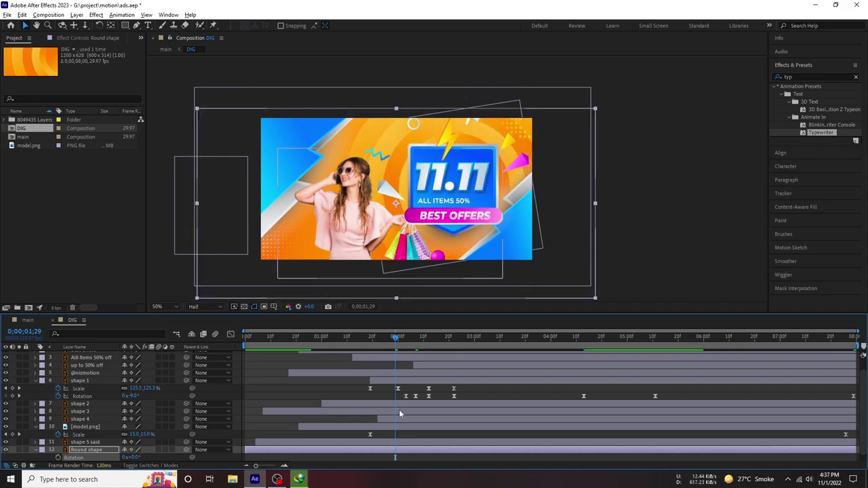
{"action": "left_click_drag", "start_coordinate": [415, 333], "coordinate": [367, 351]}
{"action": "scroll", "coordinate": [388, 380], "scroll_direction": "up", "scroll_amount": 1}
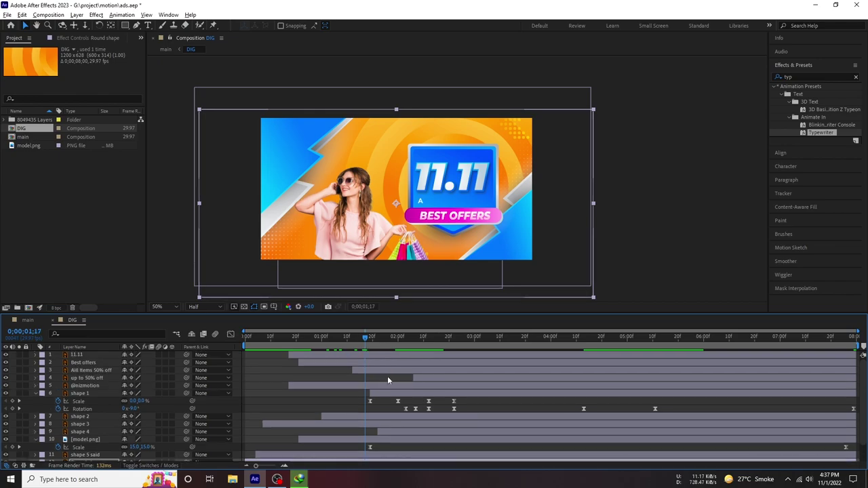
{"action": "left_click", "coordinate": [35, 394]}
{"action": "left_click", "coordinate": [36, 424]}
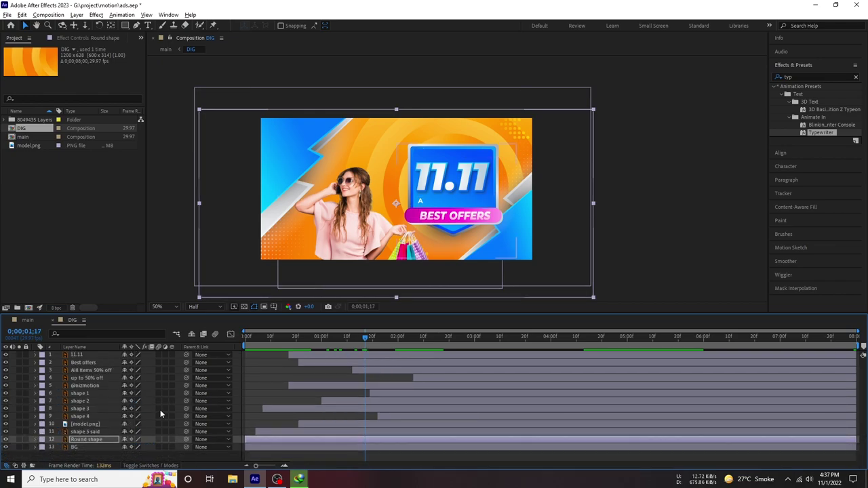
Shift the up to 50% off and shape 4 layers about ten frames earlier.
{"action": "left_click", "coordinate": [341, 356]}
{"action": "left_click", "coordinate": [343, 362]}
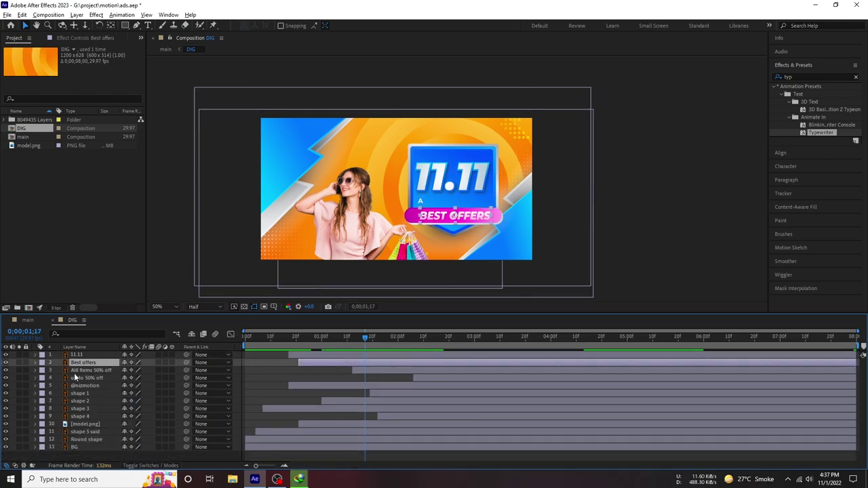
{"action": "left_click", "coordinate": [311, 377]}
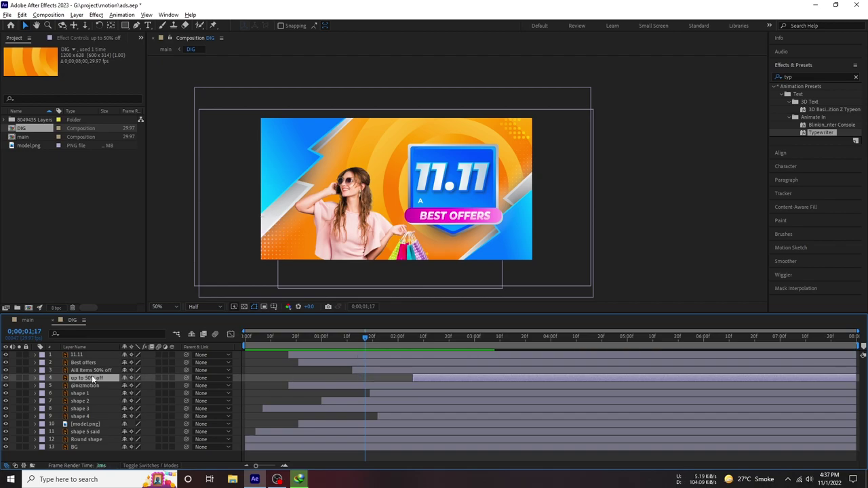
{"action": "left_click", "coordinate": [77, 416]}
{"action": "left_click_drag", "start_coordinate": [365, 337], "coordinate": [409, 341]}
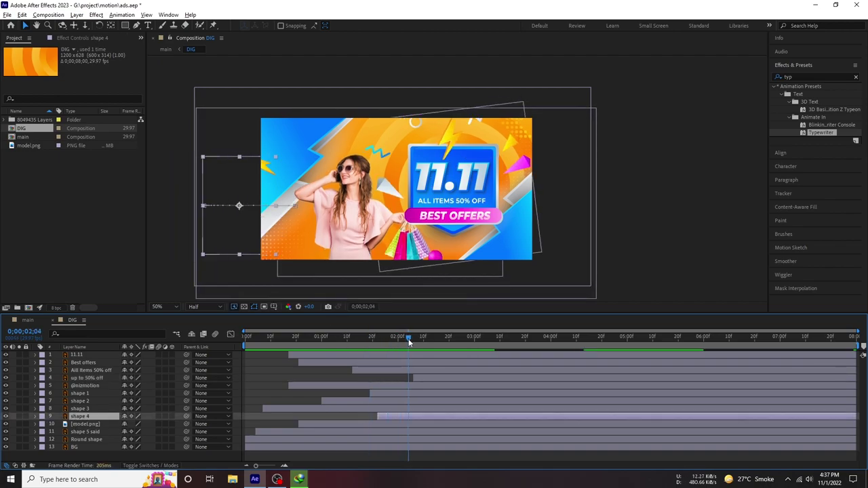
{"action": "left_click", "coordinate": [92, 378], "text": "ctrl"}
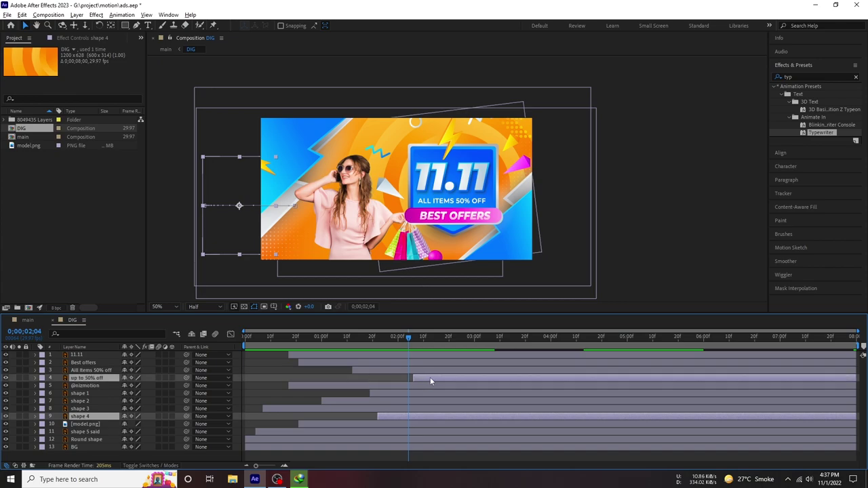
{"action": "left_click", "coordinate": [374, 337]}
Preview the intro from the start to check the earlier green badge entrance.
{"action": "key", "text": "space"}
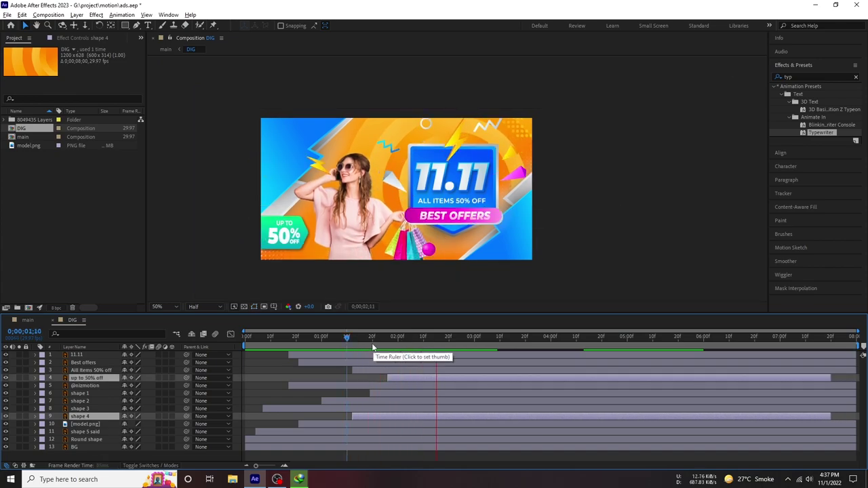
{"action": "key", "text": "space"}
{"action": "key", "text": "Home"}
{"action": "key", "text": "space"}
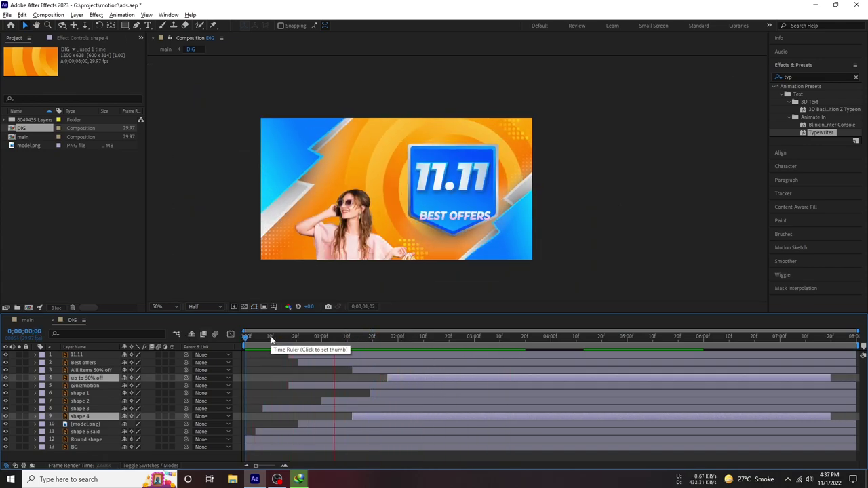
{"action": "key", "text": "space"}
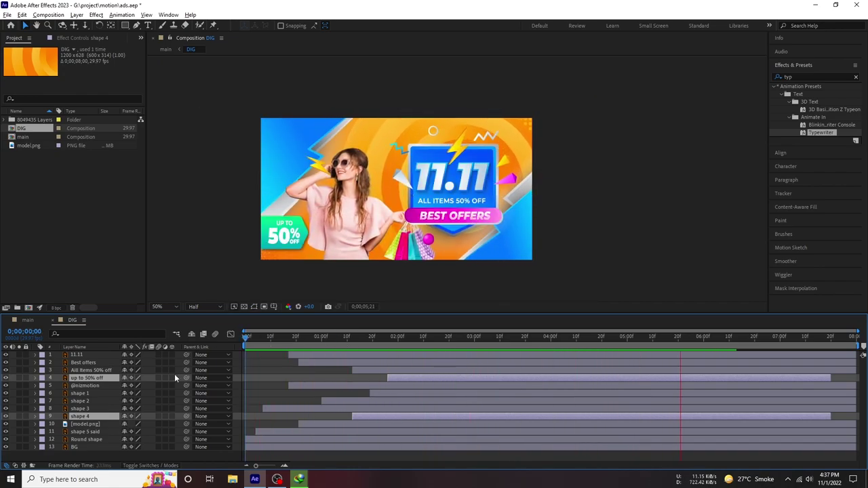
{"action": "left_click", "coordinate": [261, 180]}
{"action": "left_click", "coordinate": [85, 439]}
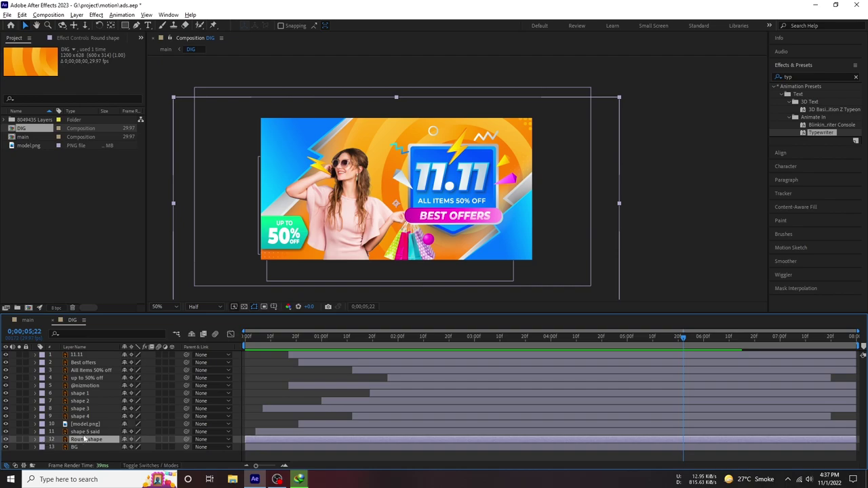
Show the Scale property of the shape 5 said layer and preview its current animation.
{"action": "left_click", "coordinate": [84, 431]}
{"action": "mouse_move", "coordinate": [331, 340]}
{"action": "left_mouse_down"}
{"action": "mouse_move", "coordinate": [392, 341]}
{"action": "mouse_move", "coordinate": [360, 354]}
{"action": "left_mouse_up"}
{"action": "key", "text": "s"}
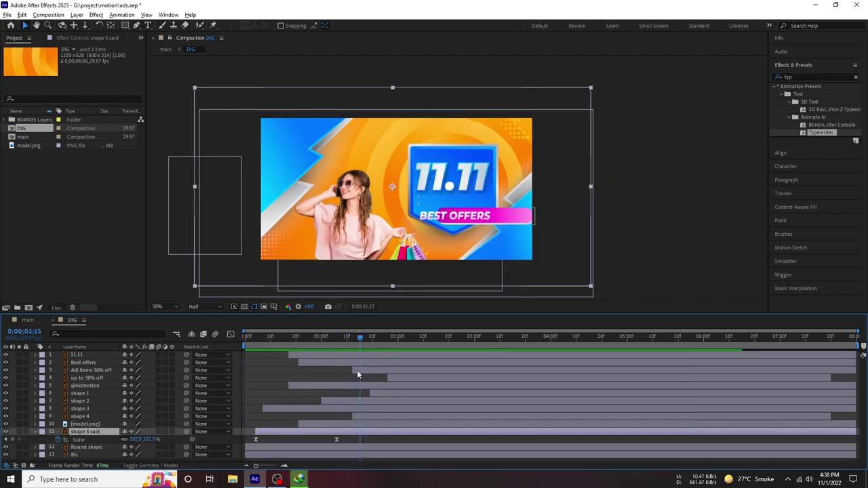
{"action": "key", "text": "space"}
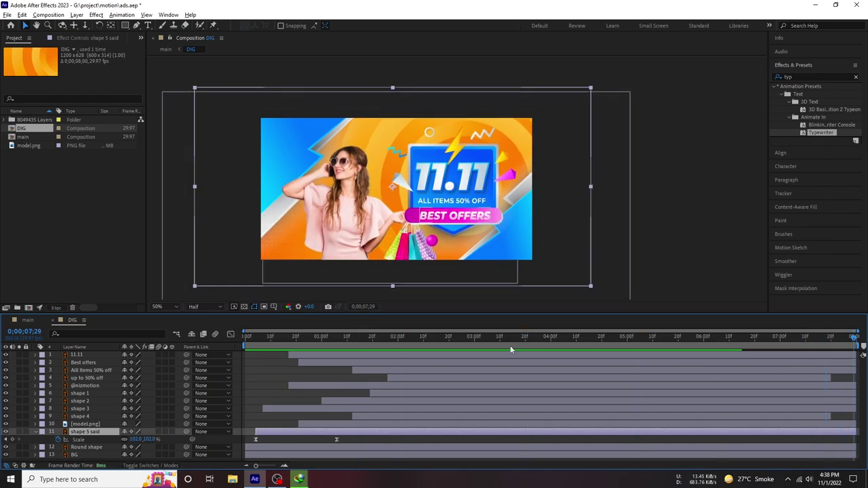
At the 1;06 keyframe, adjust shape 5 said's Scale so it grows toward 122% by 8;00, then preview.
{"action": "left_click", "coordinate": [339, 341]}
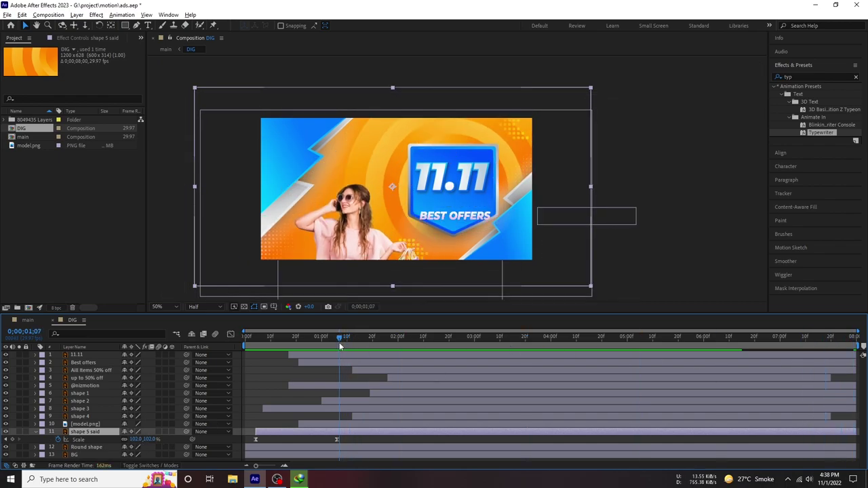
{"action": "left_click", "coordinate": [336, 440]}
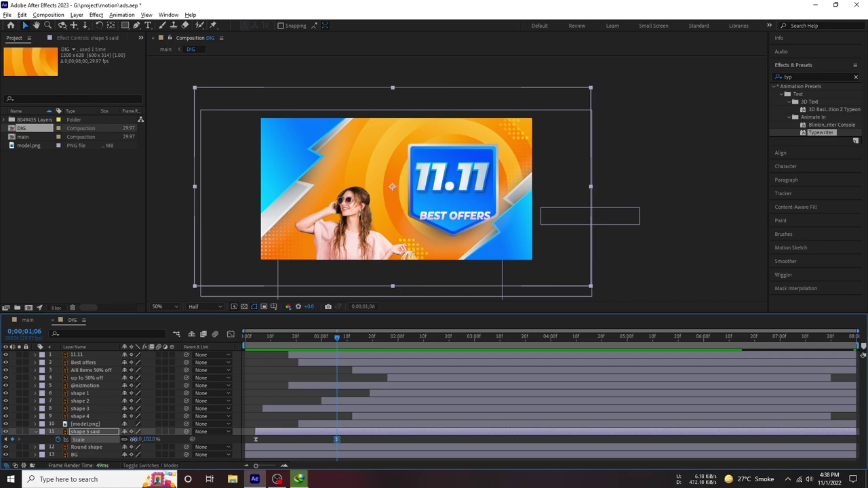
{"action": "mouse_move", "coordinate": [134, 439]}
{"action": "left_mouse_down"}
{"action": "mouse_move", "coordinate": [144, 441]}
{"action": "mouse_move", "coordinate": [138, 445]}
{"action": "left_mouse_up"}
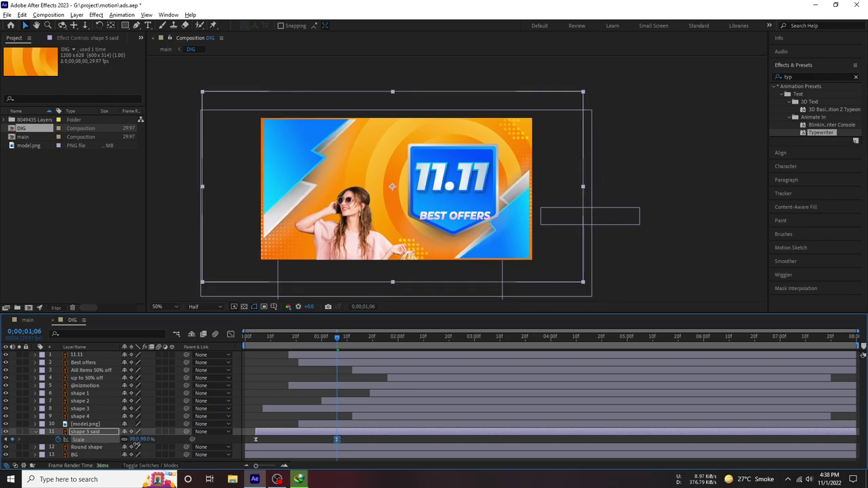
{"action": "key", "text": "space"}
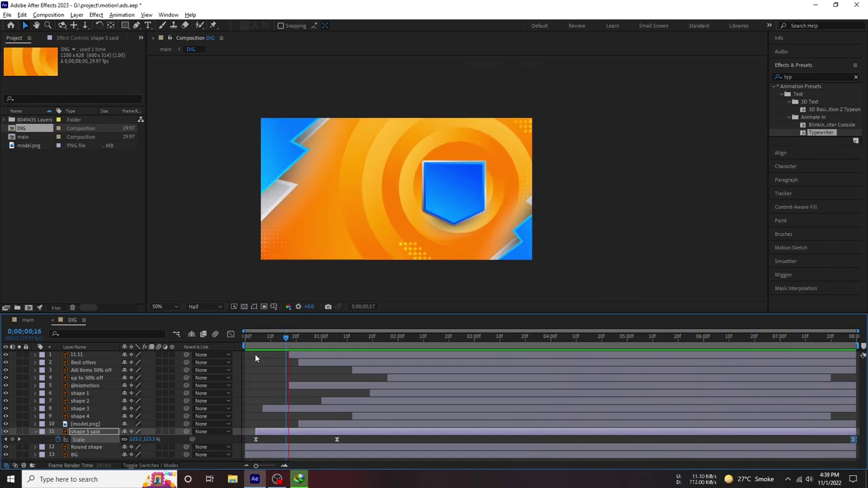
{"action": "left_click", "coordinate": [511, 251]}
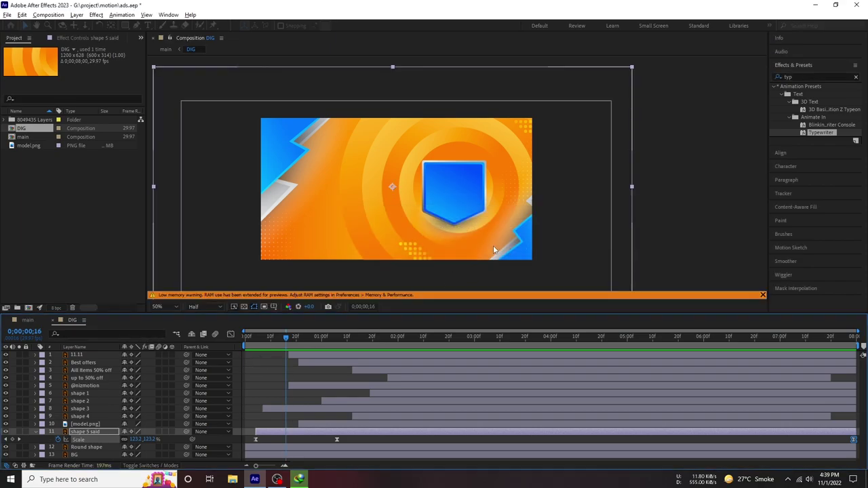
{"action": "left_click", "coordinate": [35, 432]}
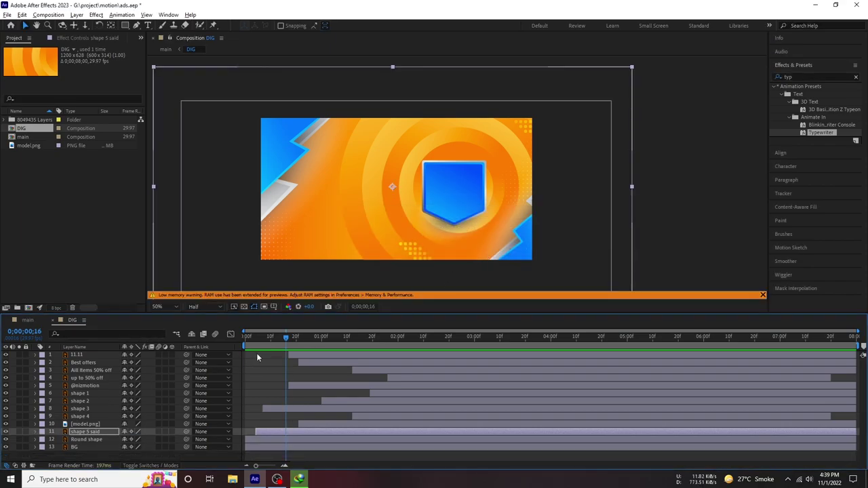
{"action": "key", "text": "space"}
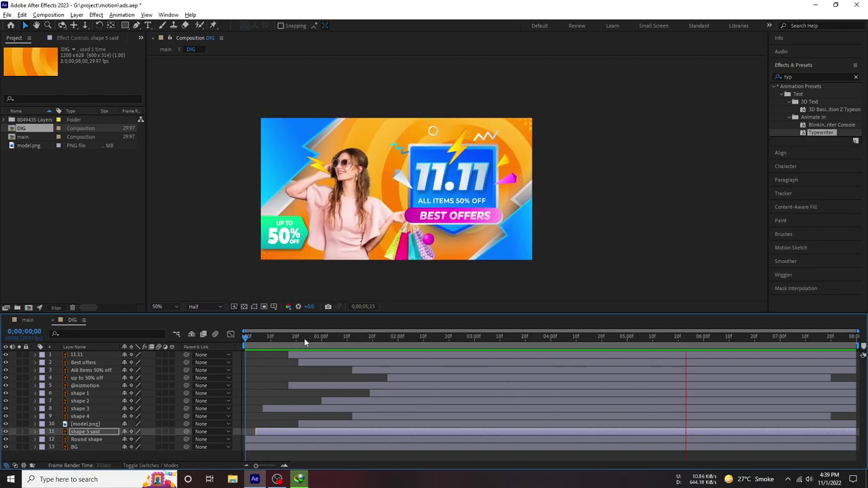
{"action": "left_click", "coordinate": [786, 415]}
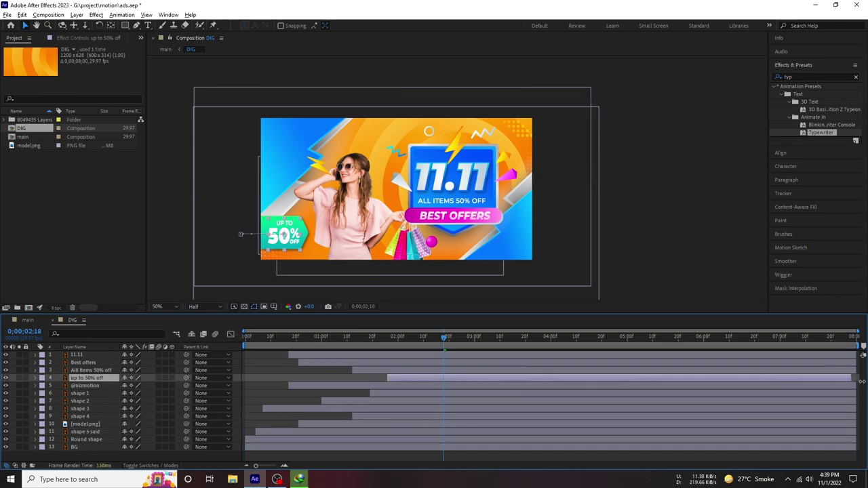